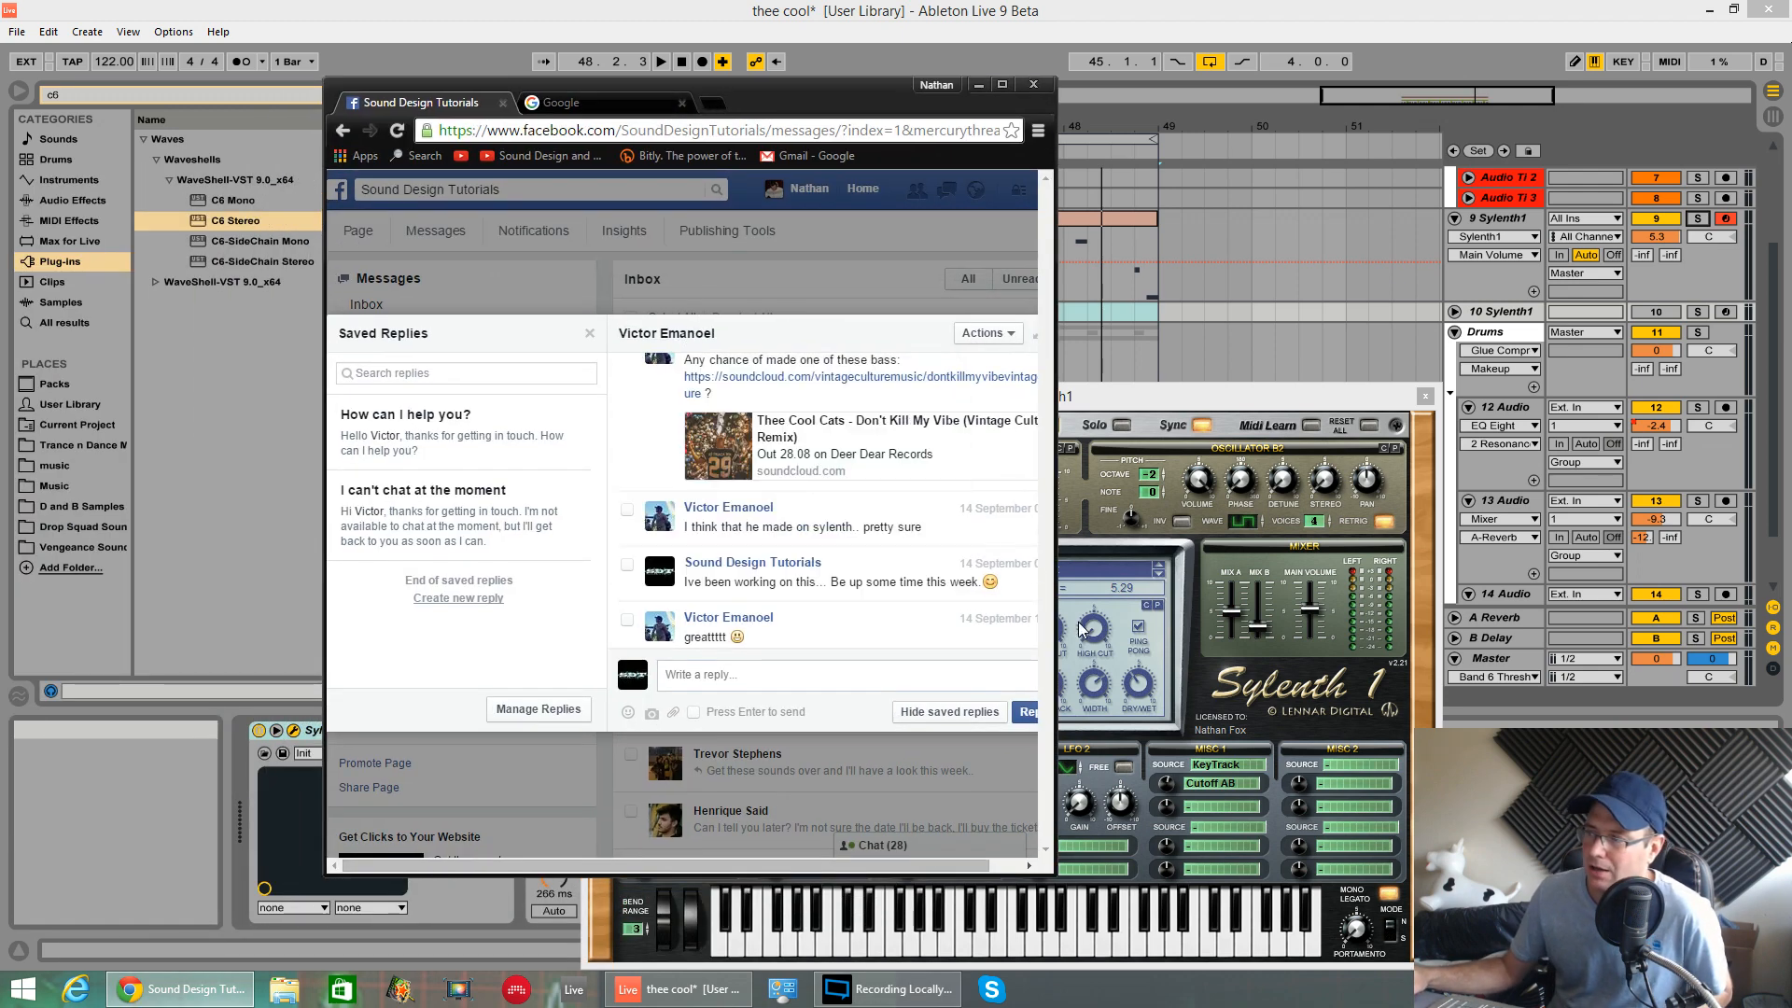
# - Review the Facebook message requesting the "Don't Kill My Vibe" bass and move the browser out of view
pyautogui.scroll(5, 959, 536)
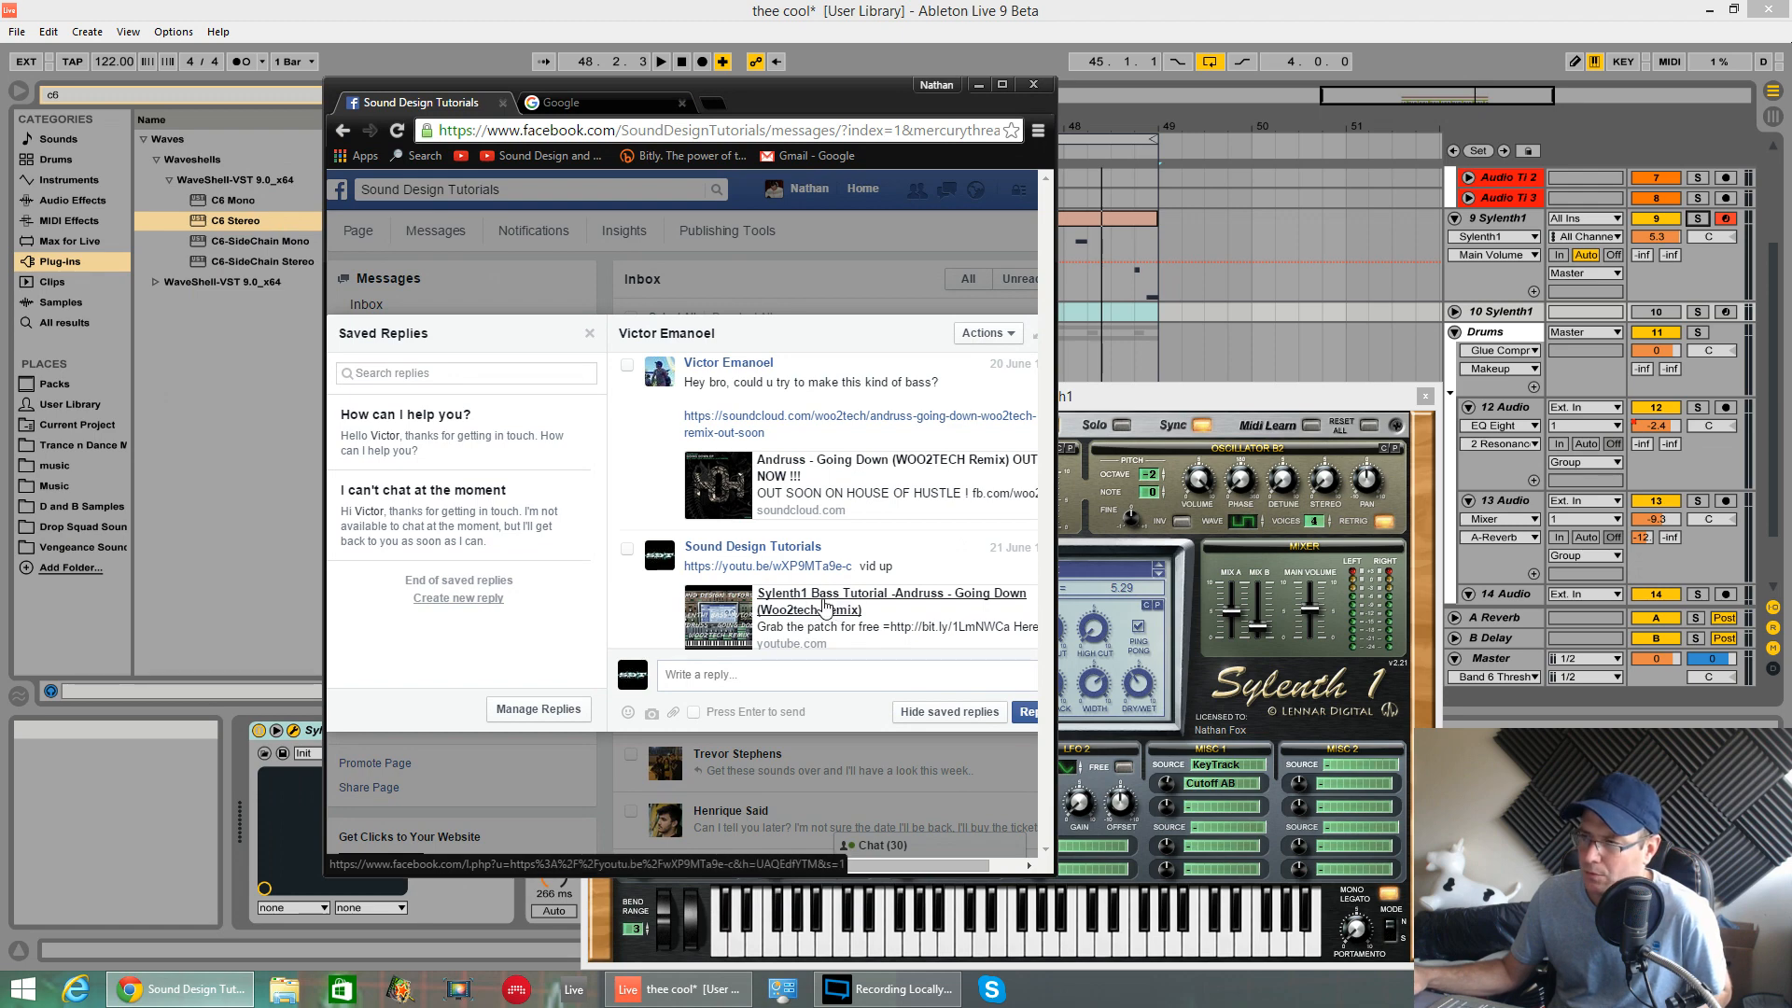
pyautogui.scroll(-6, 825, 601)
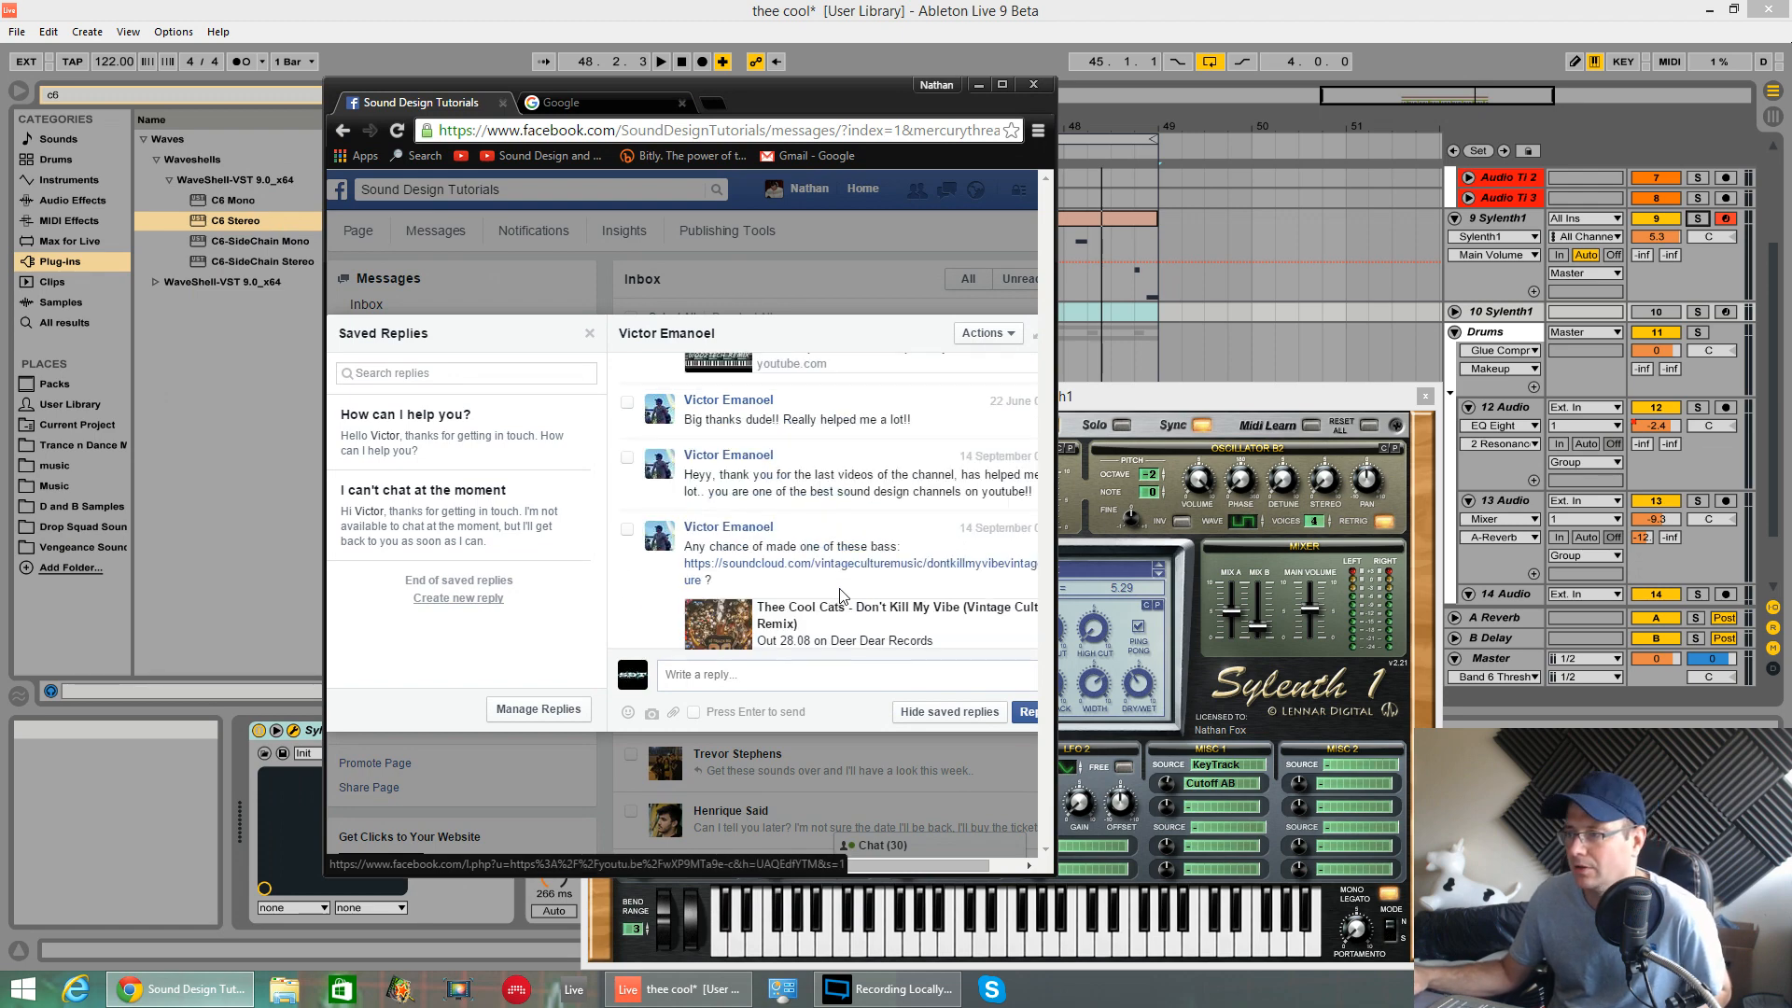
pyautogui.scroll(2, 794, 560)
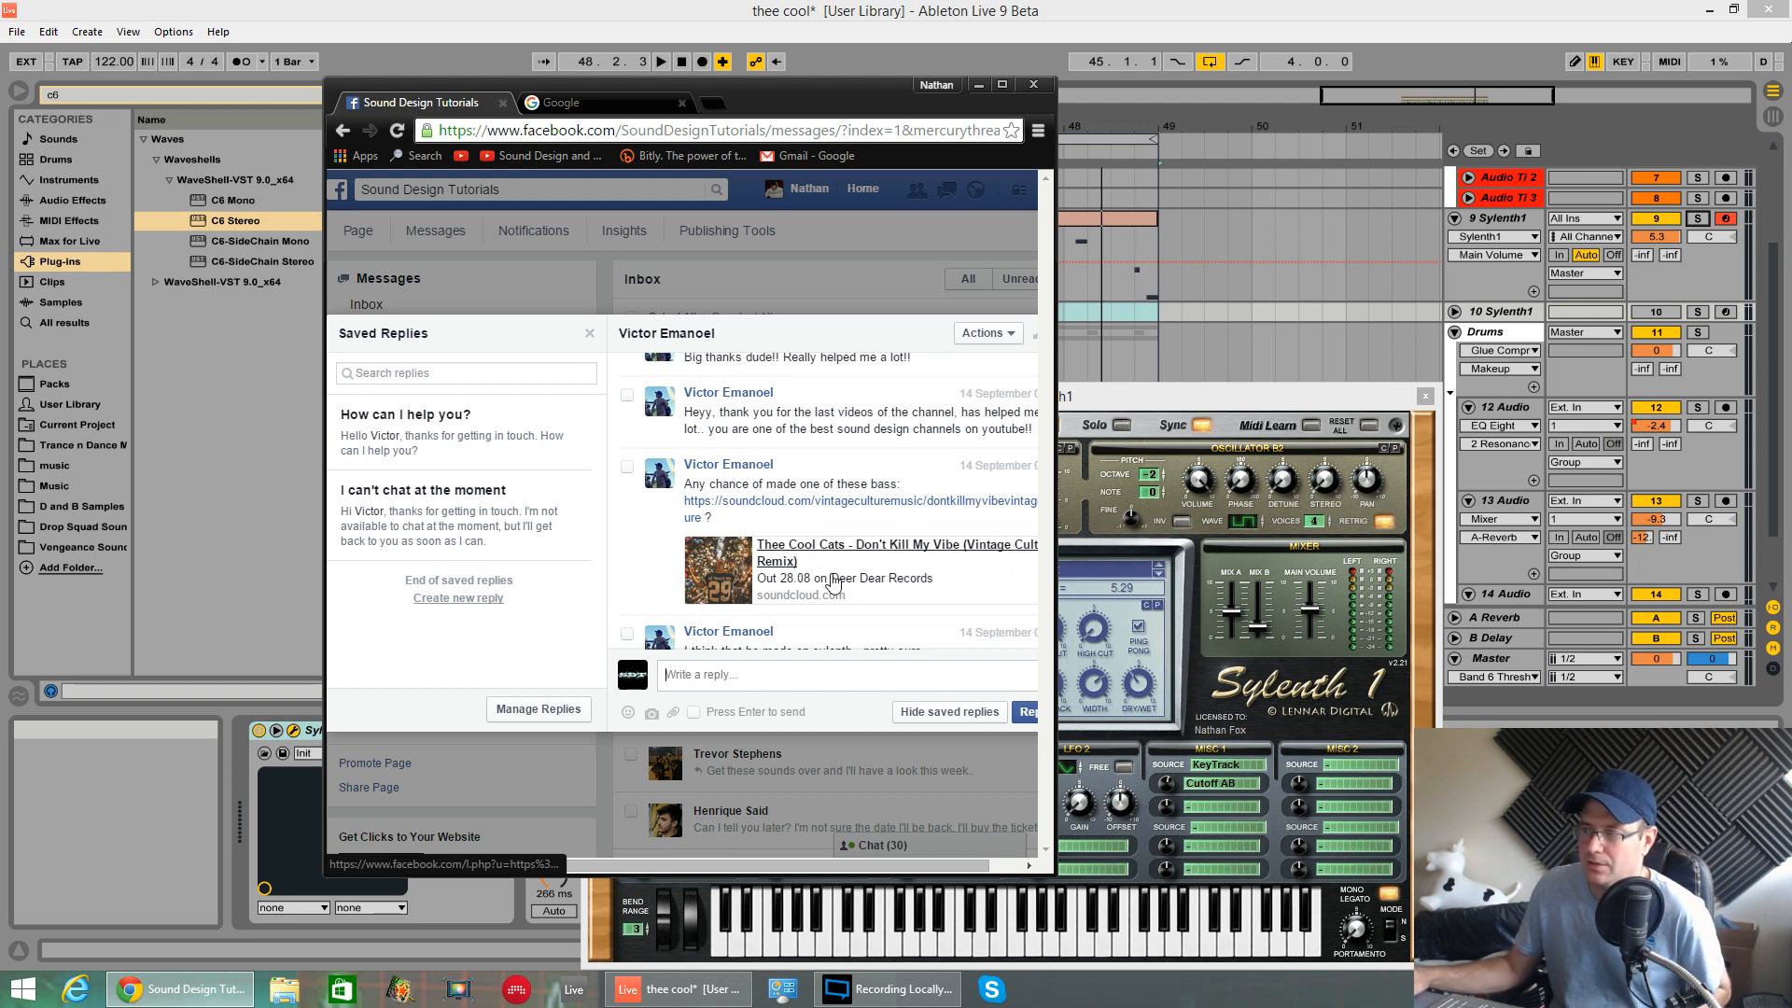
pyautogui.moveTo(870, 82); pyautogui.dragTo(0, 355)
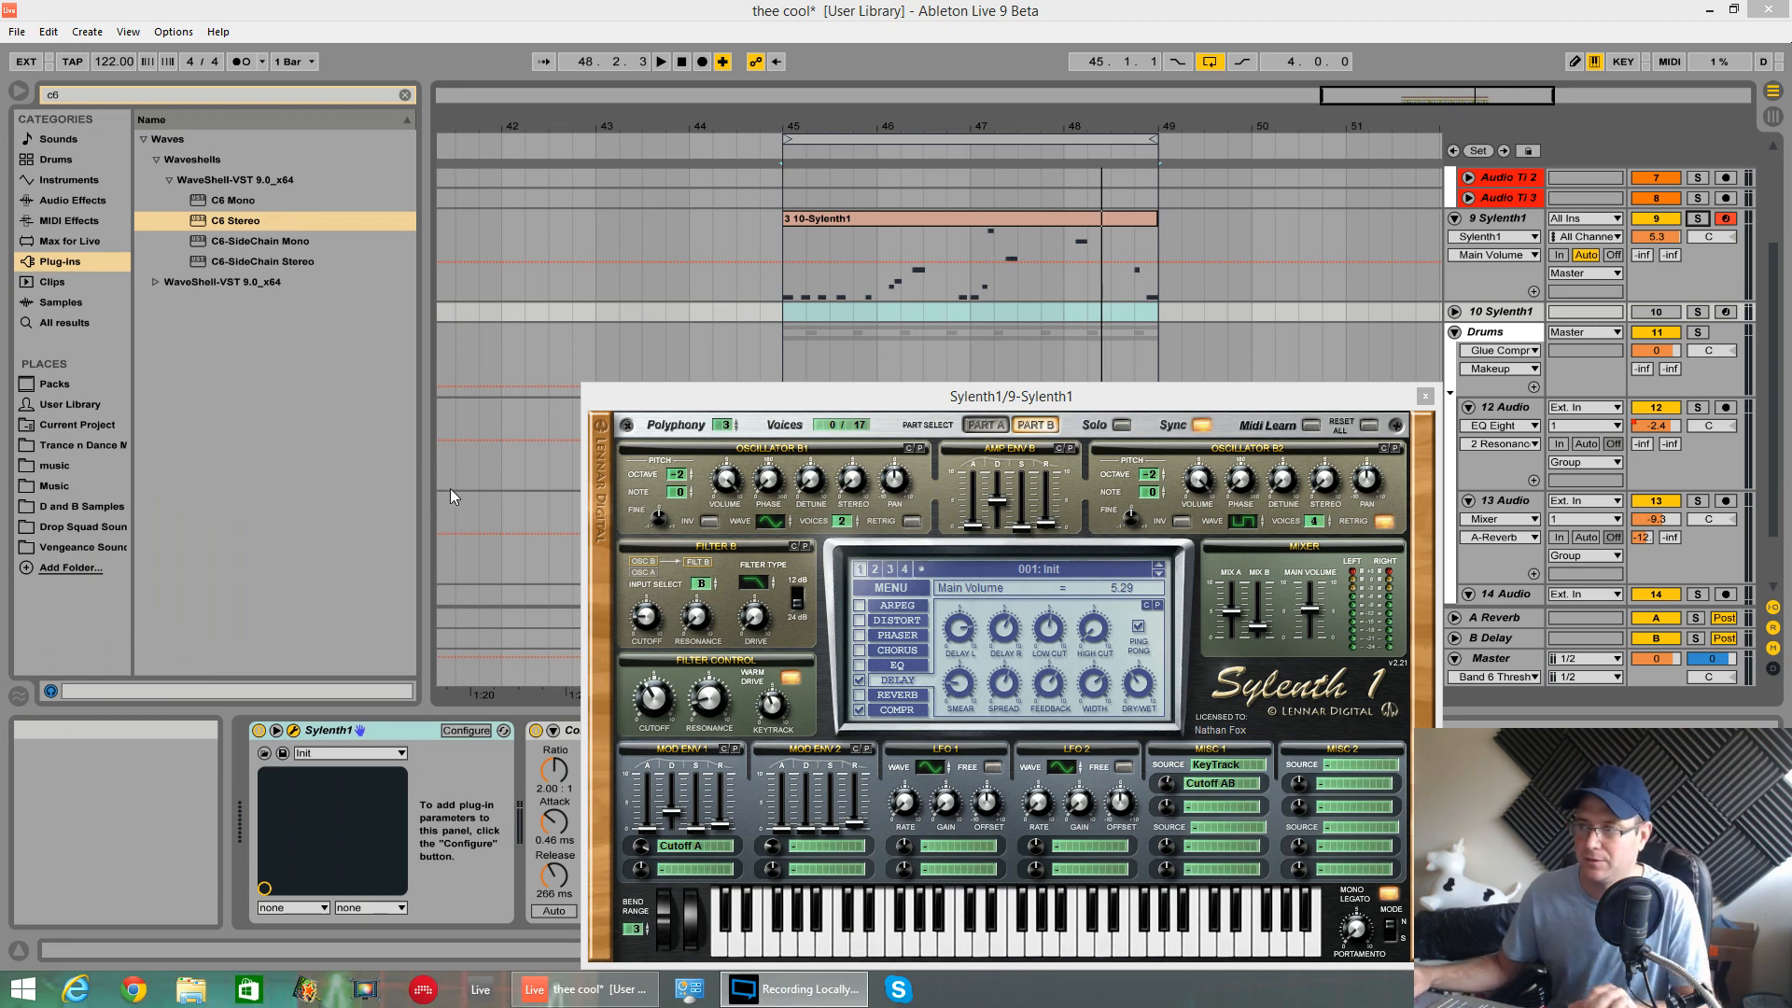
# - Play back the Sylenth1 bass clip at bar 45, first with its track soloed and then with the full mix
pyautogui.click(809, 220)
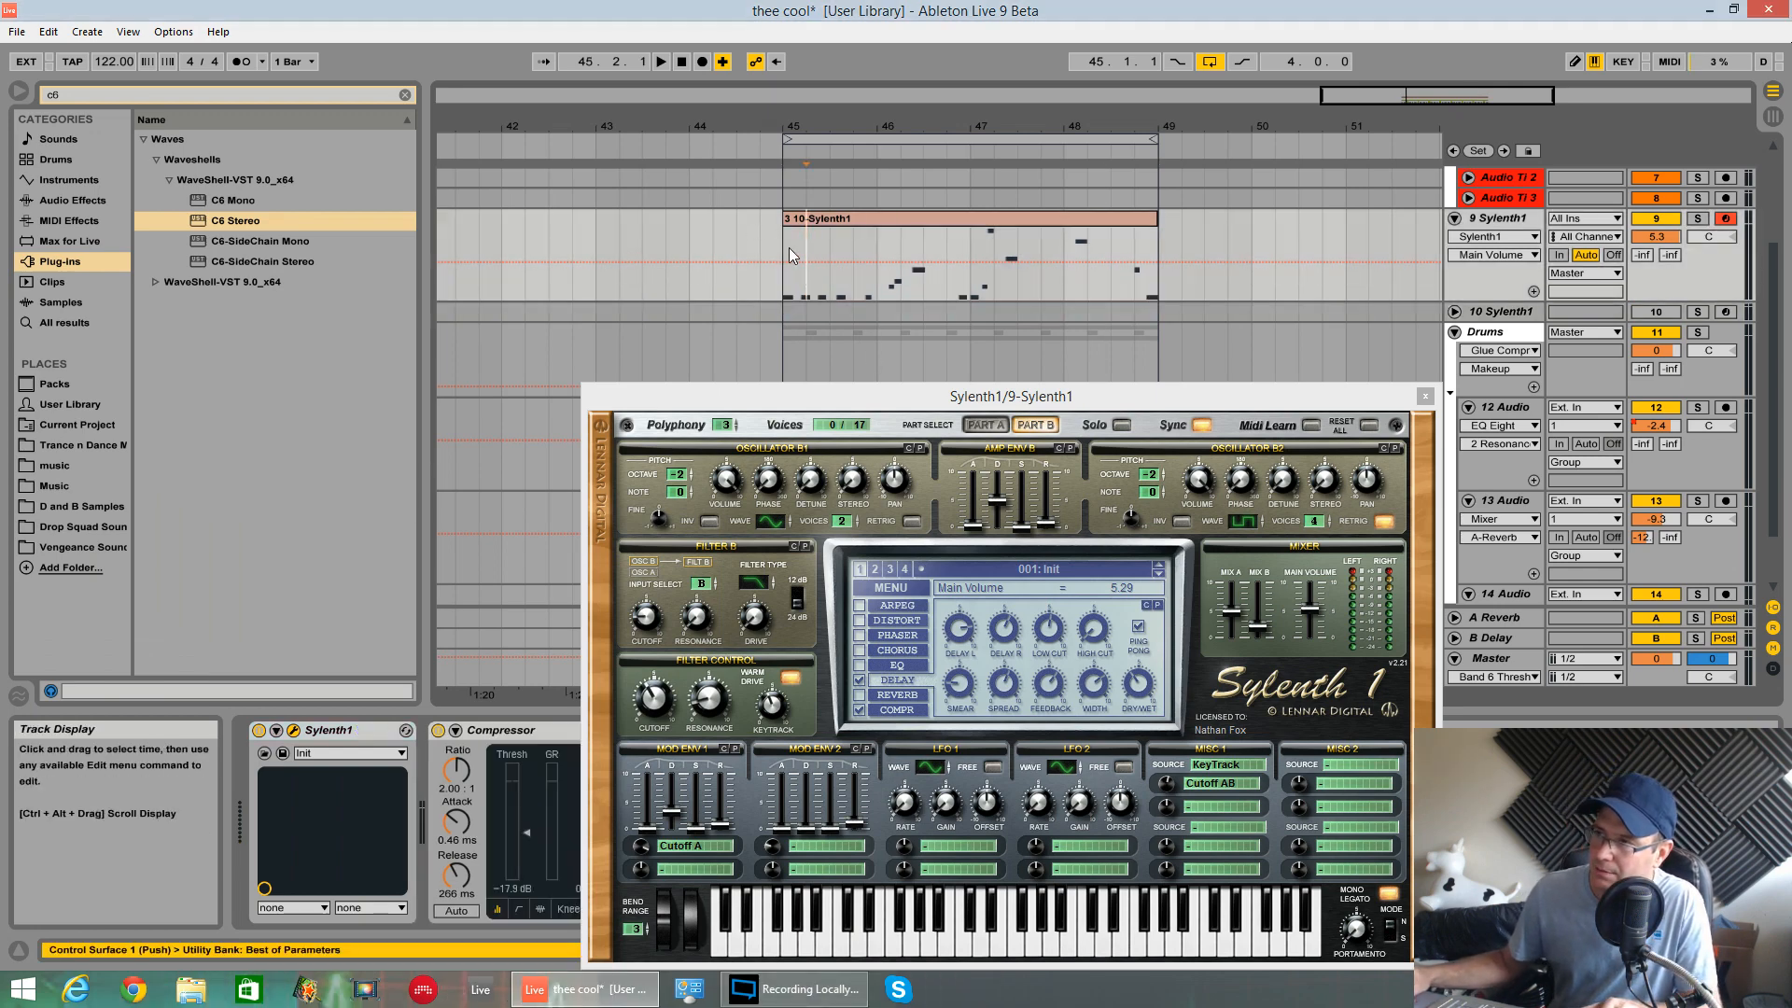
pyautogui.click(1697, 219)
pyautogui.press('space')
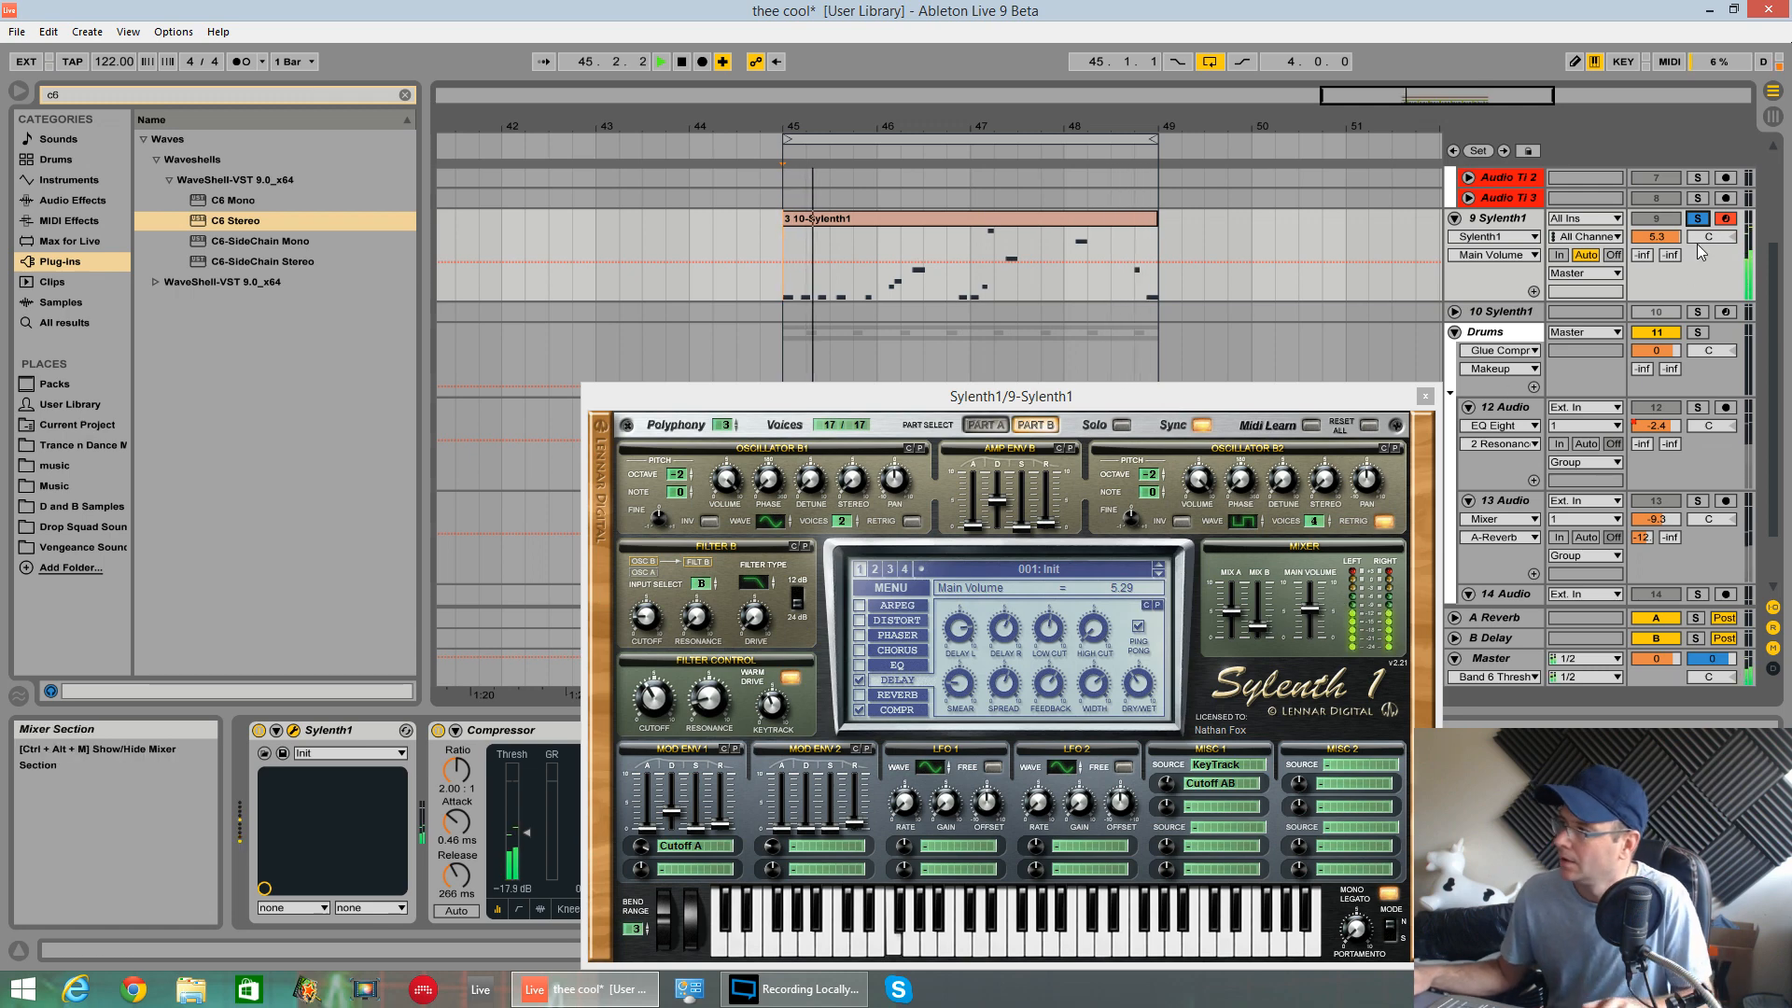
pyautogui.press('space')
pyautogui.press('space')
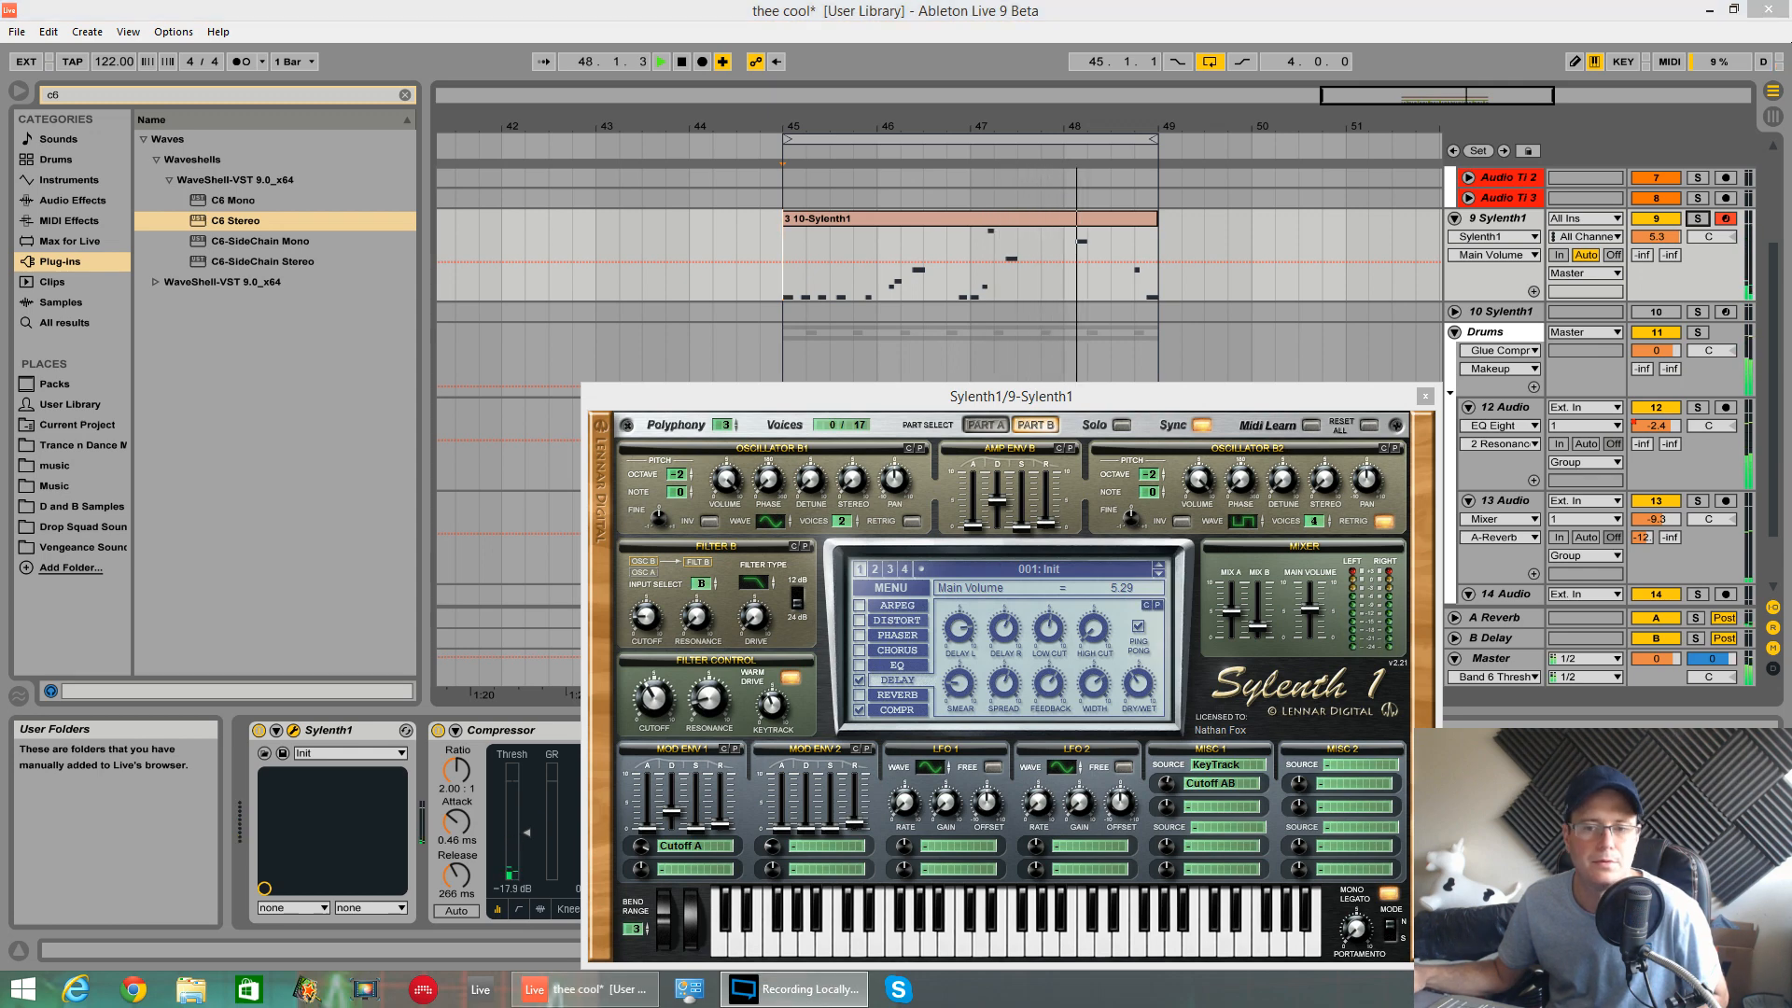
pyautogui.press('space')
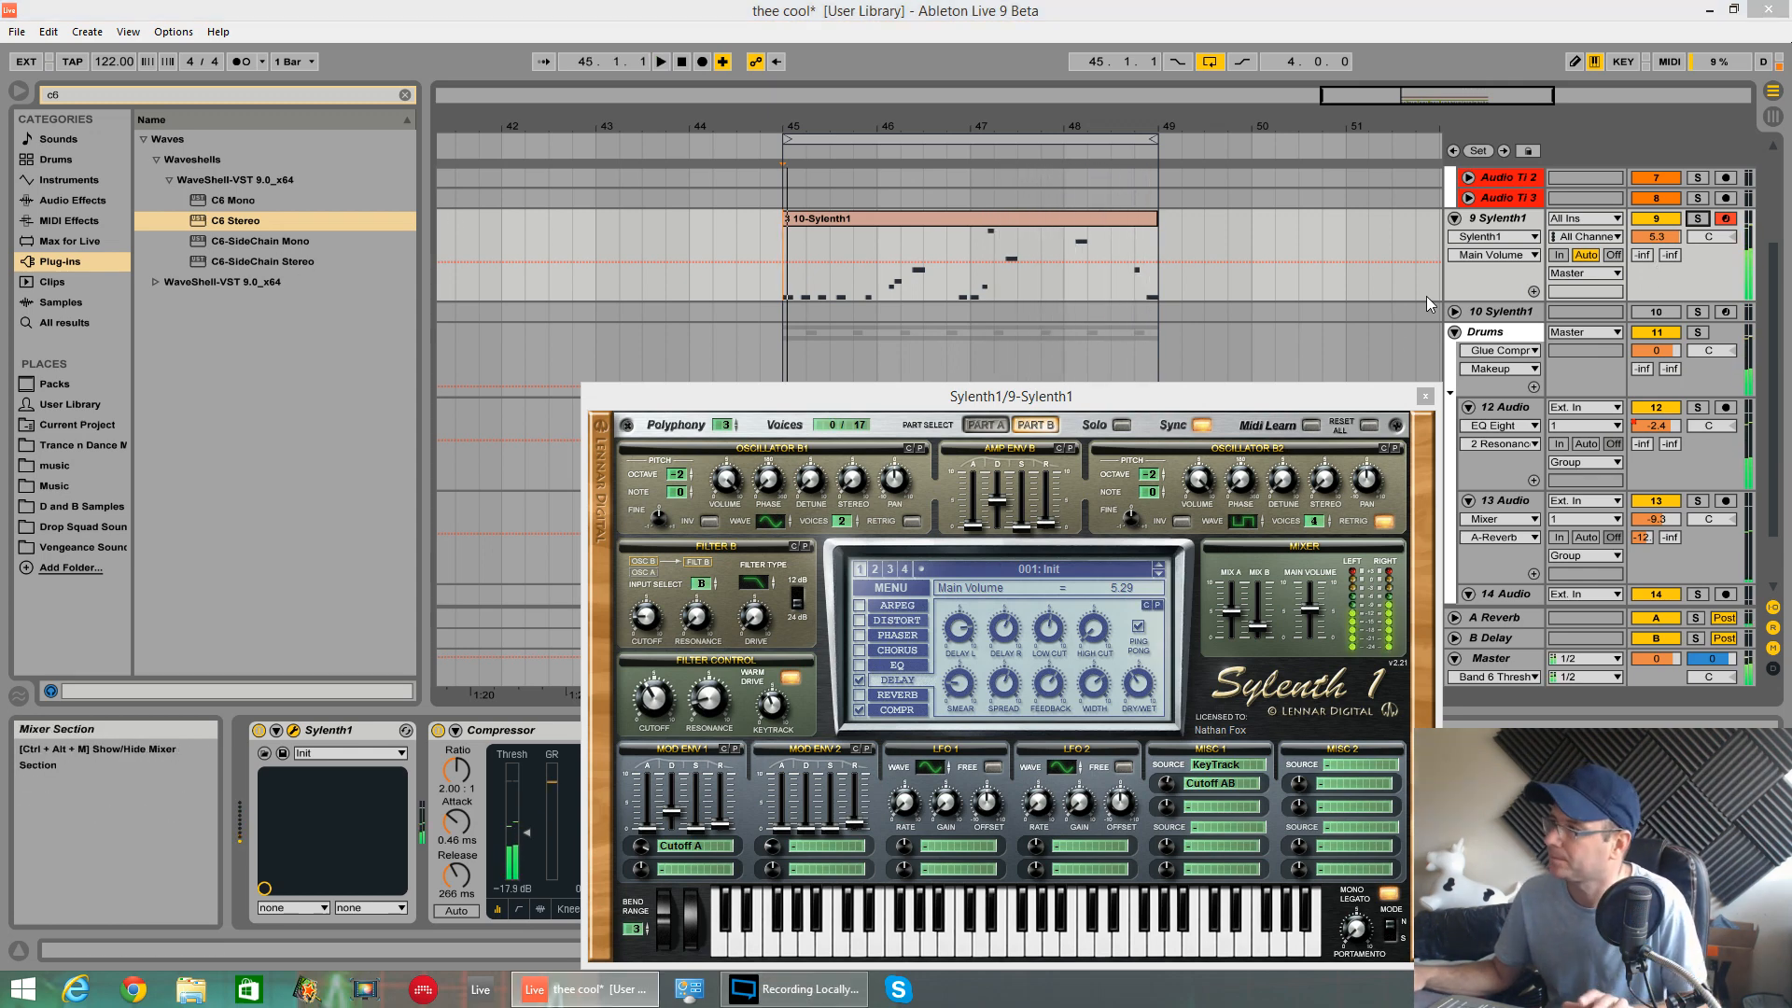
# - Switch Sylenth1 to Part A, initialize the preset and audition the blank patch, moving the plug-in window clear of the clip
pyautogui.moveTo(1358, 400); pyautogui.dragTo(1319, 323)
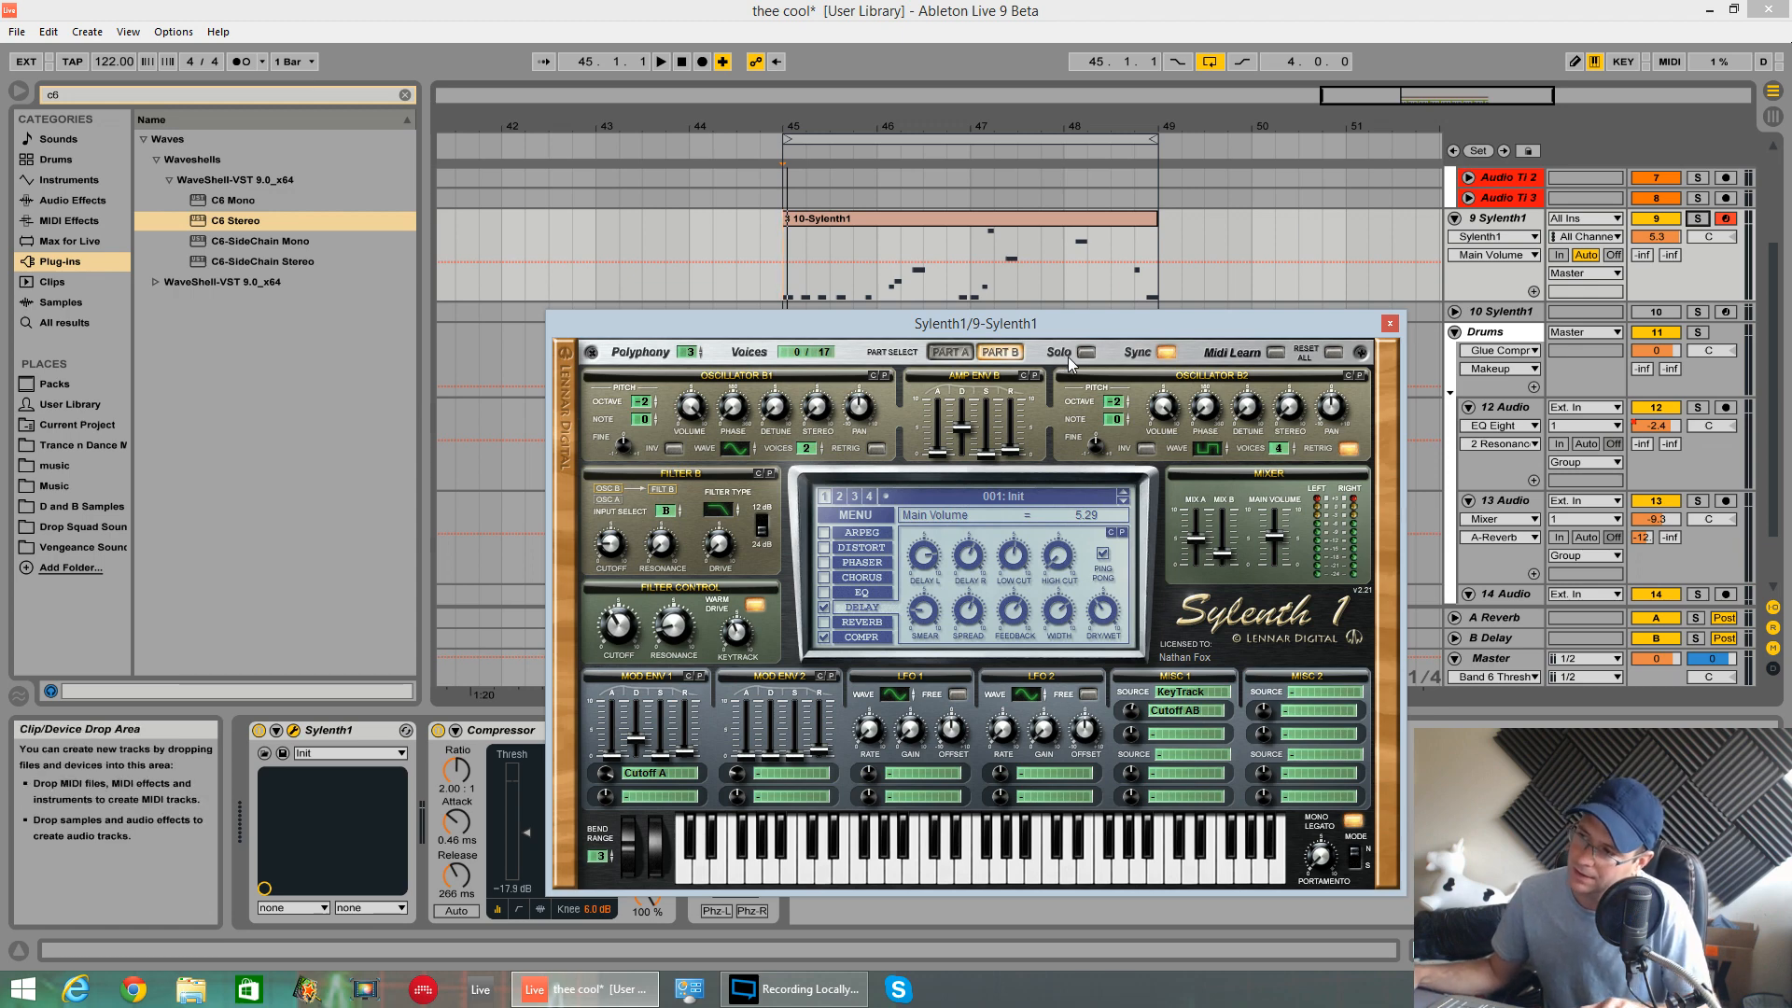
pyautogui.click(950, 352)
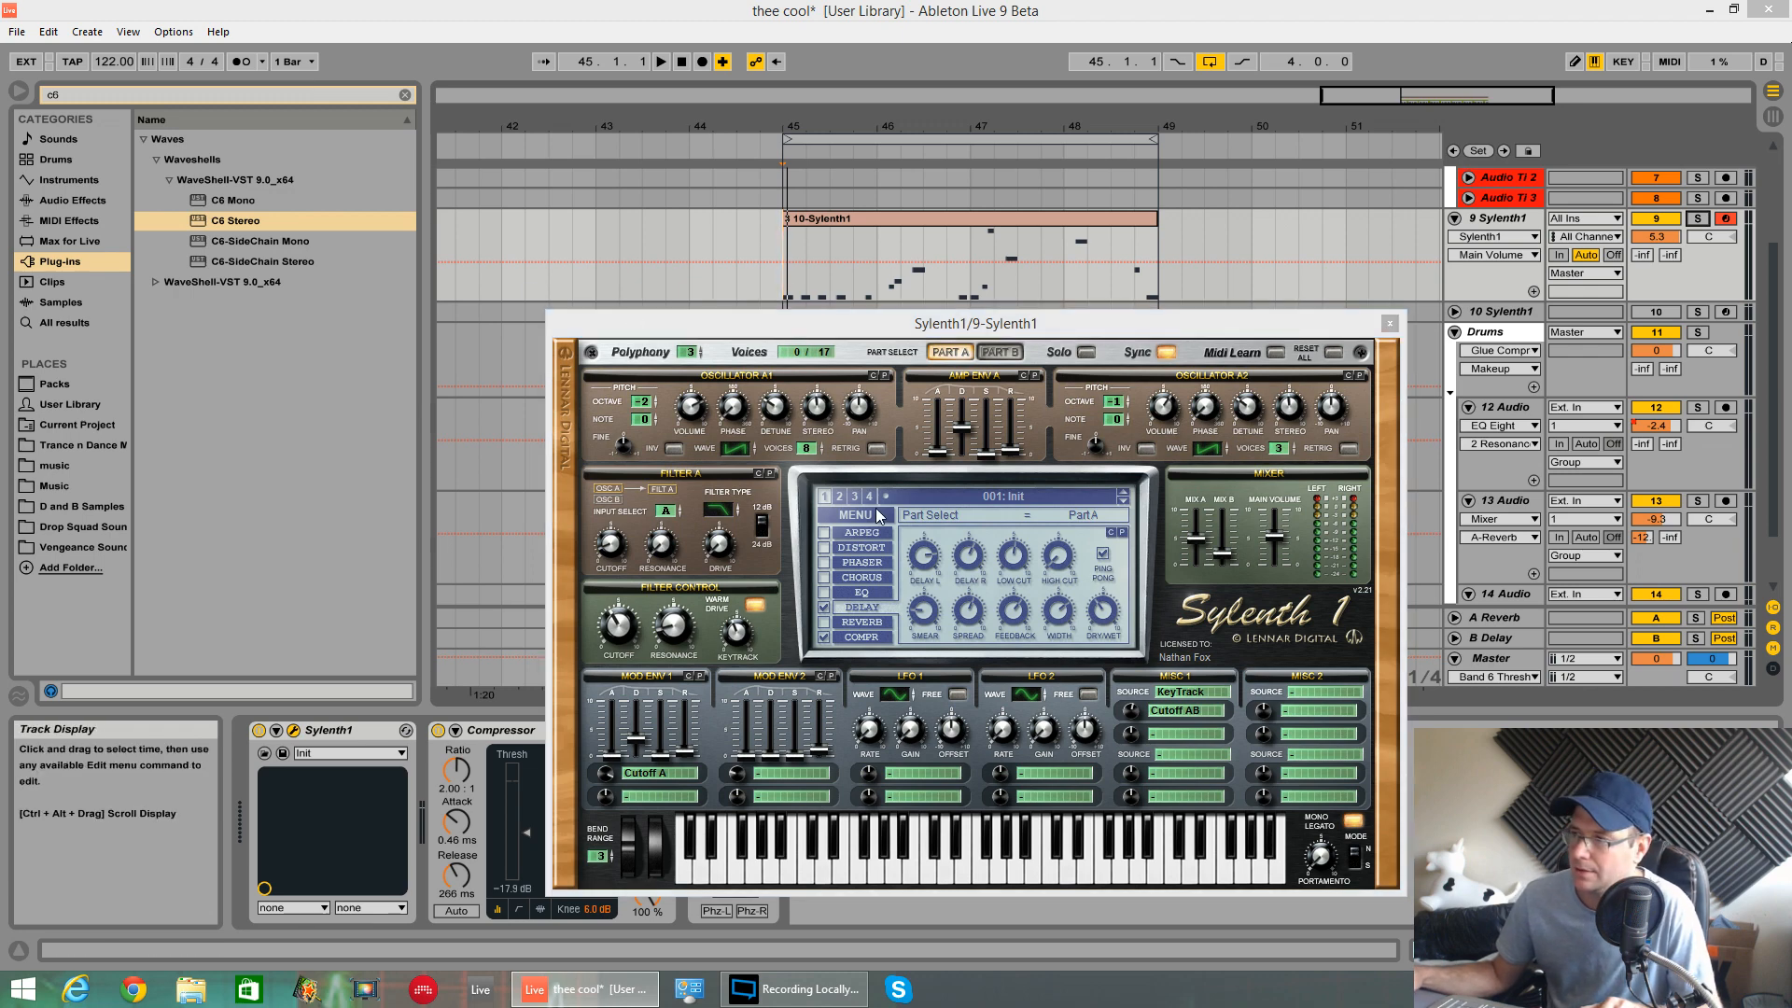
pyautogui.click(876, 515)
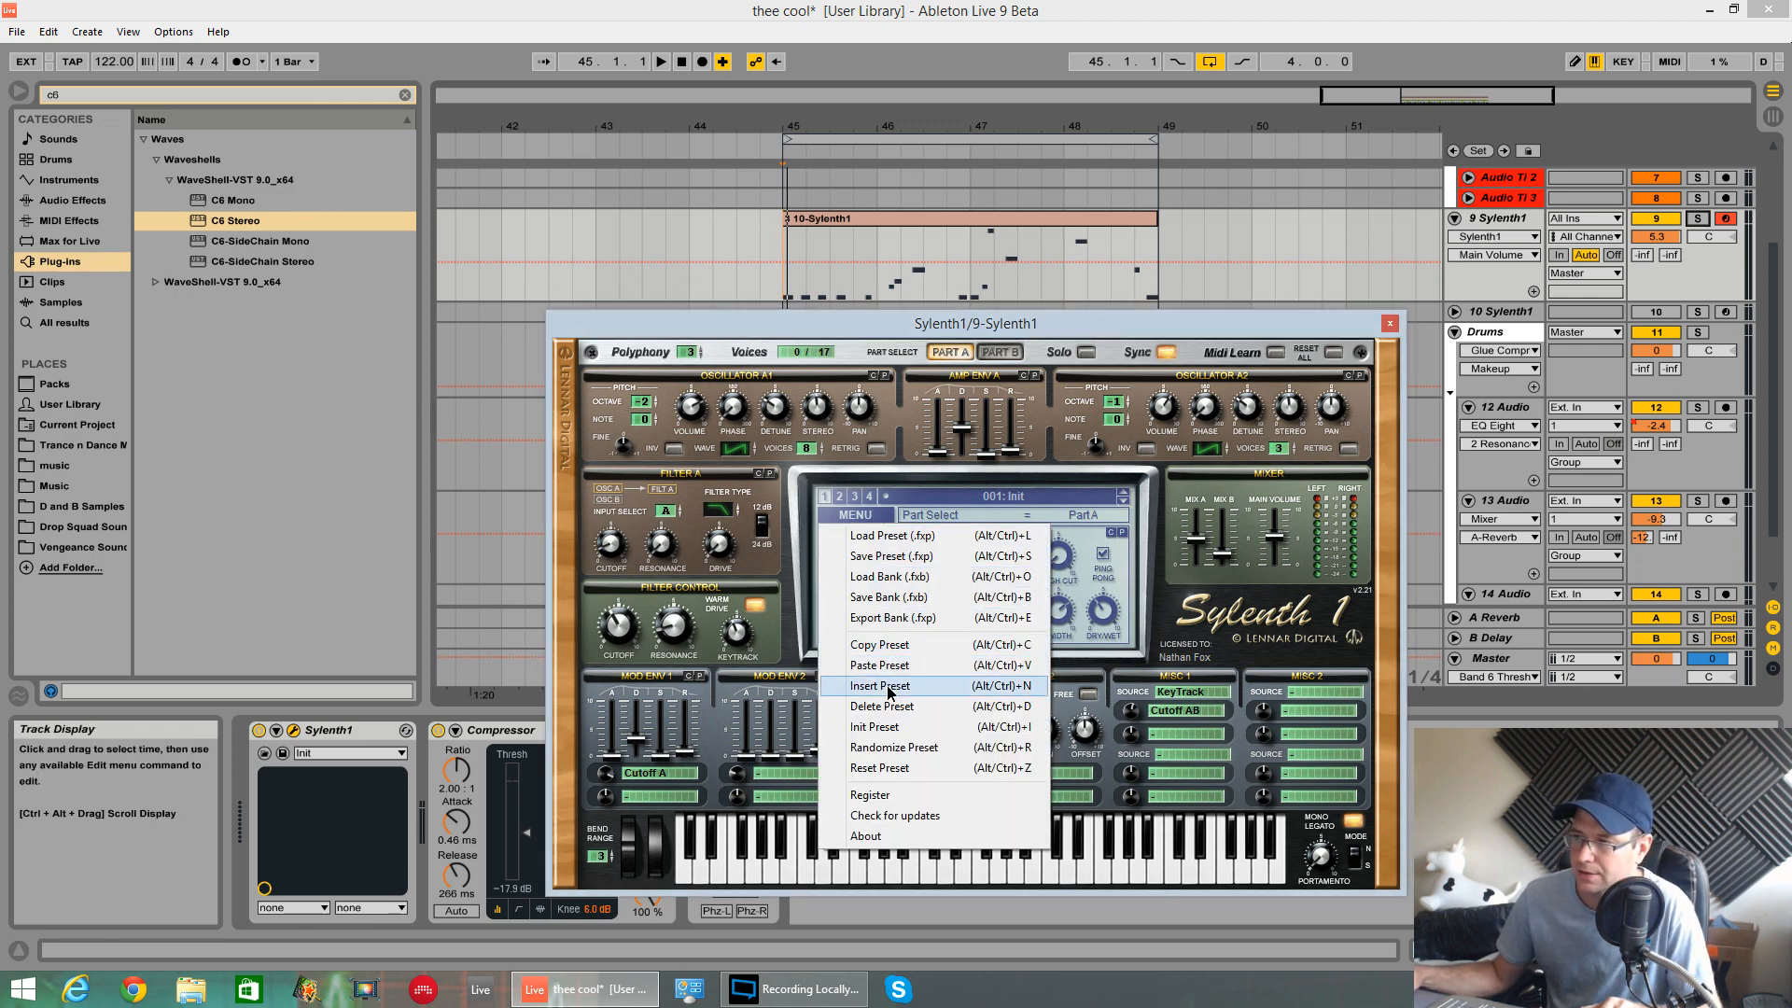
pyautogui.click(889, 727)
pyautogui.press('space')
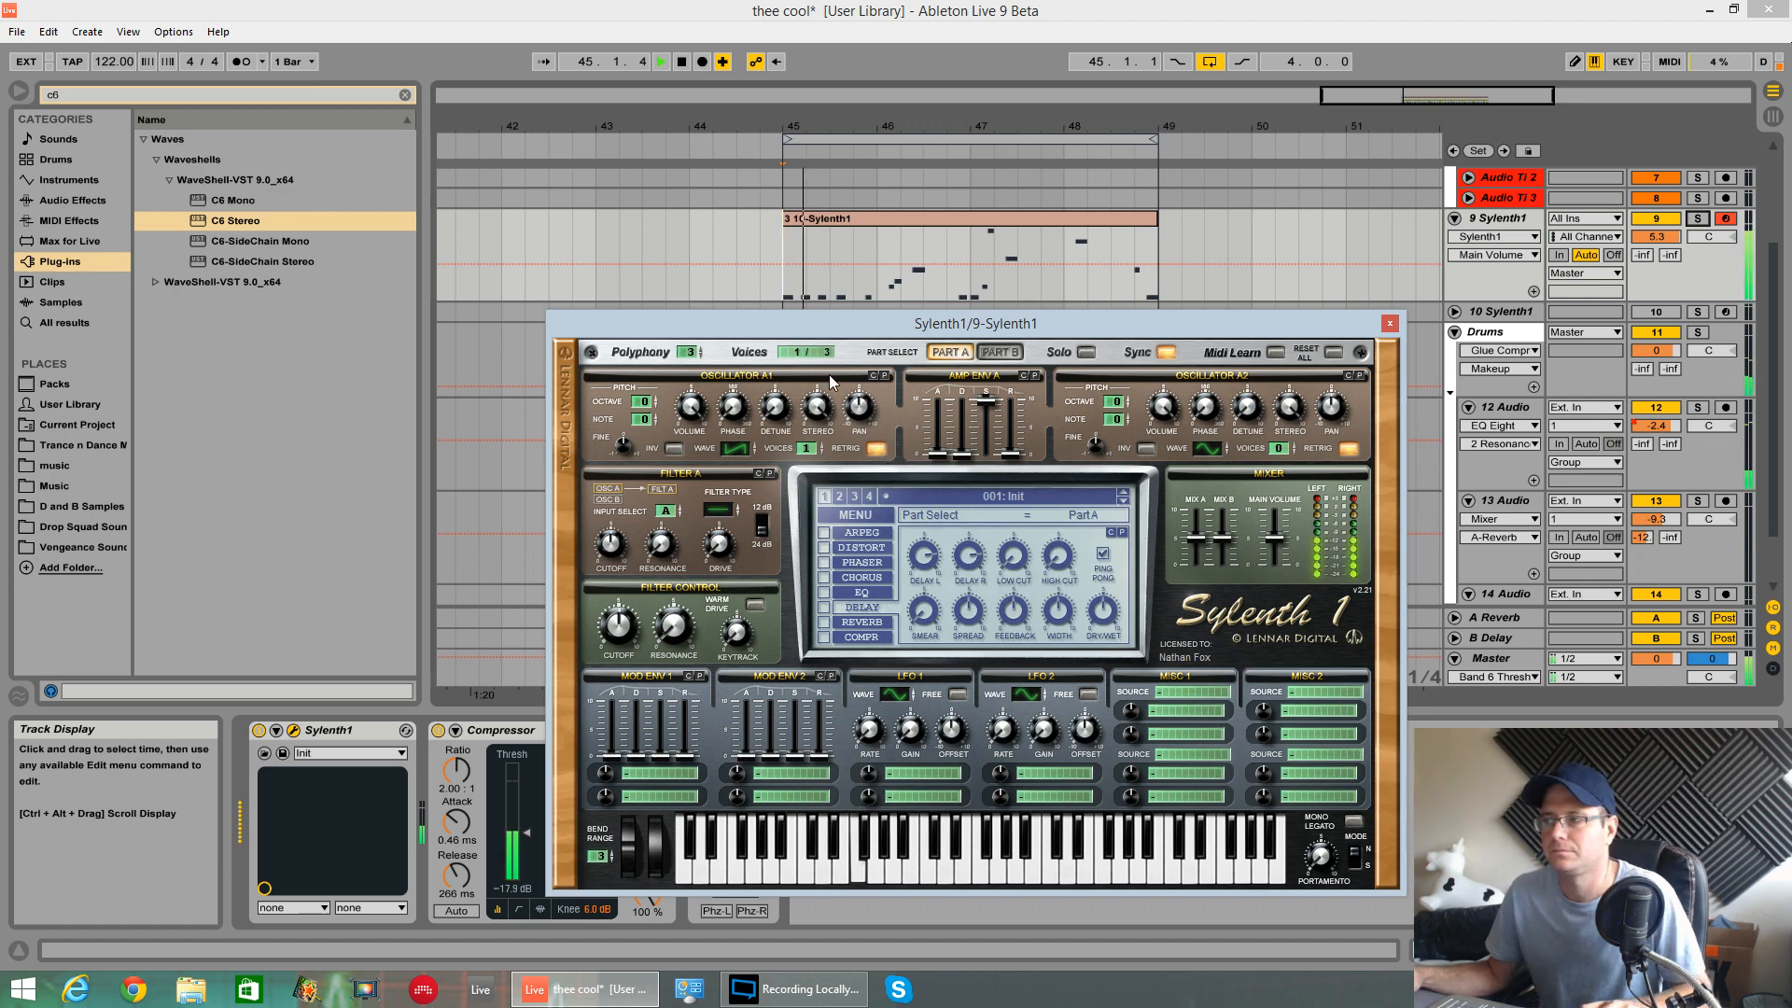
pyautogui.press('space')
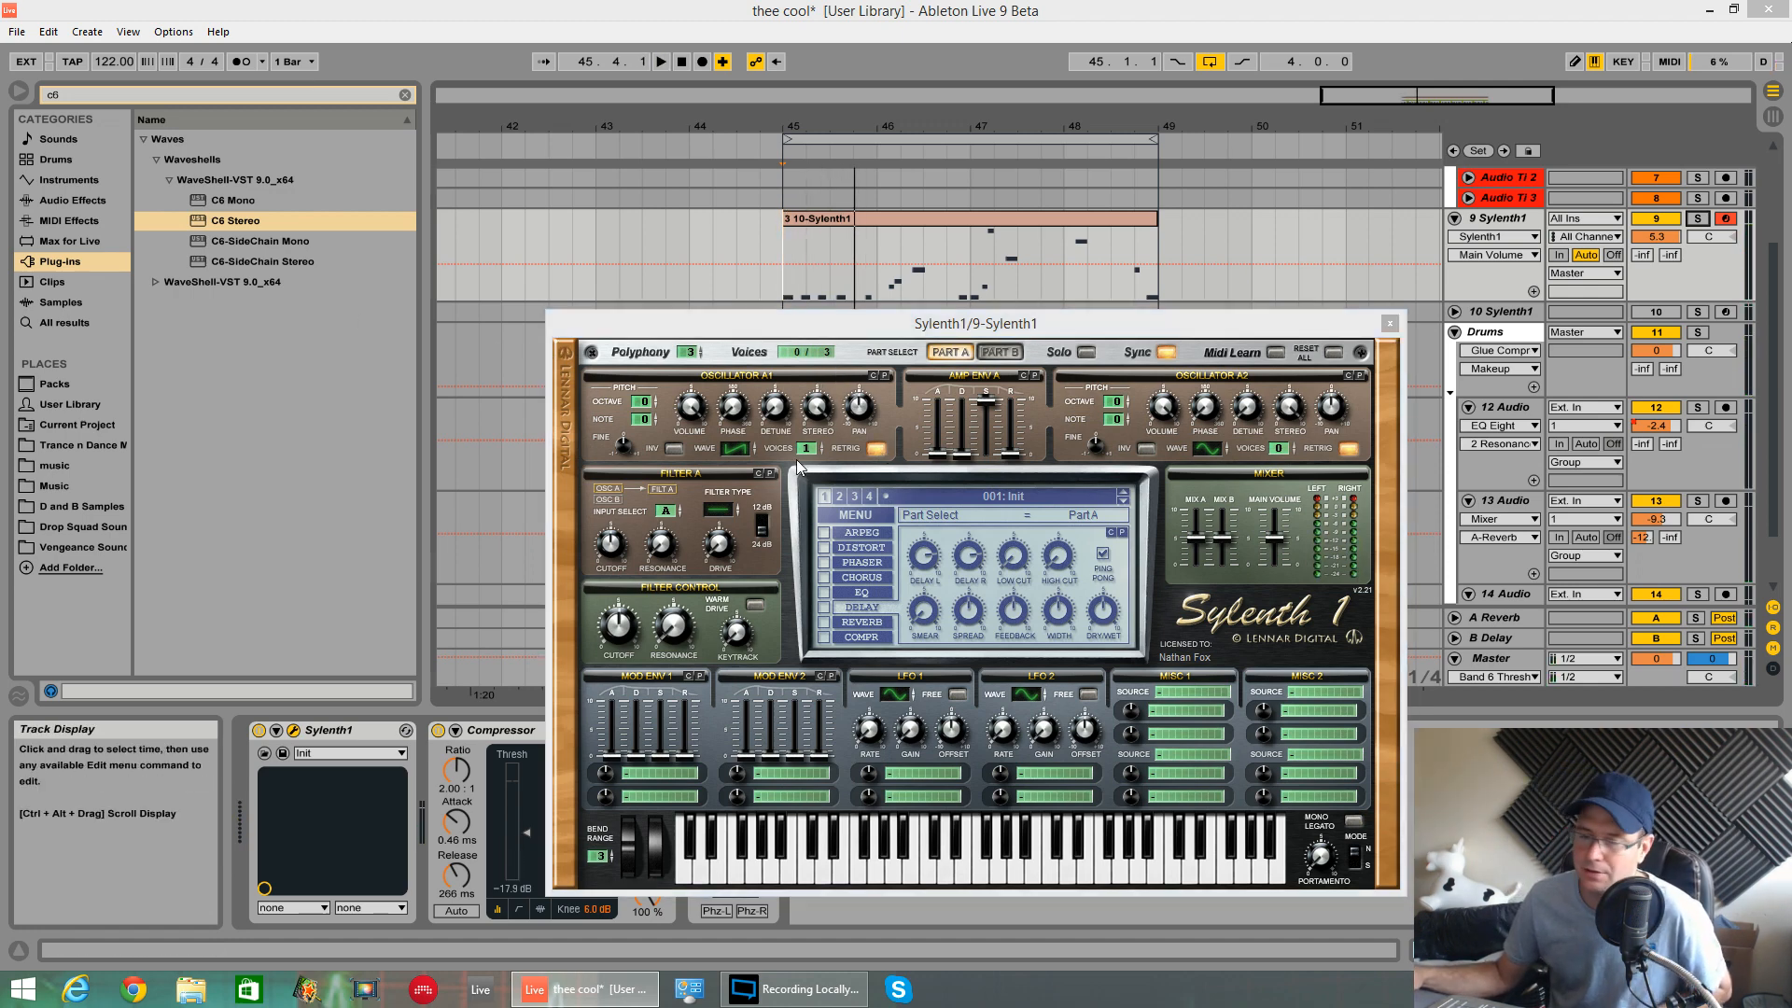
# - Set Oscillator A1 to 8 voices, retrigger off, octave -2 and stereo 5.05
pyautogui.moveTo(803, 453); pyautogui.dragTo(809, 239)
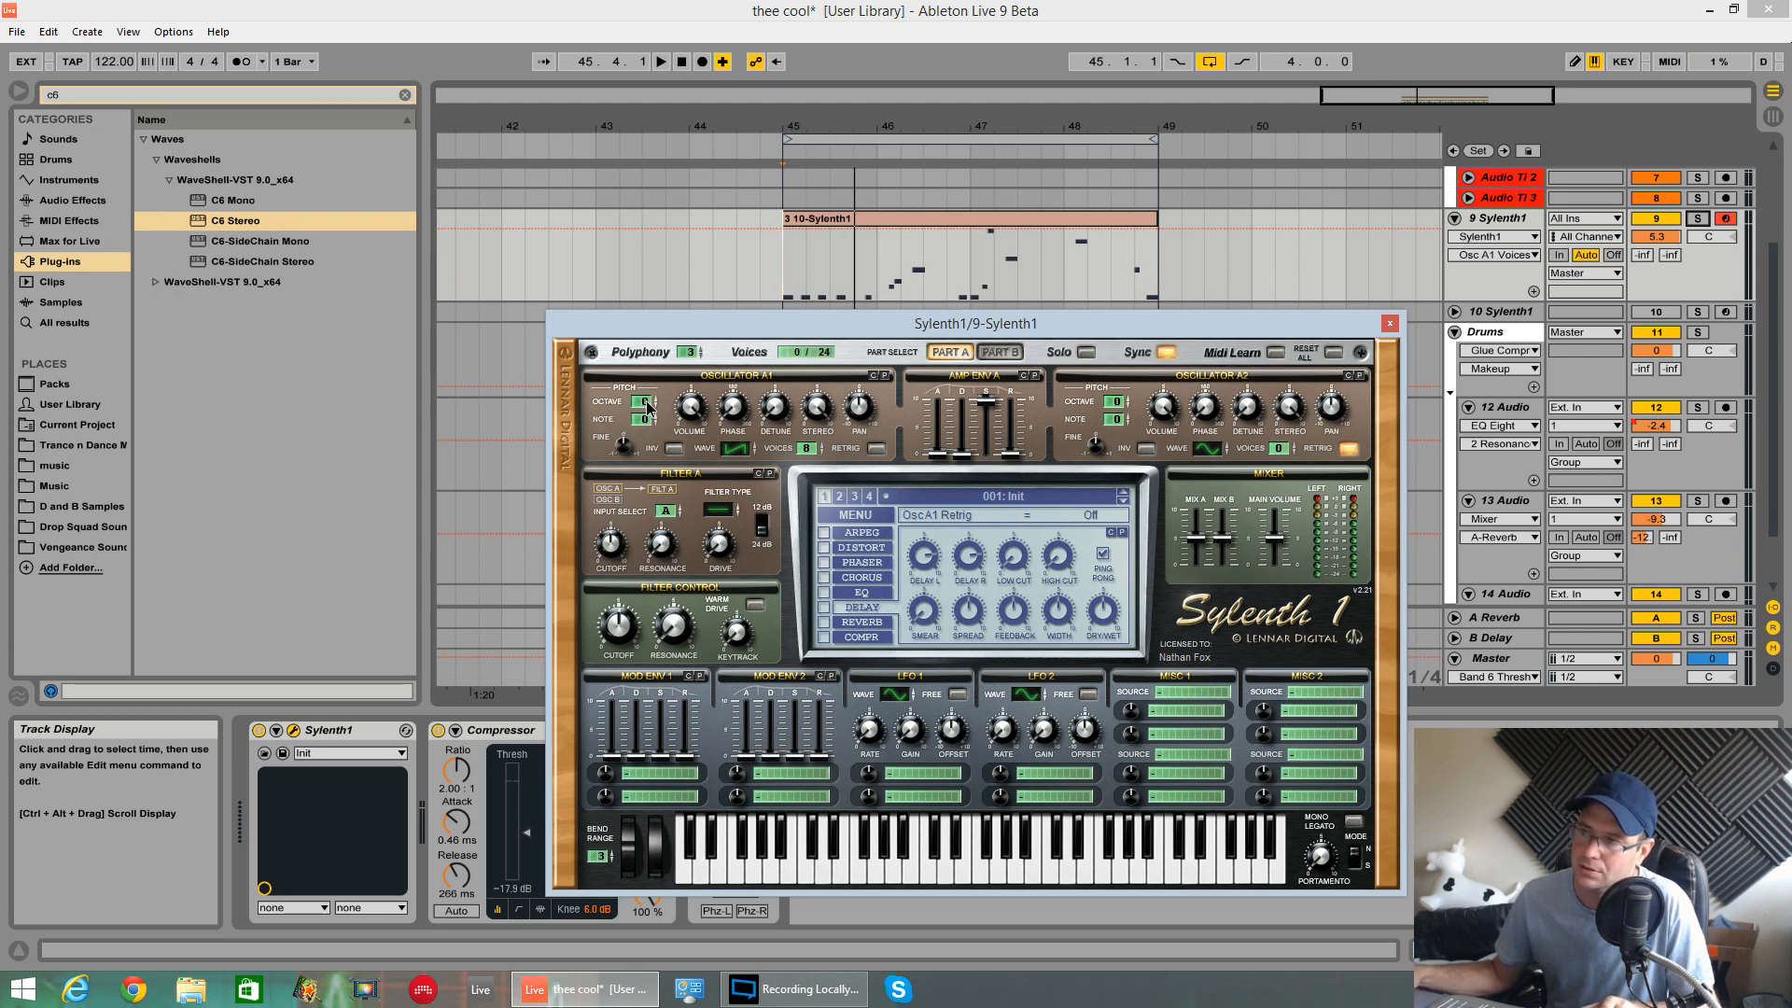
pyautogui.moveTo(647, 408); pyautogui.dragTo(646, 431)
pyautogui.moveTo(816, 405); pyautogui.dragTo(817, 505)
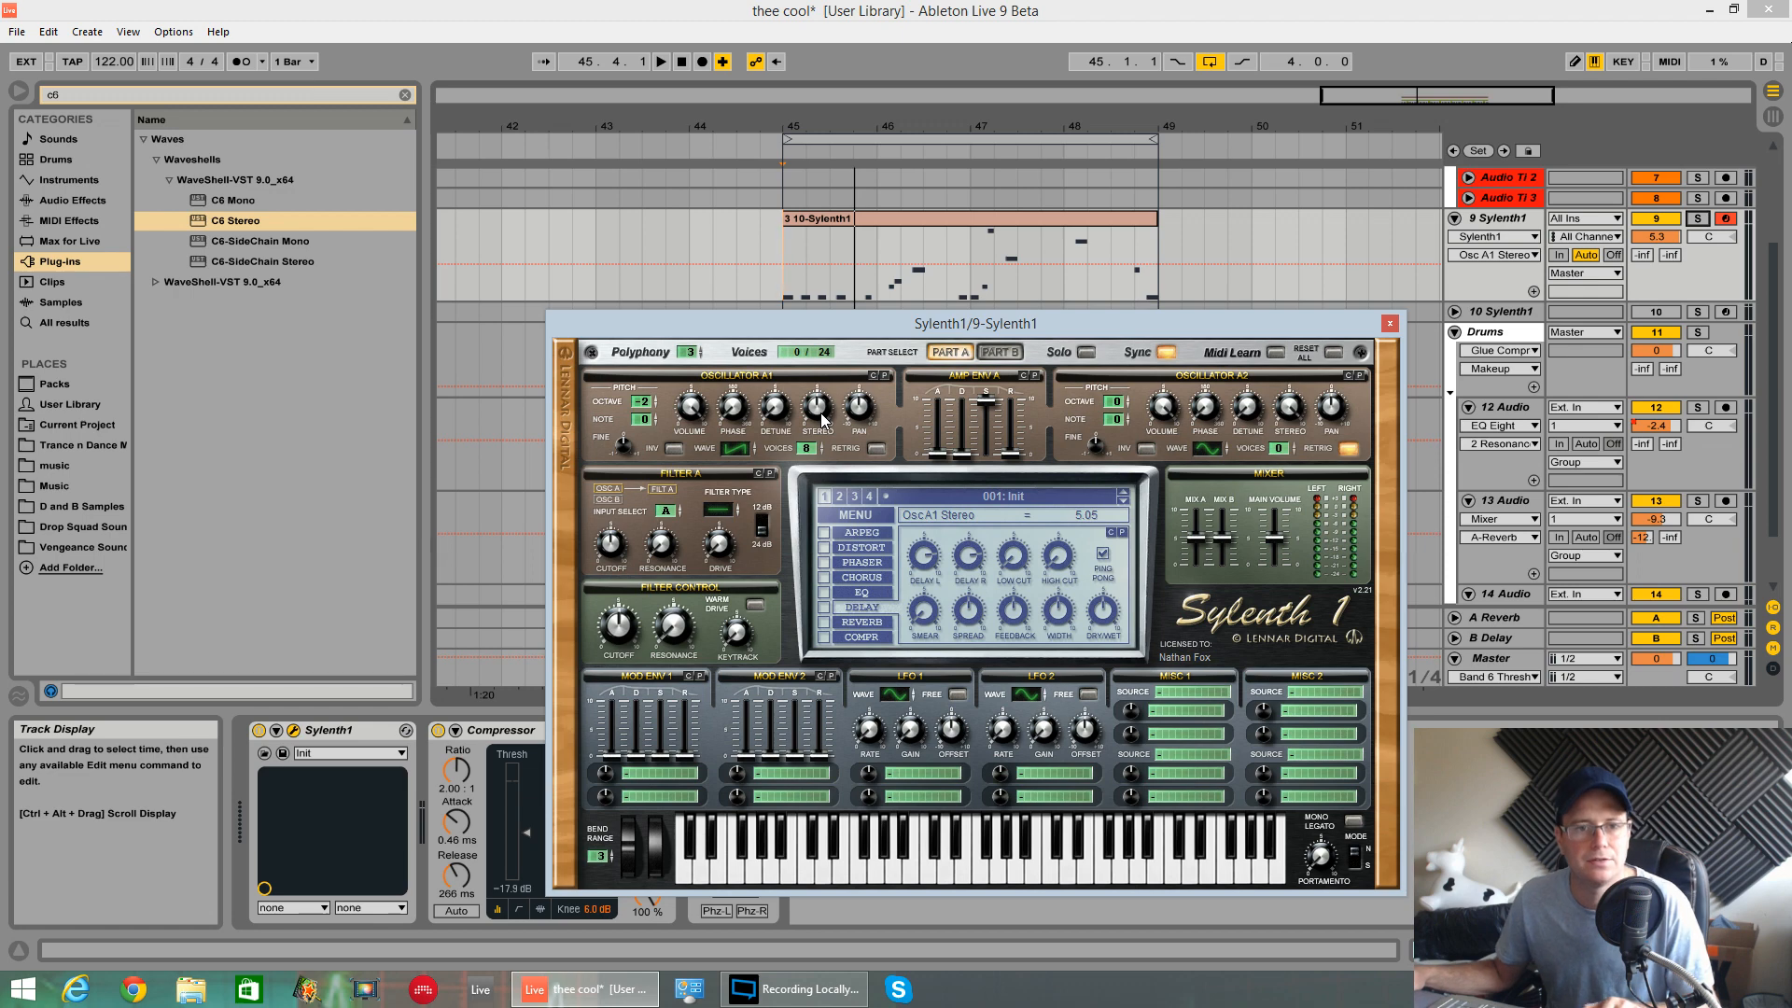
# - Set Oscillator A1's detune to 3.24 and its volume to 7.38, auditioning the clip after each change
pyautogui.click(781, 411)
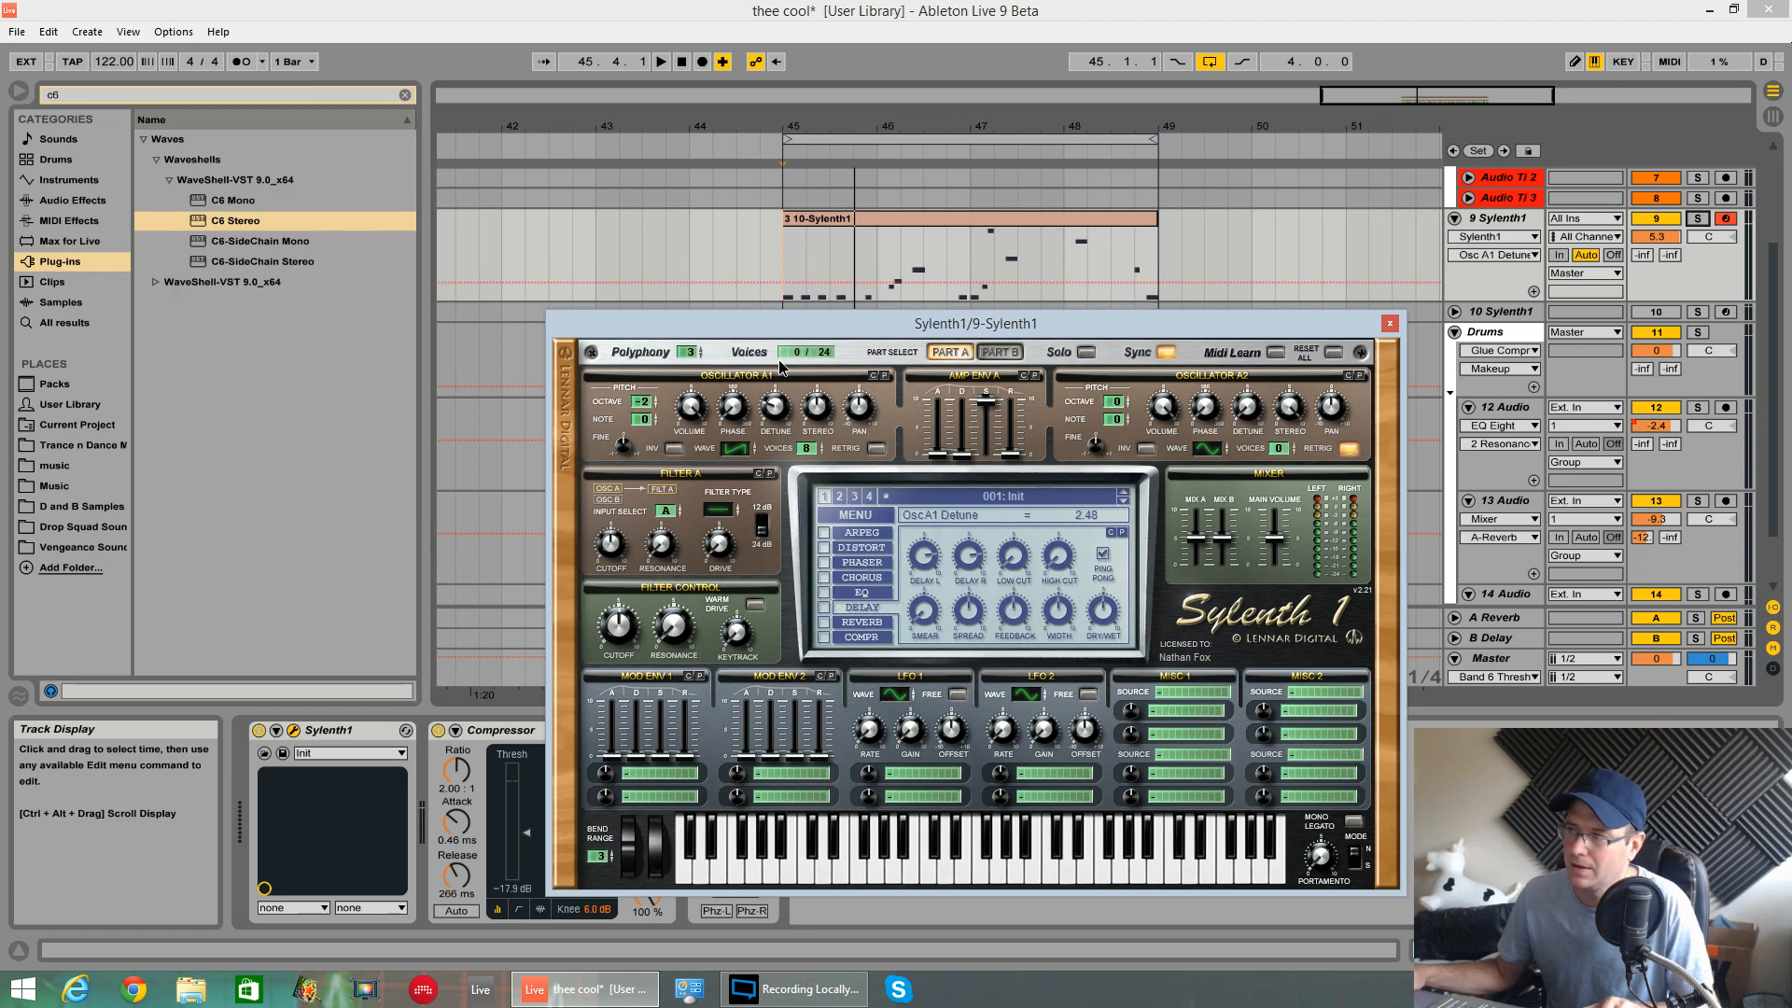
pyautogui.press('space')
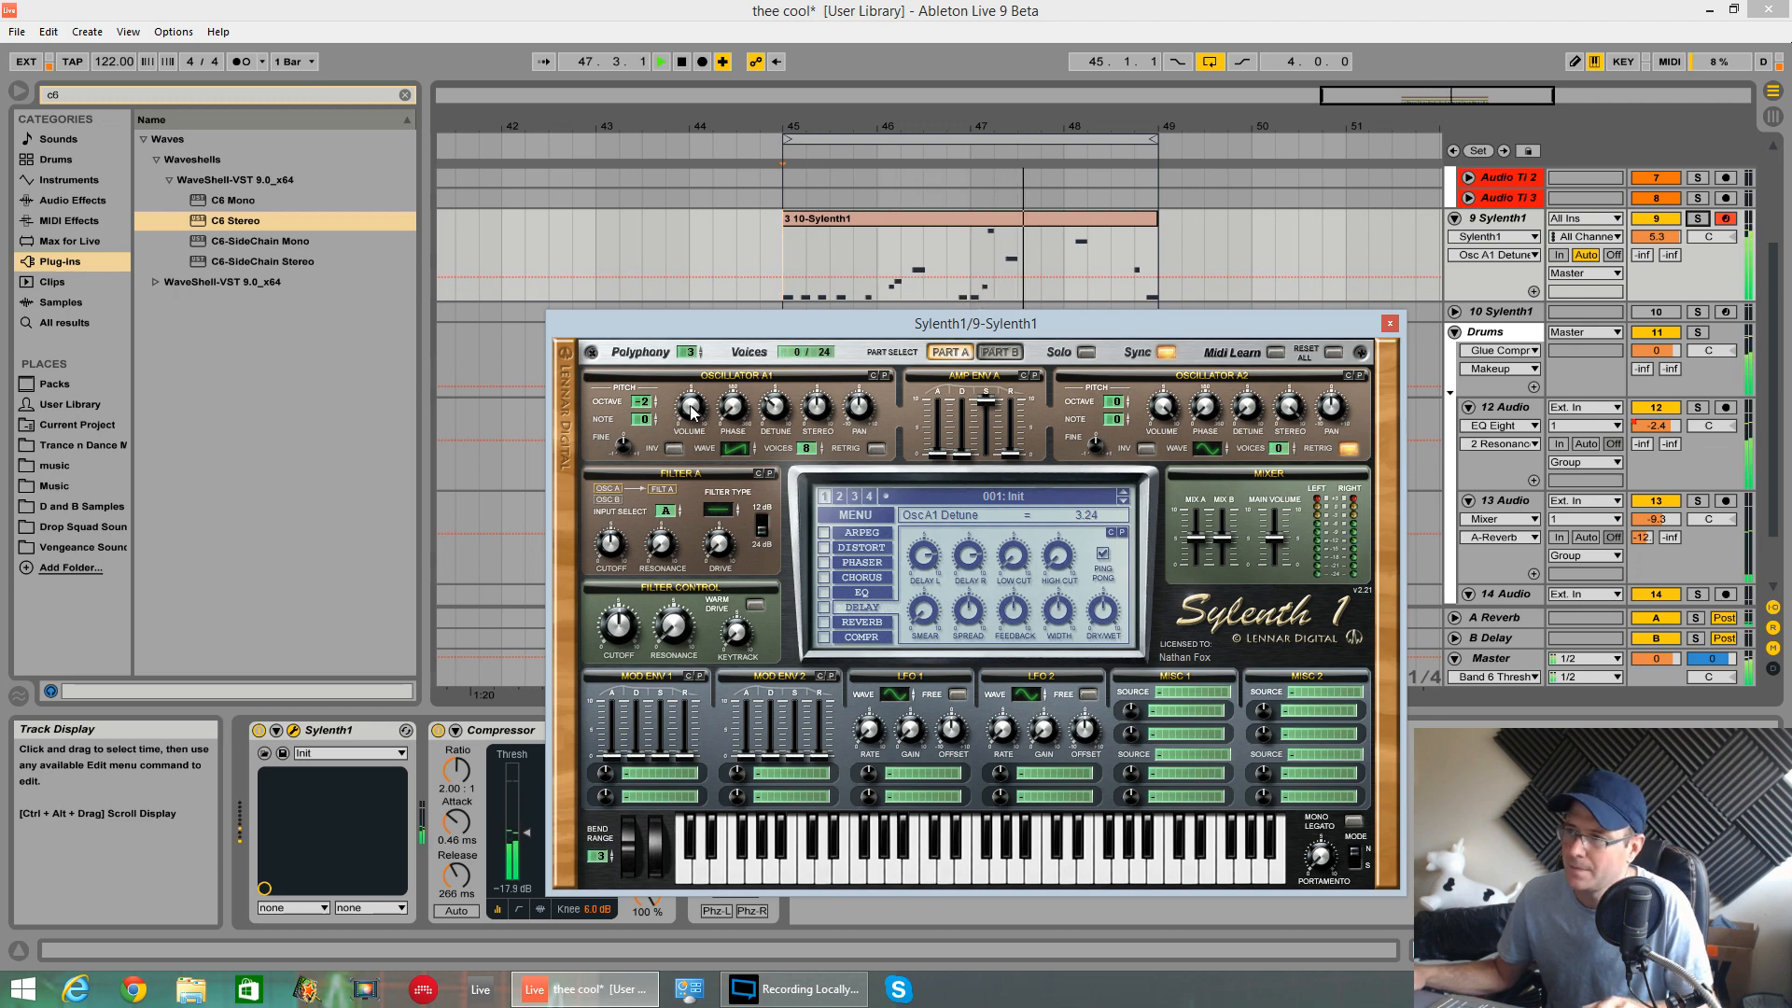
pyautogui.press('space')
pyautogui.moveTo(693, 410); pyautogui.dragTo(689, 455)
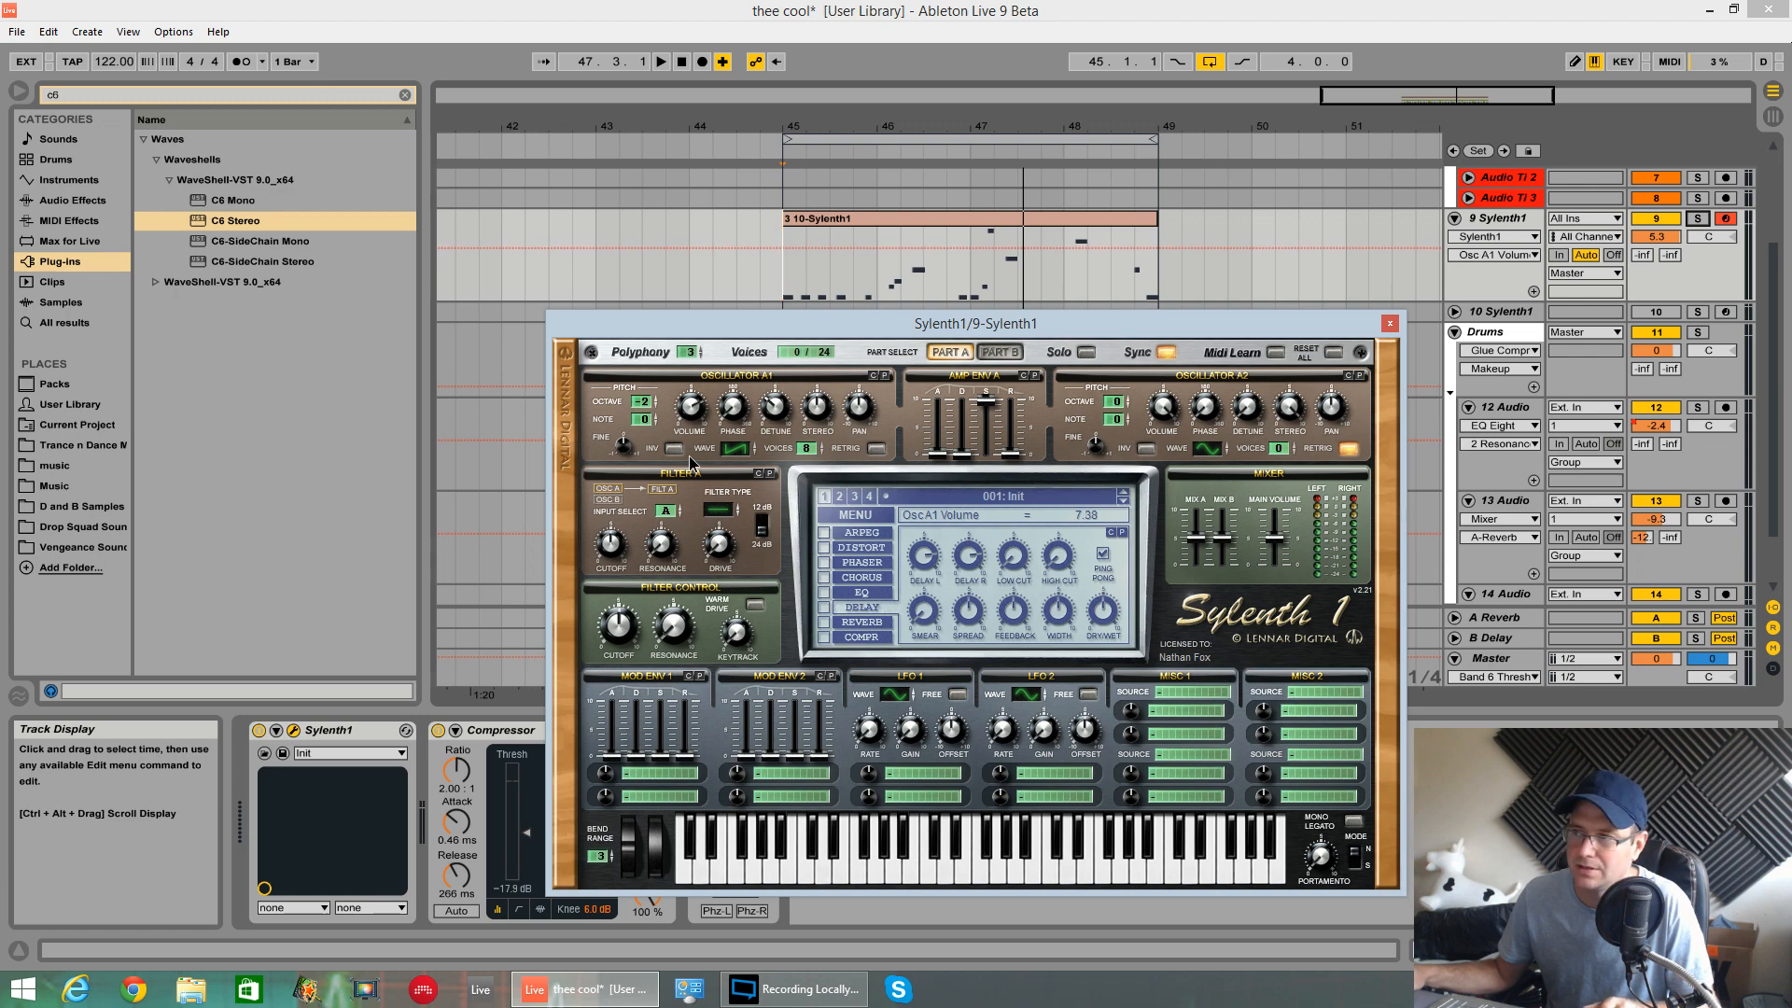
pyautogui.press('space')
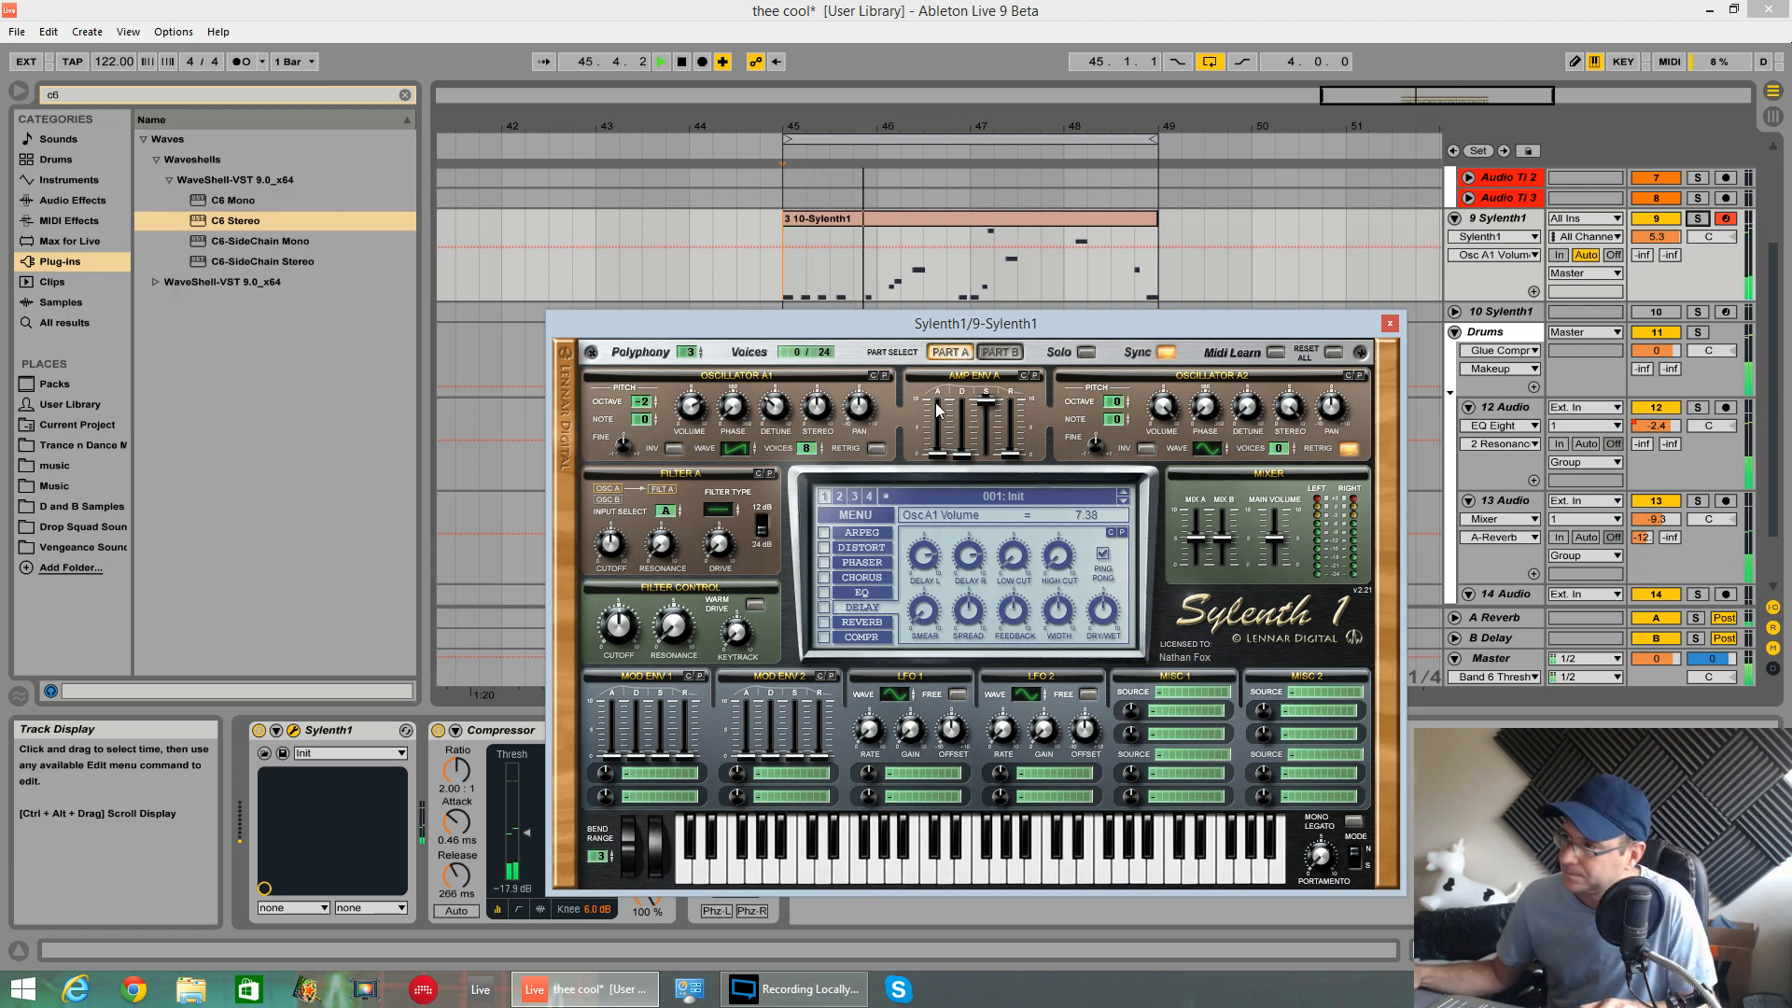
pyautogui.press('space')
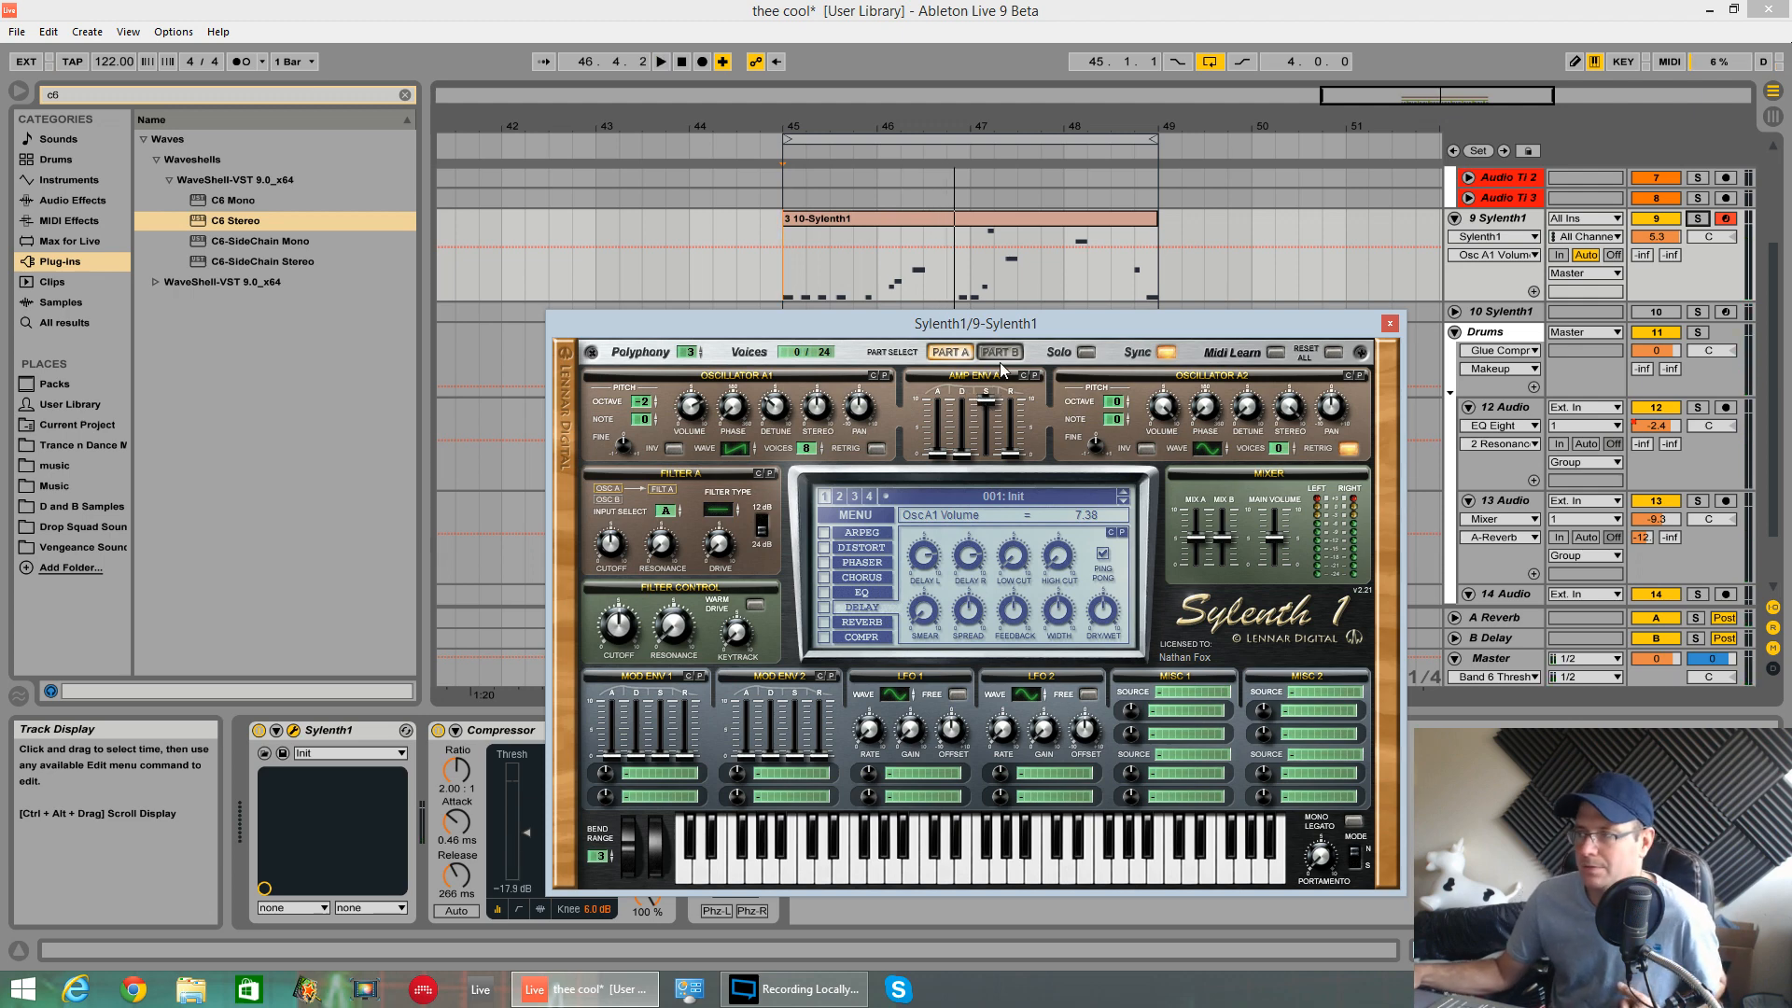
# - Shape Amp Envelope A with attack 0.51, a raised decay, sustain 0.00 and release 0.73, and audition the clip
pyautogui.click(939, 456)
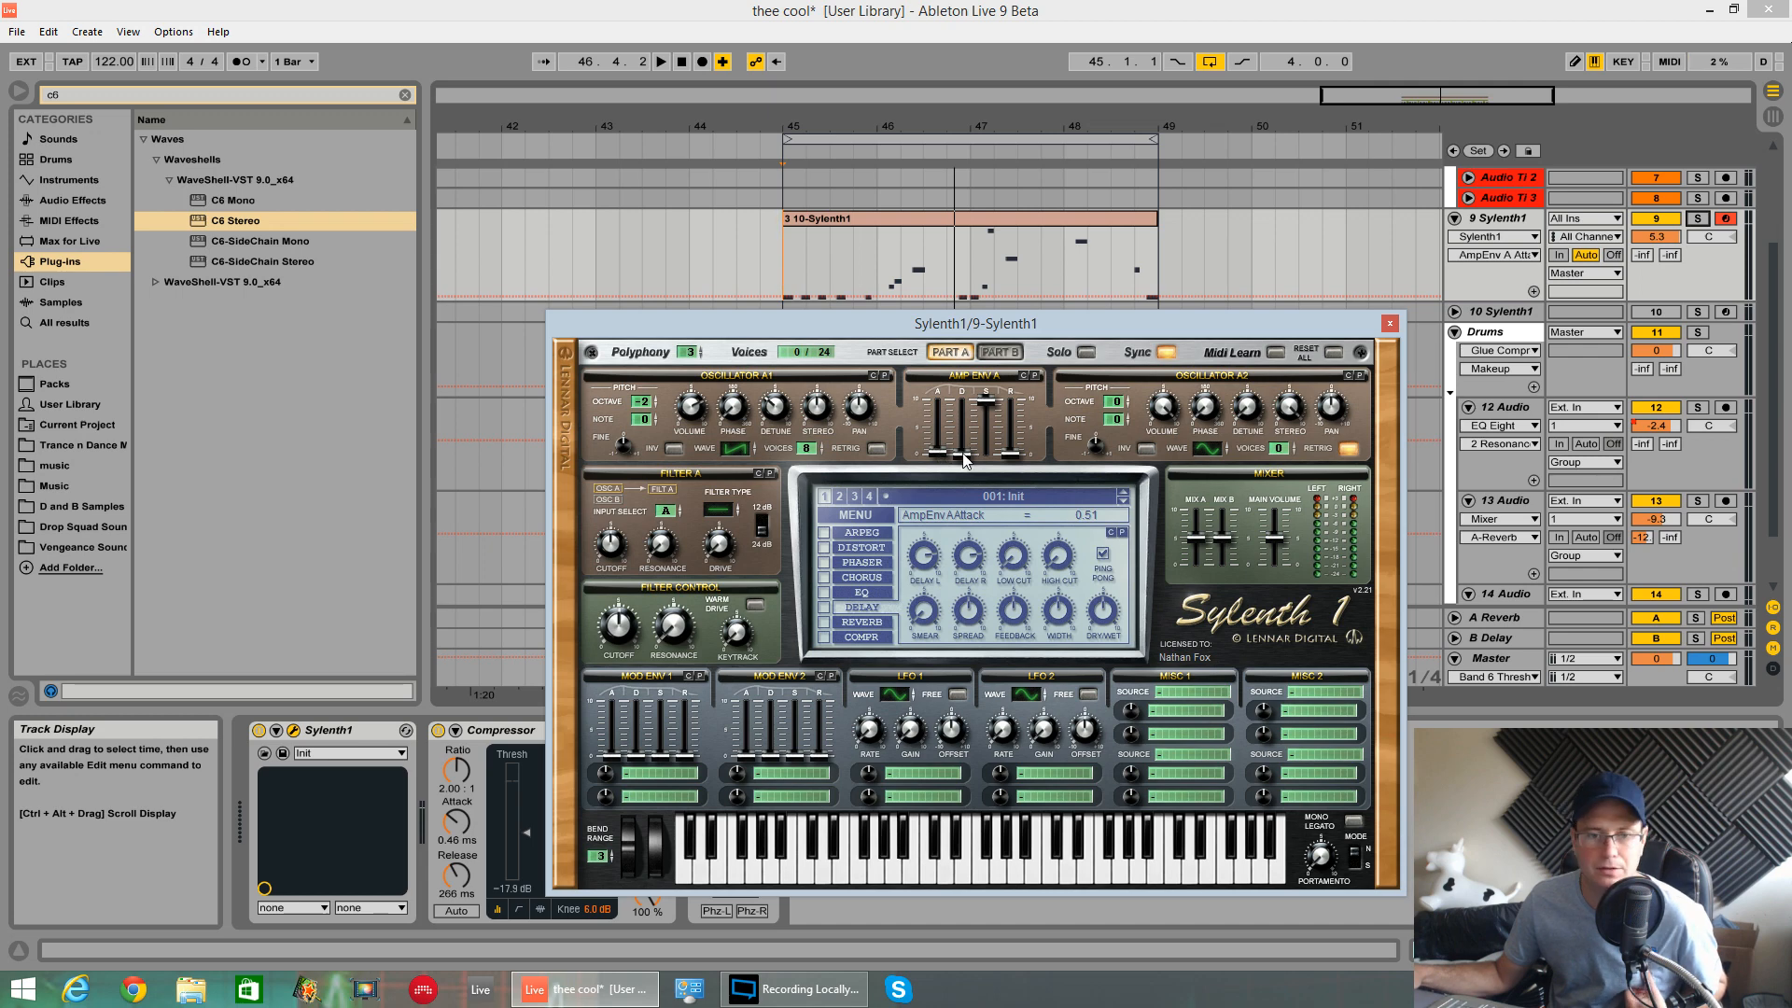
pyautogui.moveTo(967, 455); pyautogui.dragTo(1006, 504)
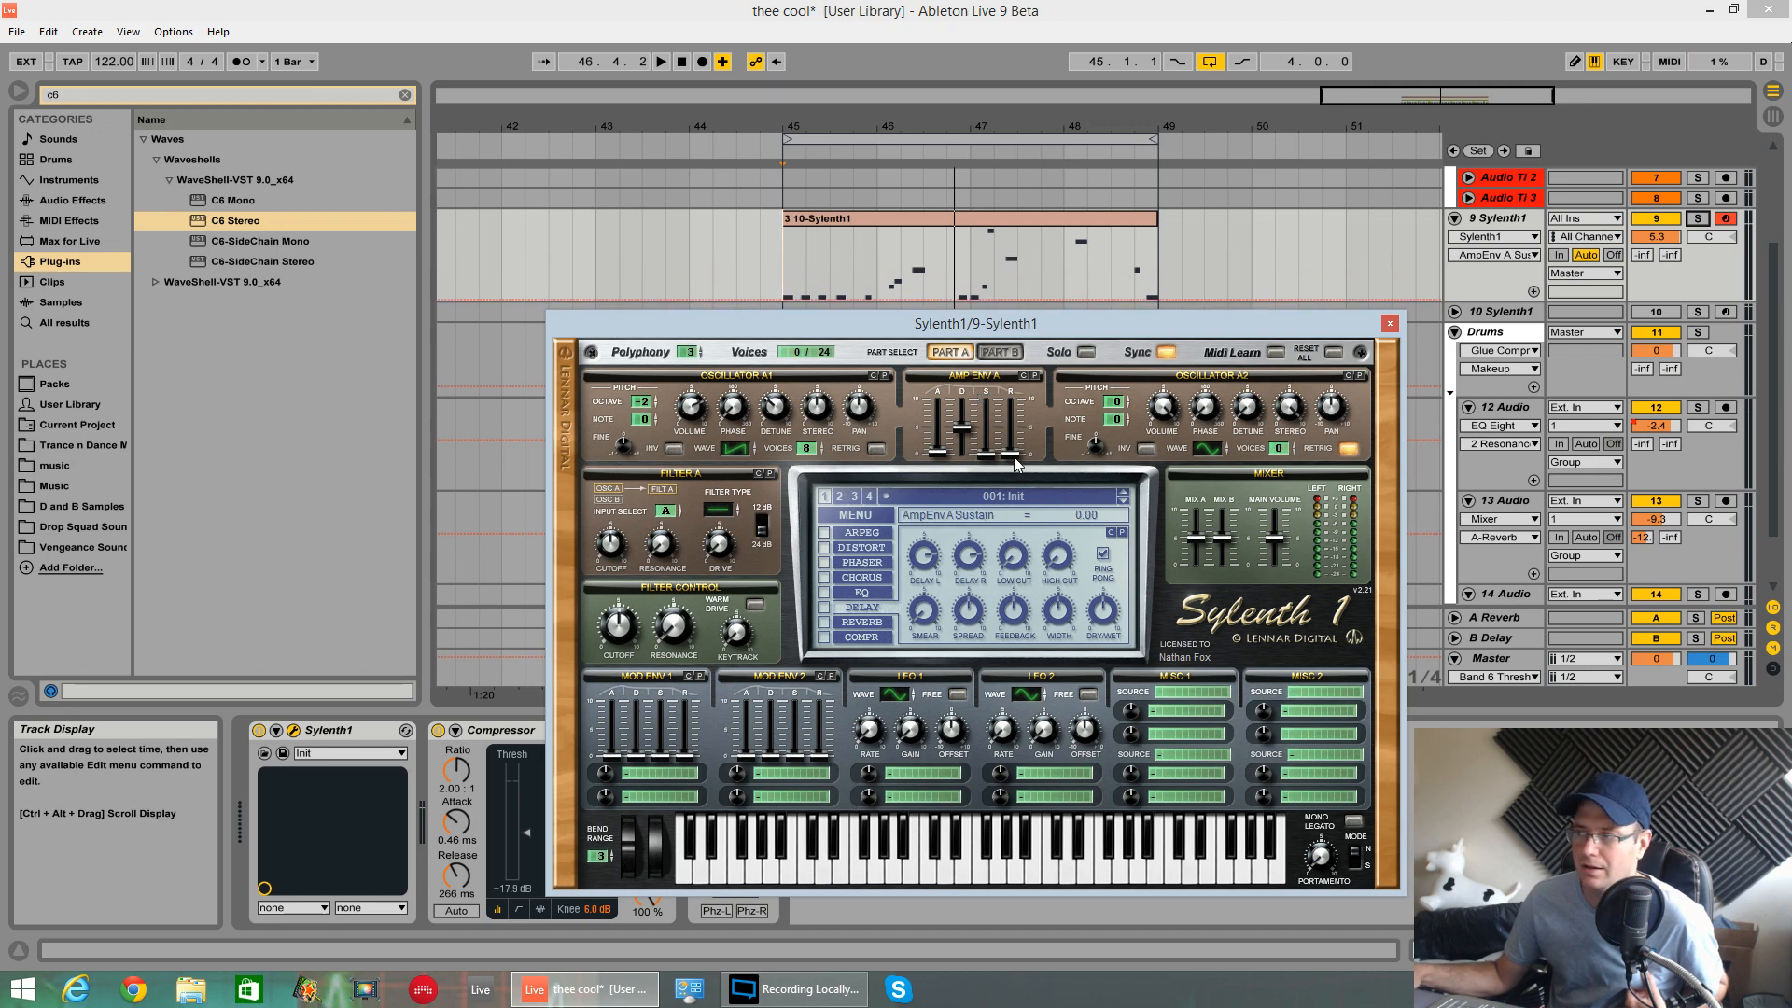
pyautogui.click(1014, 456)
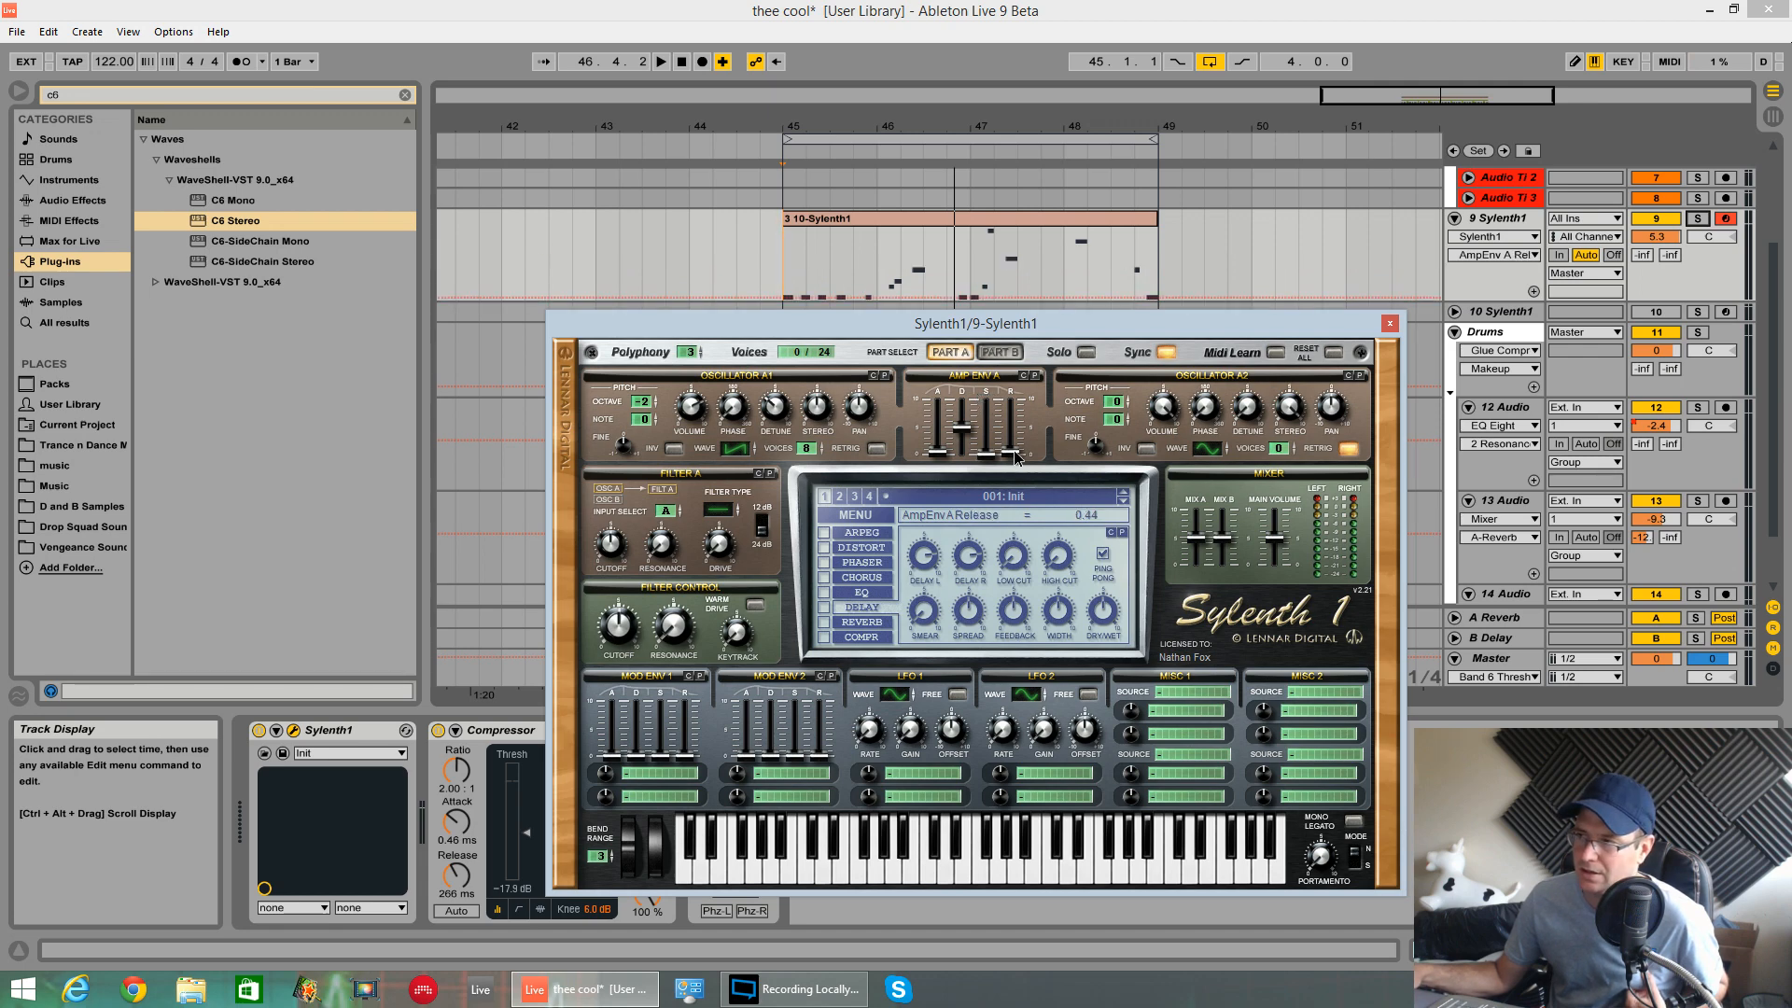
pyautogui.moveTo(1016, 458); pyautogui.dragTo(1014, 449)
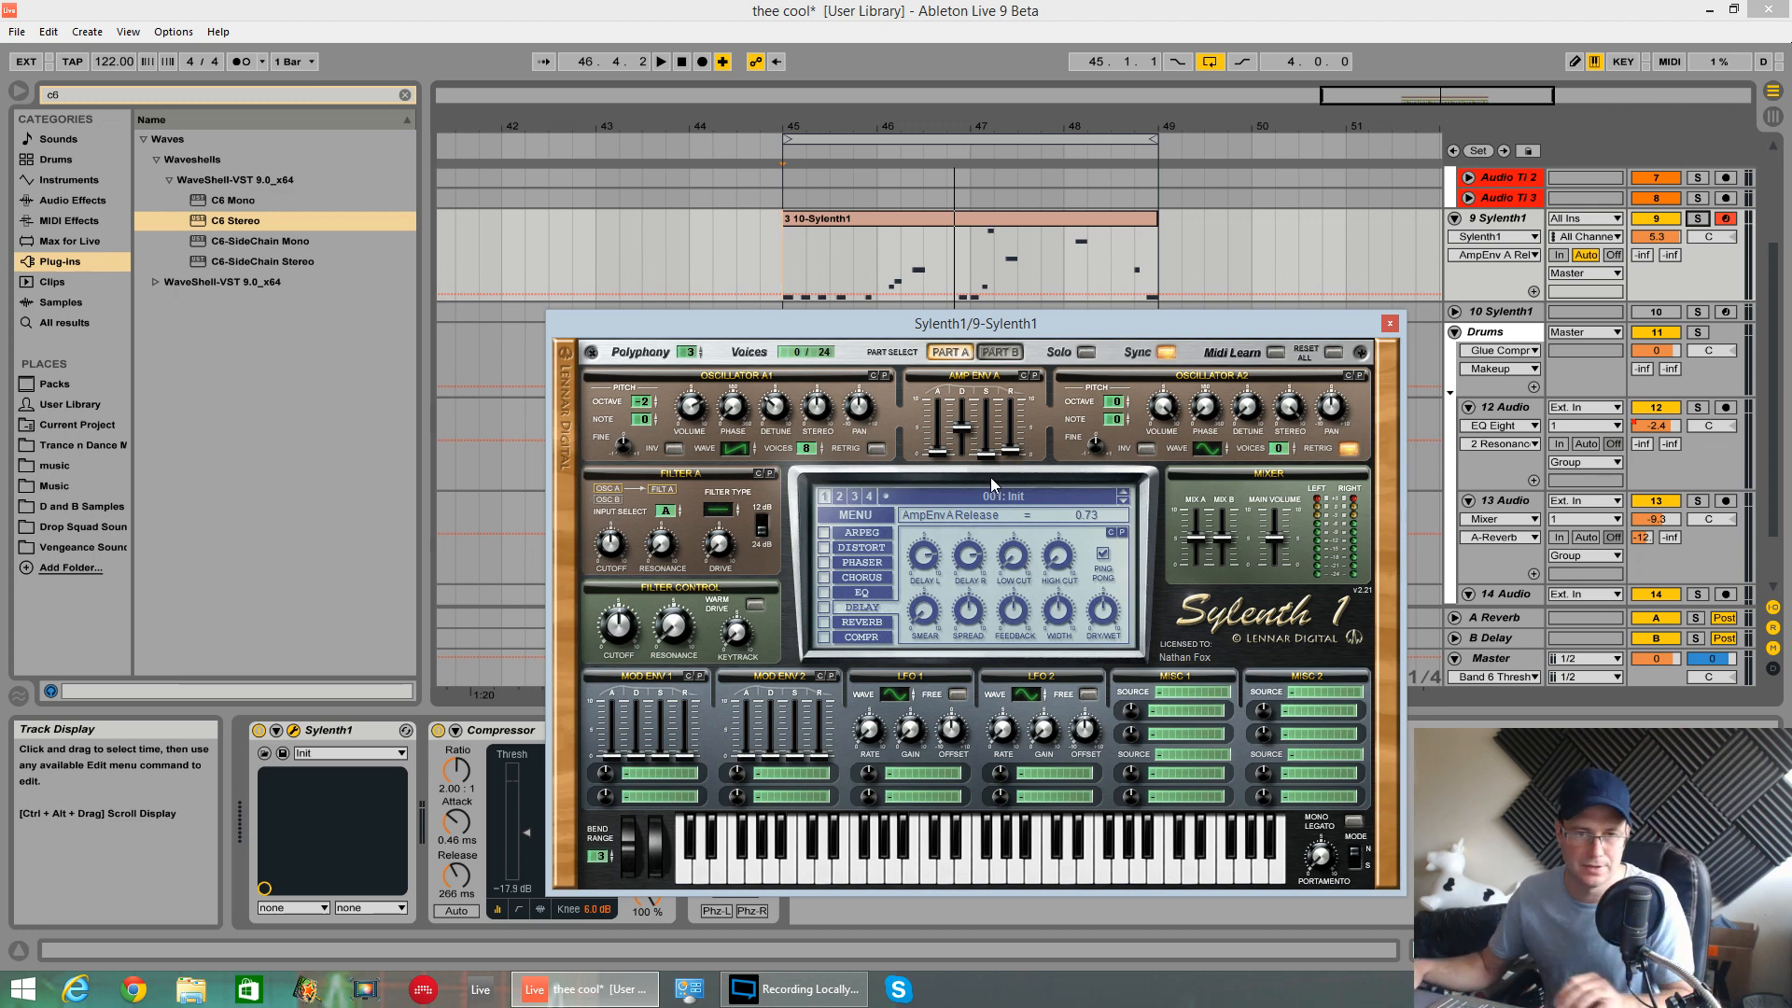
pyautogui.press('space')
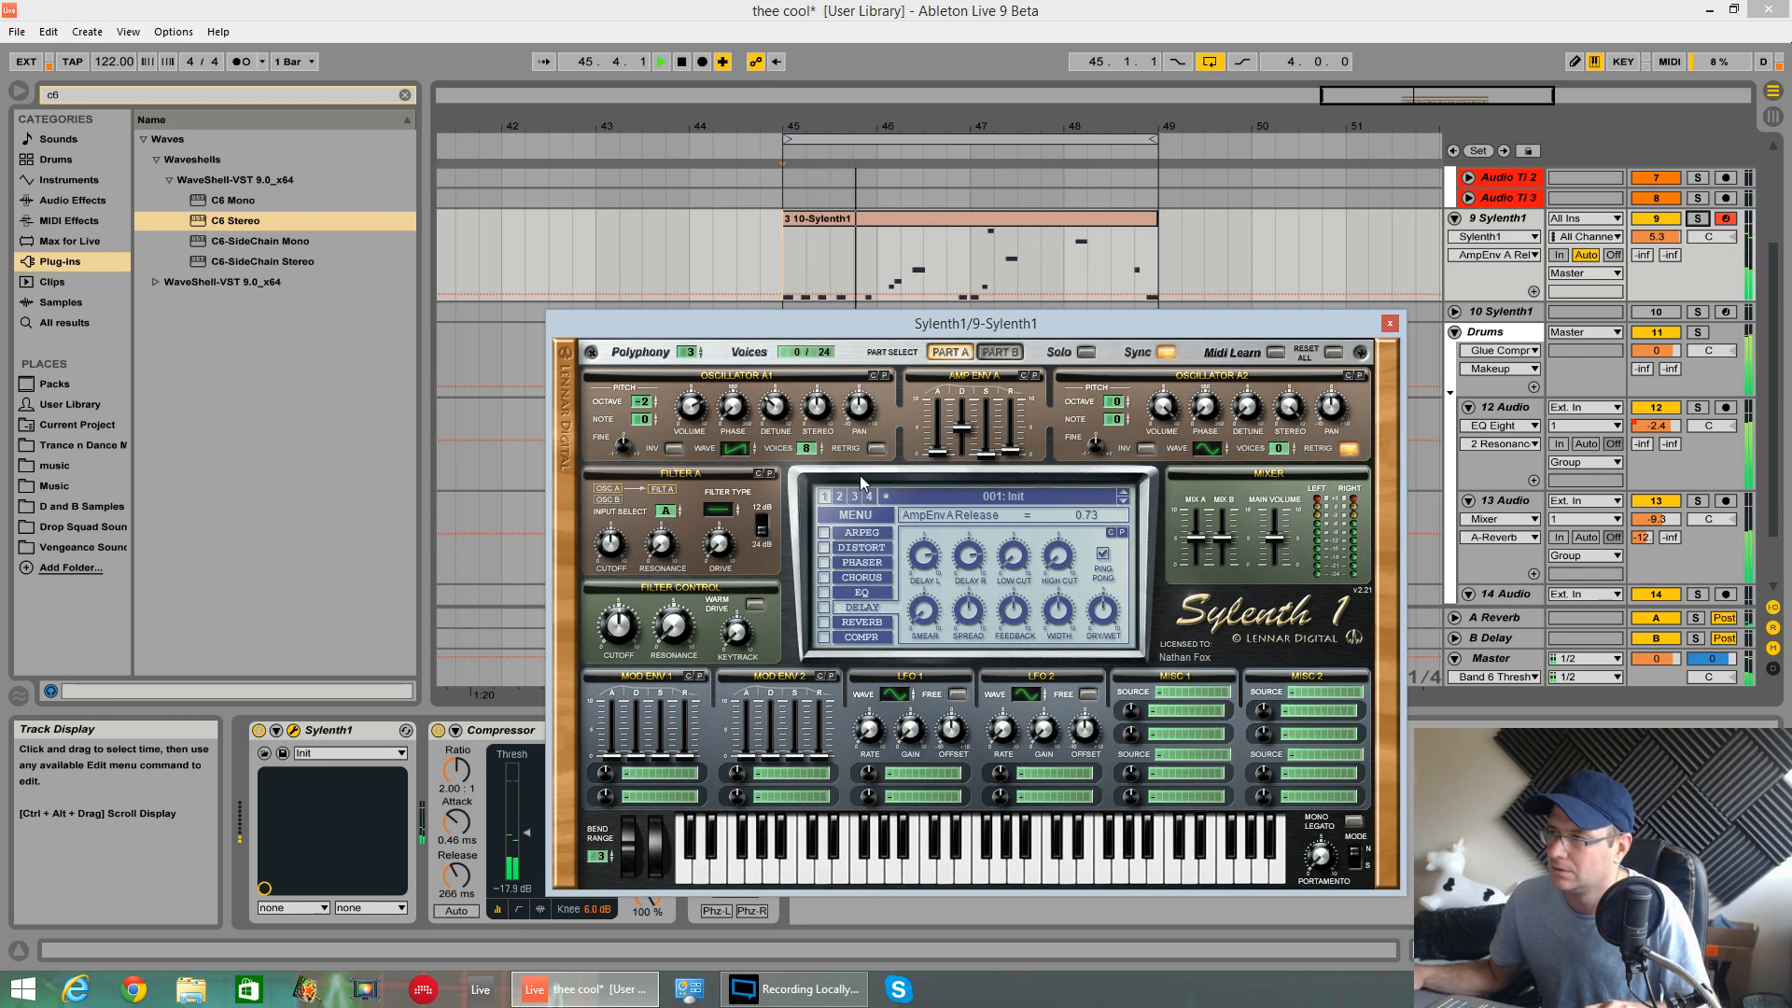
pyautogui.press('space')
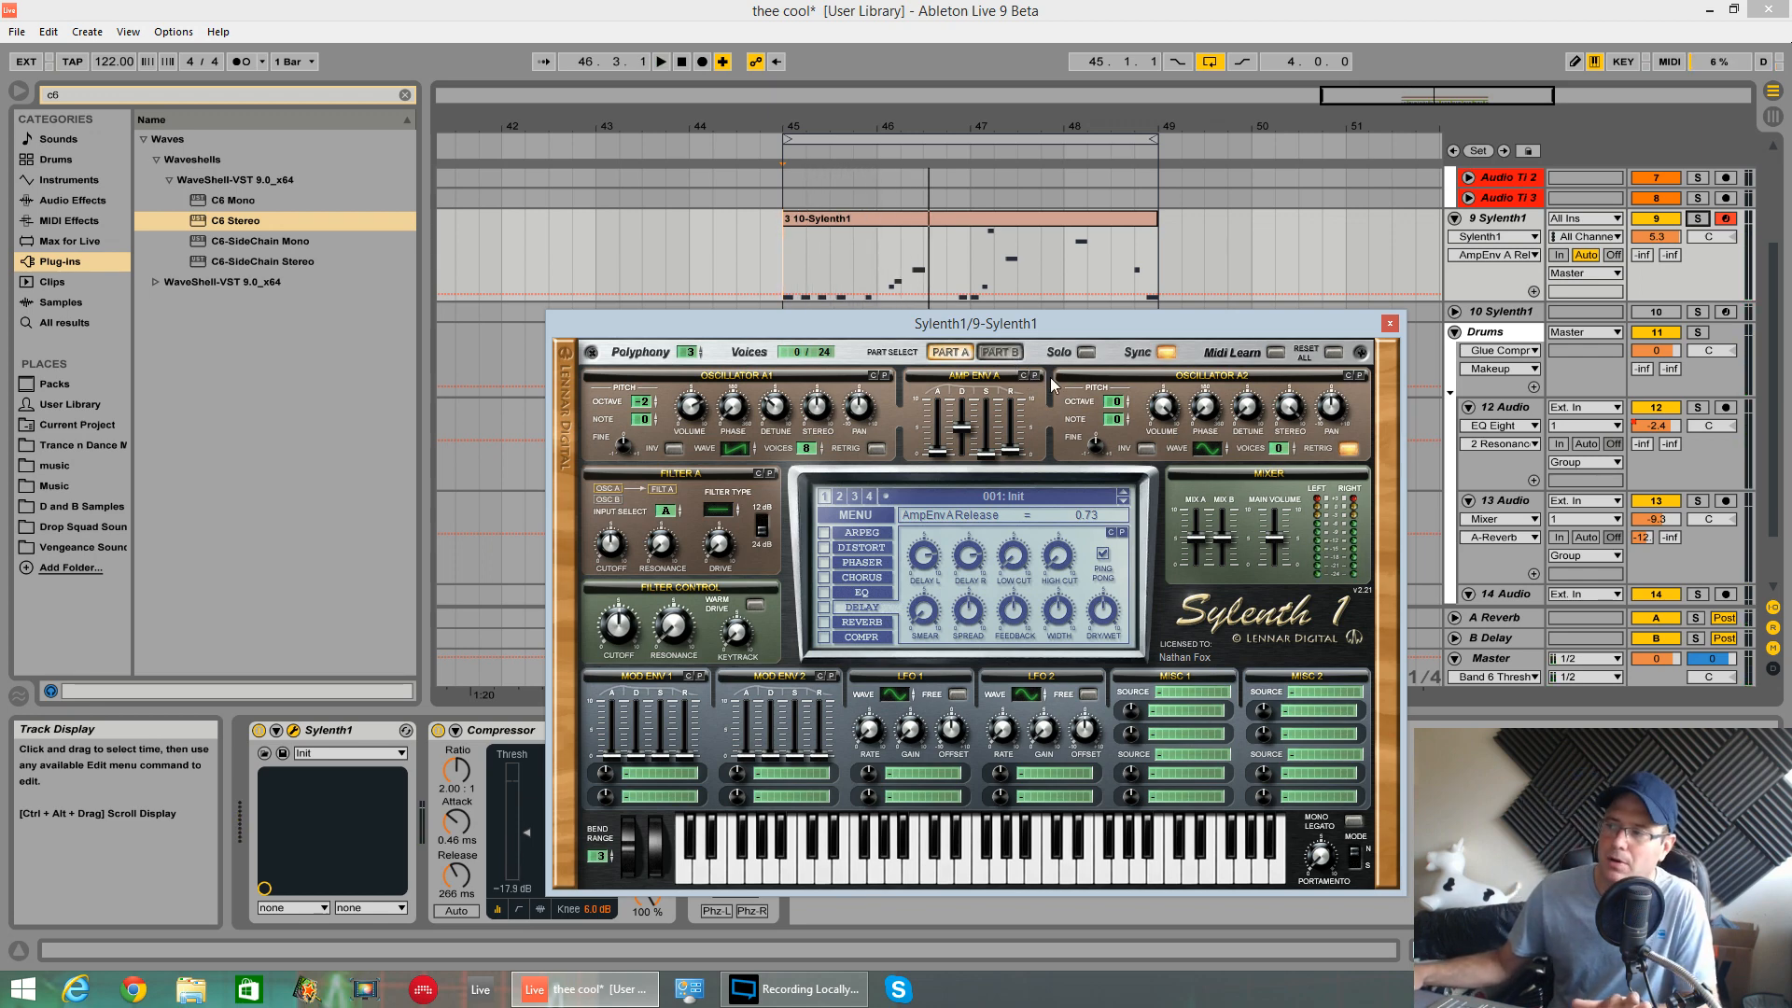
# - Check Part B's settings, return to Part A and play back the patch with the drums
pyautogui.click(995, 351)
pyautogui.click(957, 352)
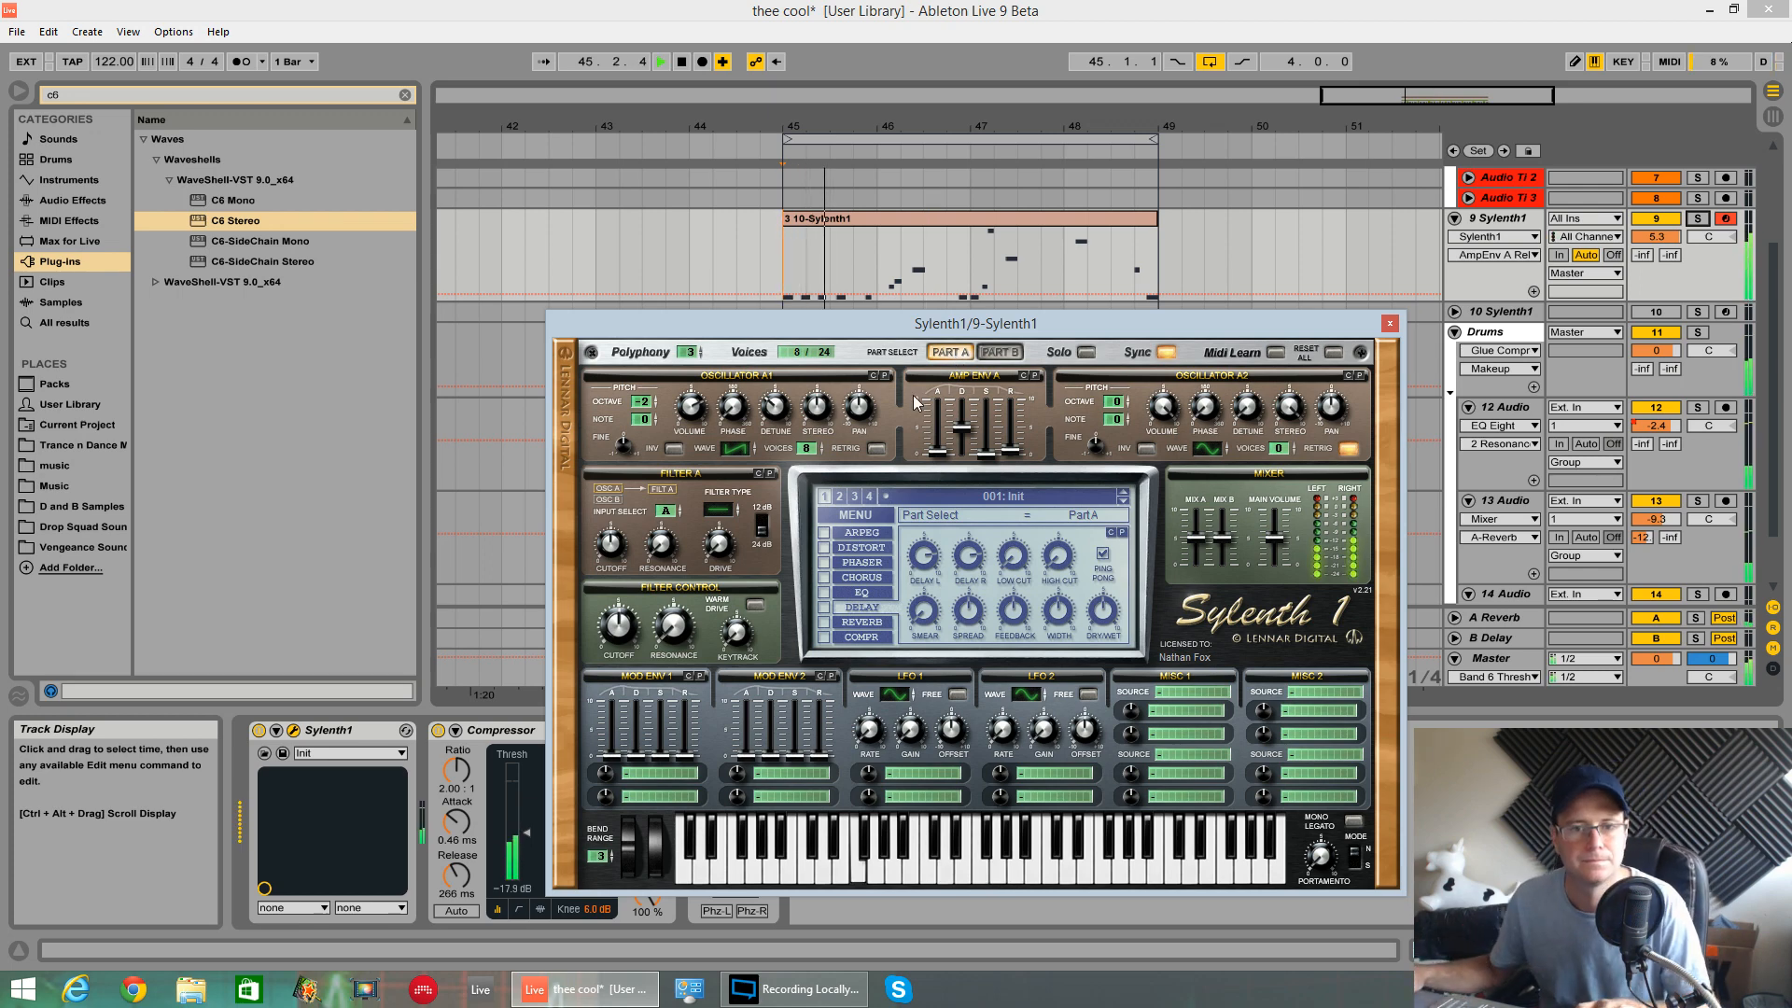
pyautogui.press('space')
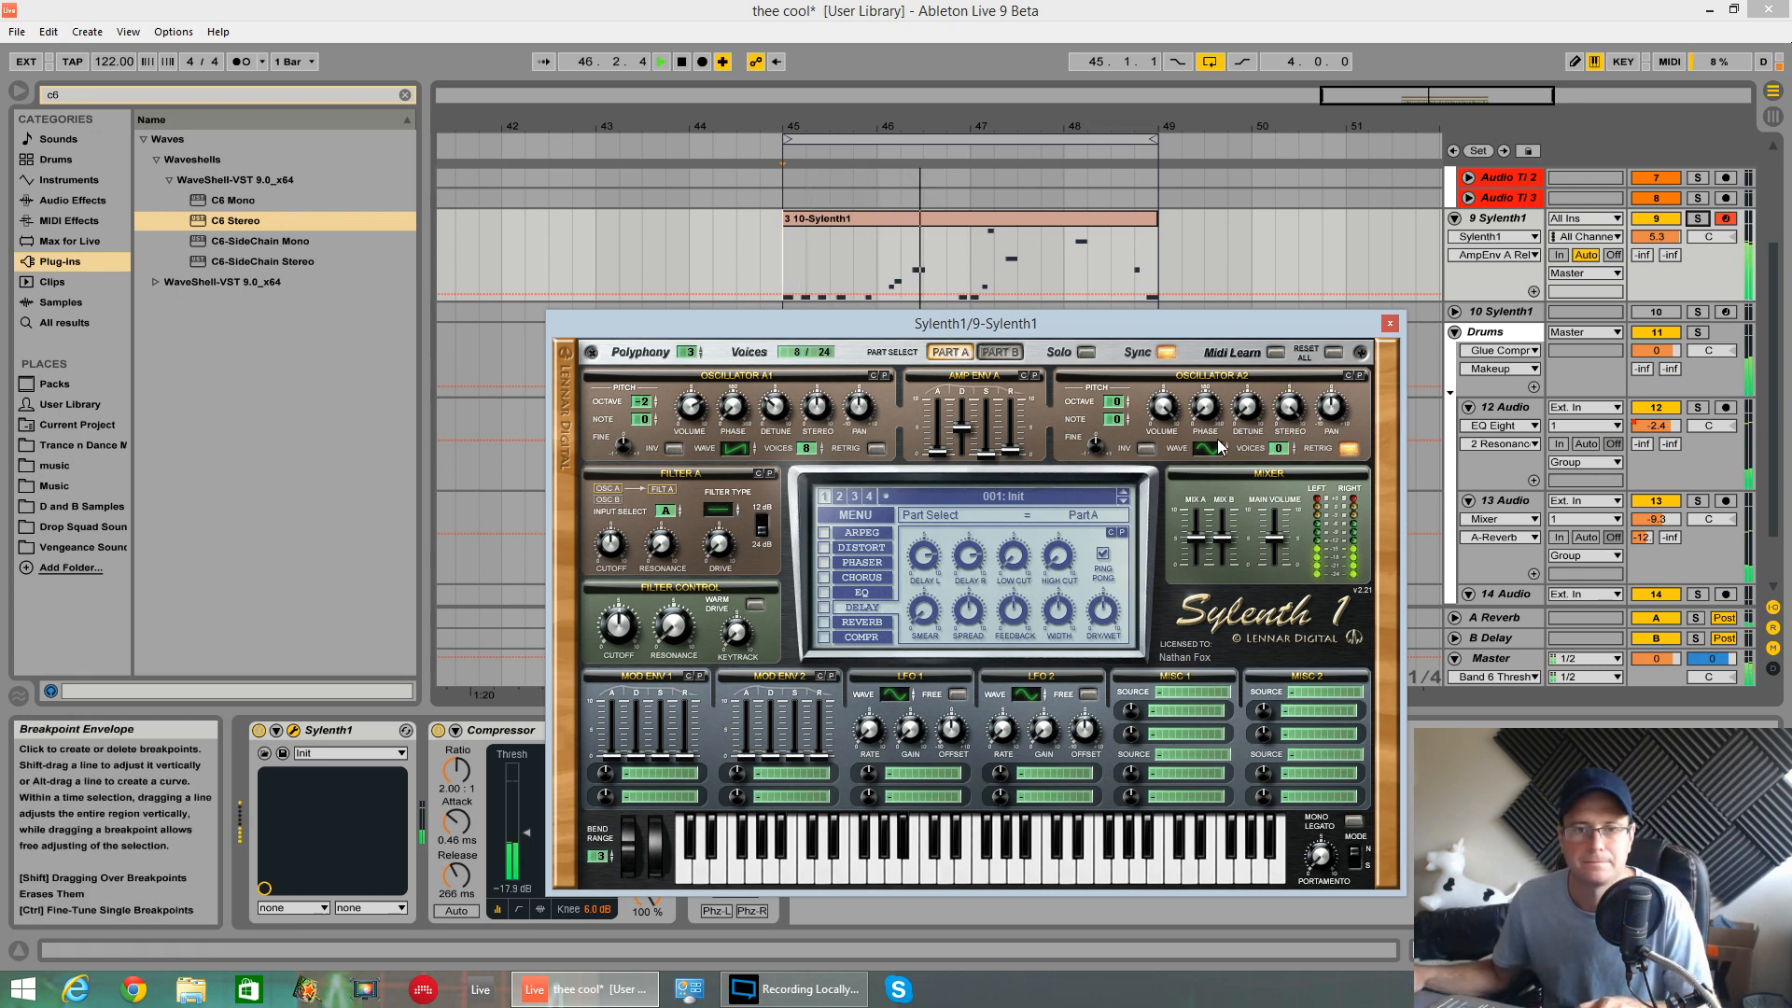
pyautogui.press('space')
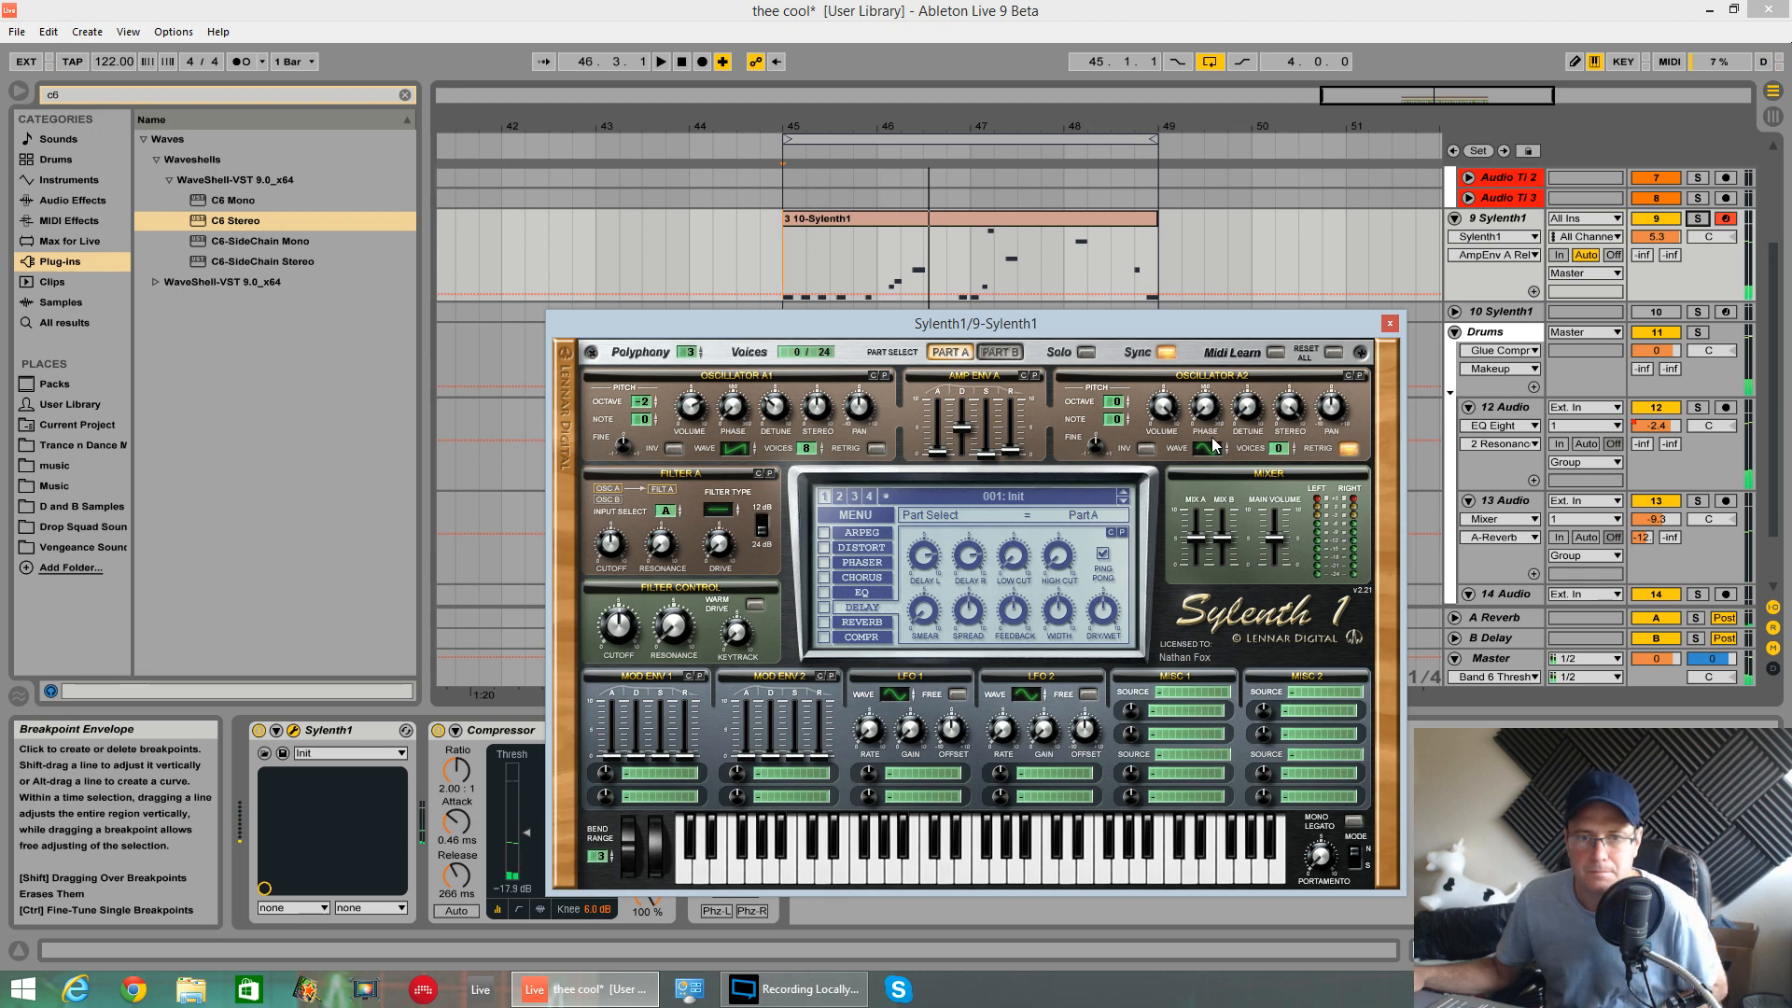
# - Set Oscillator A2 to octave -1, a saw wave, 3 voices, retrigger off, stereo 4.86 and detune 2.81
pyautogui.click(1123, 413)
pyautogui.moveTo(1122, 414); pyautogui.dragTo(1291, 420)
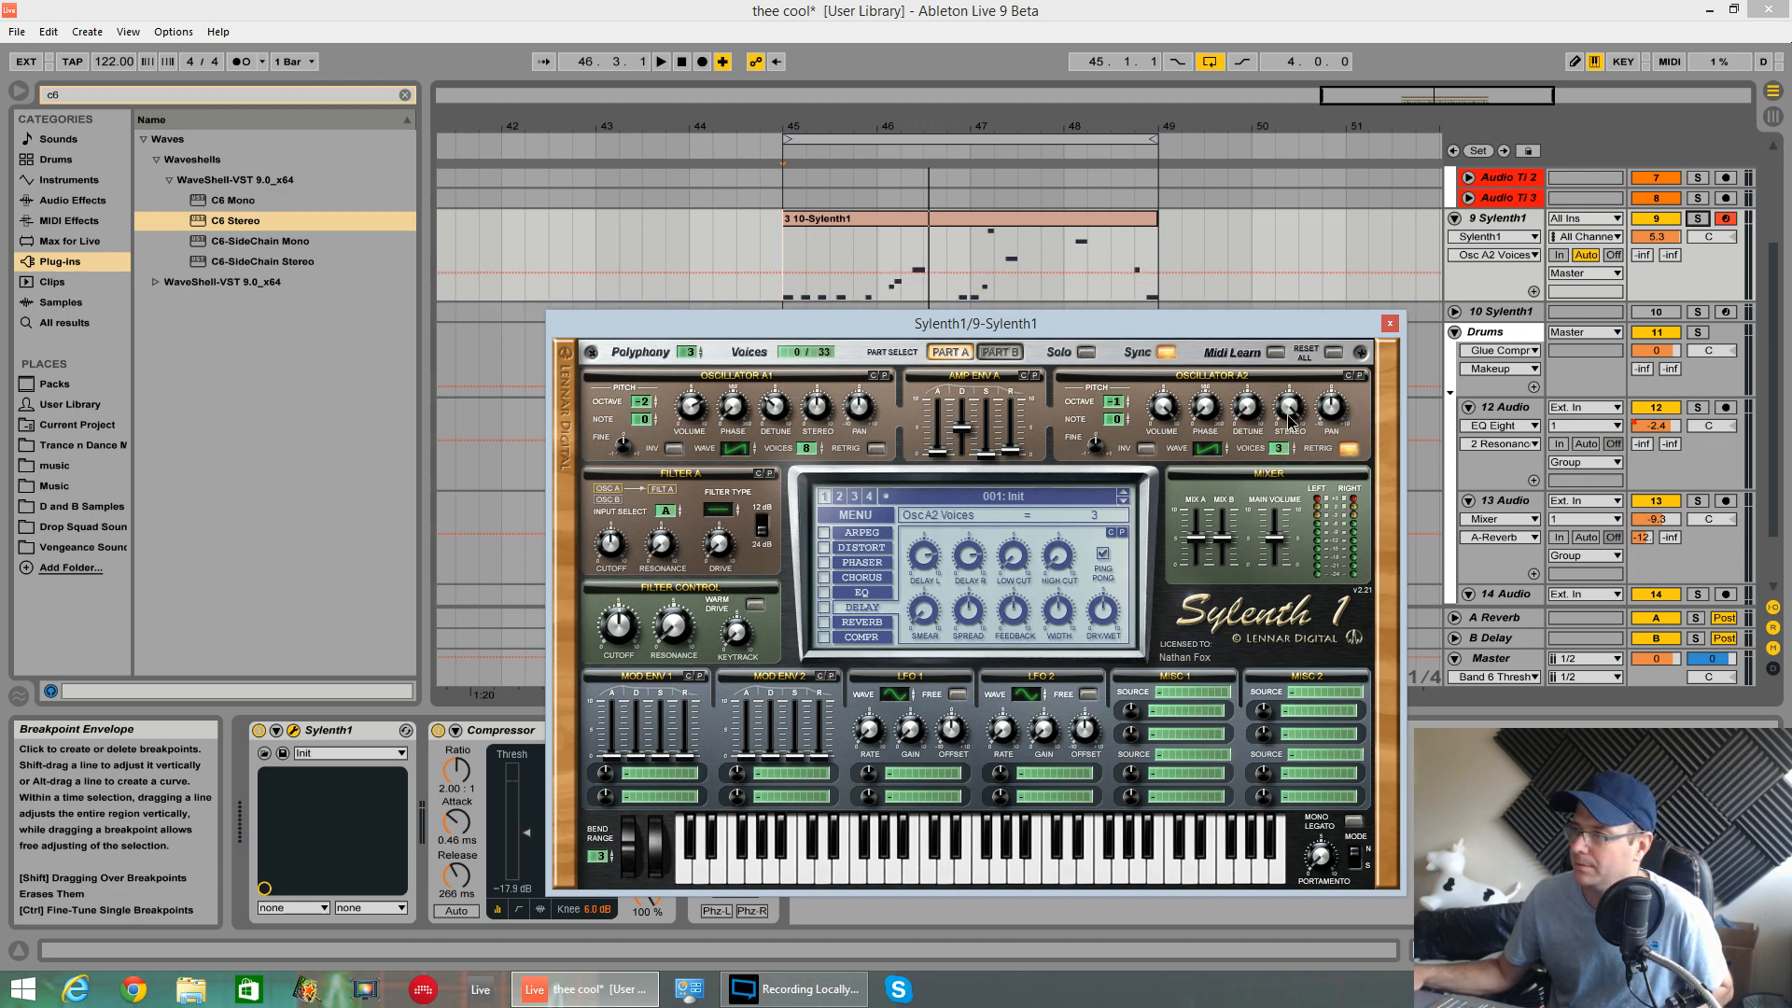
pyautogui.click(1347, 452)
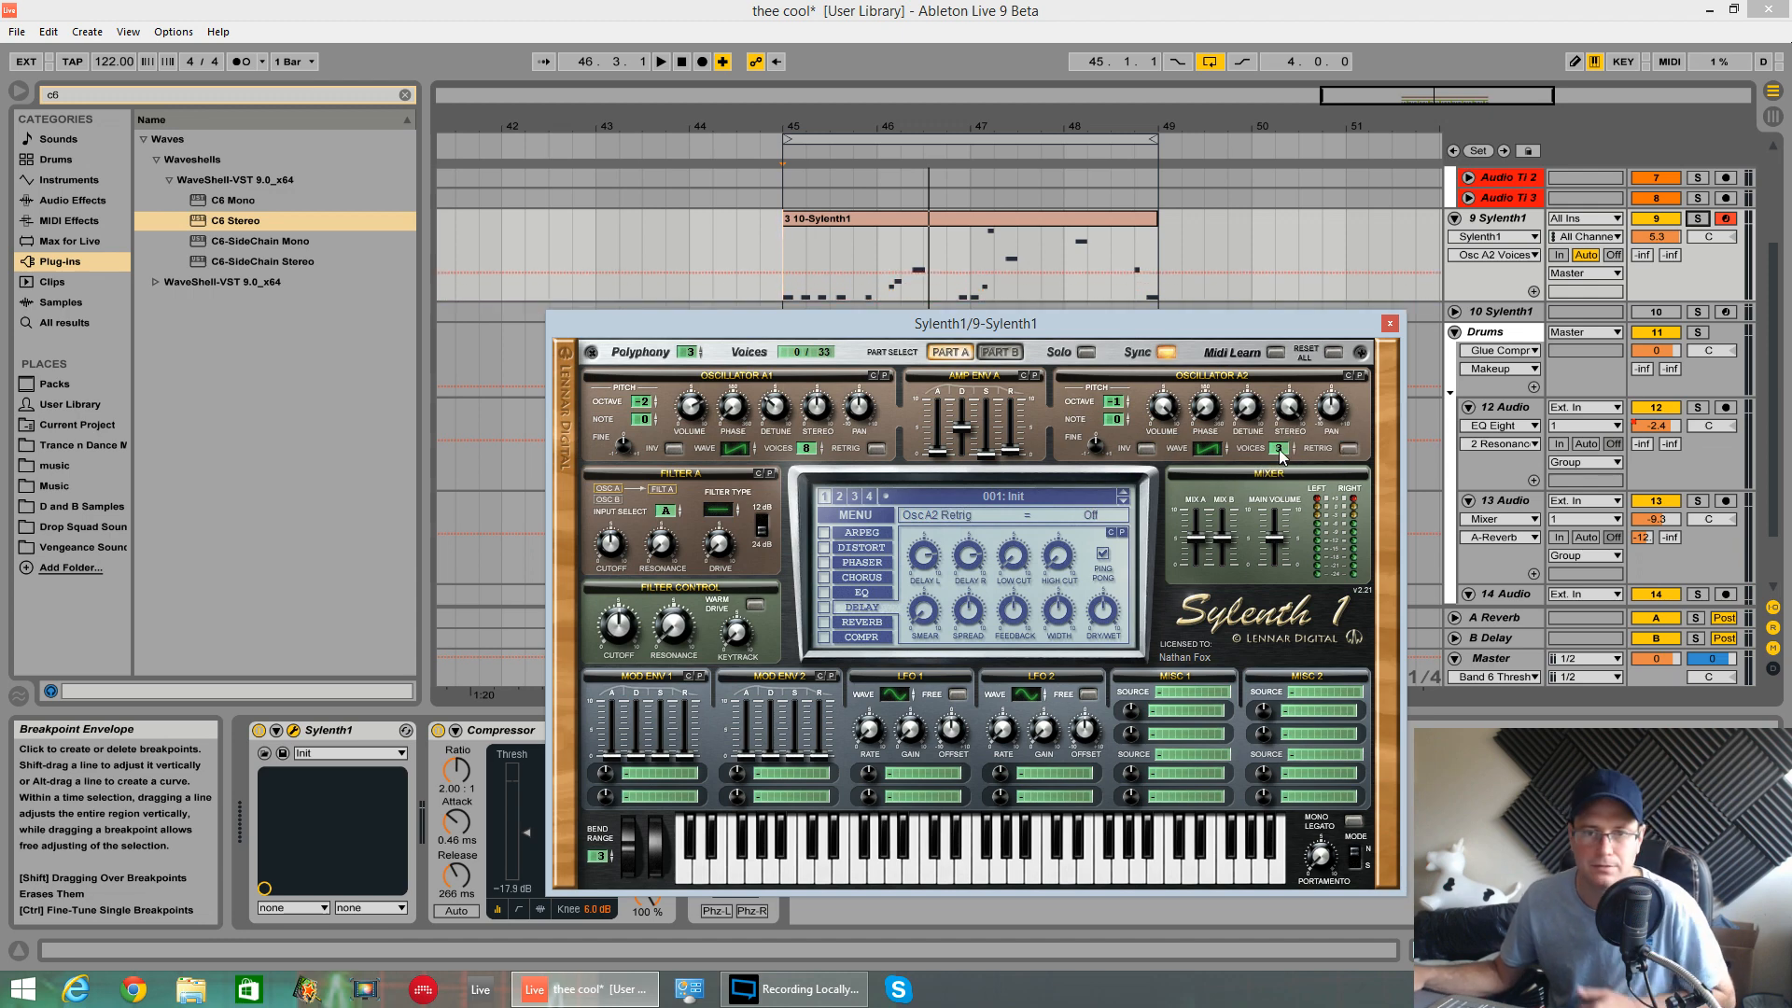
pyautogui.click(1301, 405)
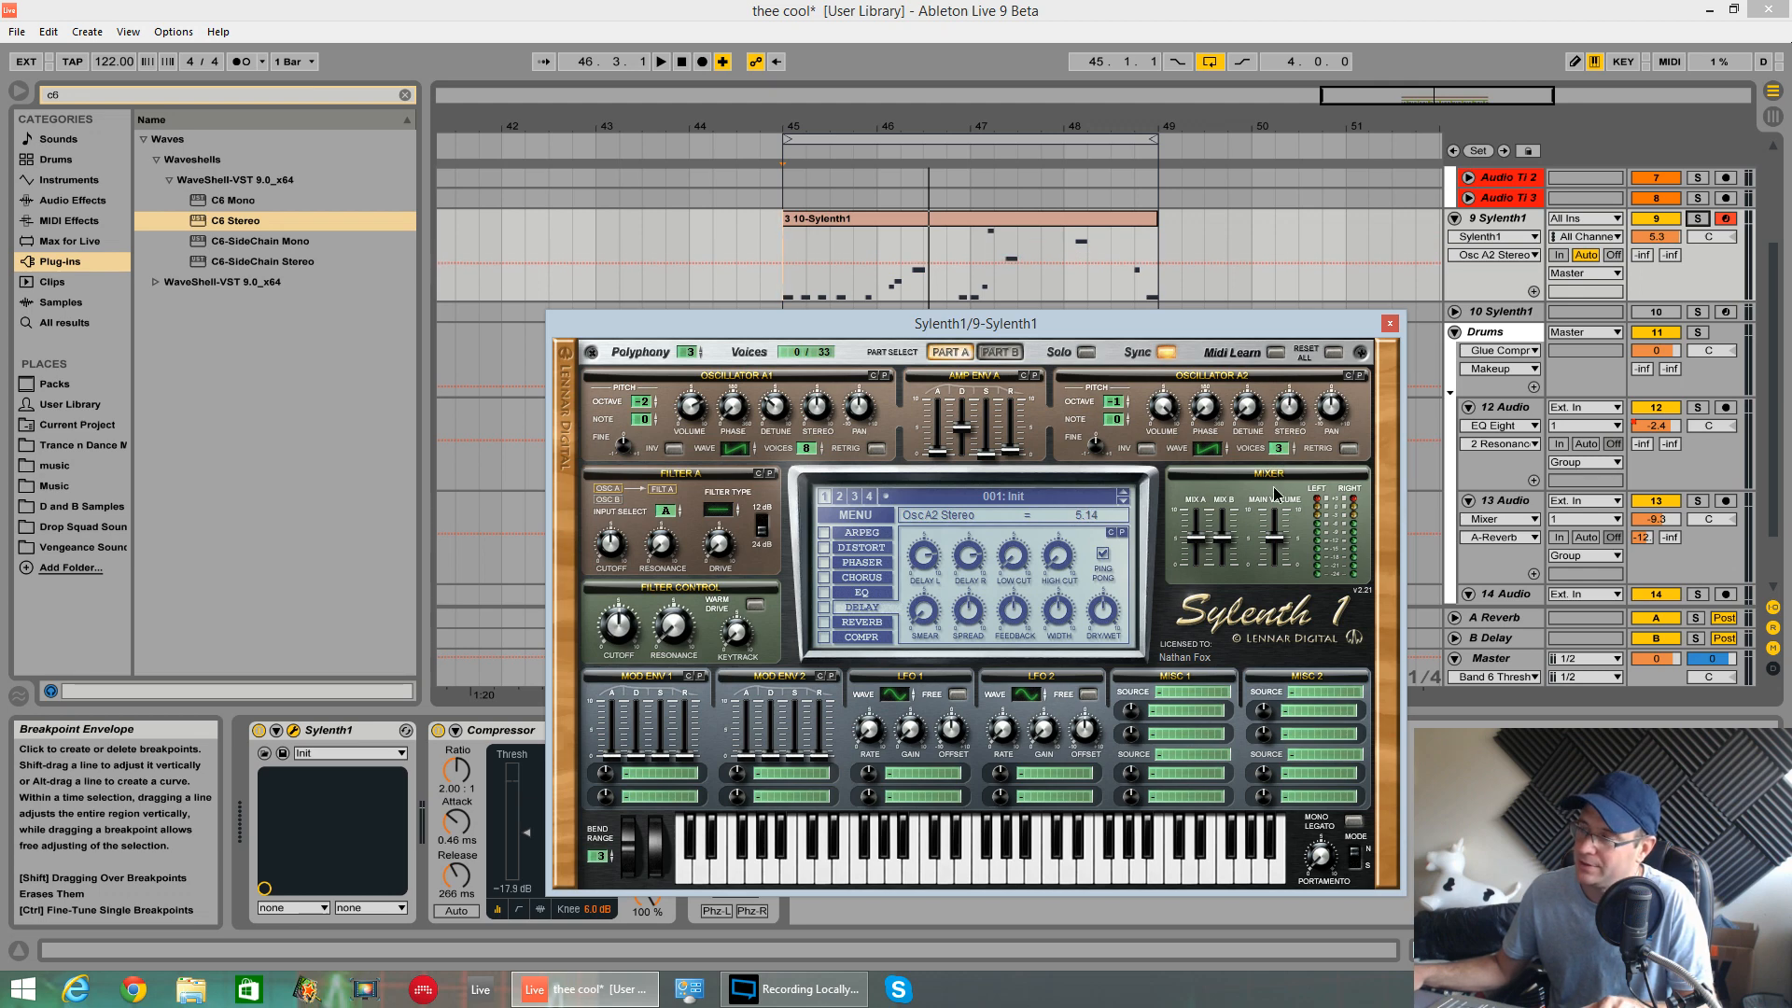
pyautogui.moveTo(1273, 485); pyautogui.dragTo(1273, 491)
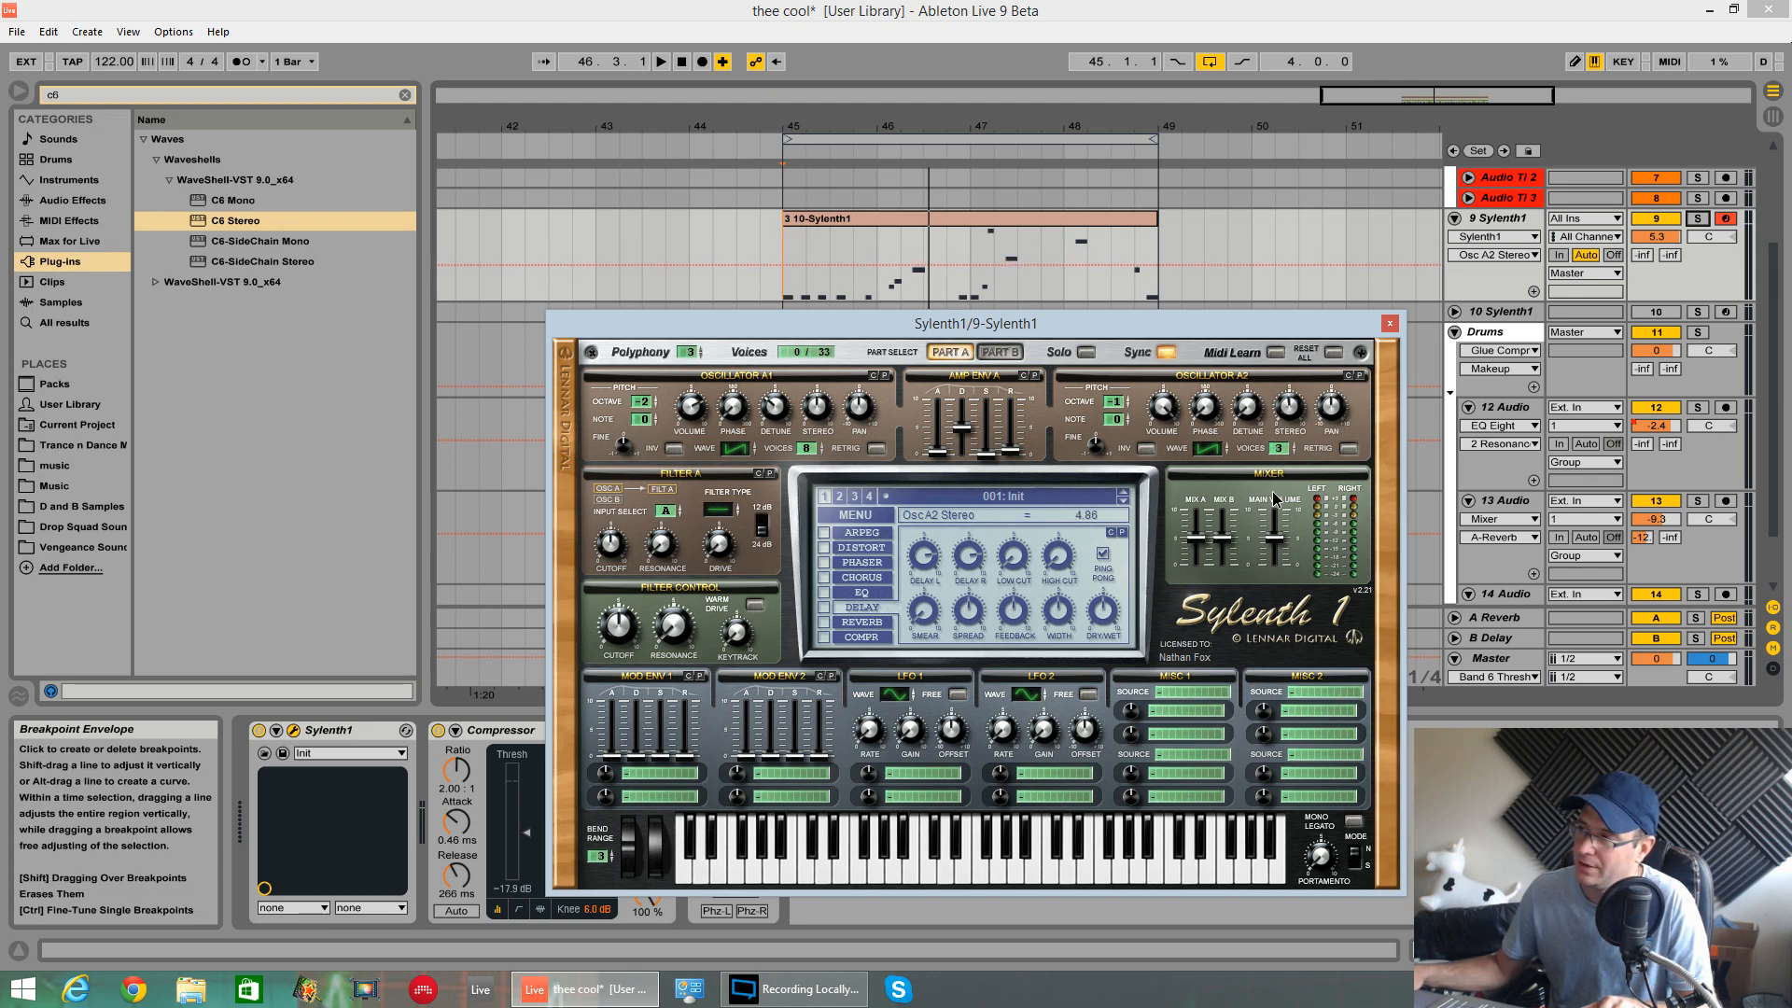
pyautogui.click(1247, 422)
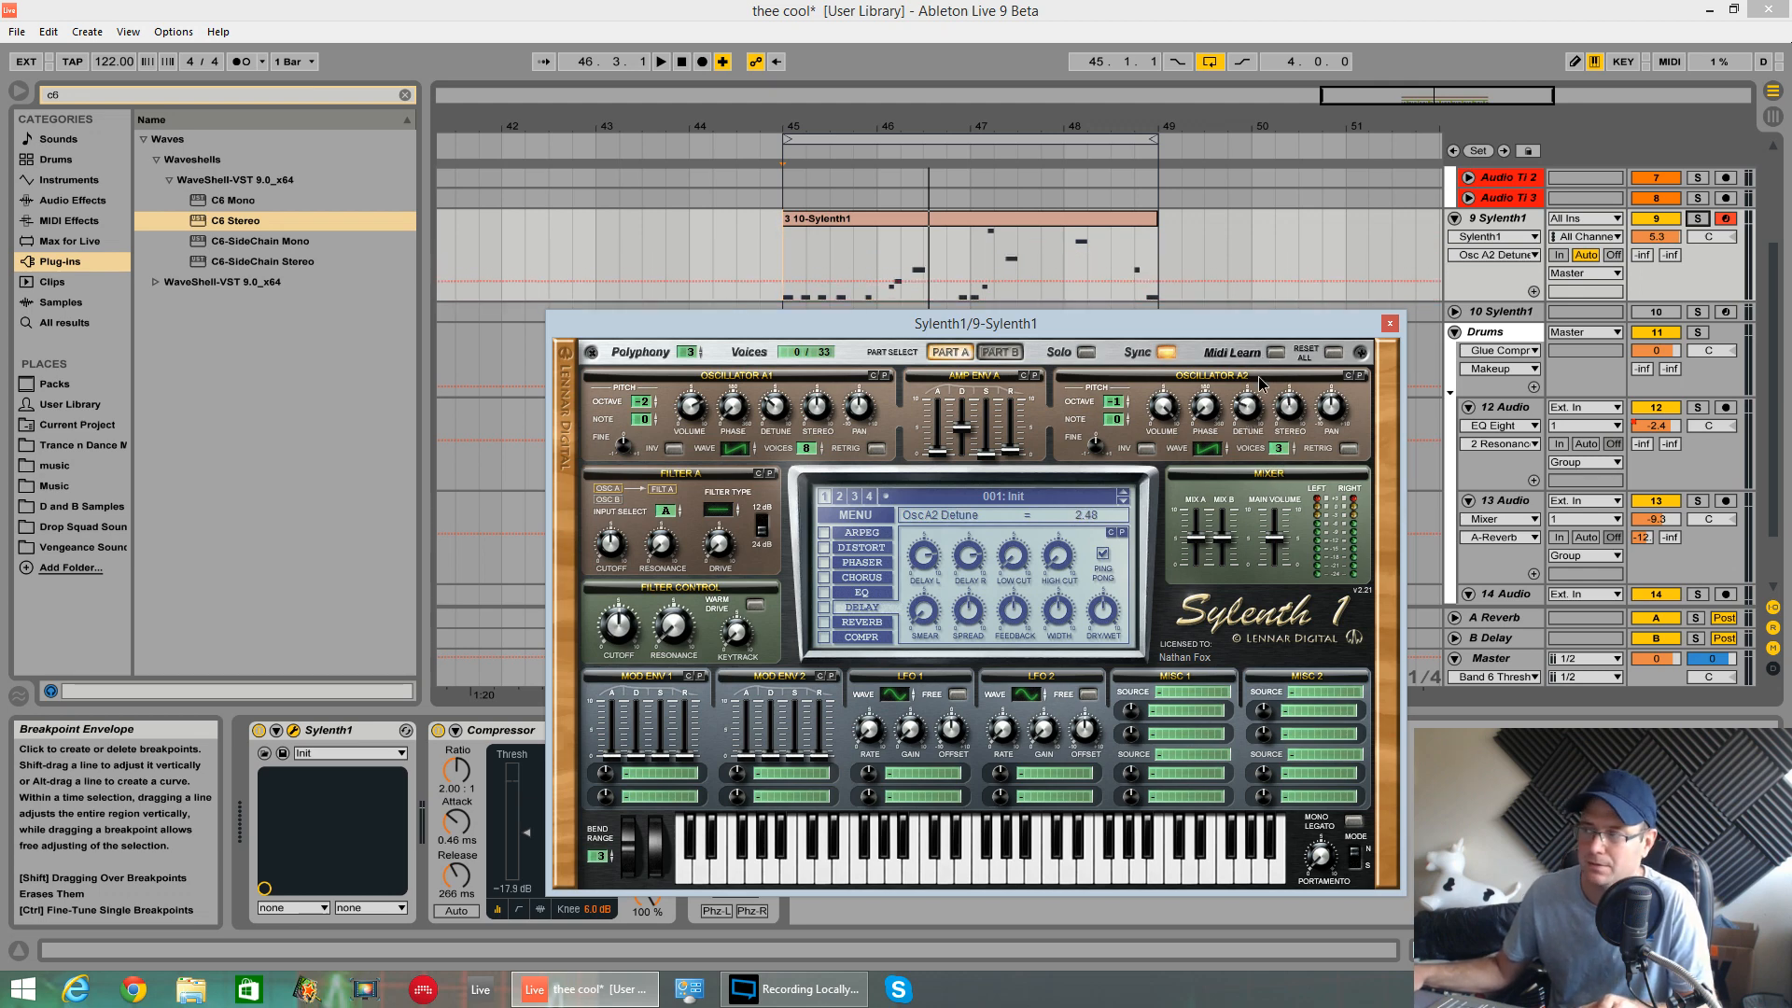
pyautogui.moveTo(1258, 377); pyautogui.dragTo(1263, 374)
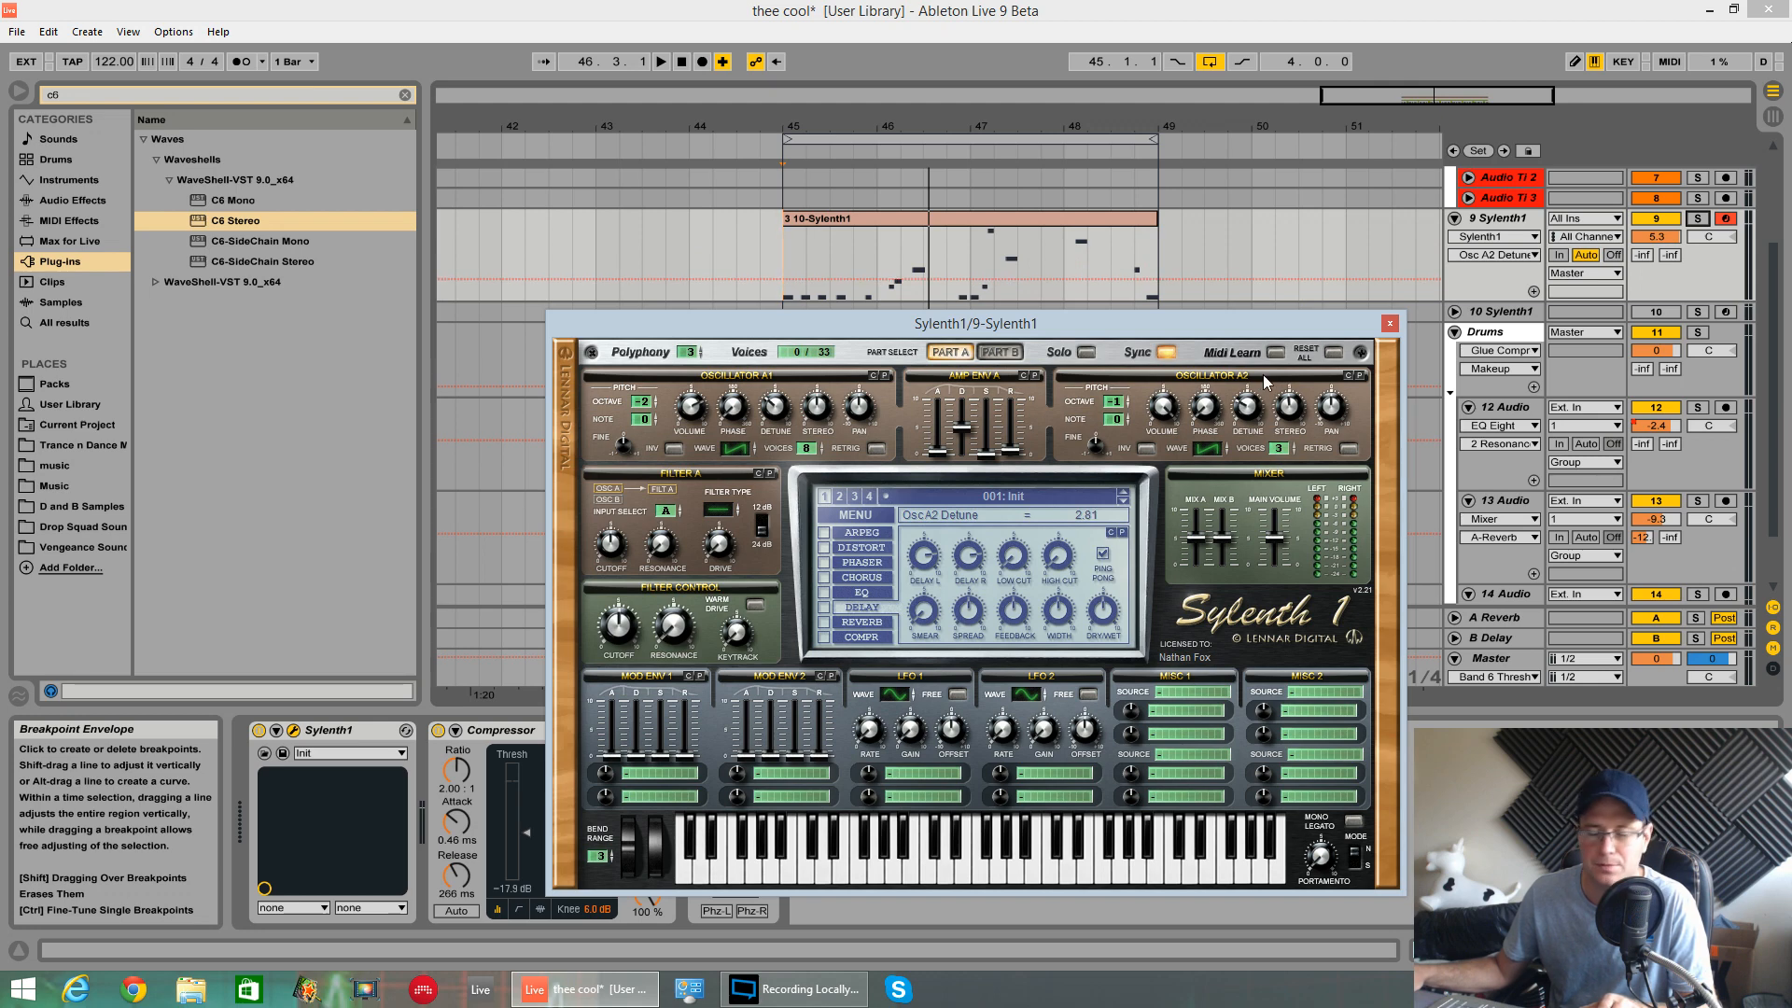
# - Set Oscillator A2's volume to 6.62, compare its octave before returning to -1, and audition the clip
pyautogui.click(1169, 407)
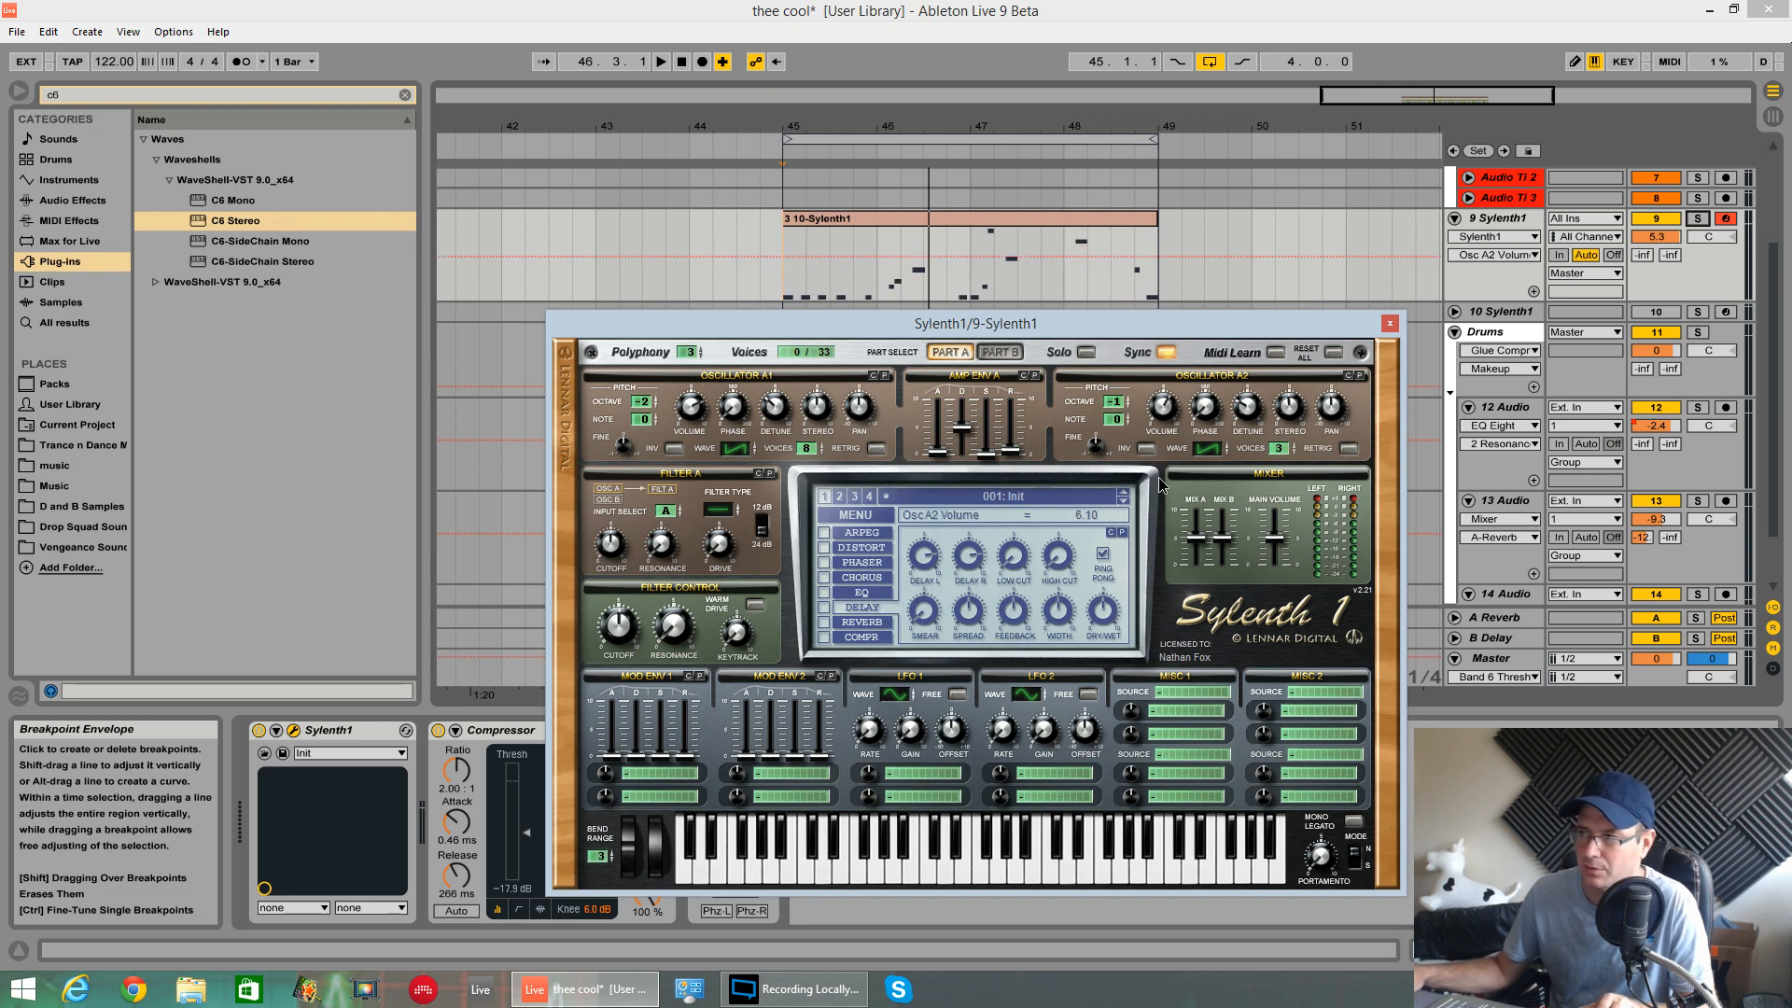
pyautogui.press('space')
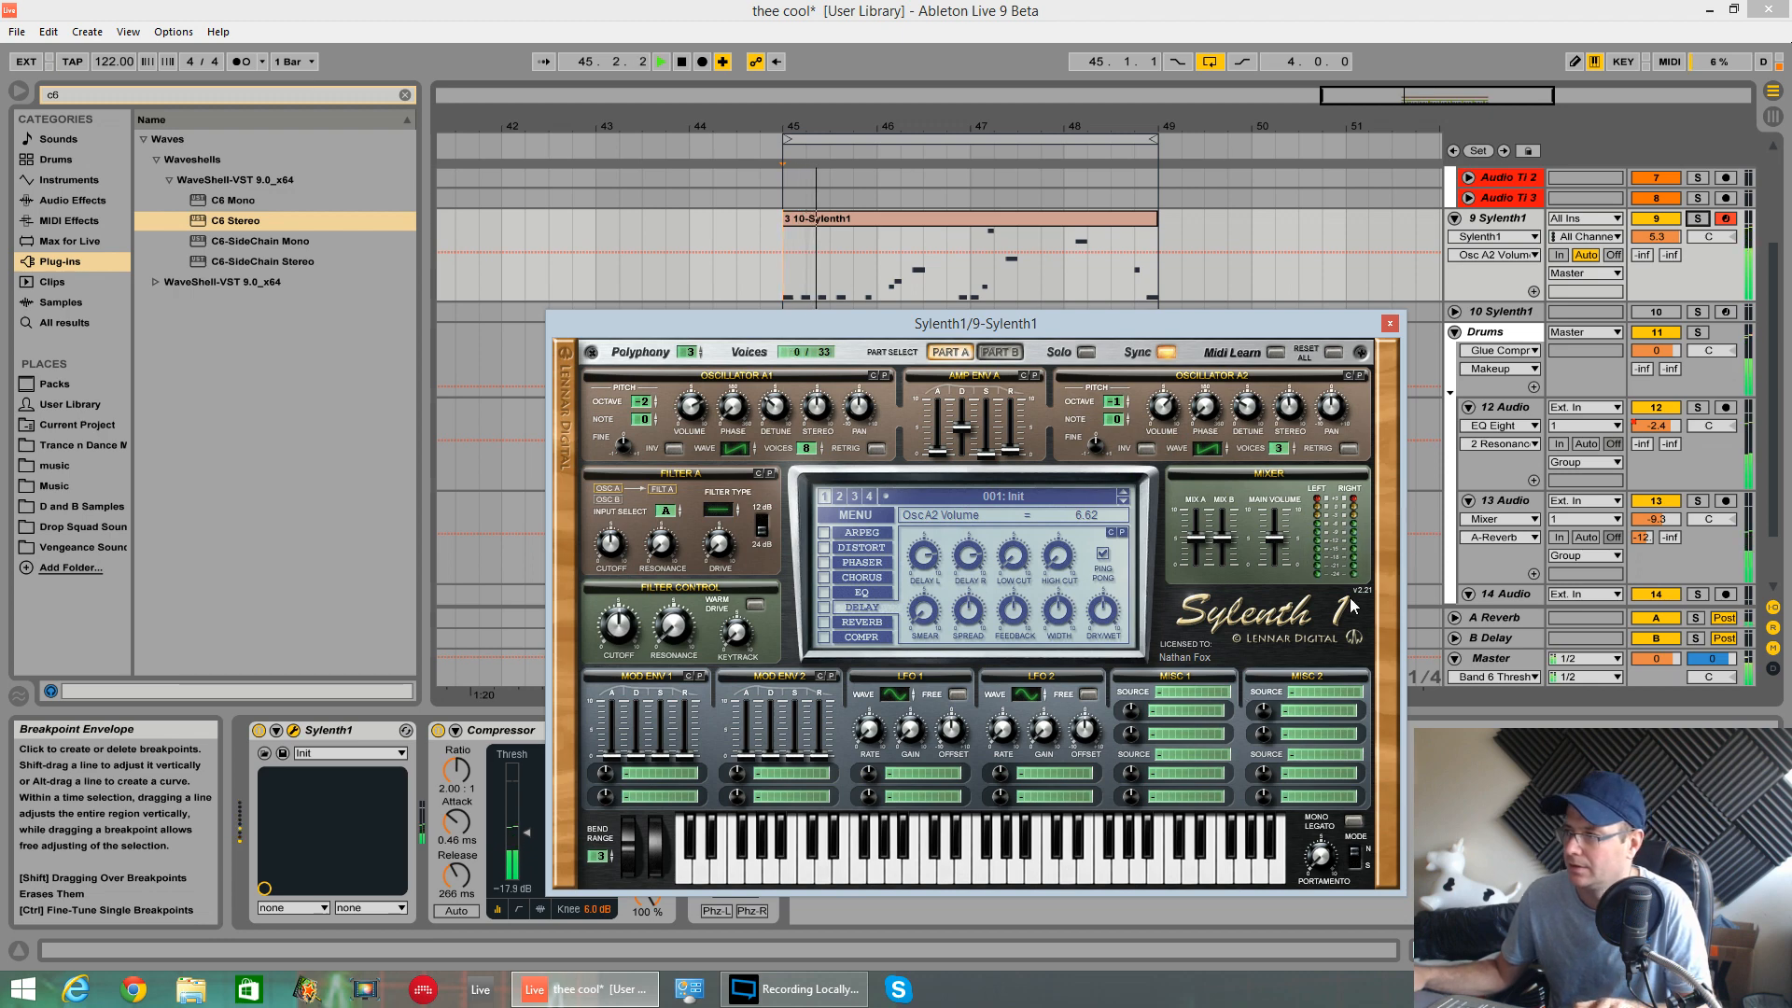
pyautogui.click(1115, 391)
pyautogui.click(1115, 391)
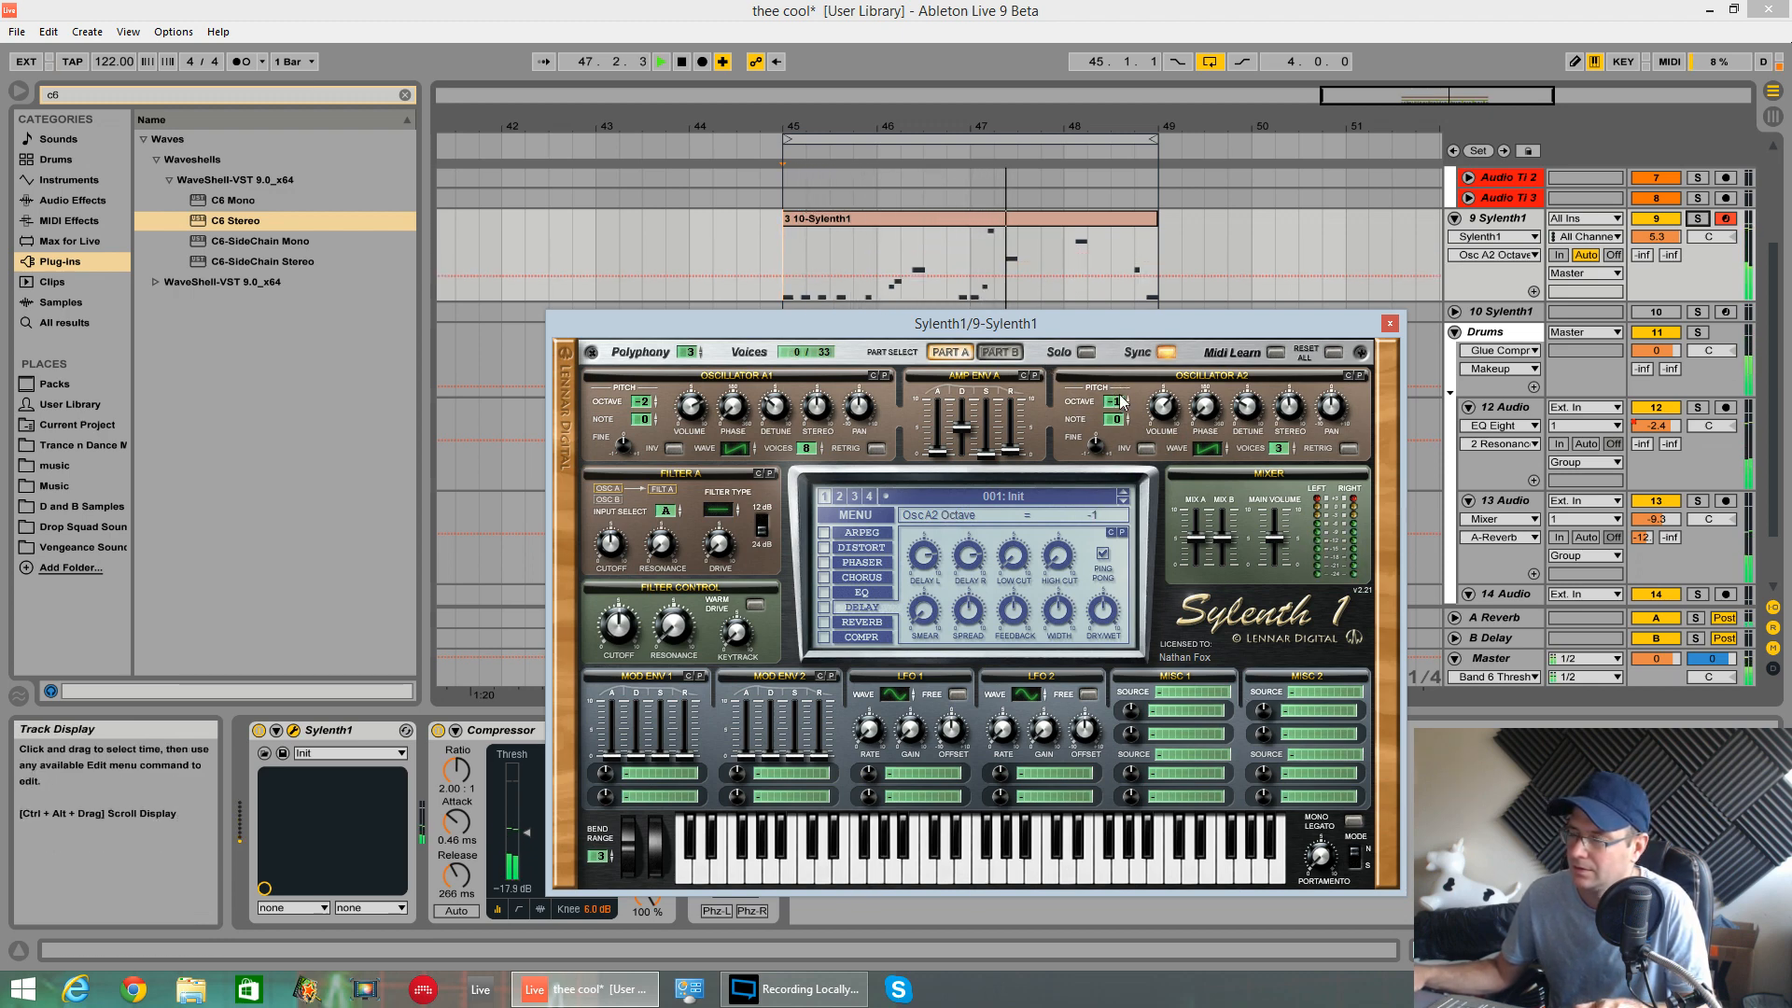
pyautogui.press('space')
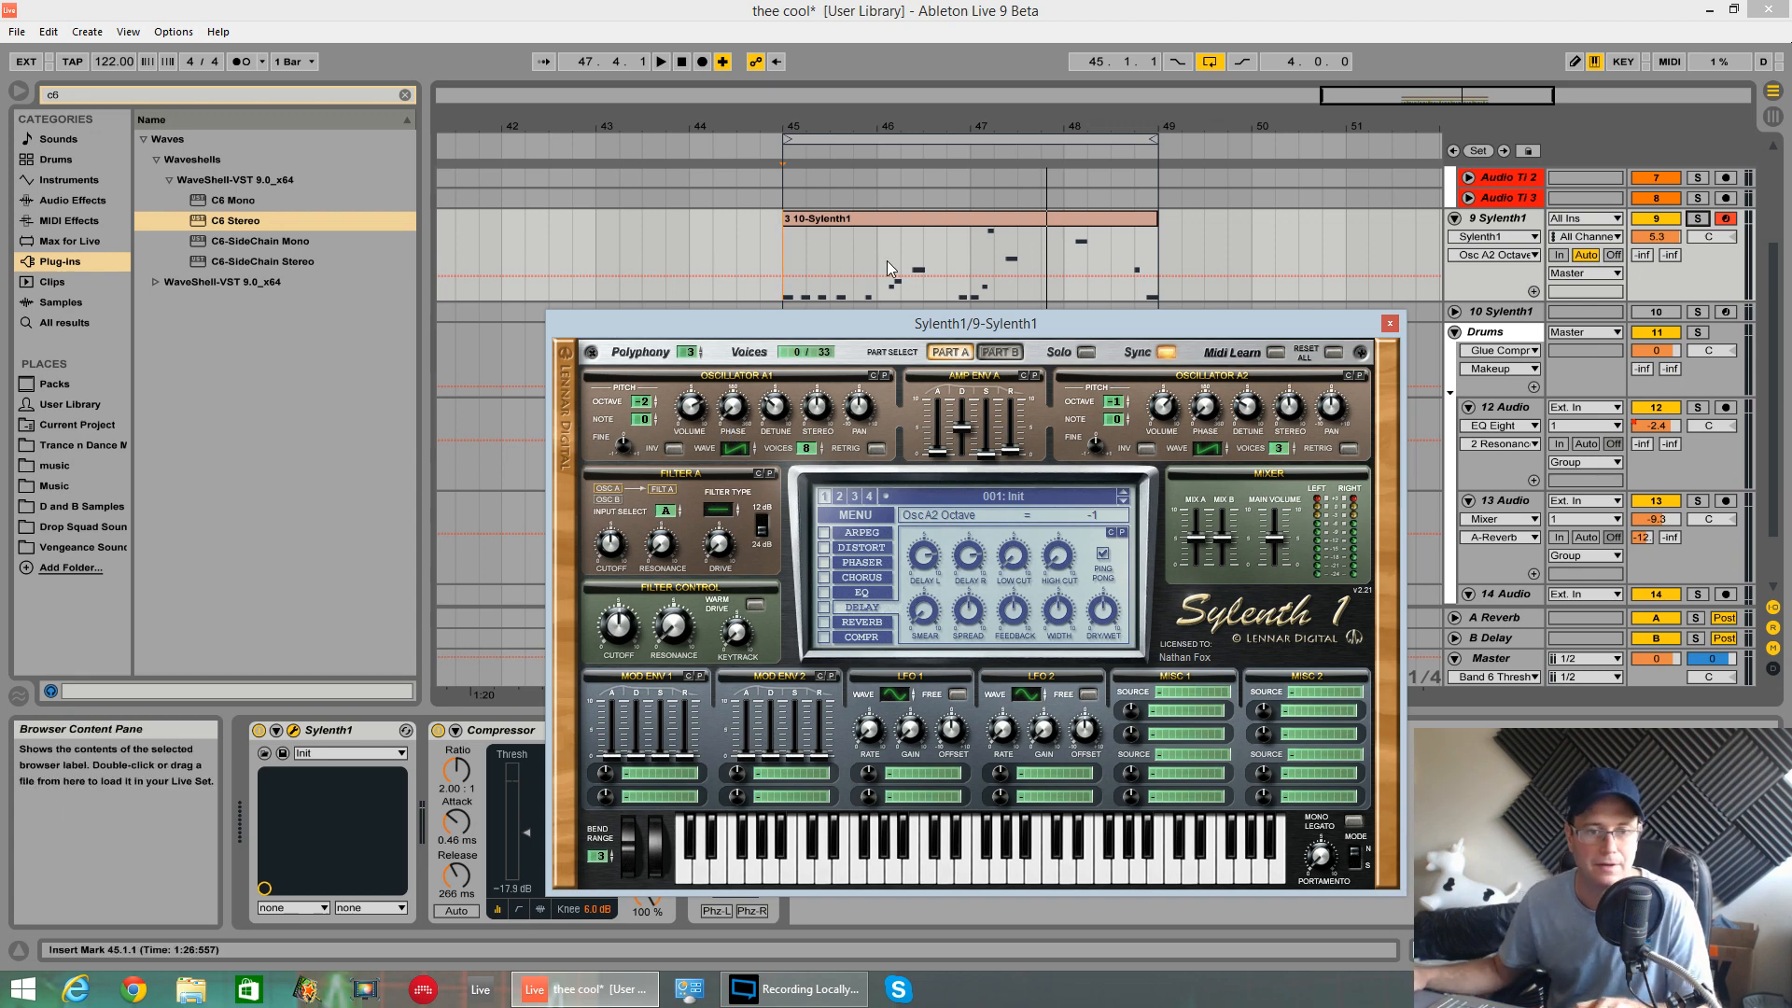
pyautogui.press('space')
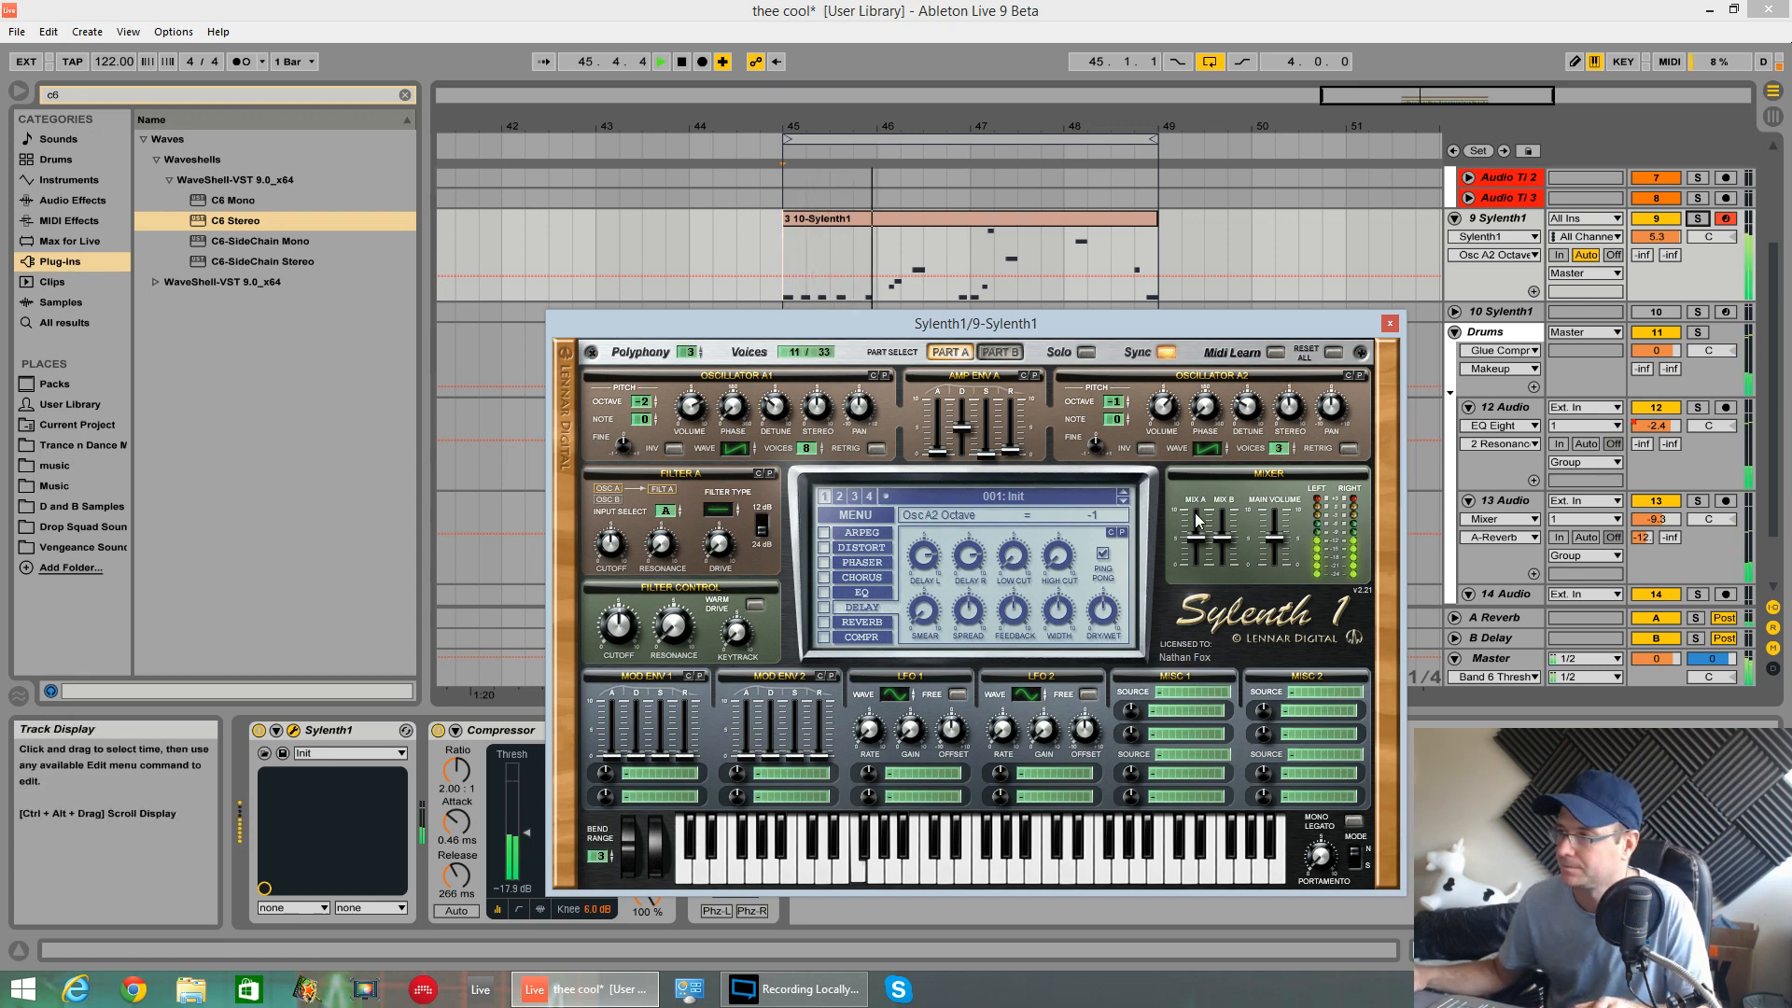
pyautogui.press('space')
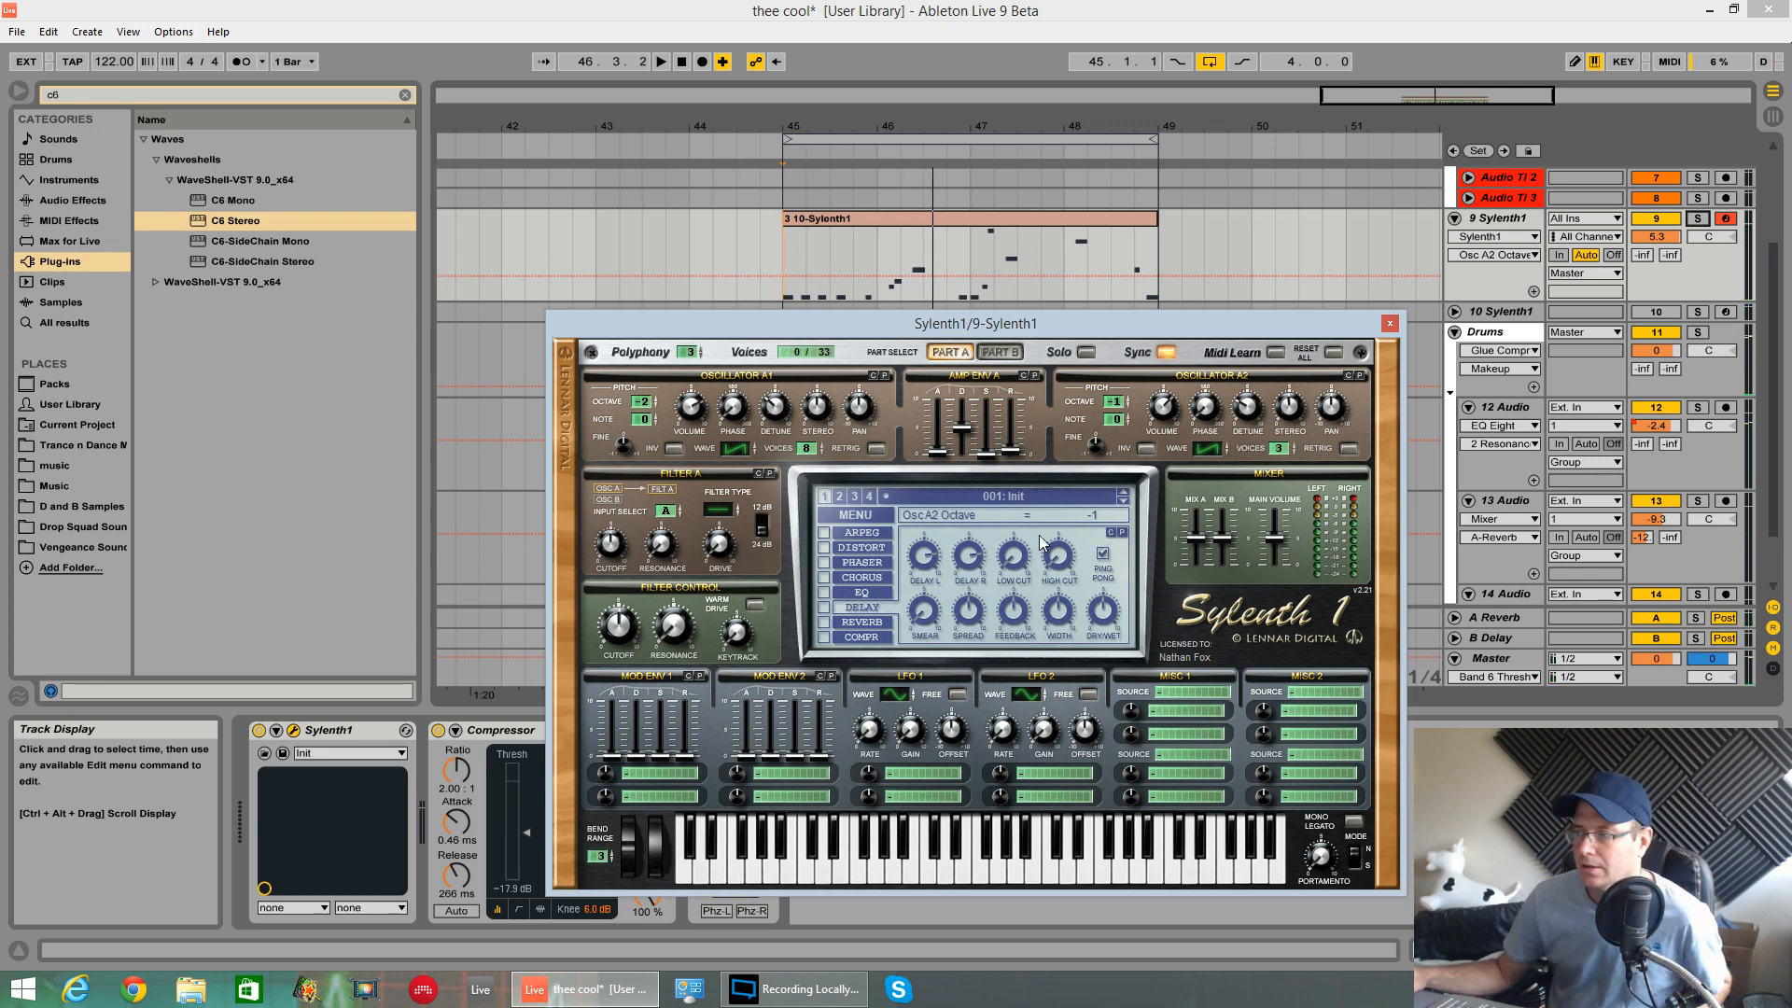
# - Set Filter A to low-pass with a 12 dB slope and lower its cutoff to 2.71 Hz
pyautogui.click(723, 511)
pyautogui.moveTo(738, 524); pyautogui.dragTo(723, 495)
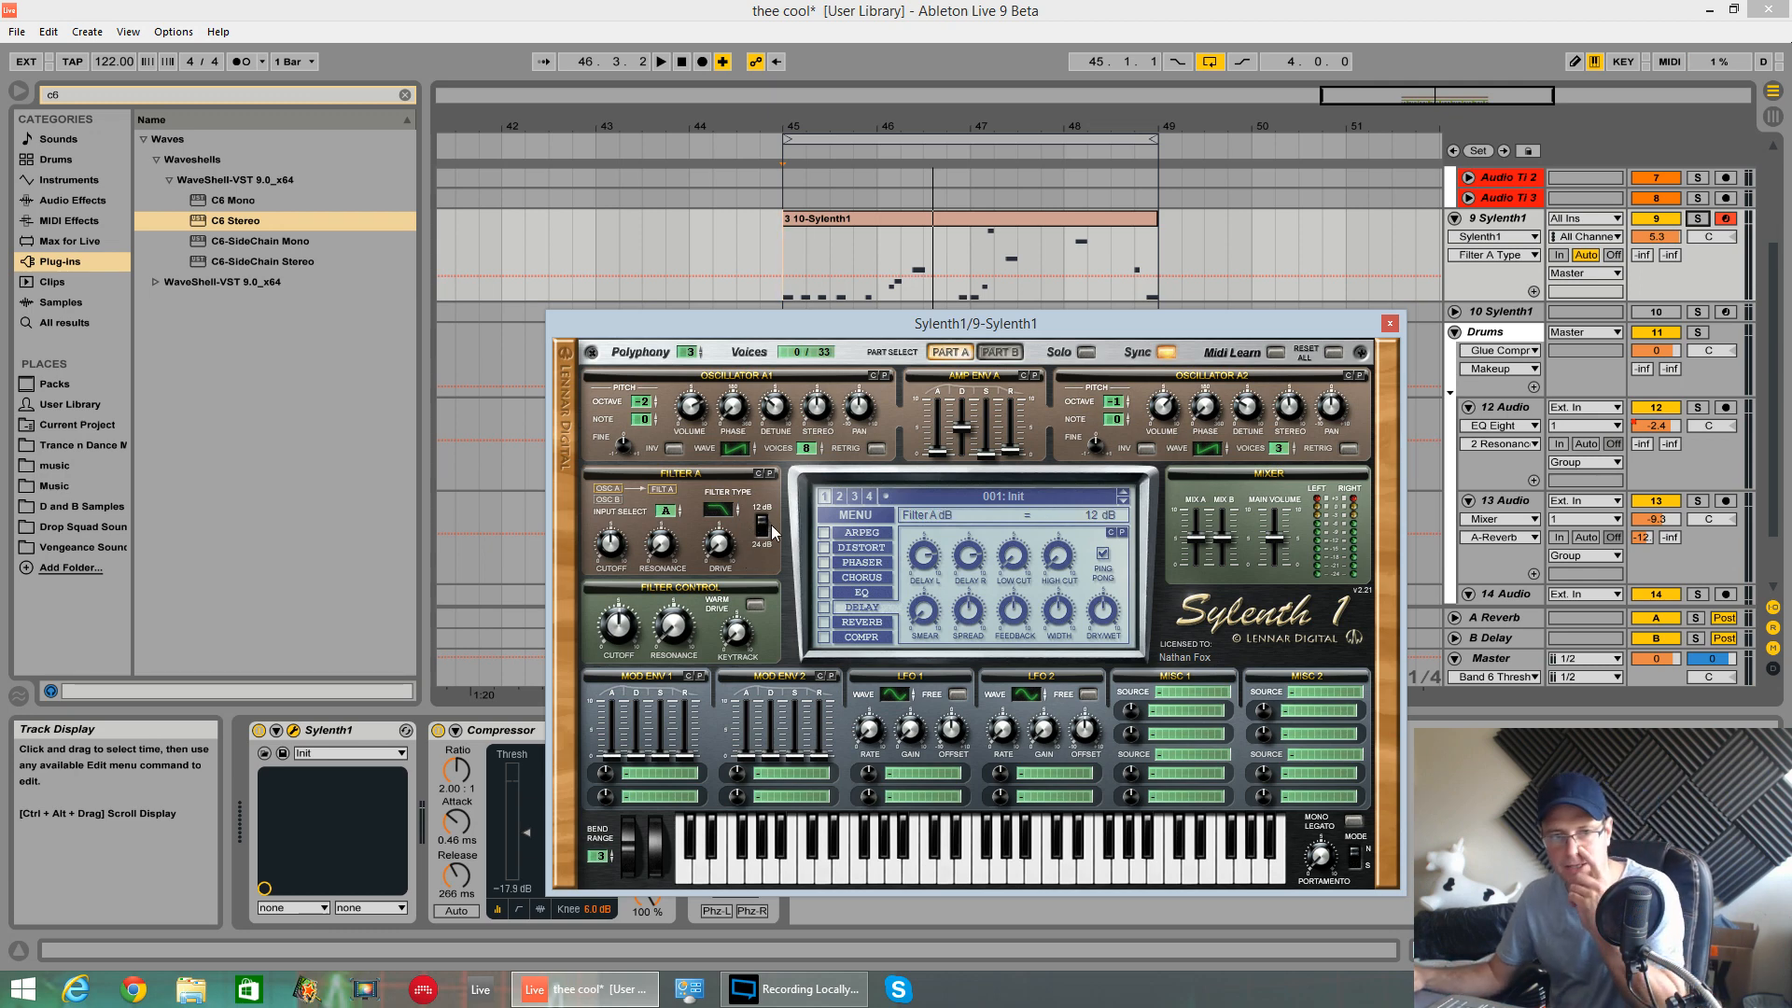
pyautogui.click(612, 534)
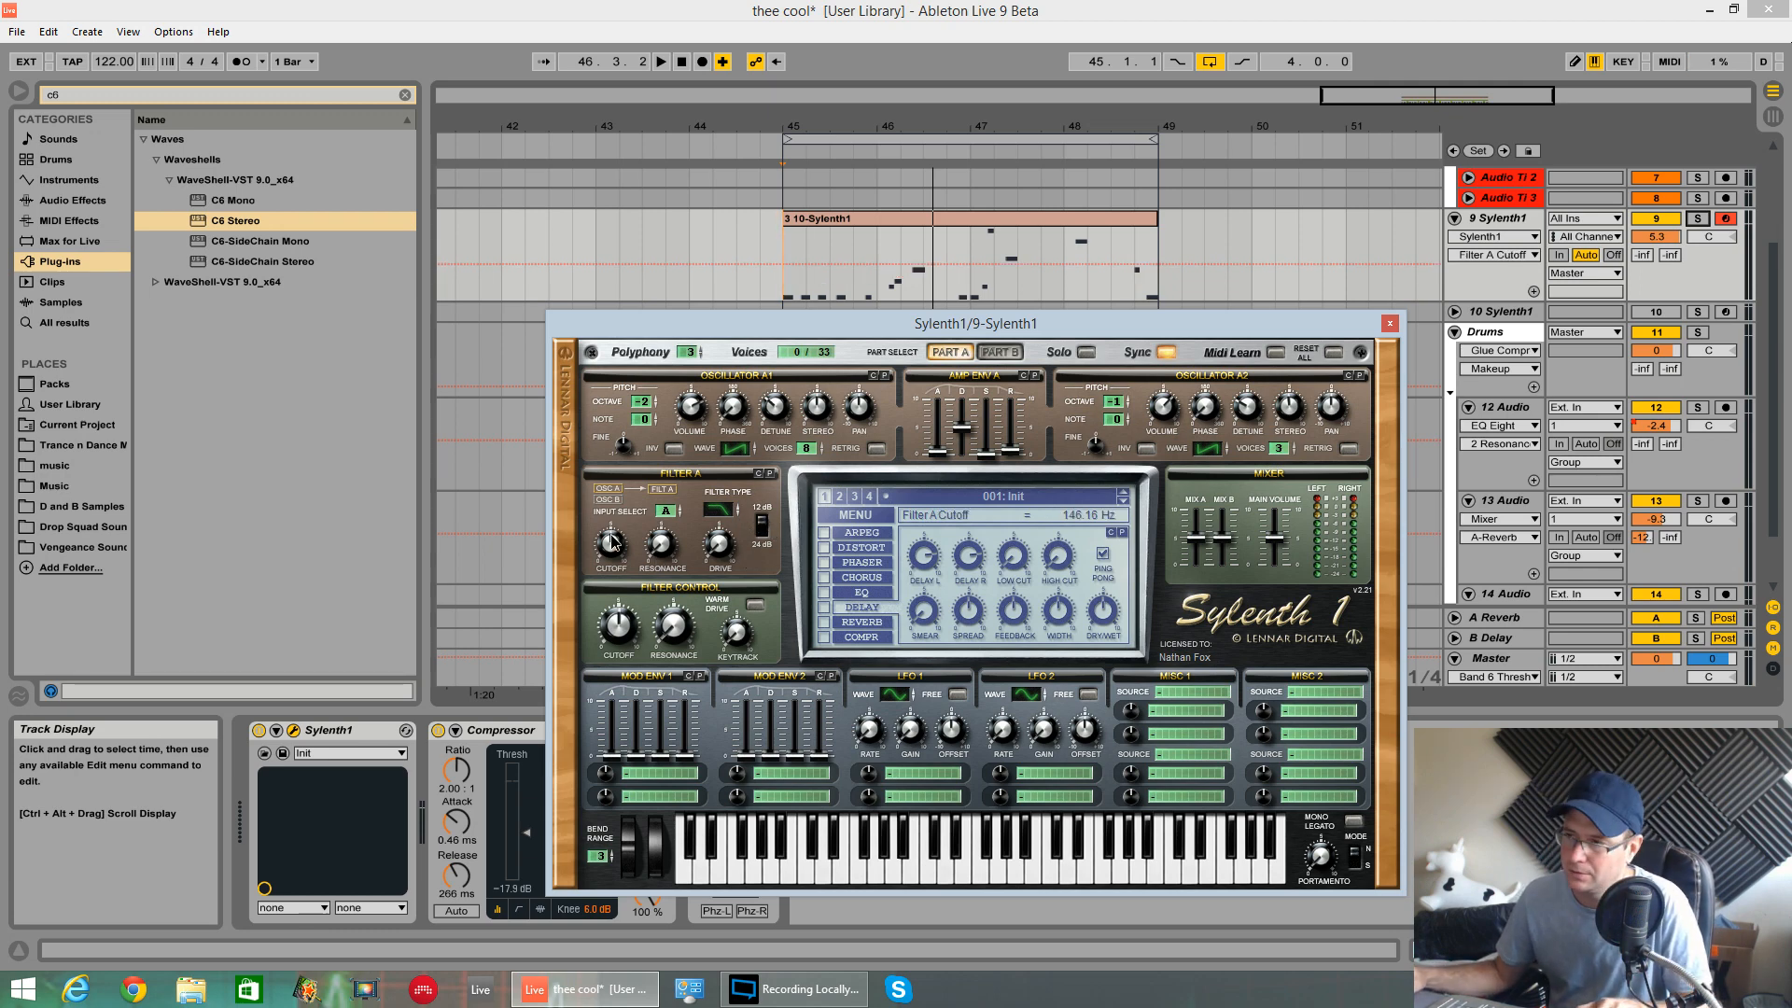
pyautogui.moveTo(613, 540); pyautogui.dragTo(624, 630)
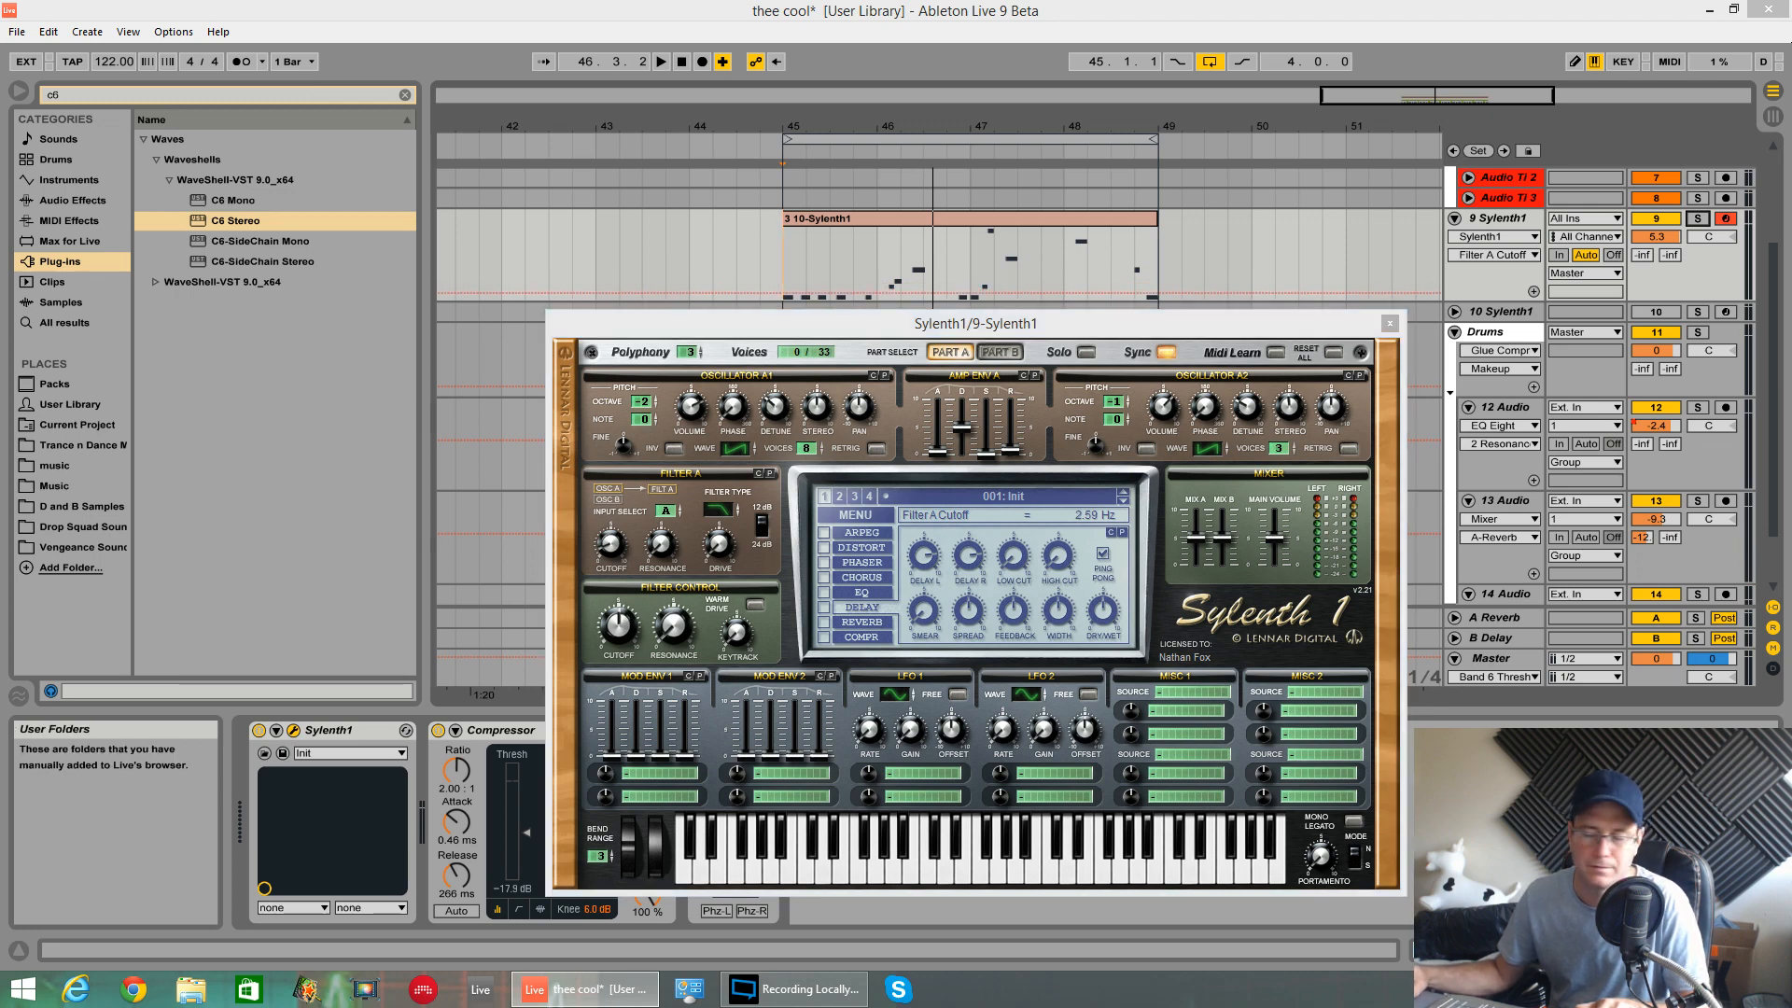
pyautogui.moveTo(603, 544); pyautogui.dragTo(609, 542)
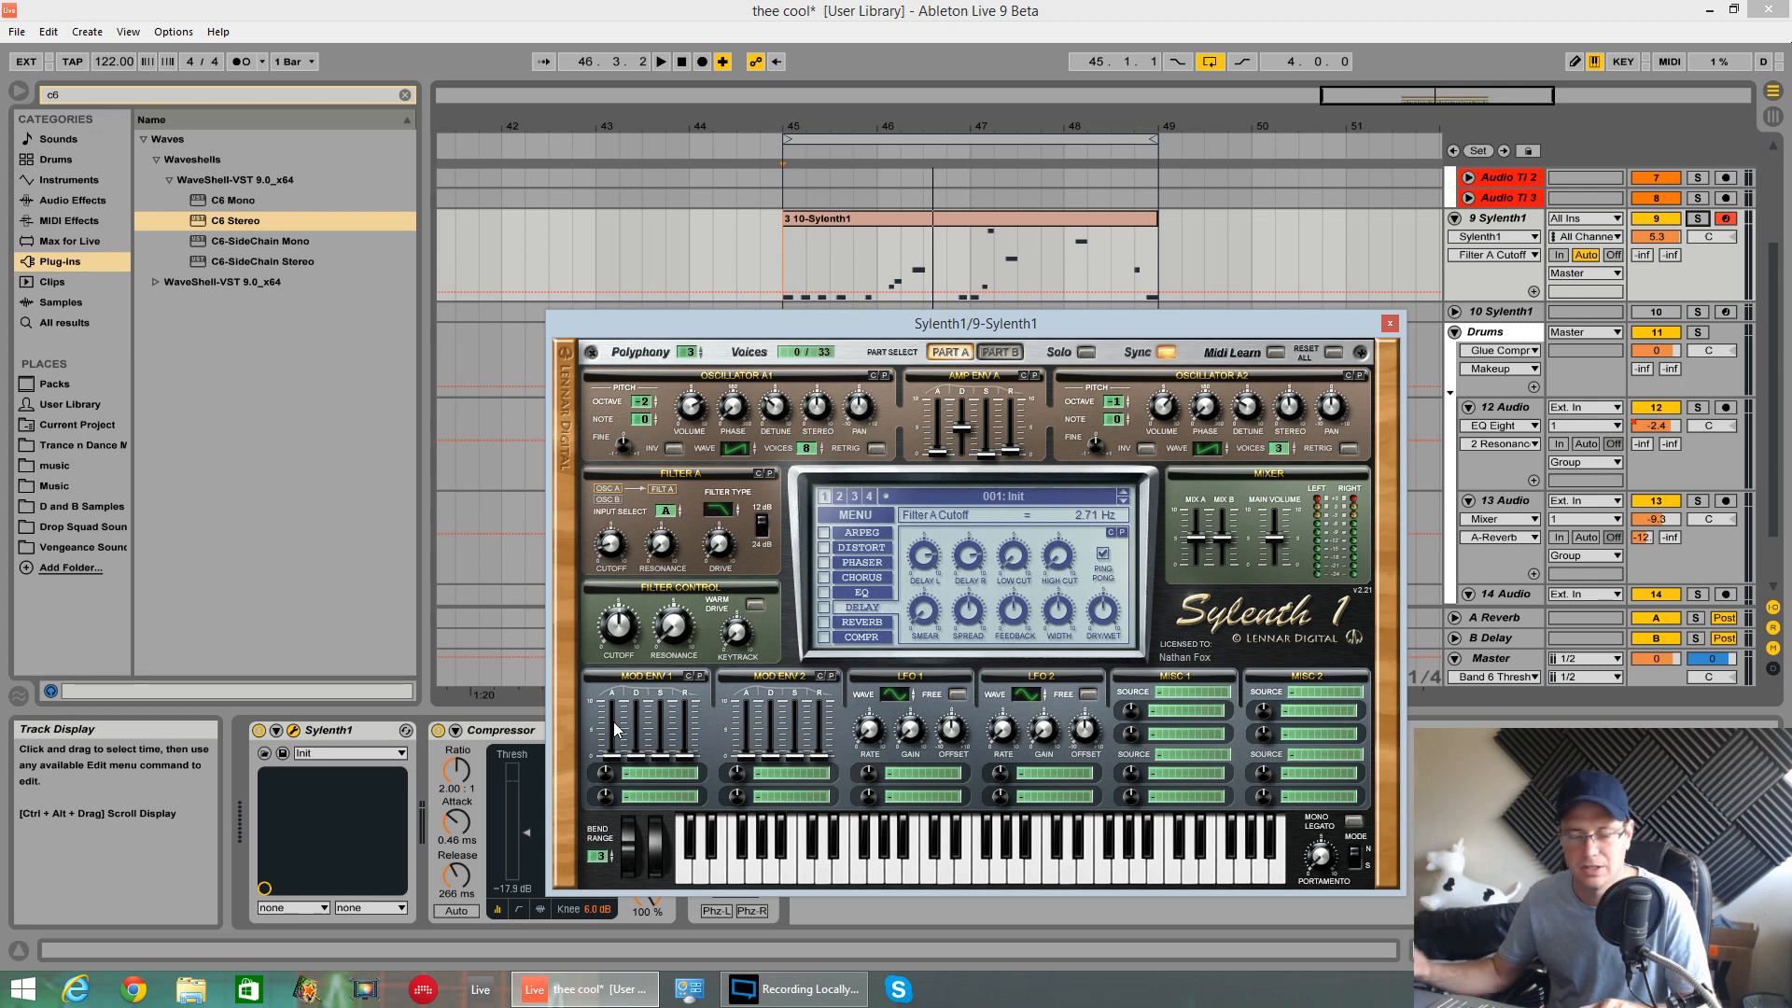
# - Route Mod Envelope 1's first destination to Cutoff A with an amount of 8.10
pyautogui.click(647, 766)
pyautogui.click(639, 782)
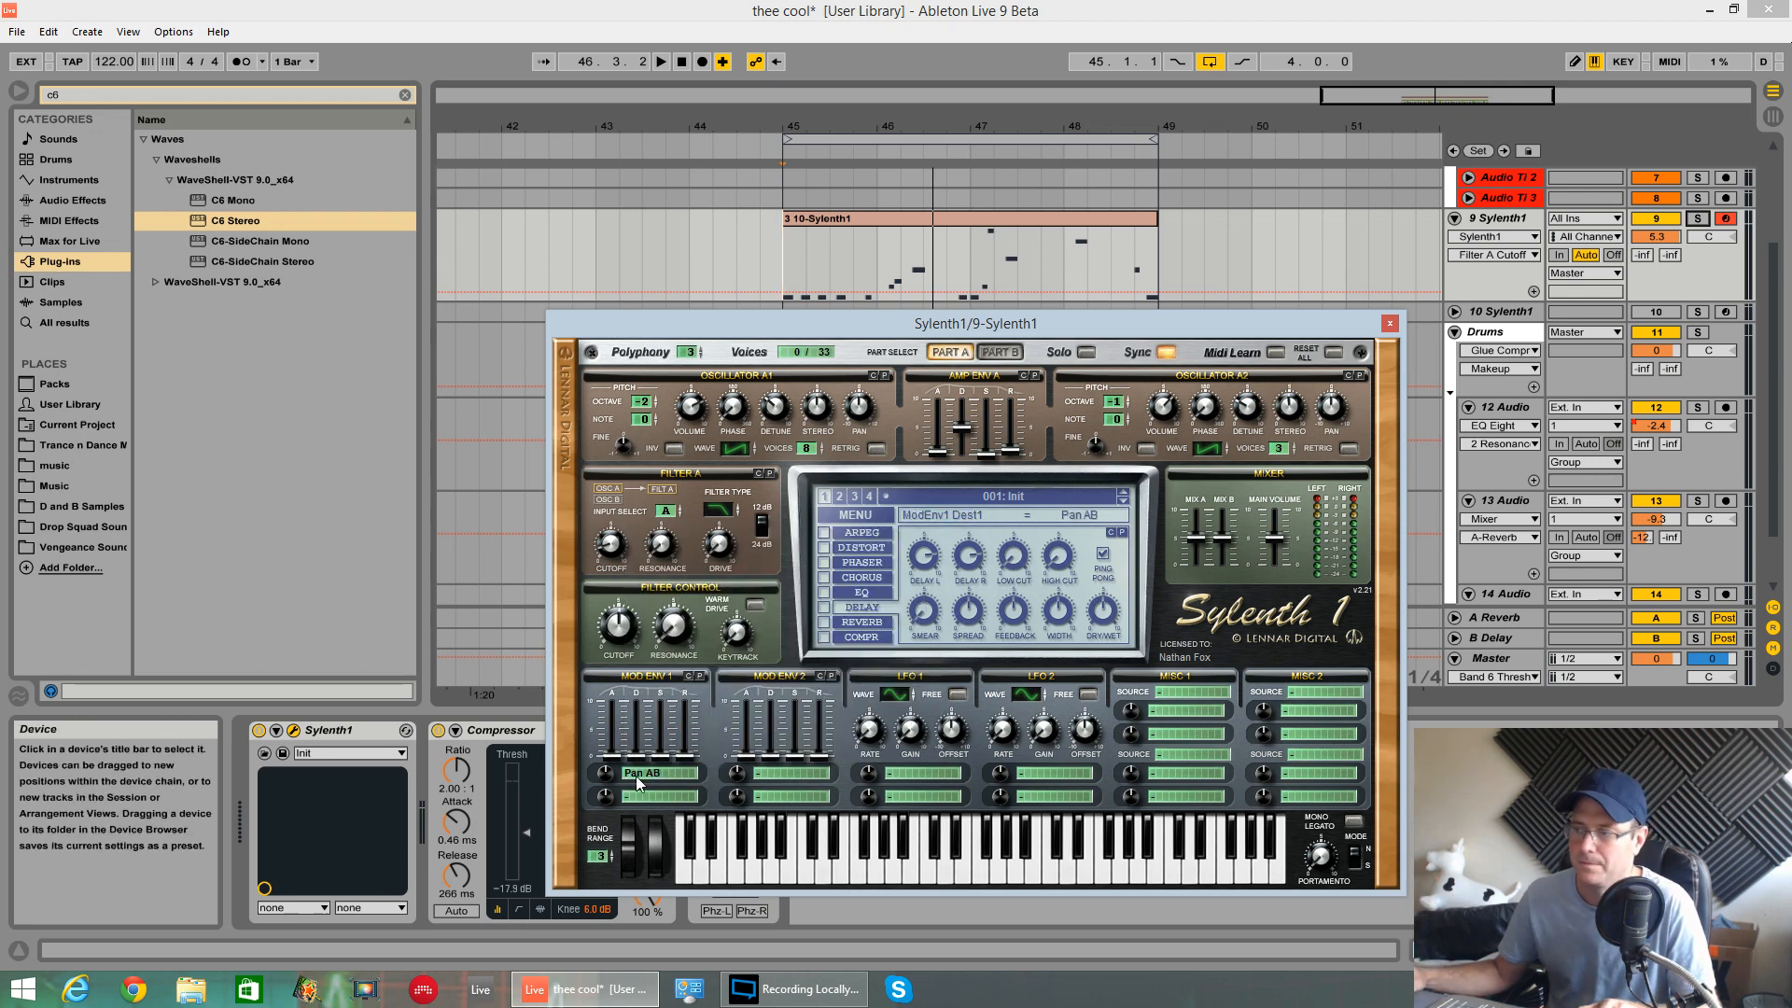
pyautogui.click(638, 779)
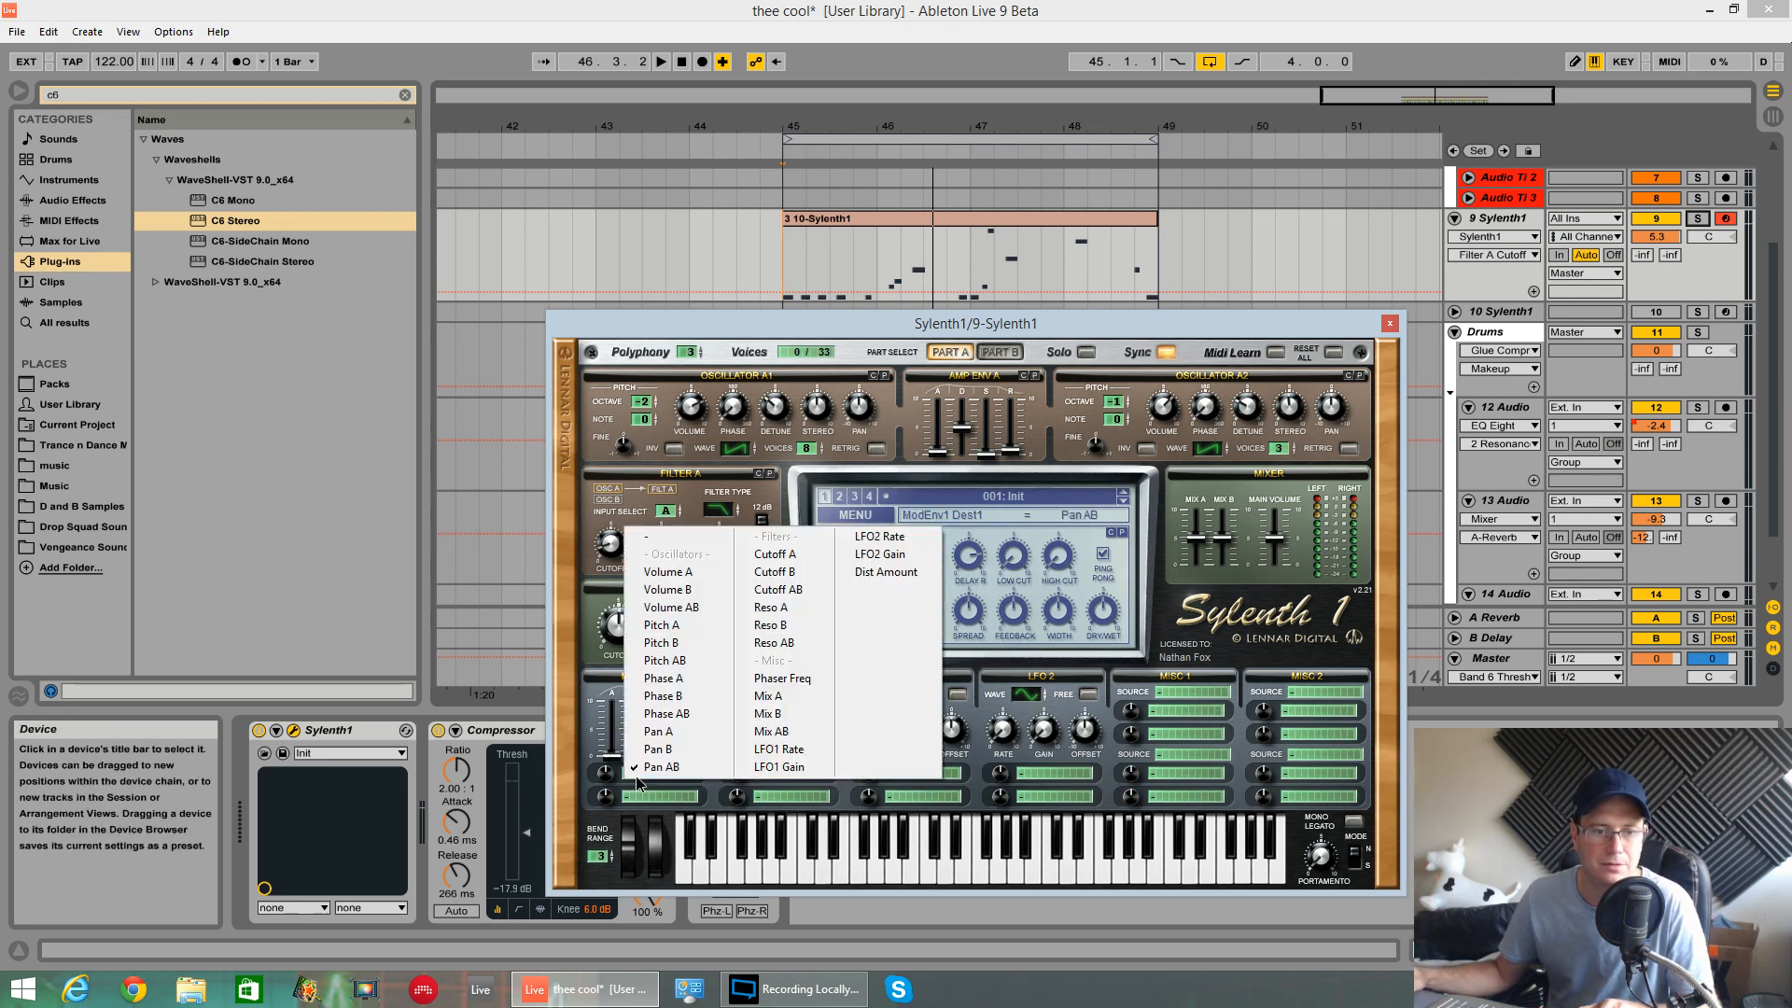
pyautogui.click(771, 556)
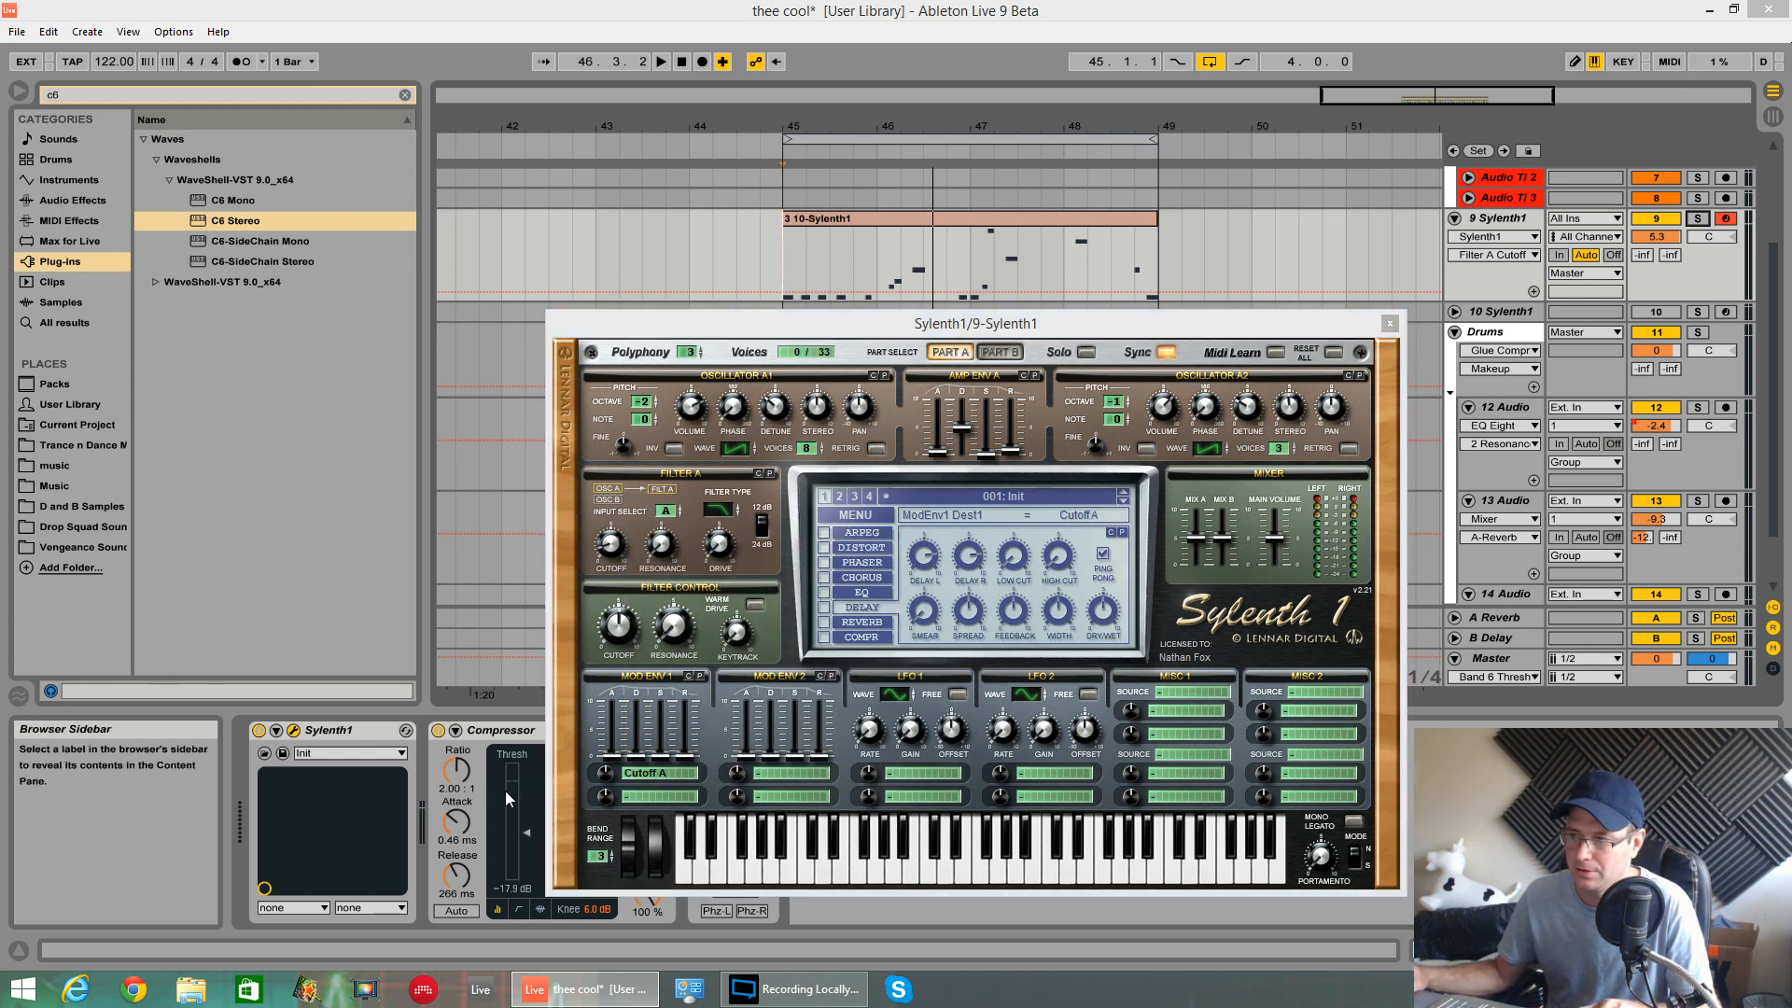
pyautogui.moveTo(606, 772); pyautogui.dragTo(598, 700)
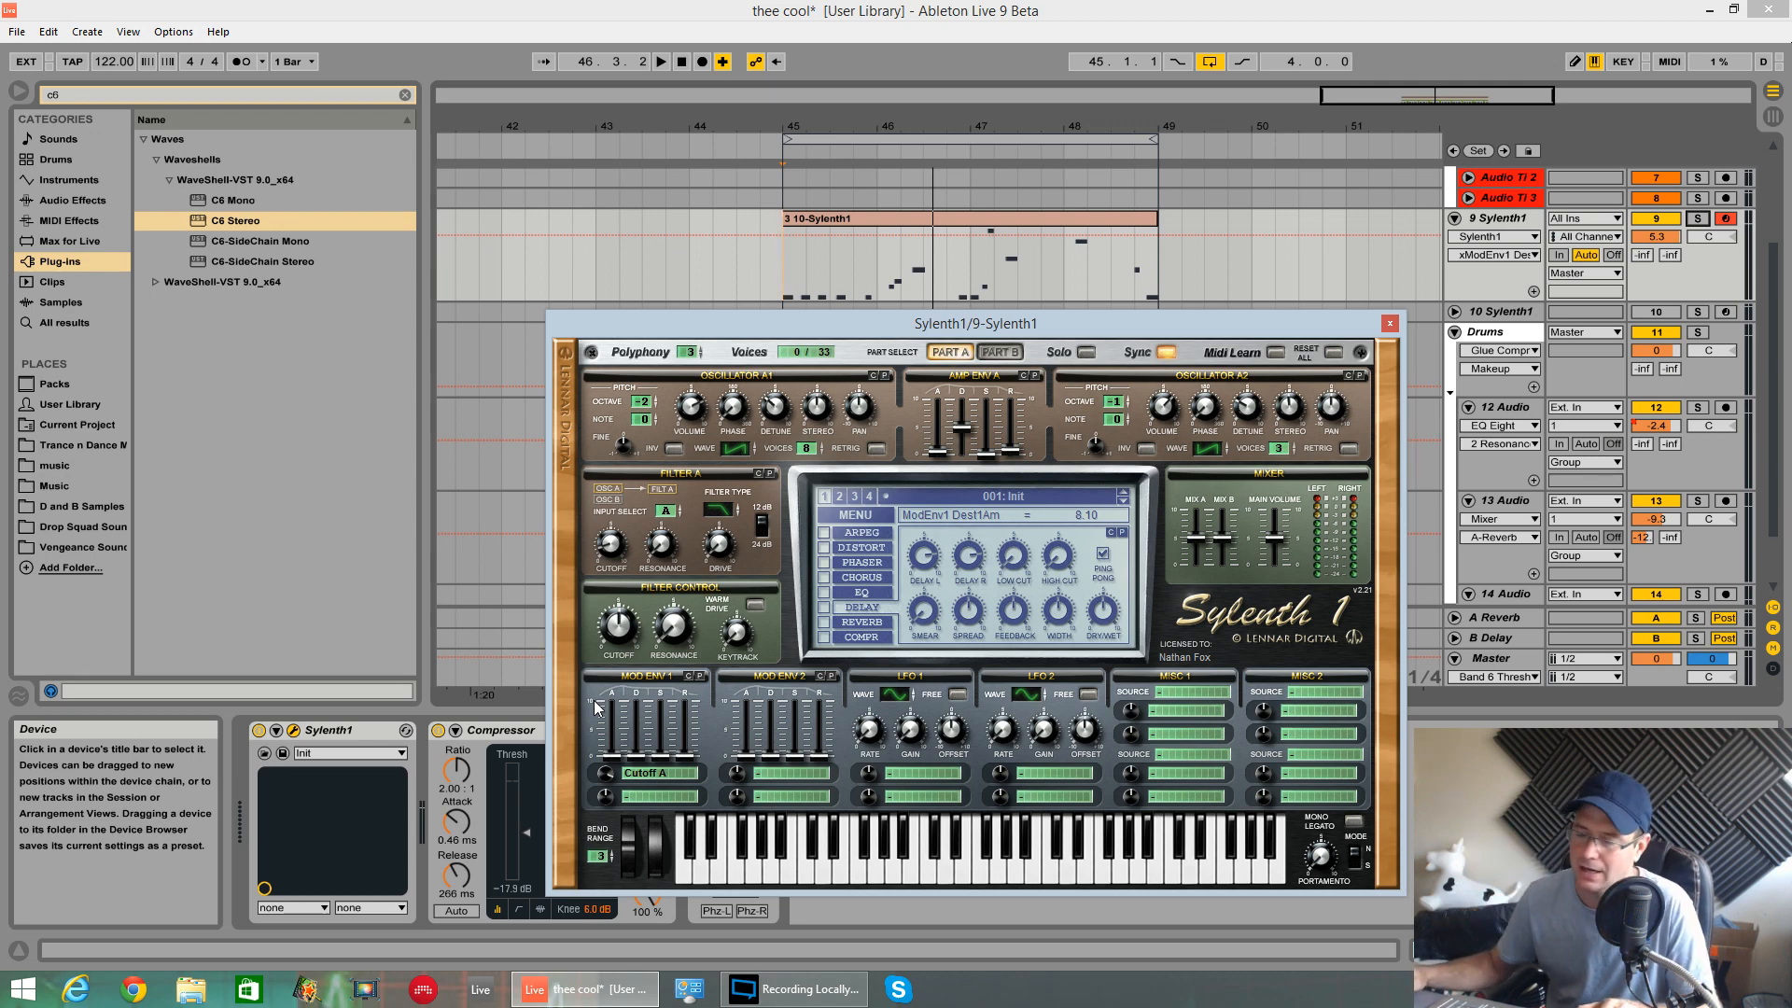
# - Set Mod Envelope 1's release to 0.52 and, with the clip playing, its decay to 3.28
pyautogui.click(682, 758)
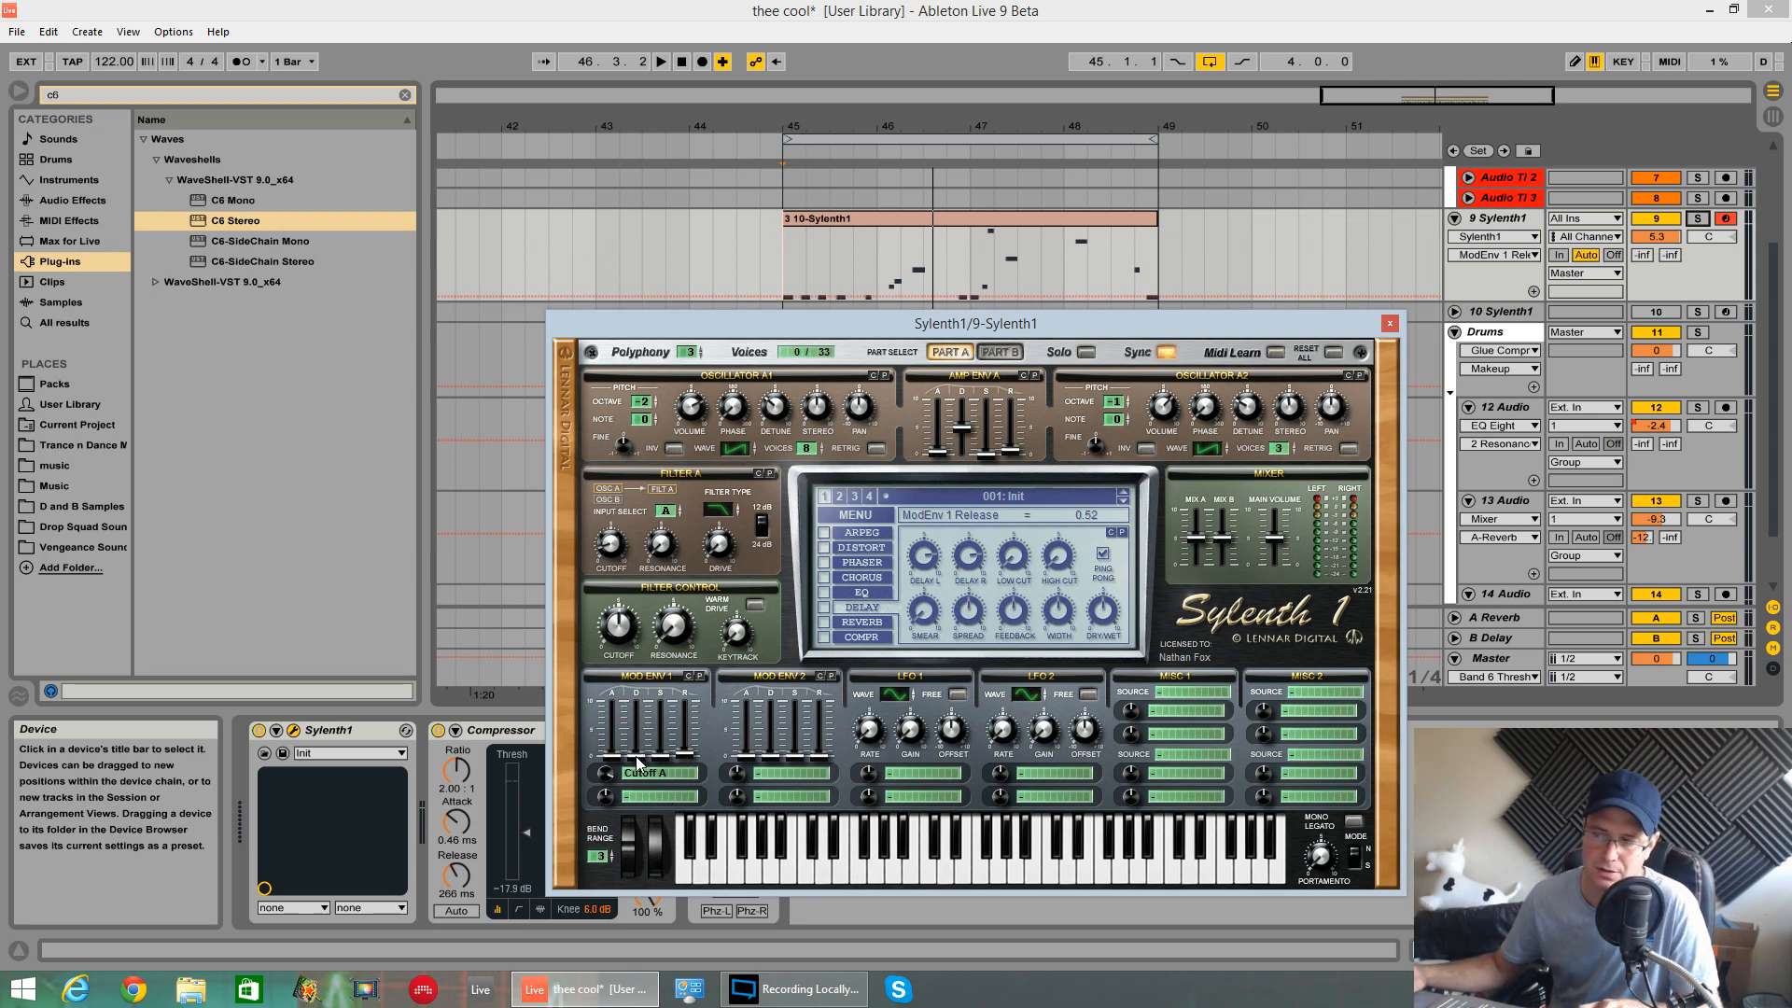
pyautogui.press('space')
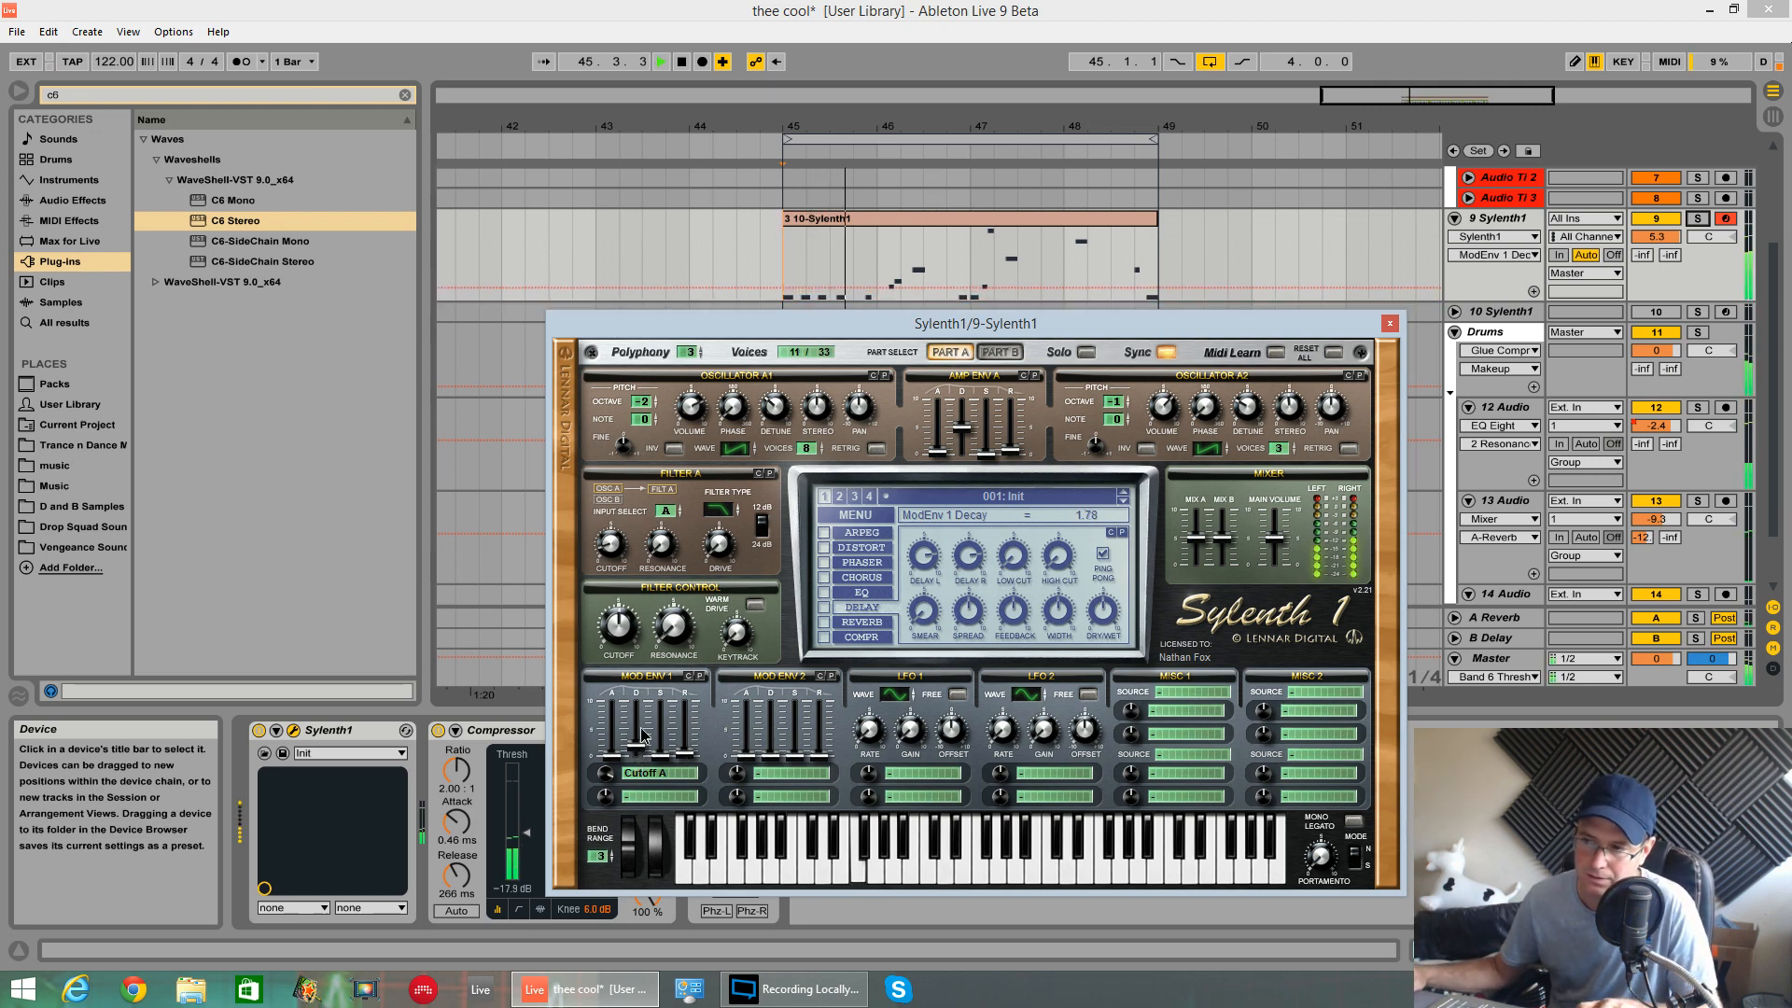
pyautogui.moveTo(636, 753); pyautogui.dragTo(642, 704)
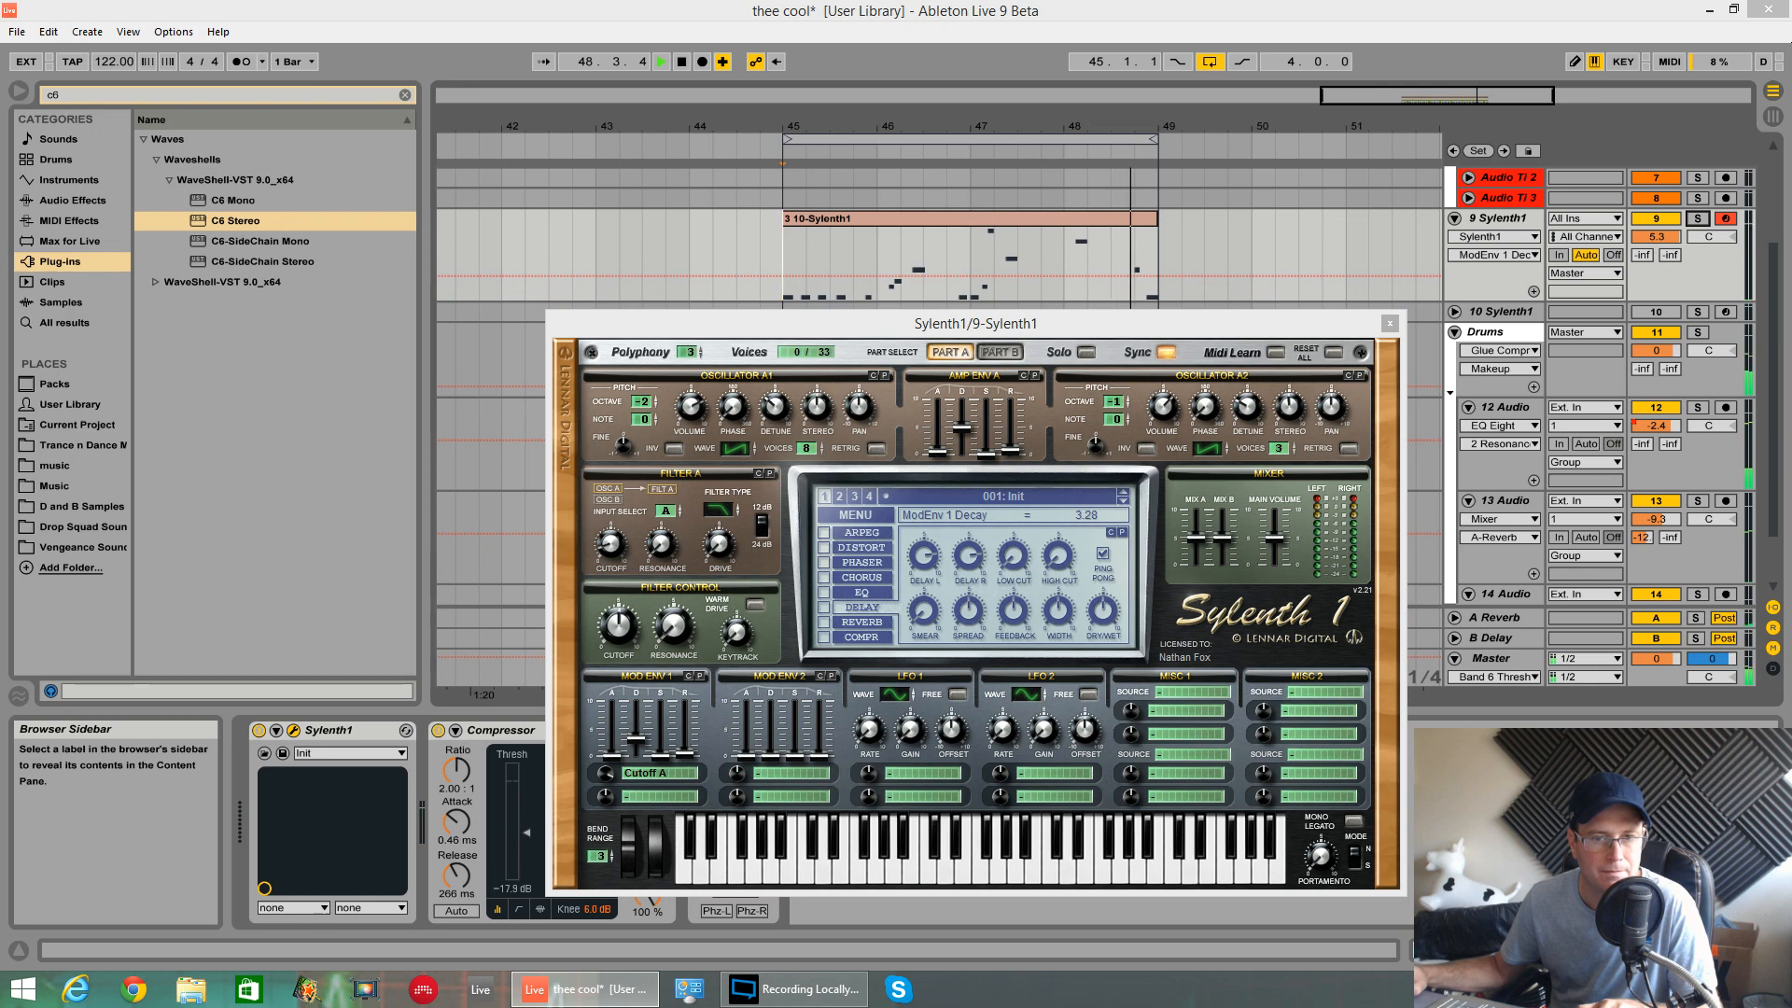
pyautogui.click(640, 738)
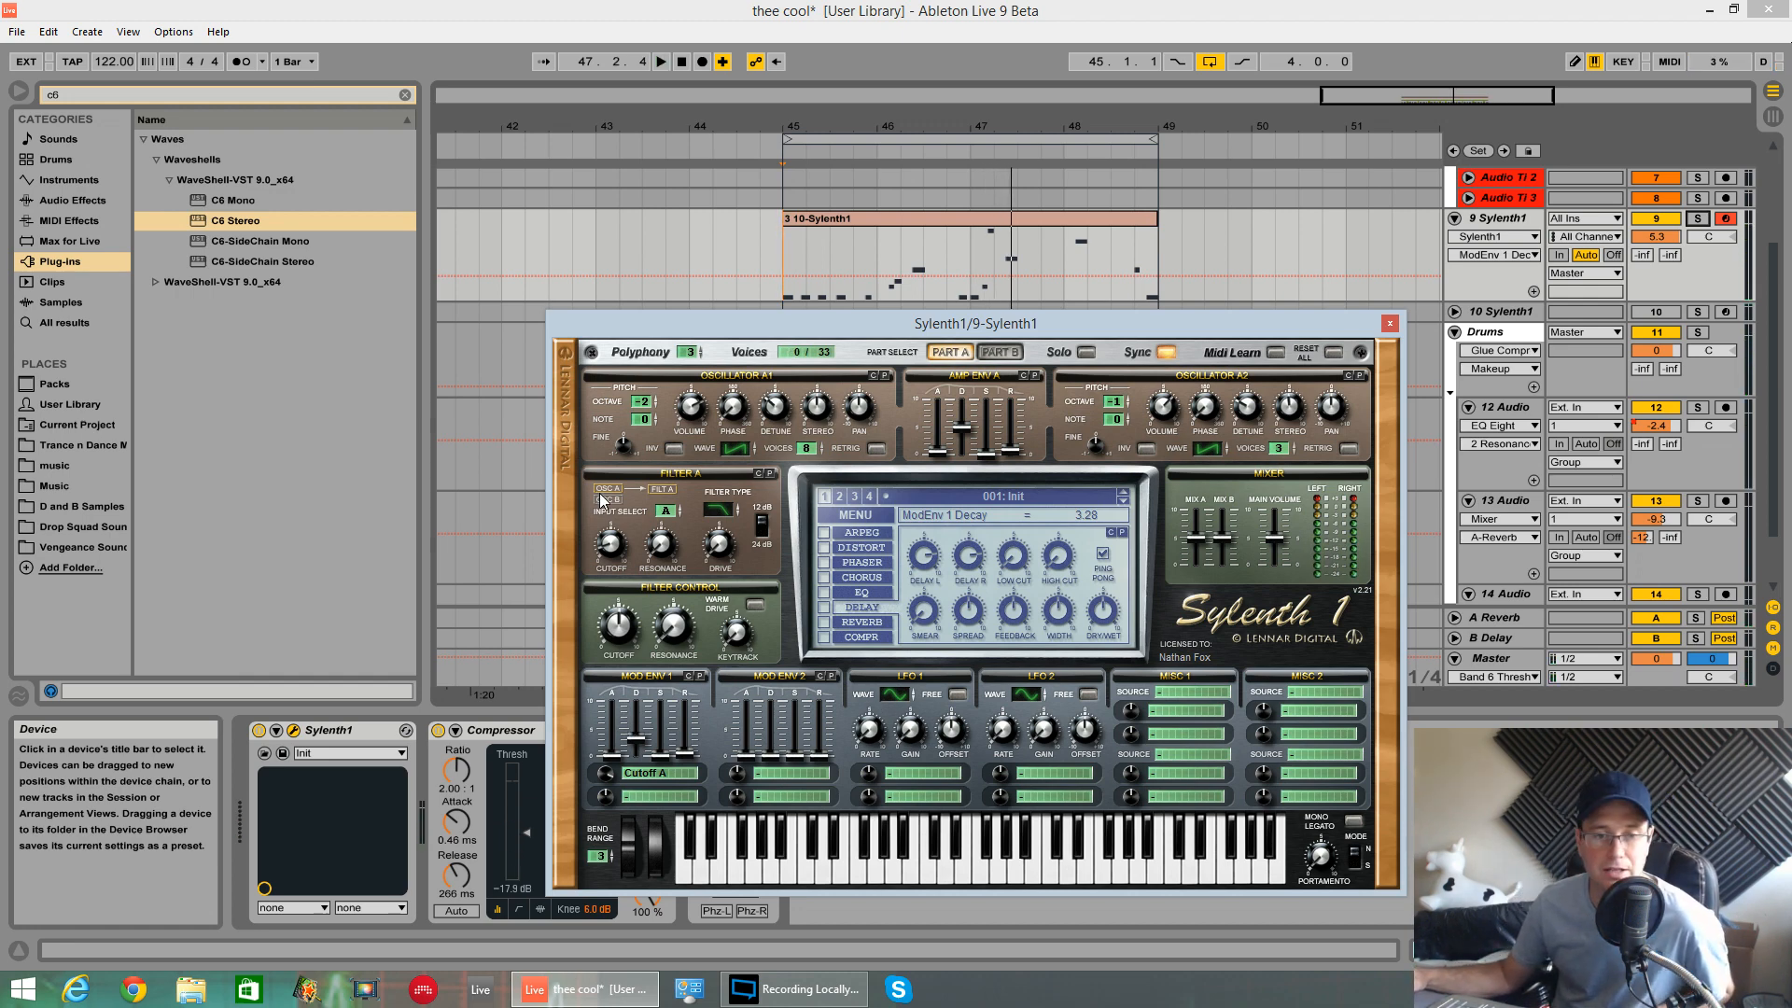
# - With the clip playing, set the Filter Control cutoff to 46.78 Hz and its resonance to 1.05
pyautogui.click(616, 638)
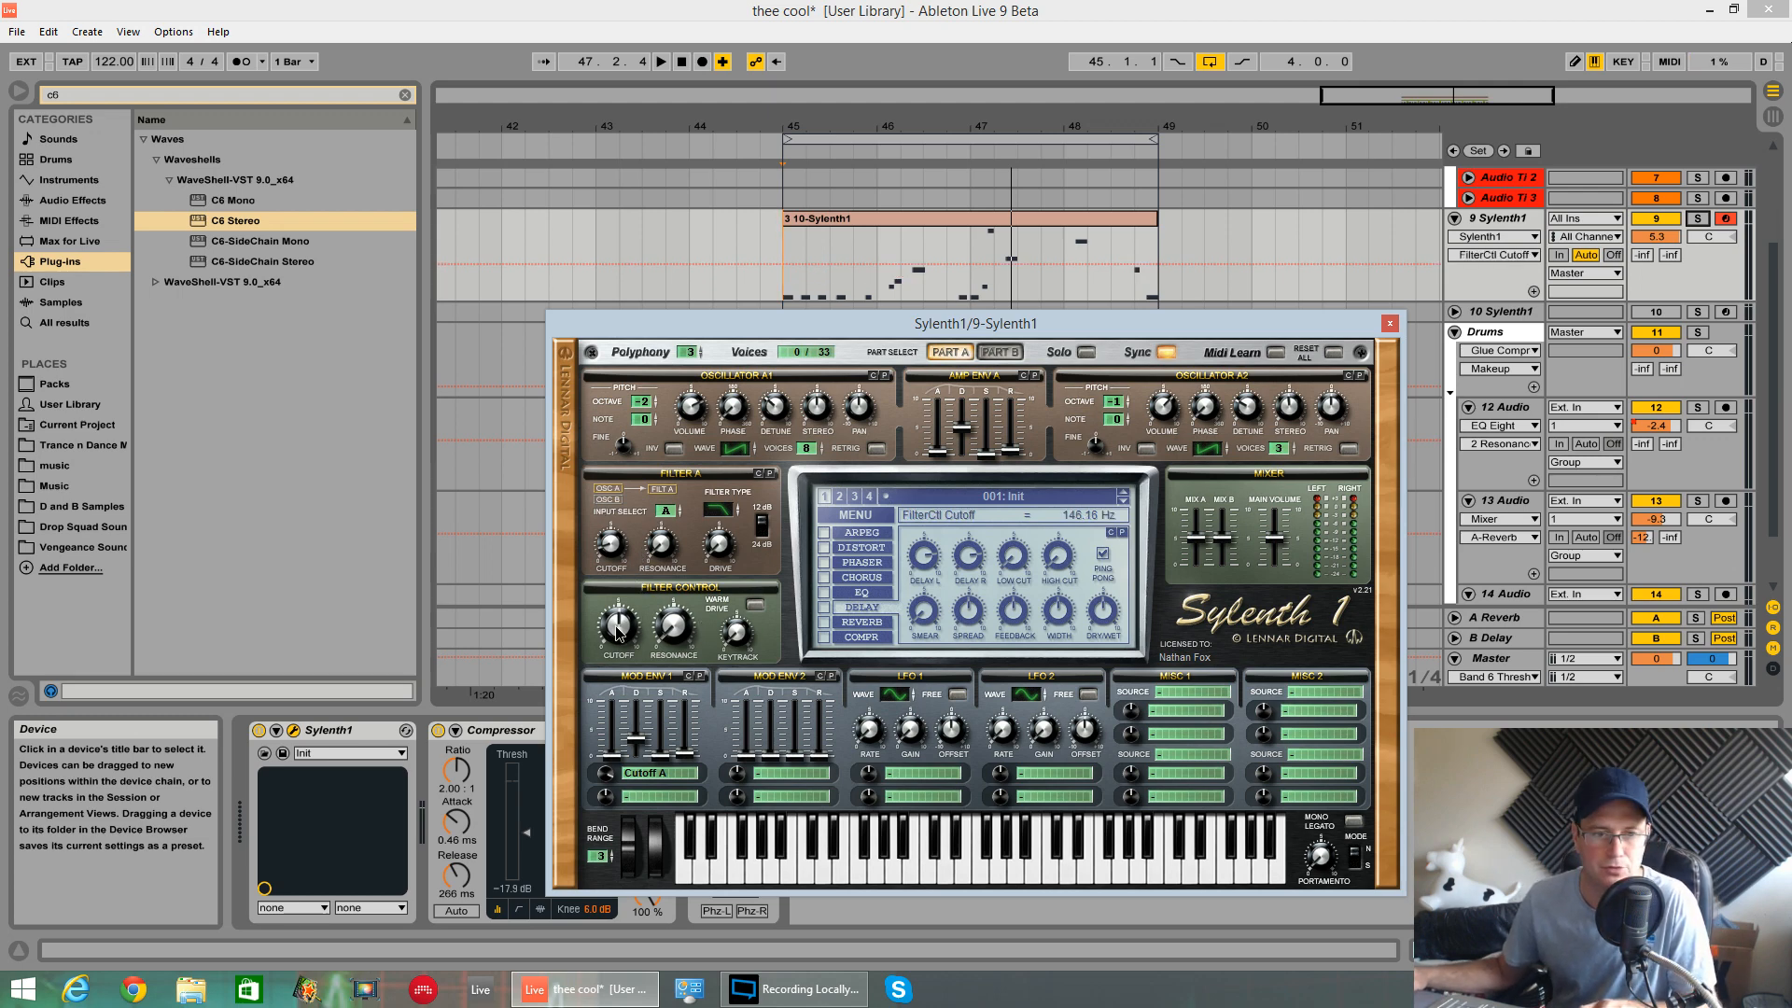
pyautogui.press('space')
pyautogui.moveTo(612, 635); pyautogui.dragTo(608, 643)
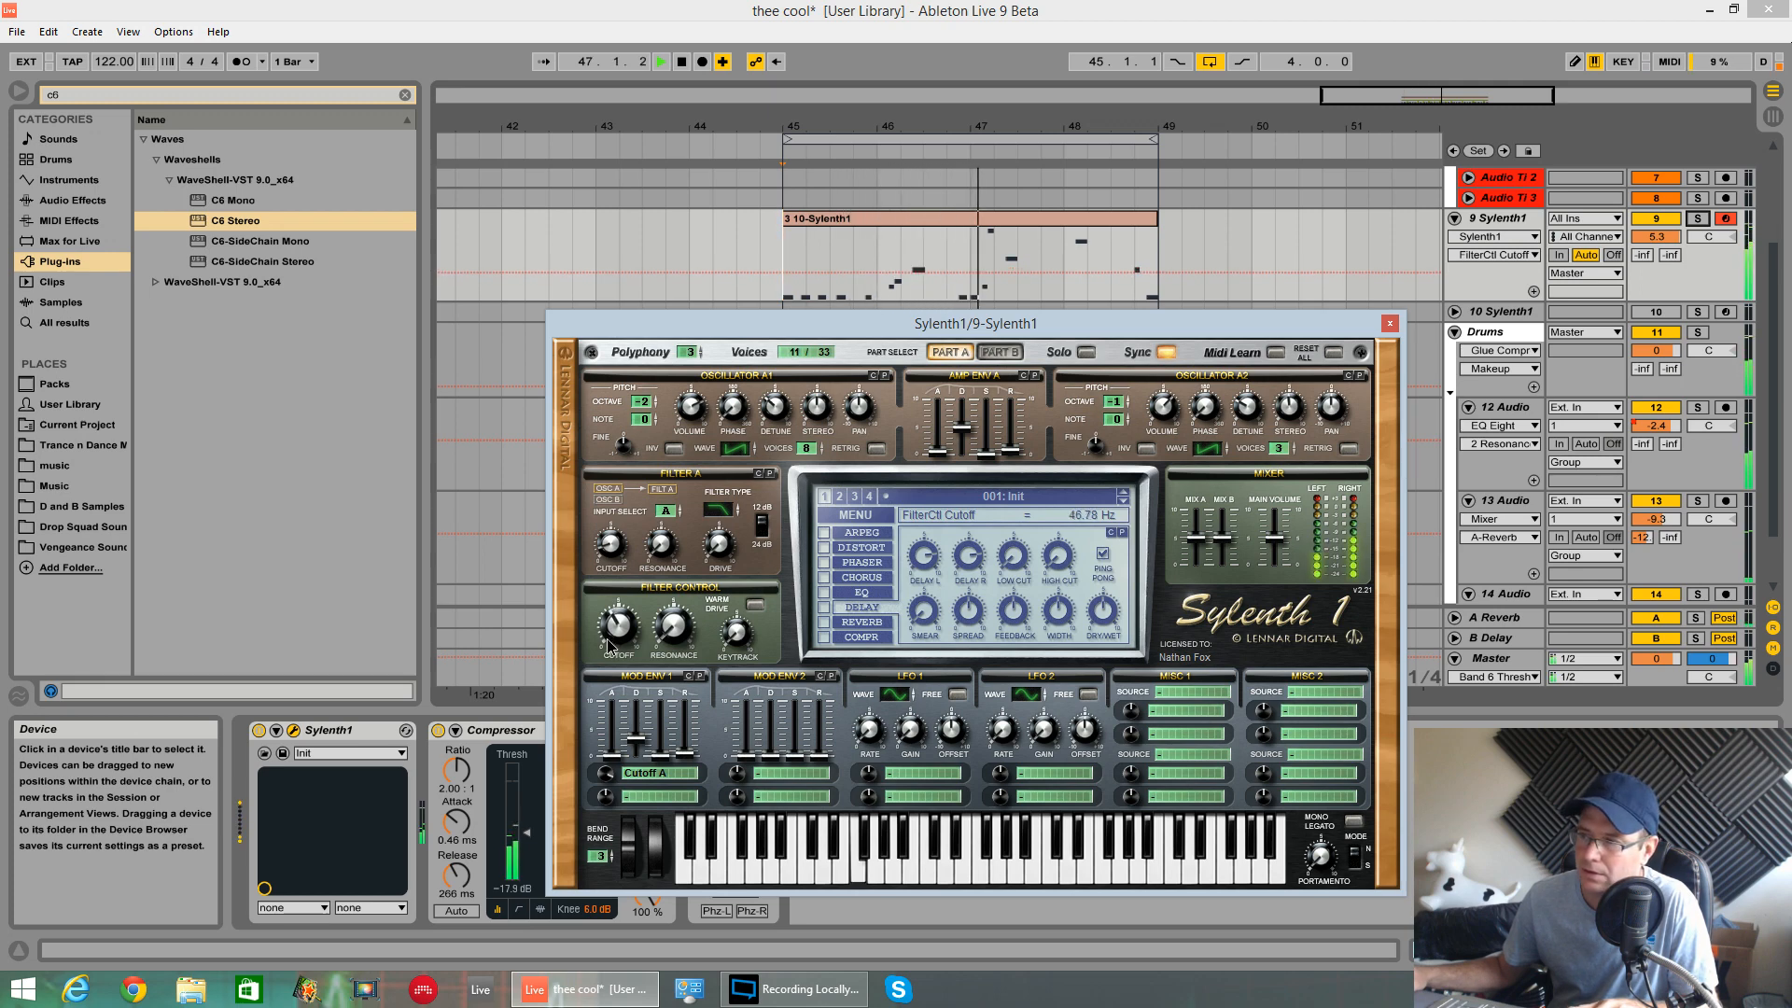
pyautogui.click(674, 634)
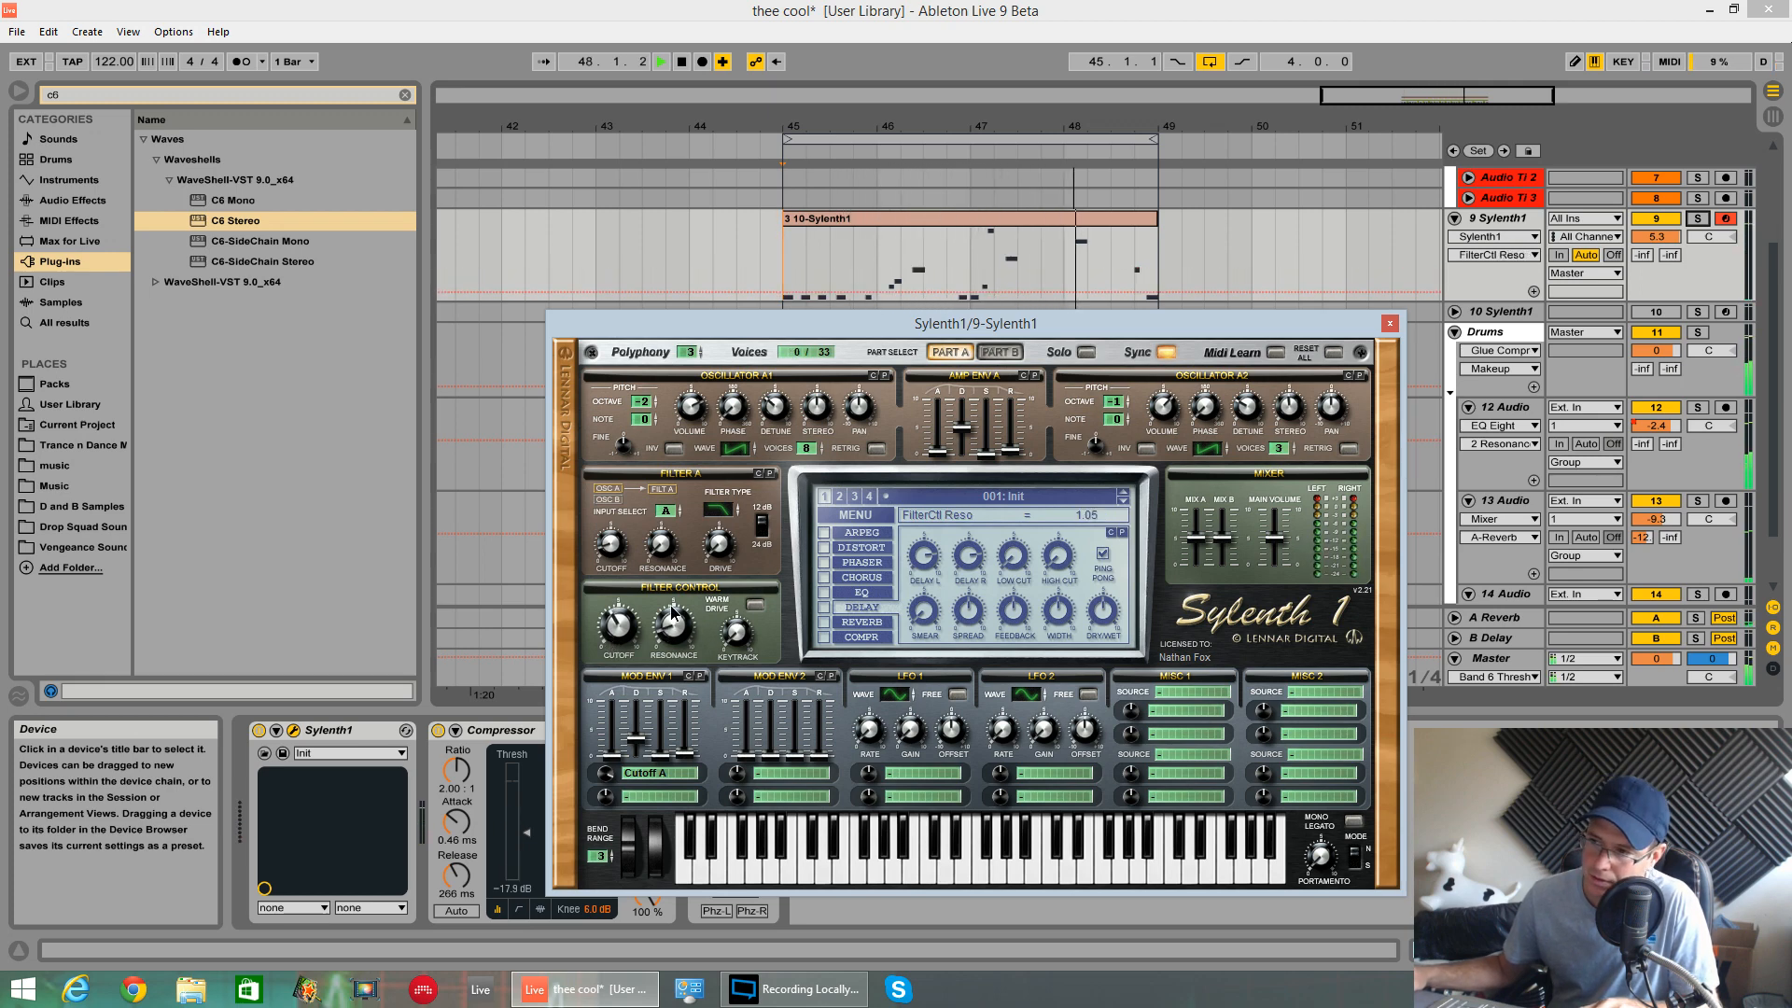
# - Turn on Warm Drive in Filter Control and set the keytrack to 4.33 during playback
pyautogui.click(755, 605)
pyautogui.click(752, 612)
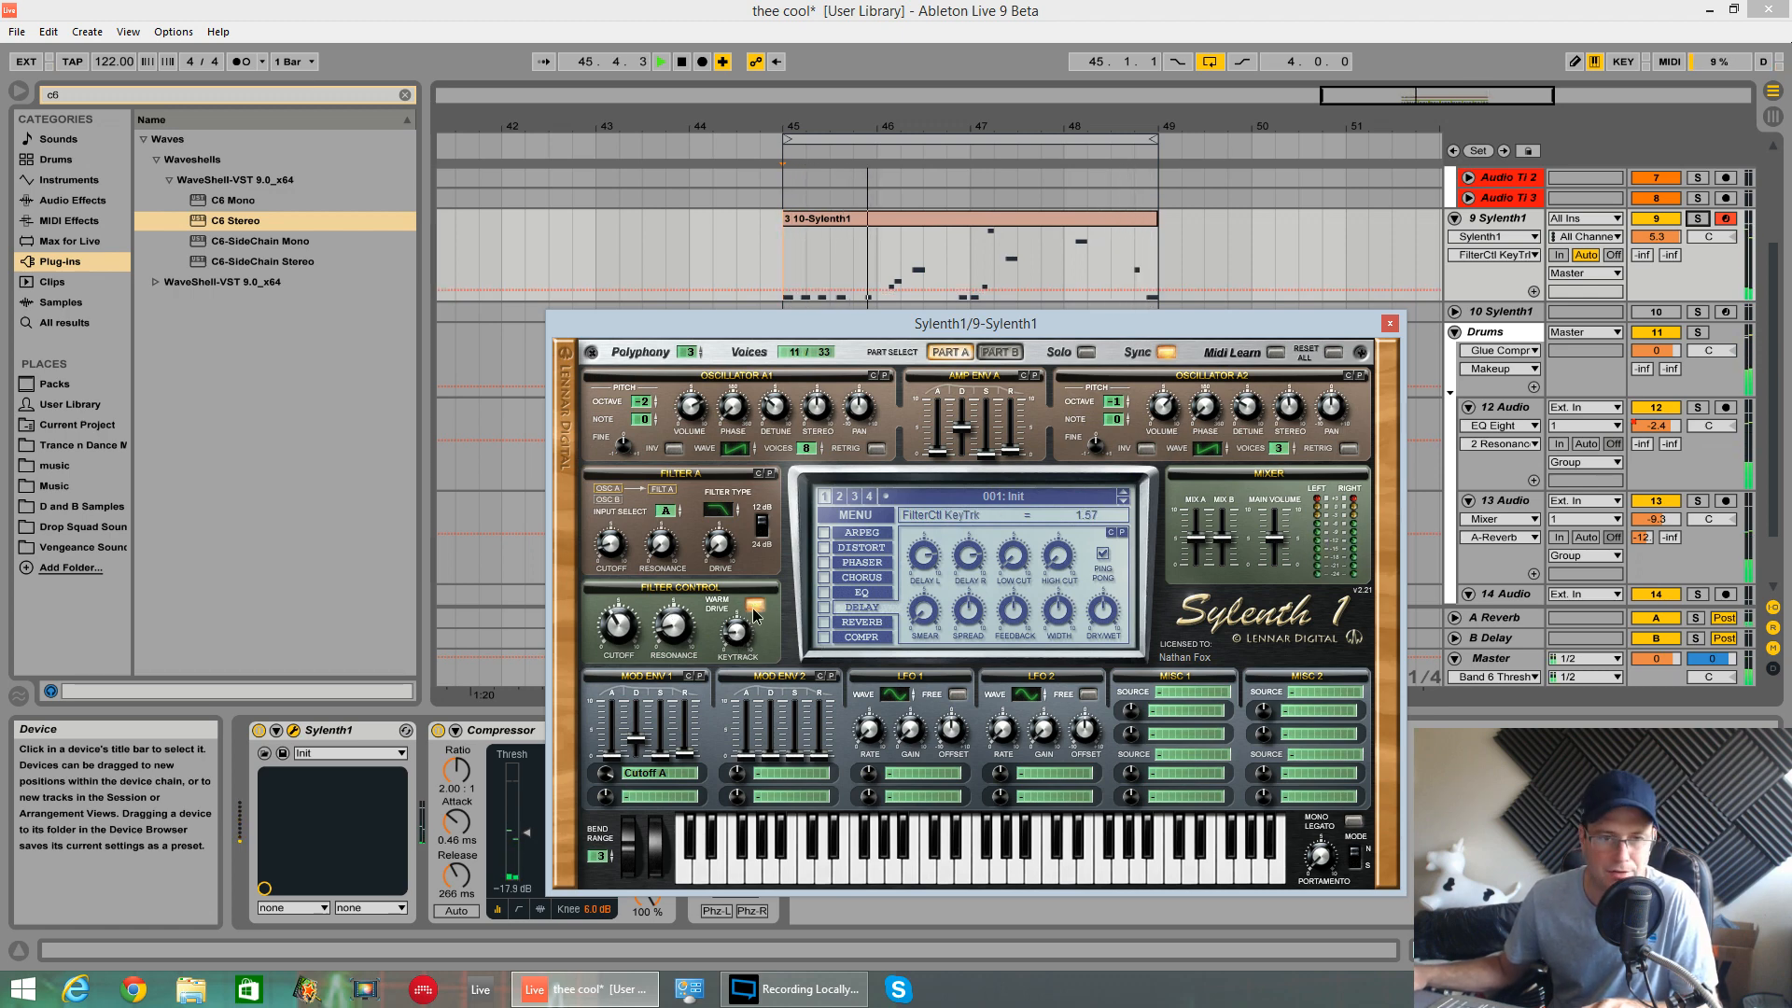
pyautogui.moveTo(752, 609); pyautogui.dragTo(765, 567)
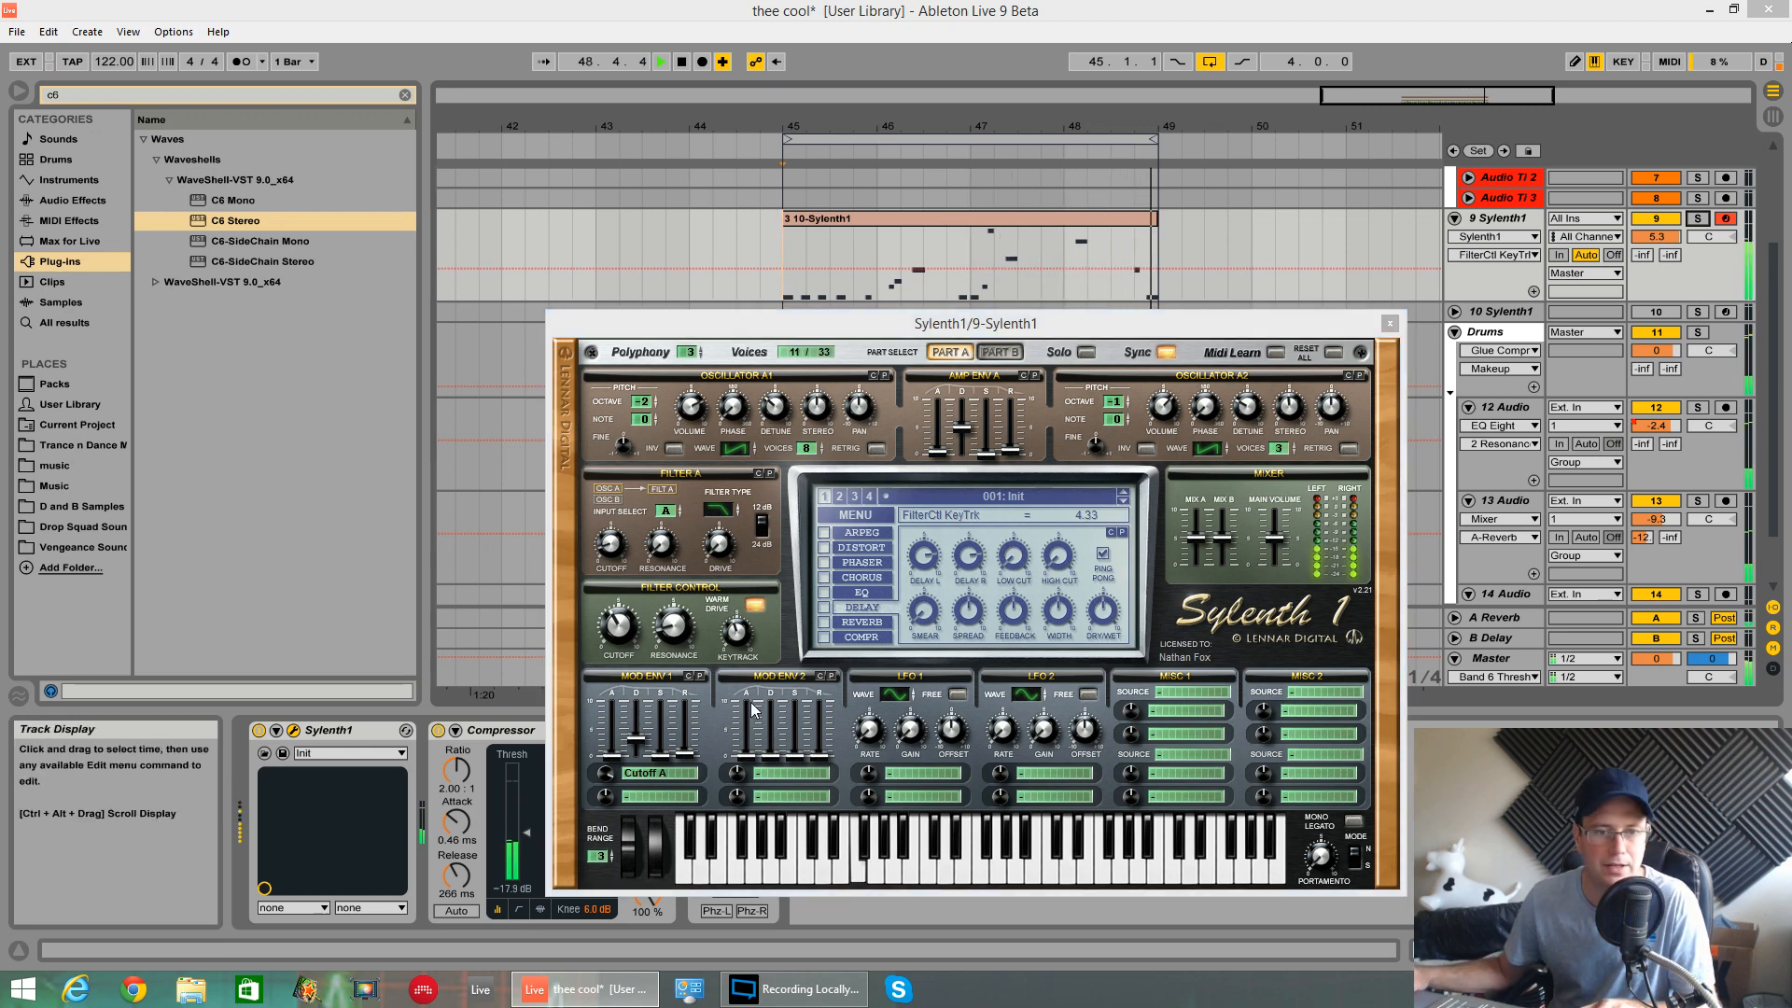
# - Fine-tune the Filter Control resonance to 1.14, recheck the cutoff and stop playback
pyautogui.click(685, 635)
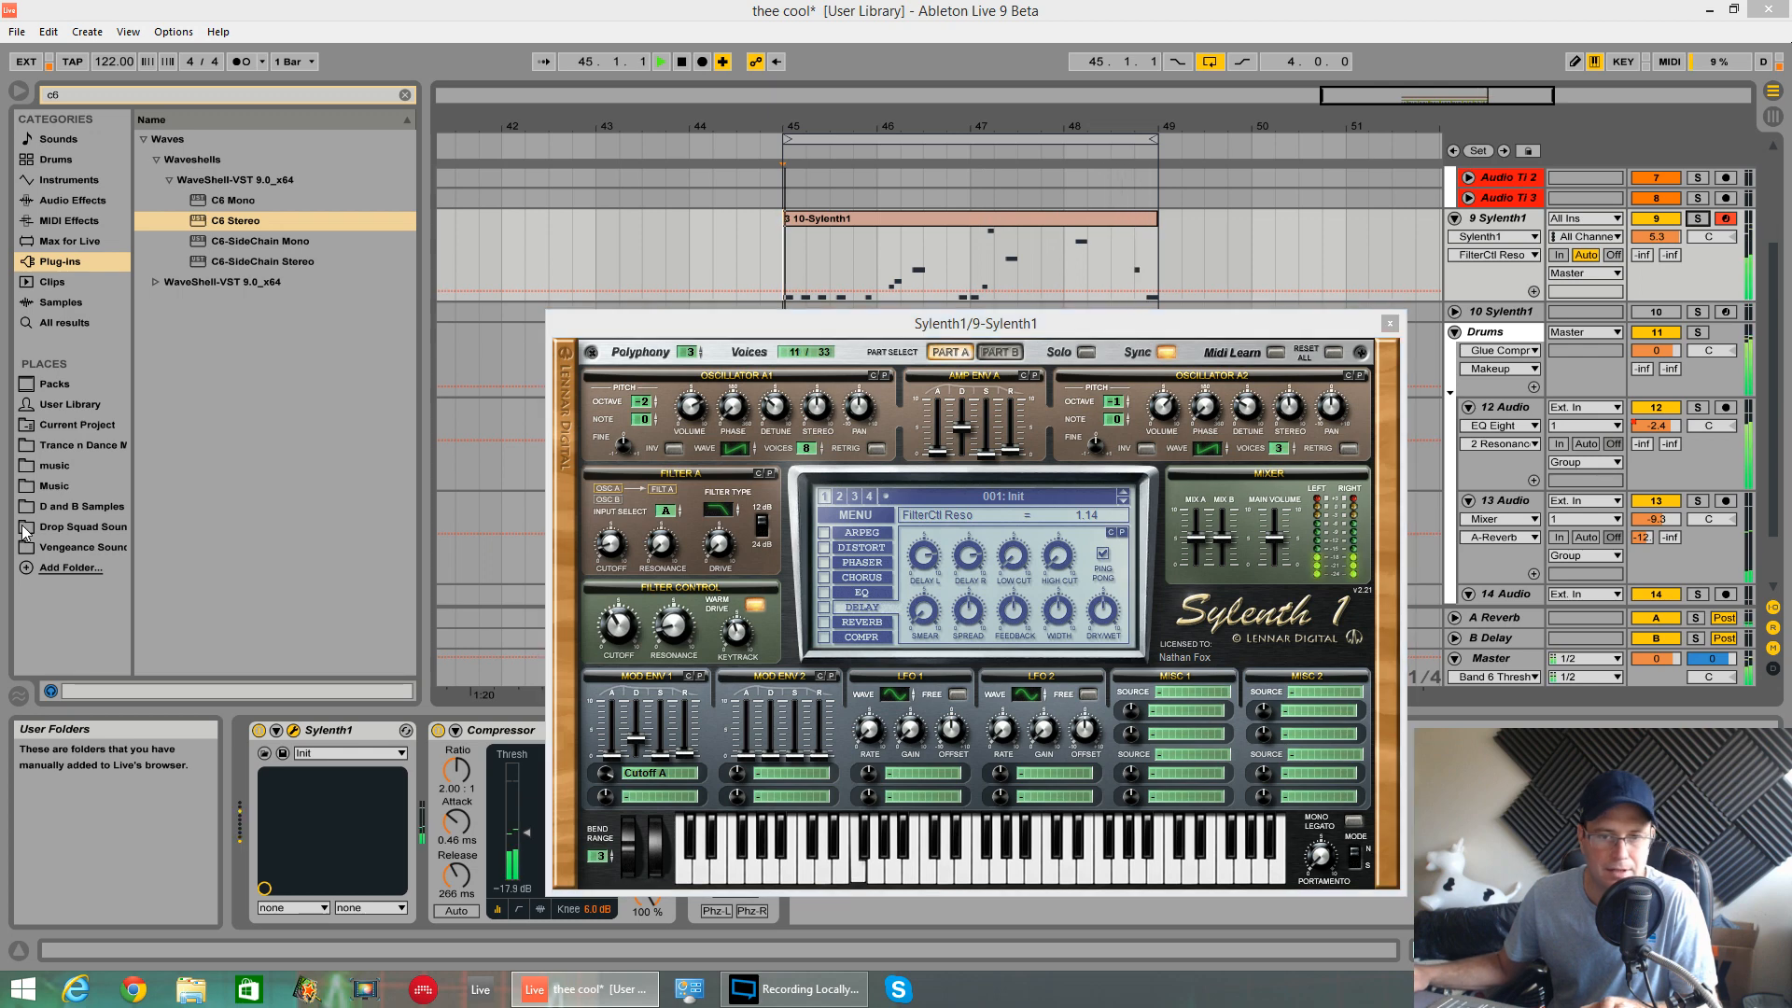
pyautogui.click(612, 631)
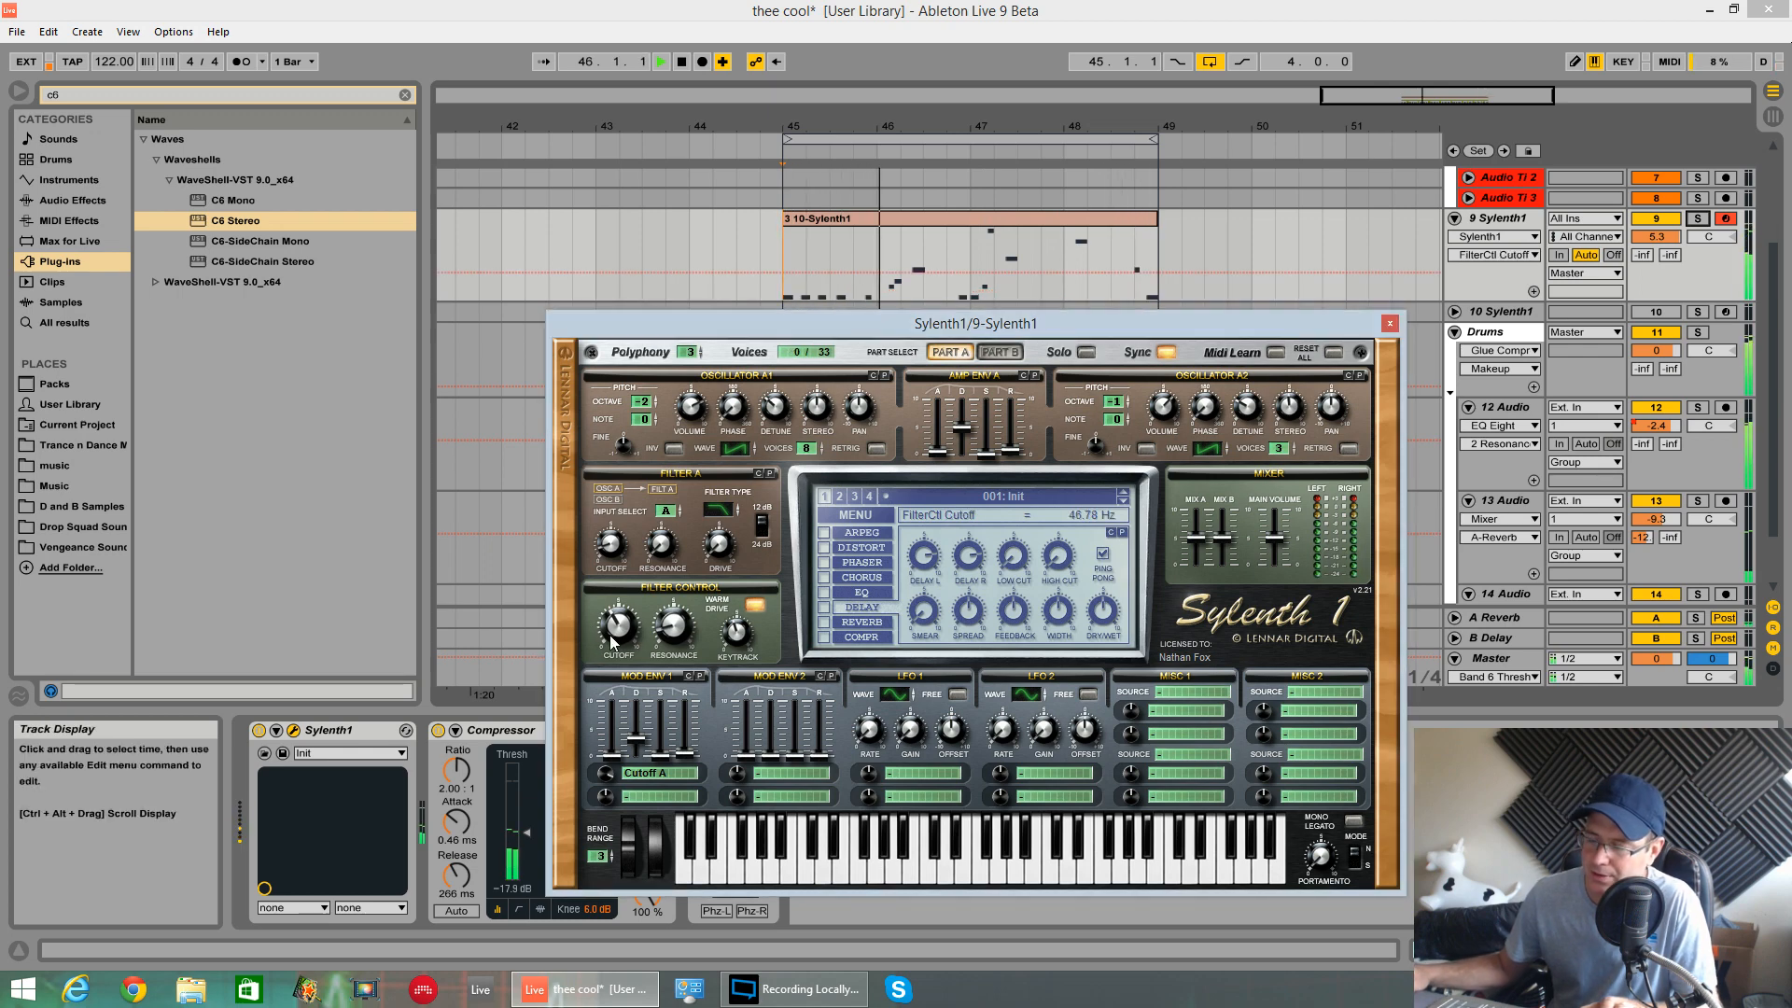
pyautogui.press('space')
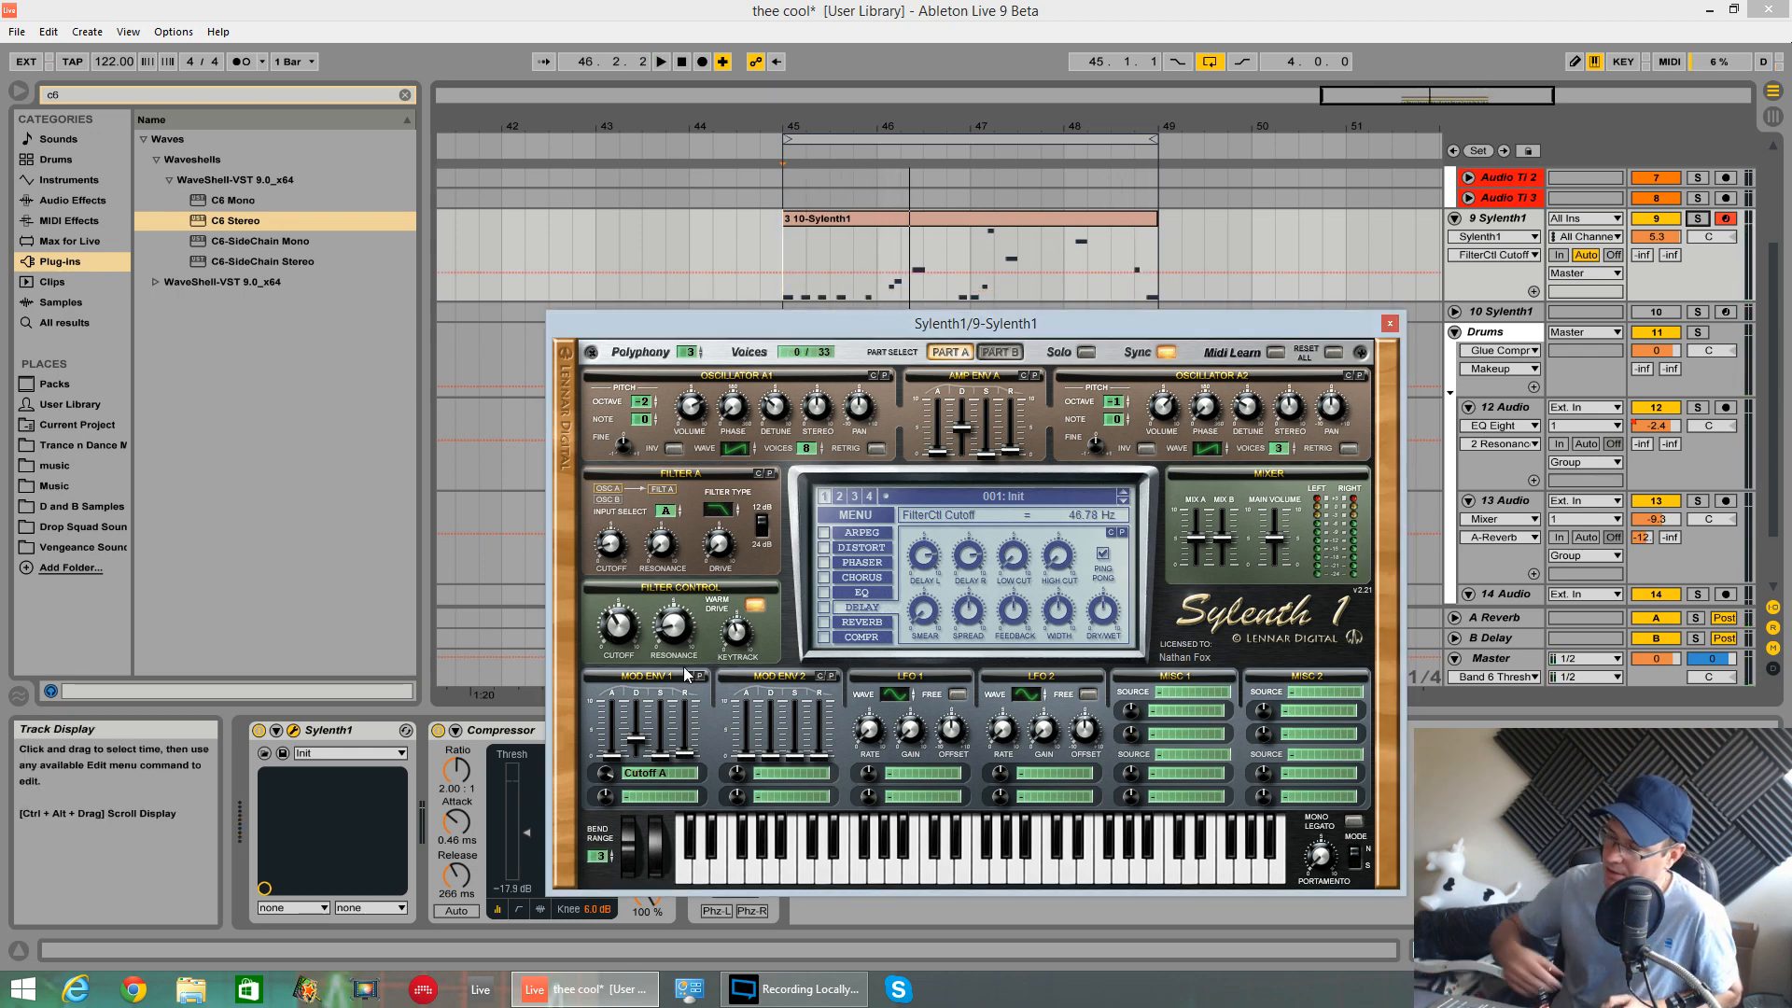
# - Open the 10-Sylenth1 MIDI clip, move the synth window out of the way and examine the bassline's notes
pyautogui.click(997, 220)
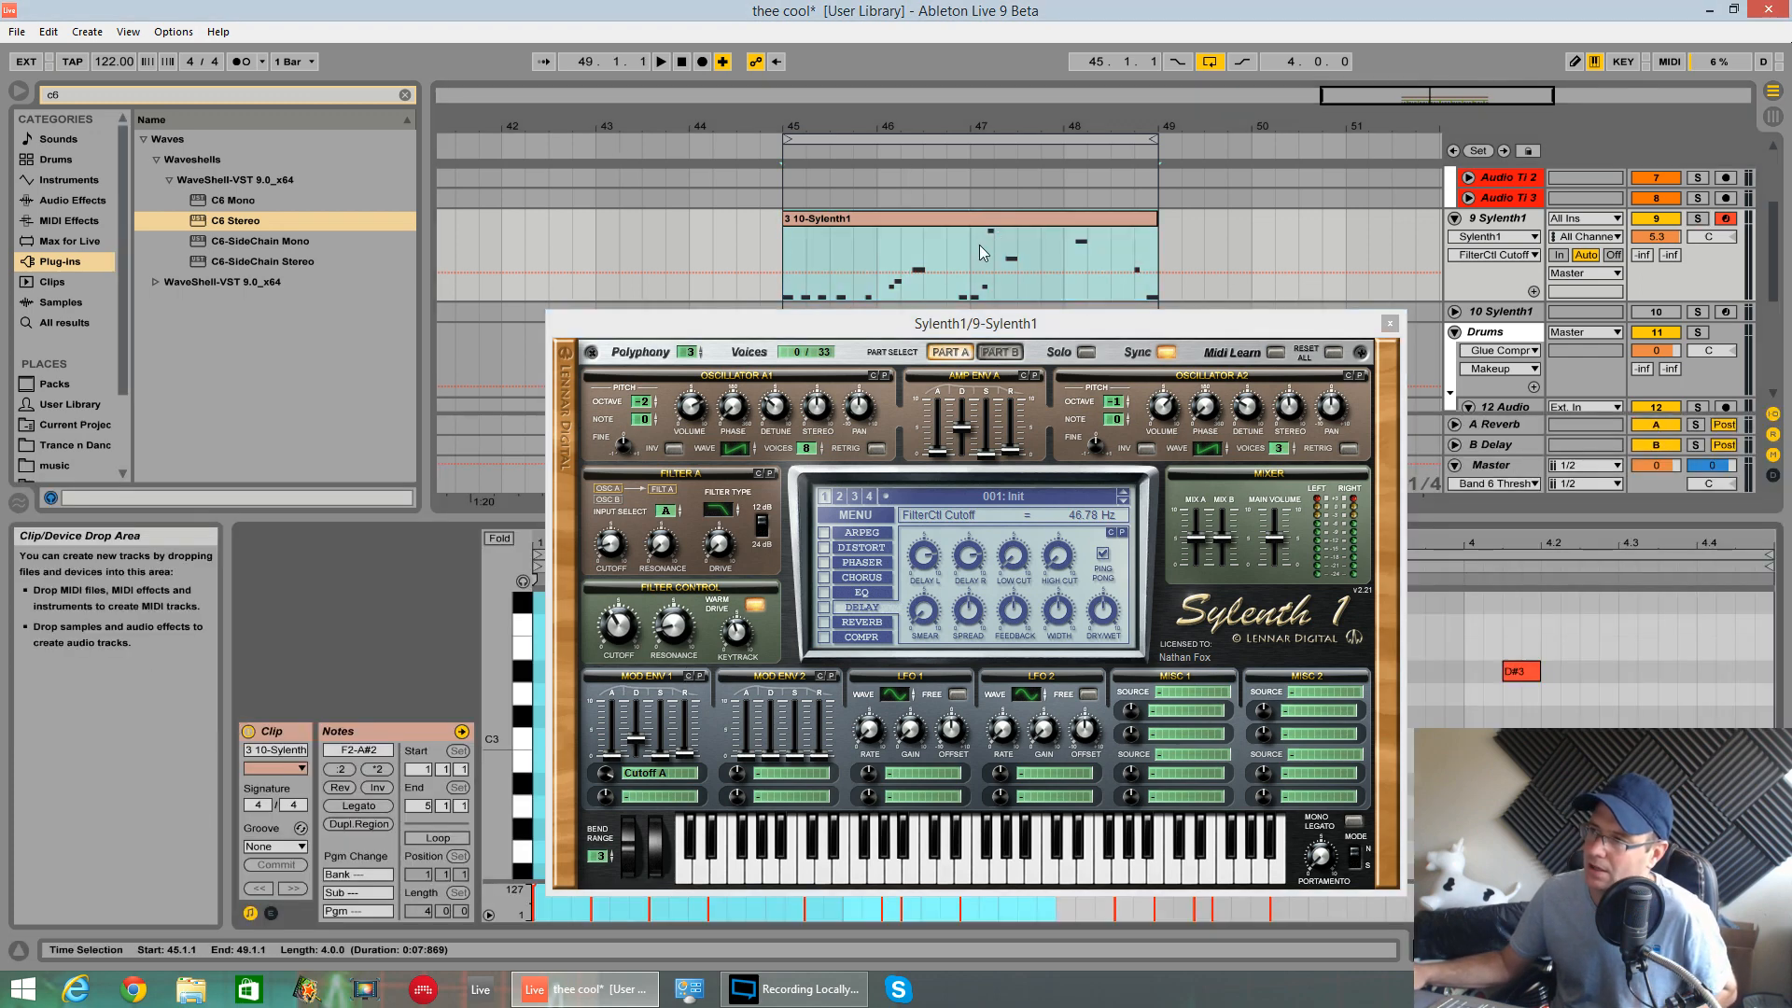
pyautogui.moveTo(970, 322); pyautogui.dragTo(1225, 999)
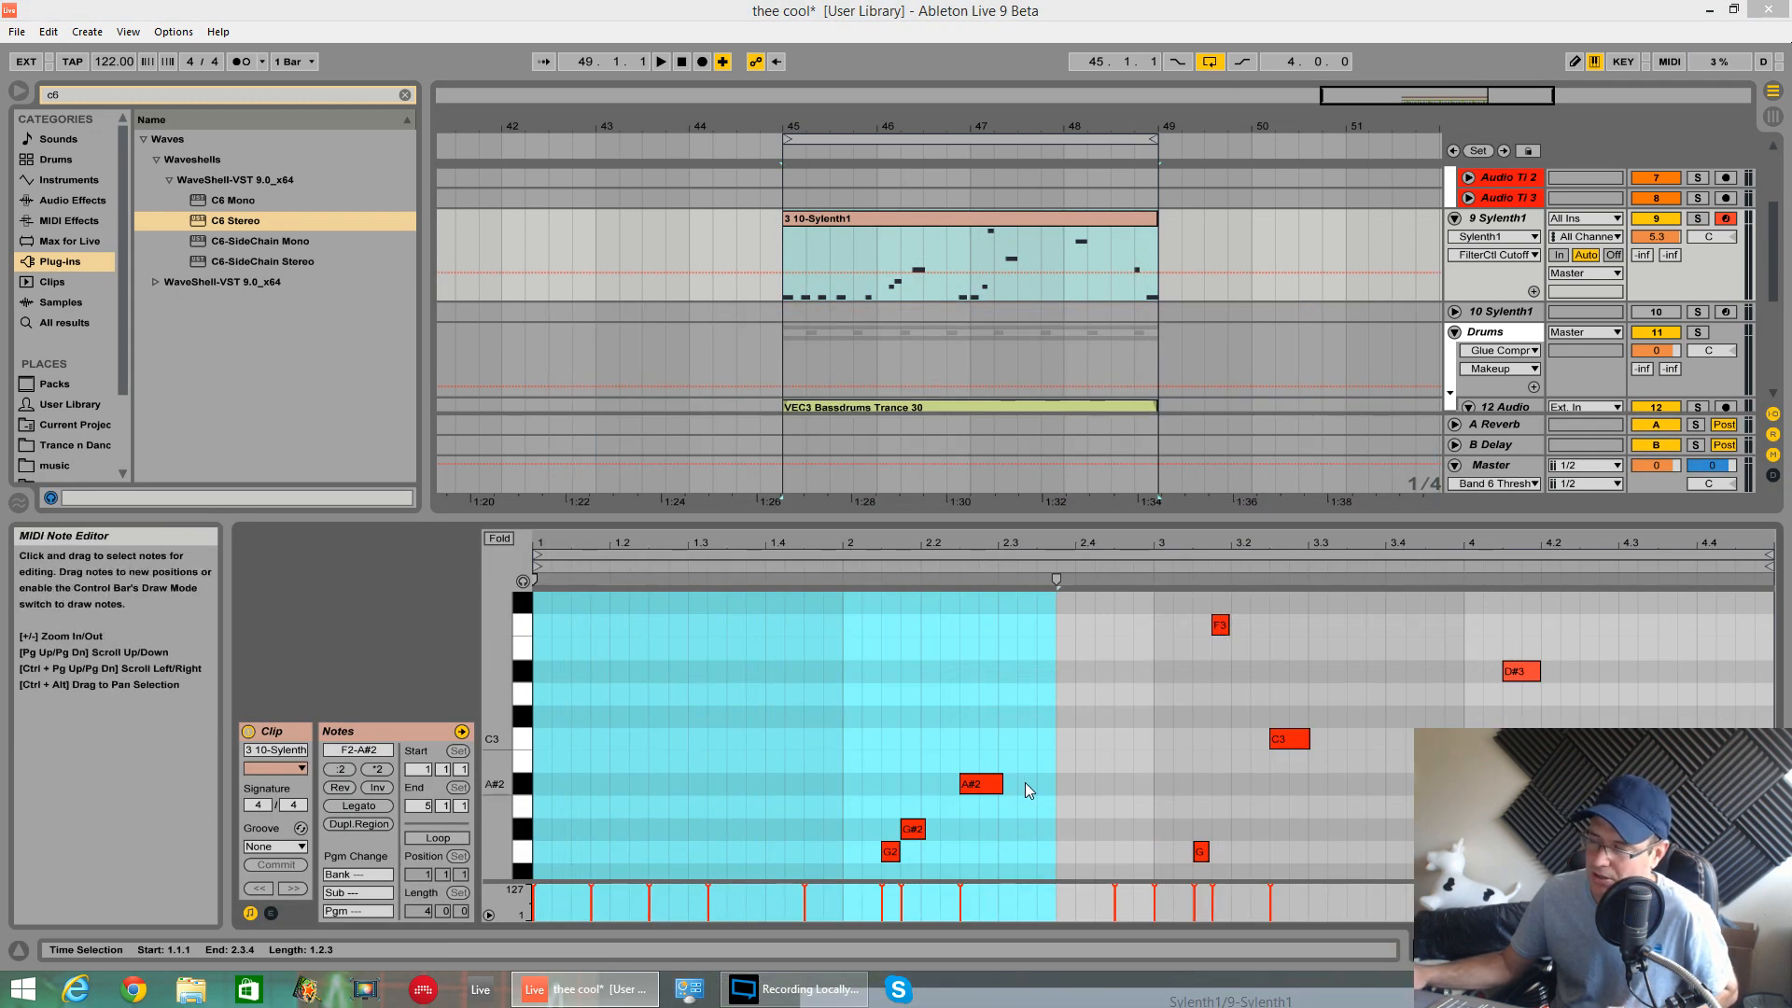
pyautogui.click(850, 844)
pyautogui.scroll(-4, 857, 843)
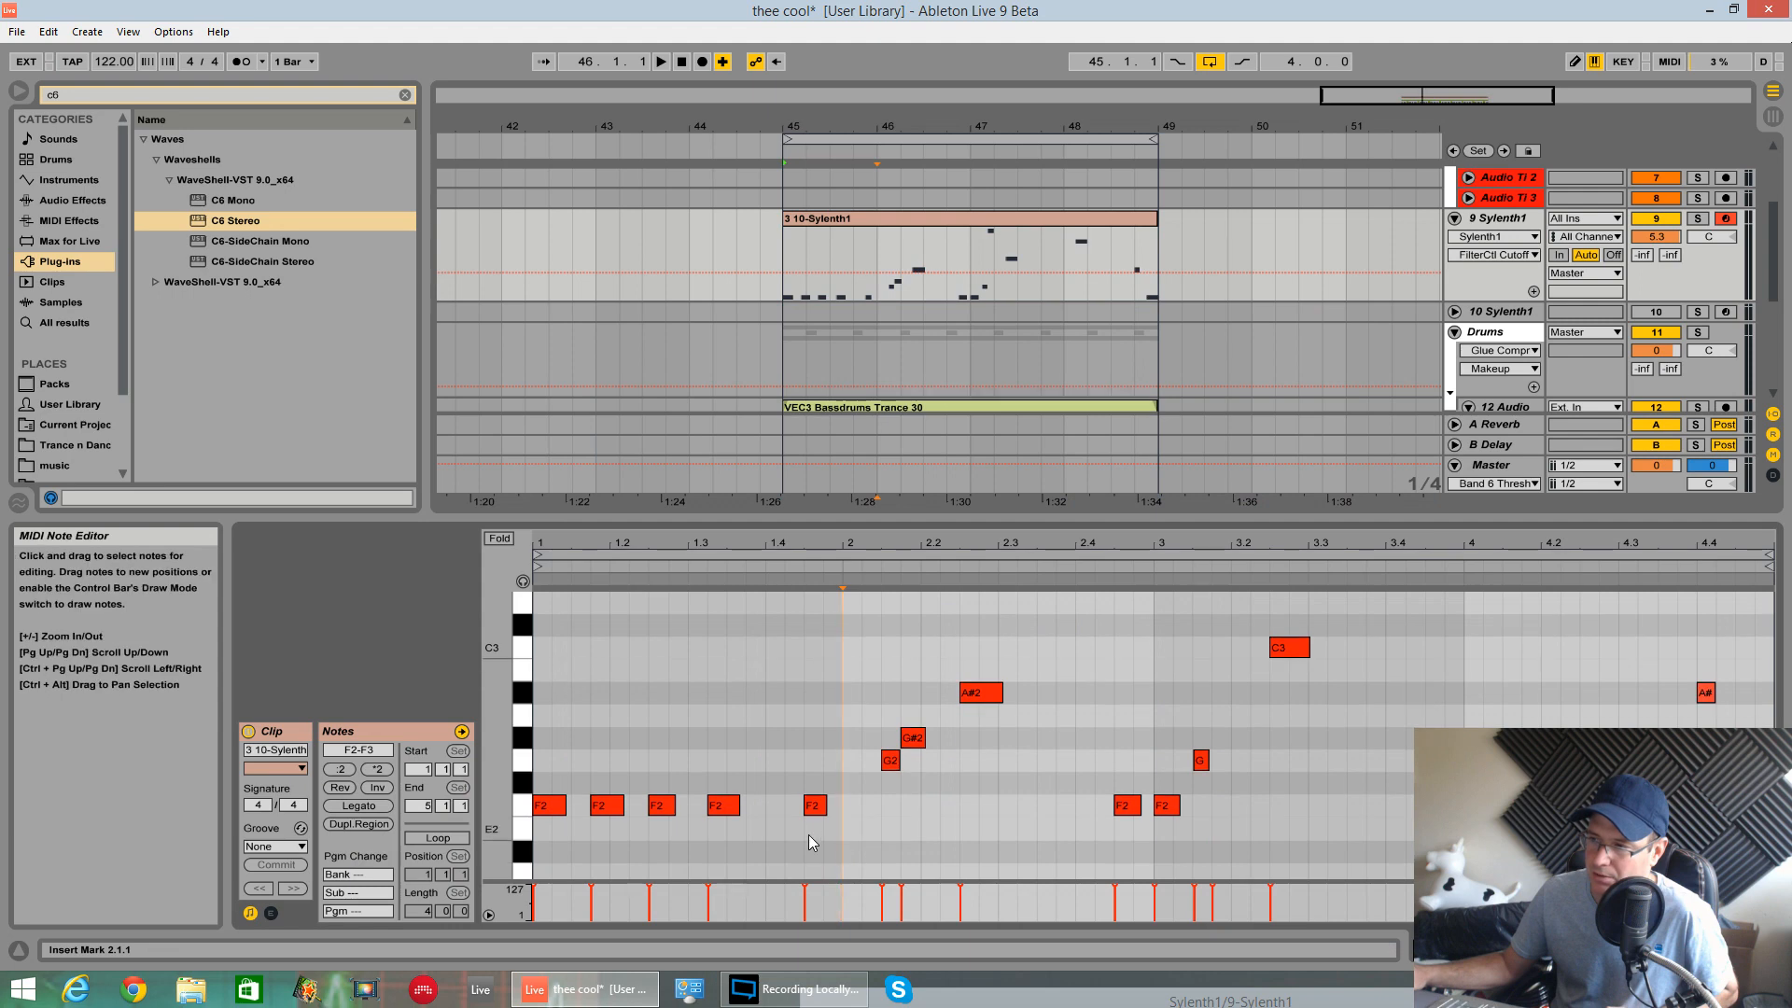
pyautogui.scroll(5, 919, 789)
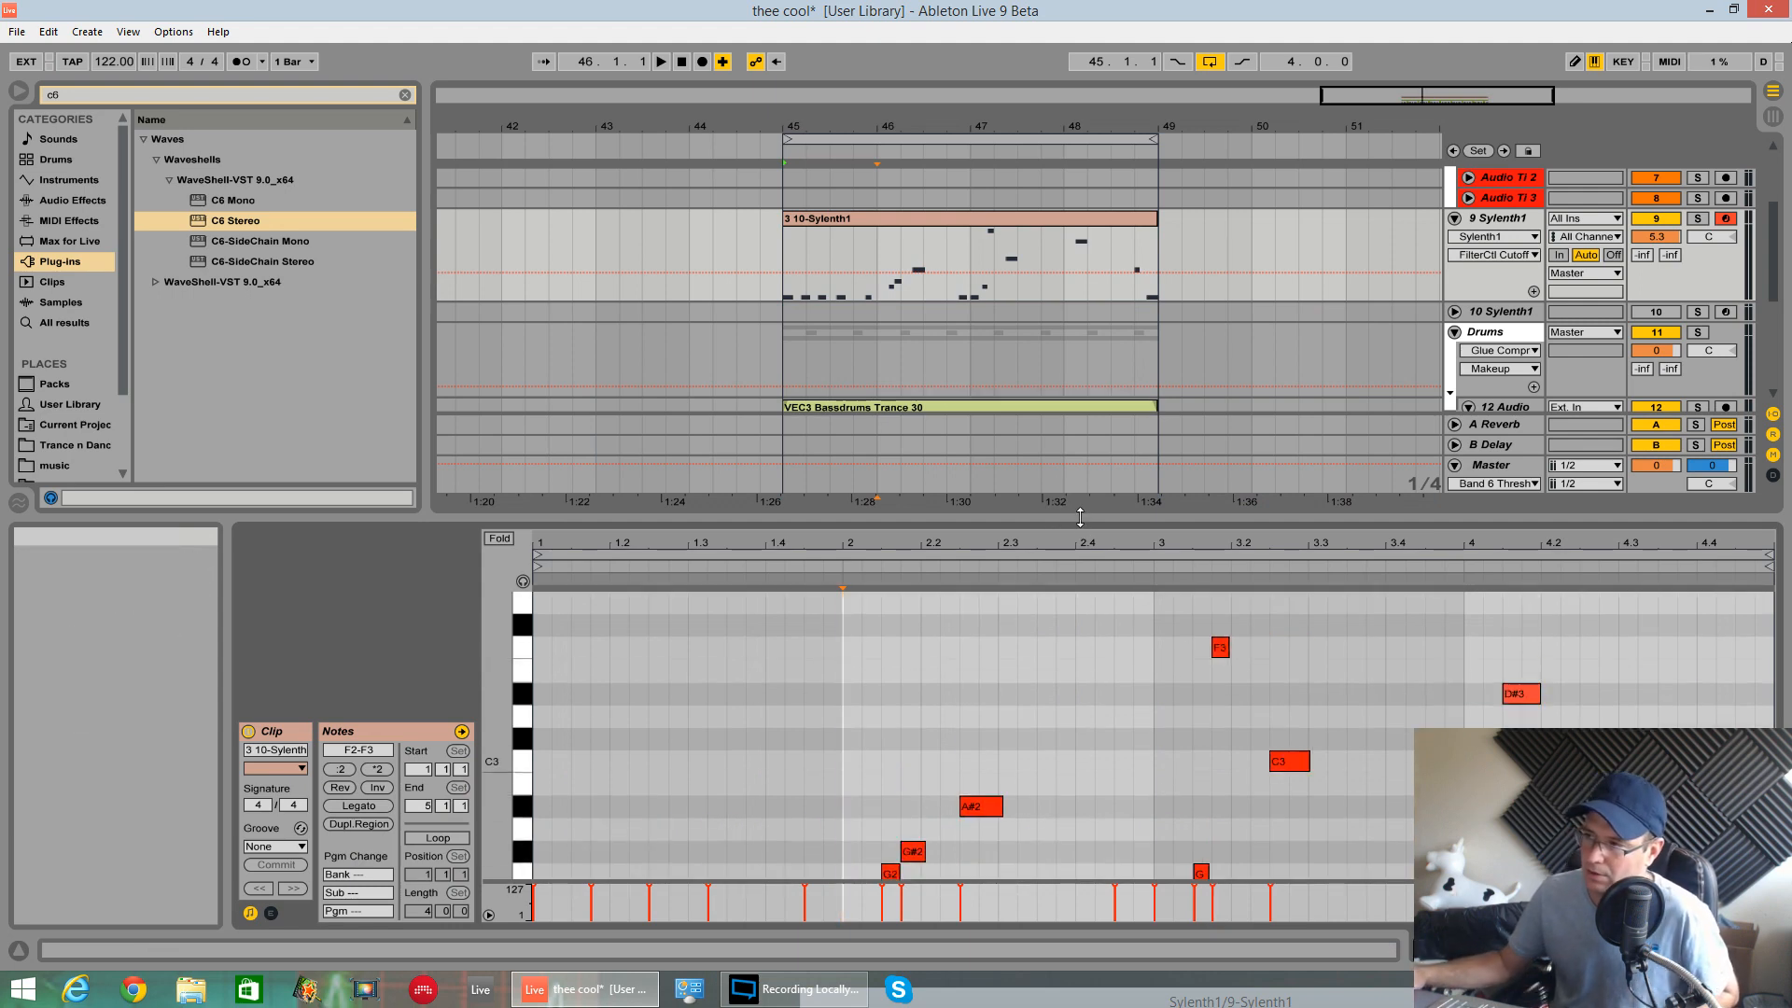
# - Shrink the note editor, bring back the 9 Sylenth1 track's synth window over the arrangement, and audition the clip
pyautogui.moveTo(1059, 517); pyautogui.dragTo(1059, 709)
pyautogui.doubleClick(1500, 218)
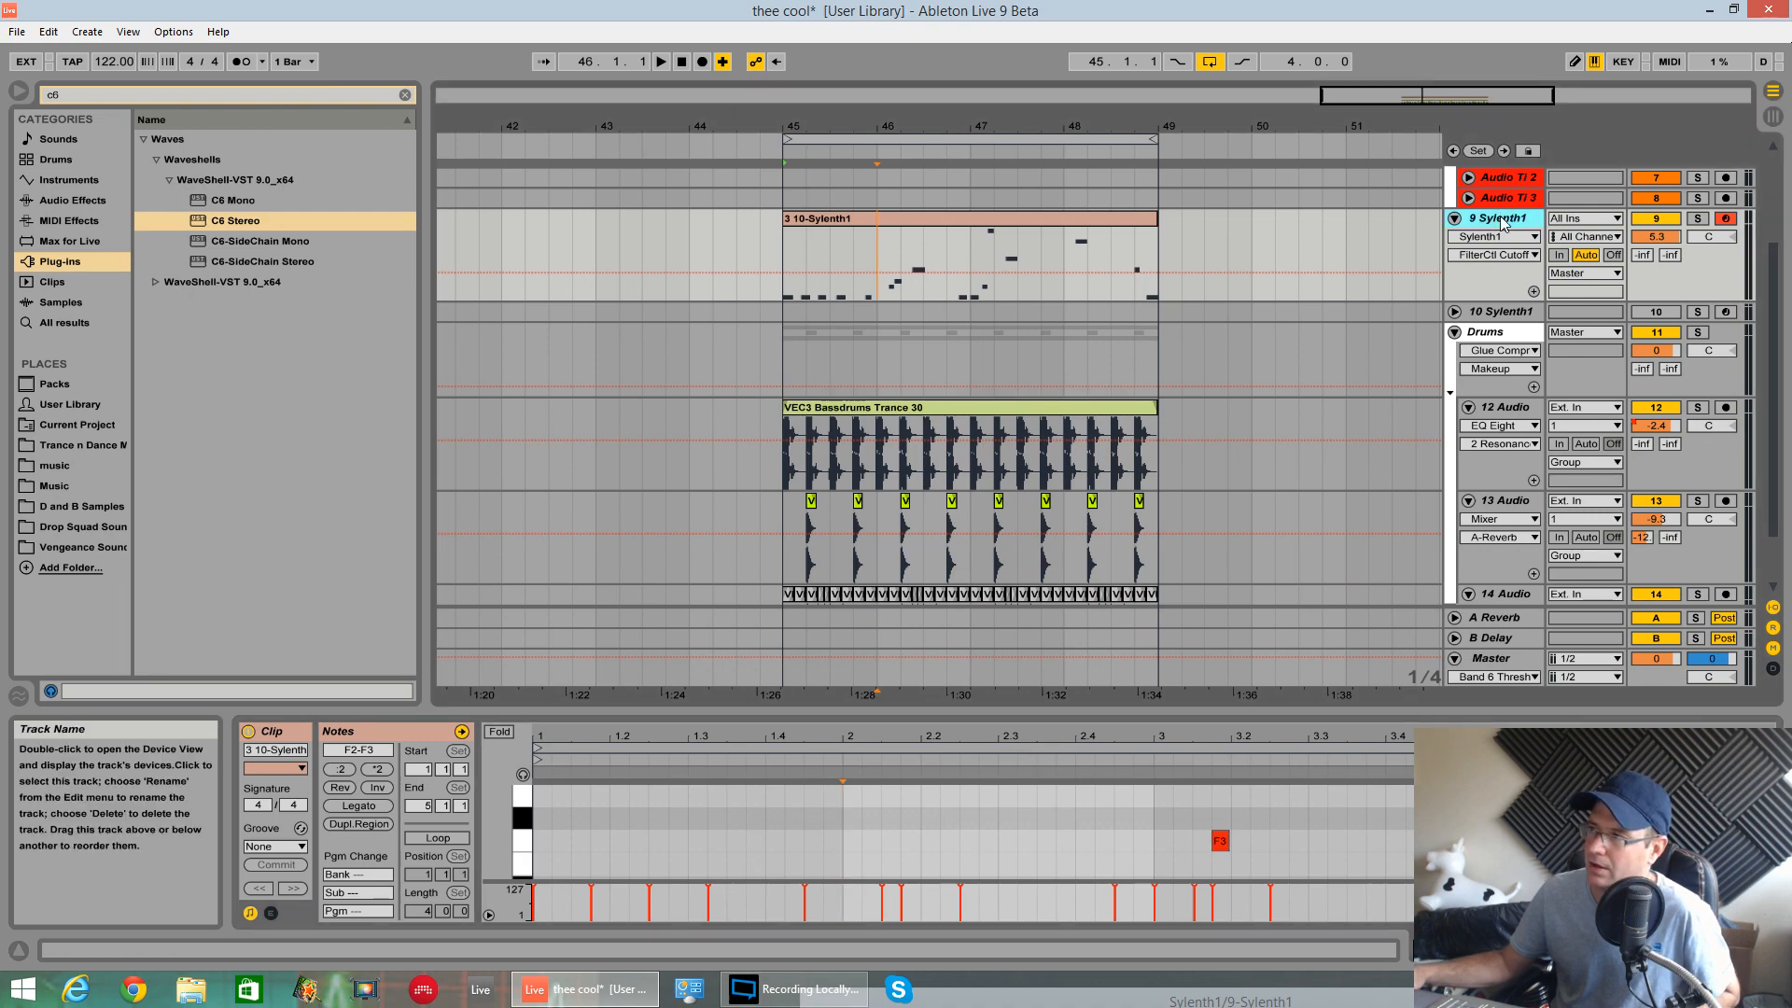
pyautogui.click(293, 730)
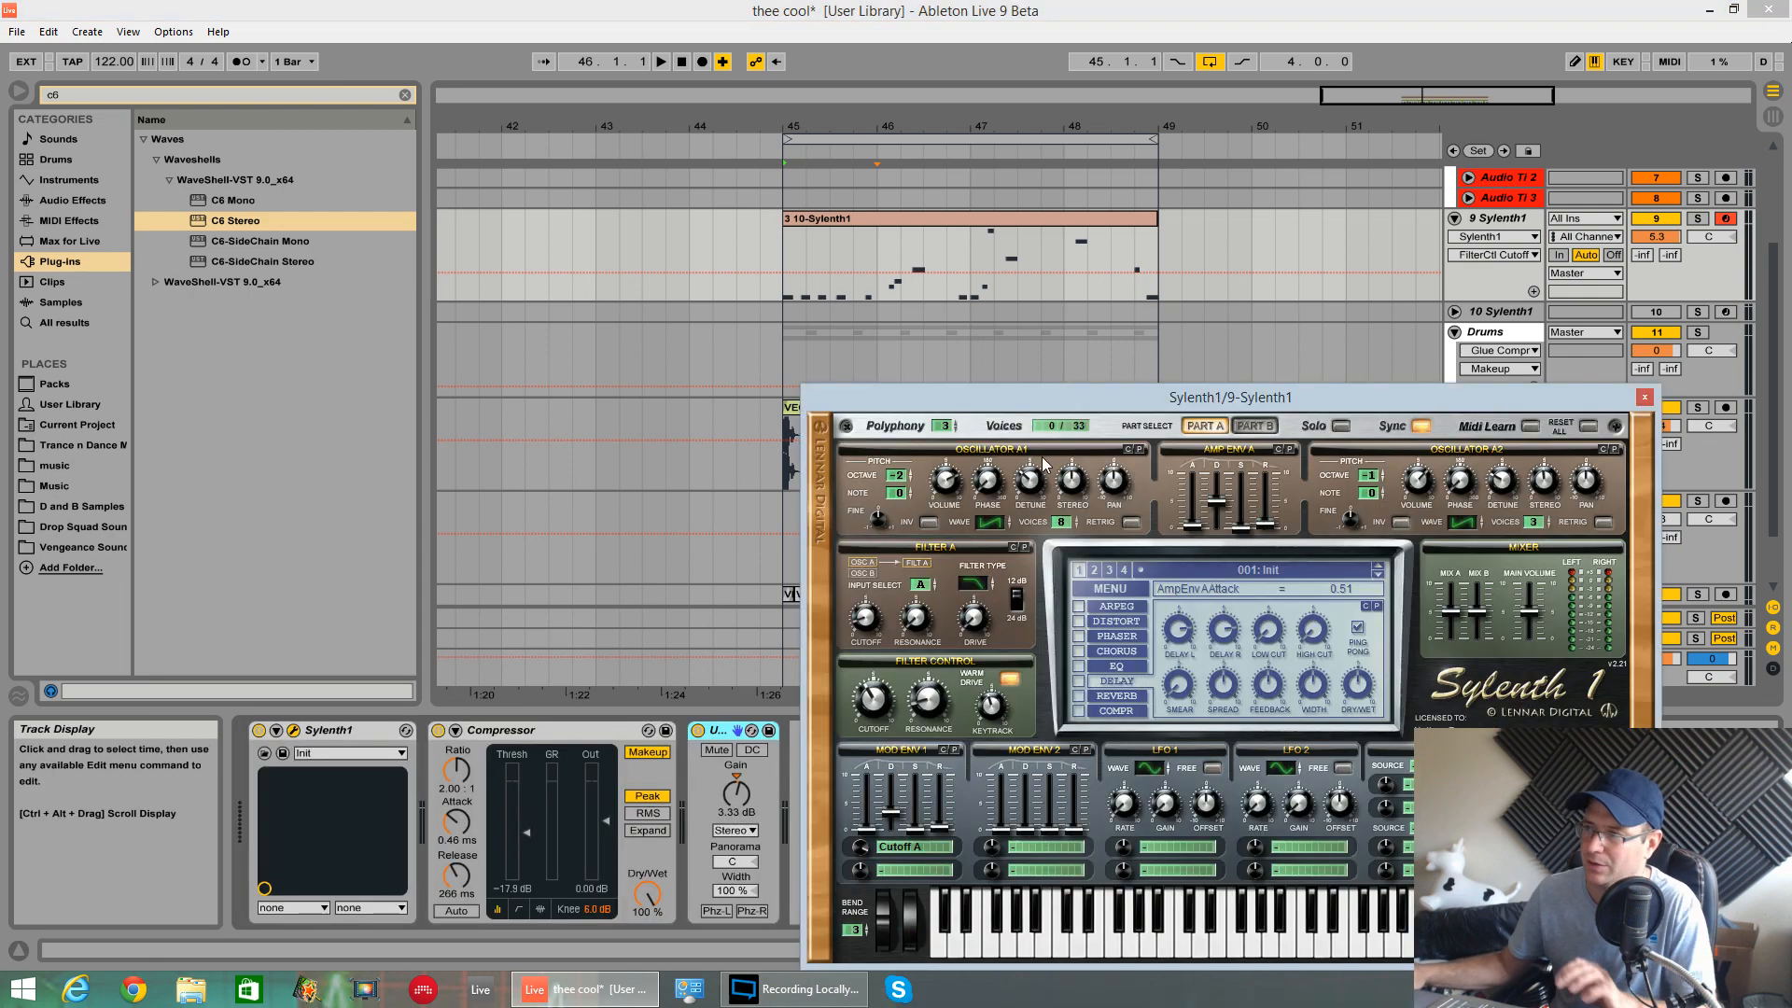
pyautogui.press('space')
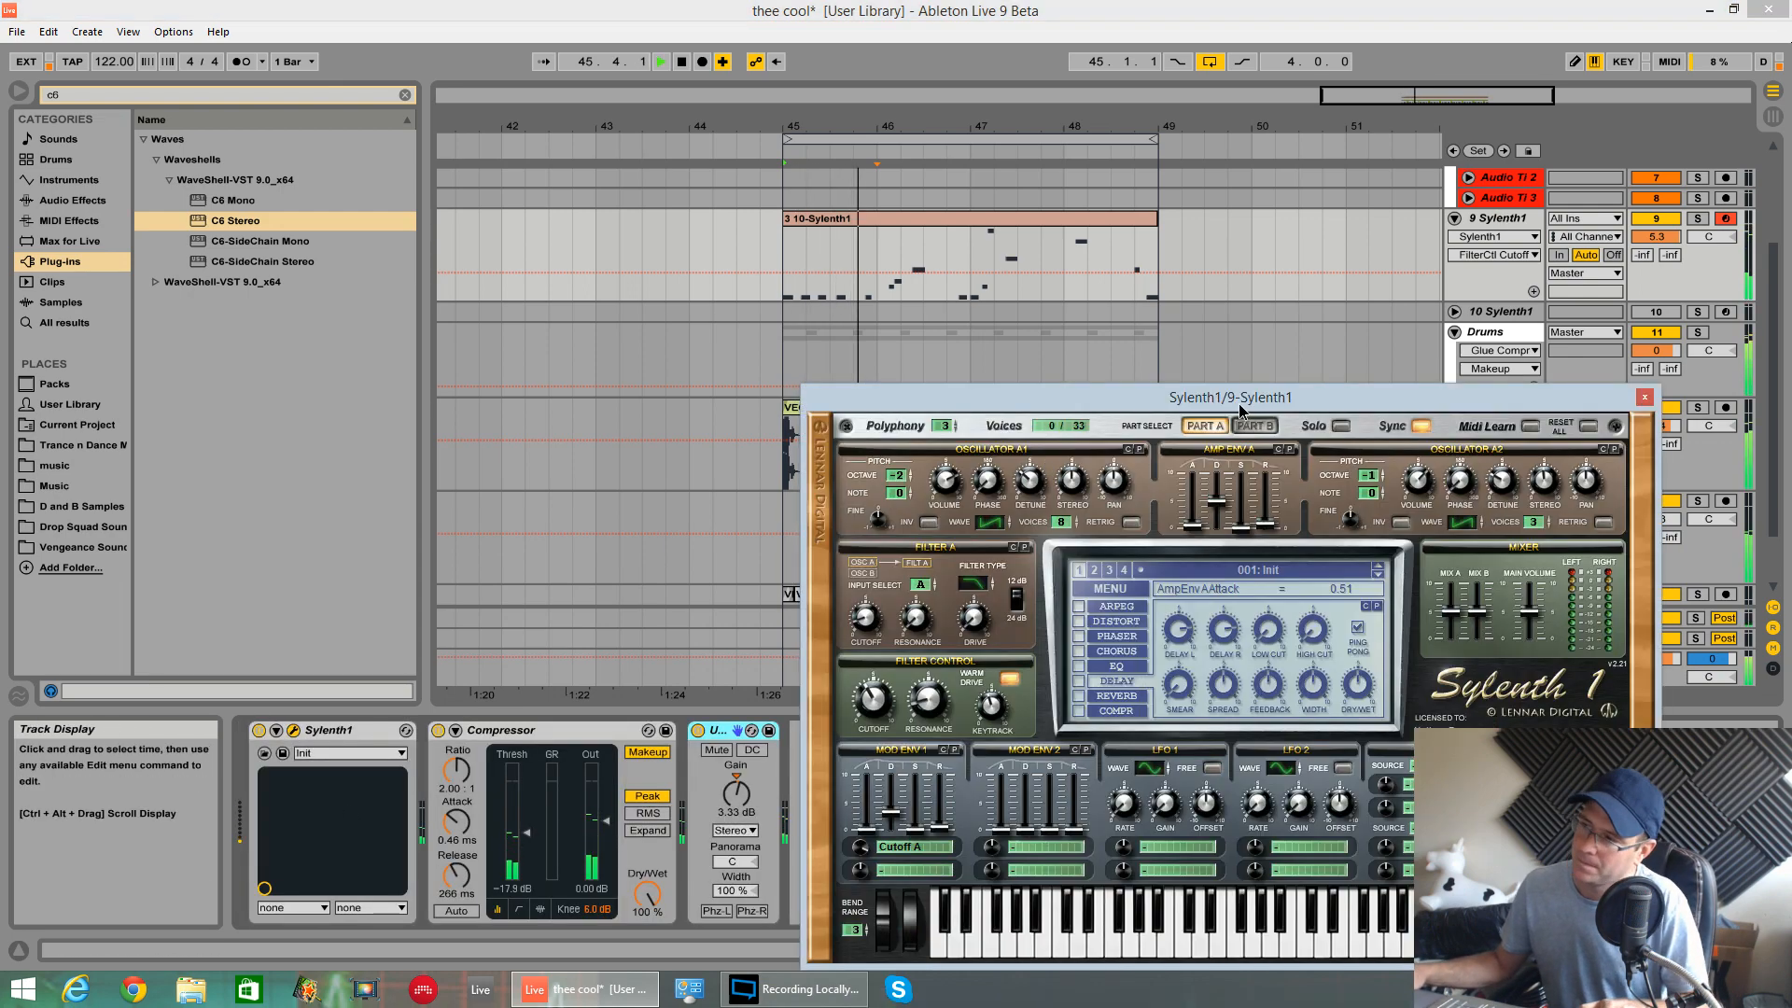
pyautogui.moveTo(1239, 403); pyautogui.dragTo(972, 293)
pyautogui.press('space')
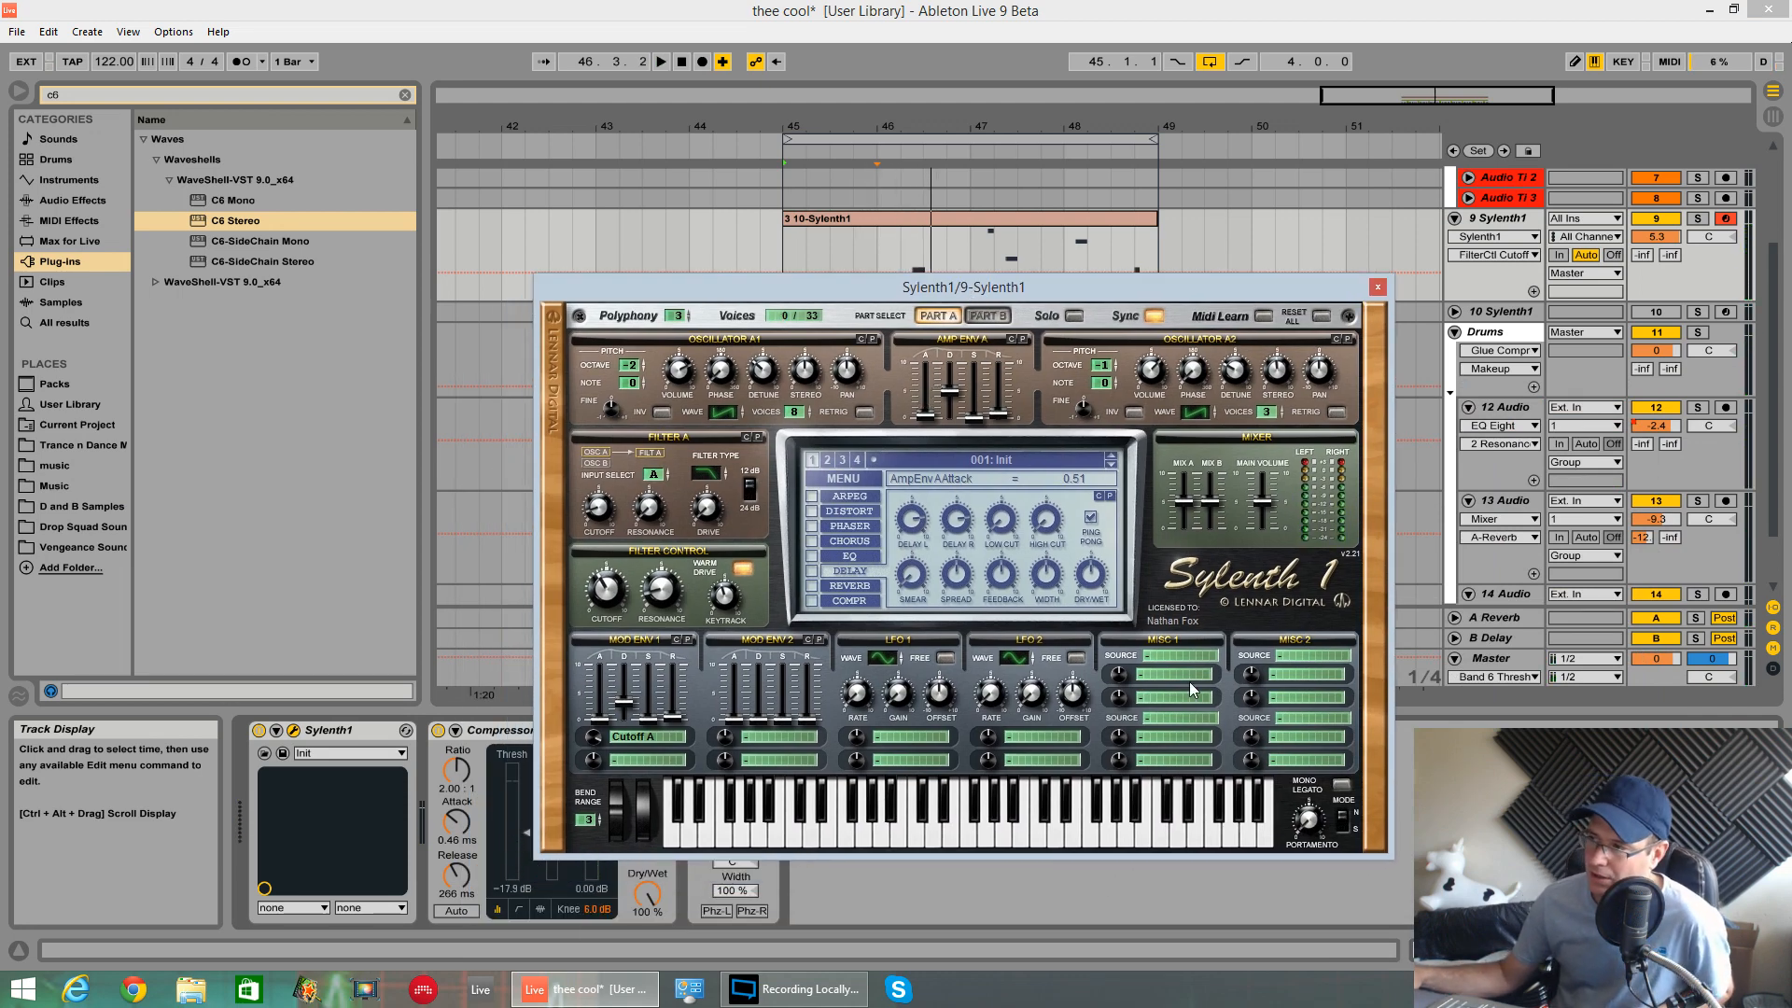
# - In the first Misc 1 slot, choose KeyTrack as the modulation source and Cutoff A as its destination
pyautogui.click(1172, 655)
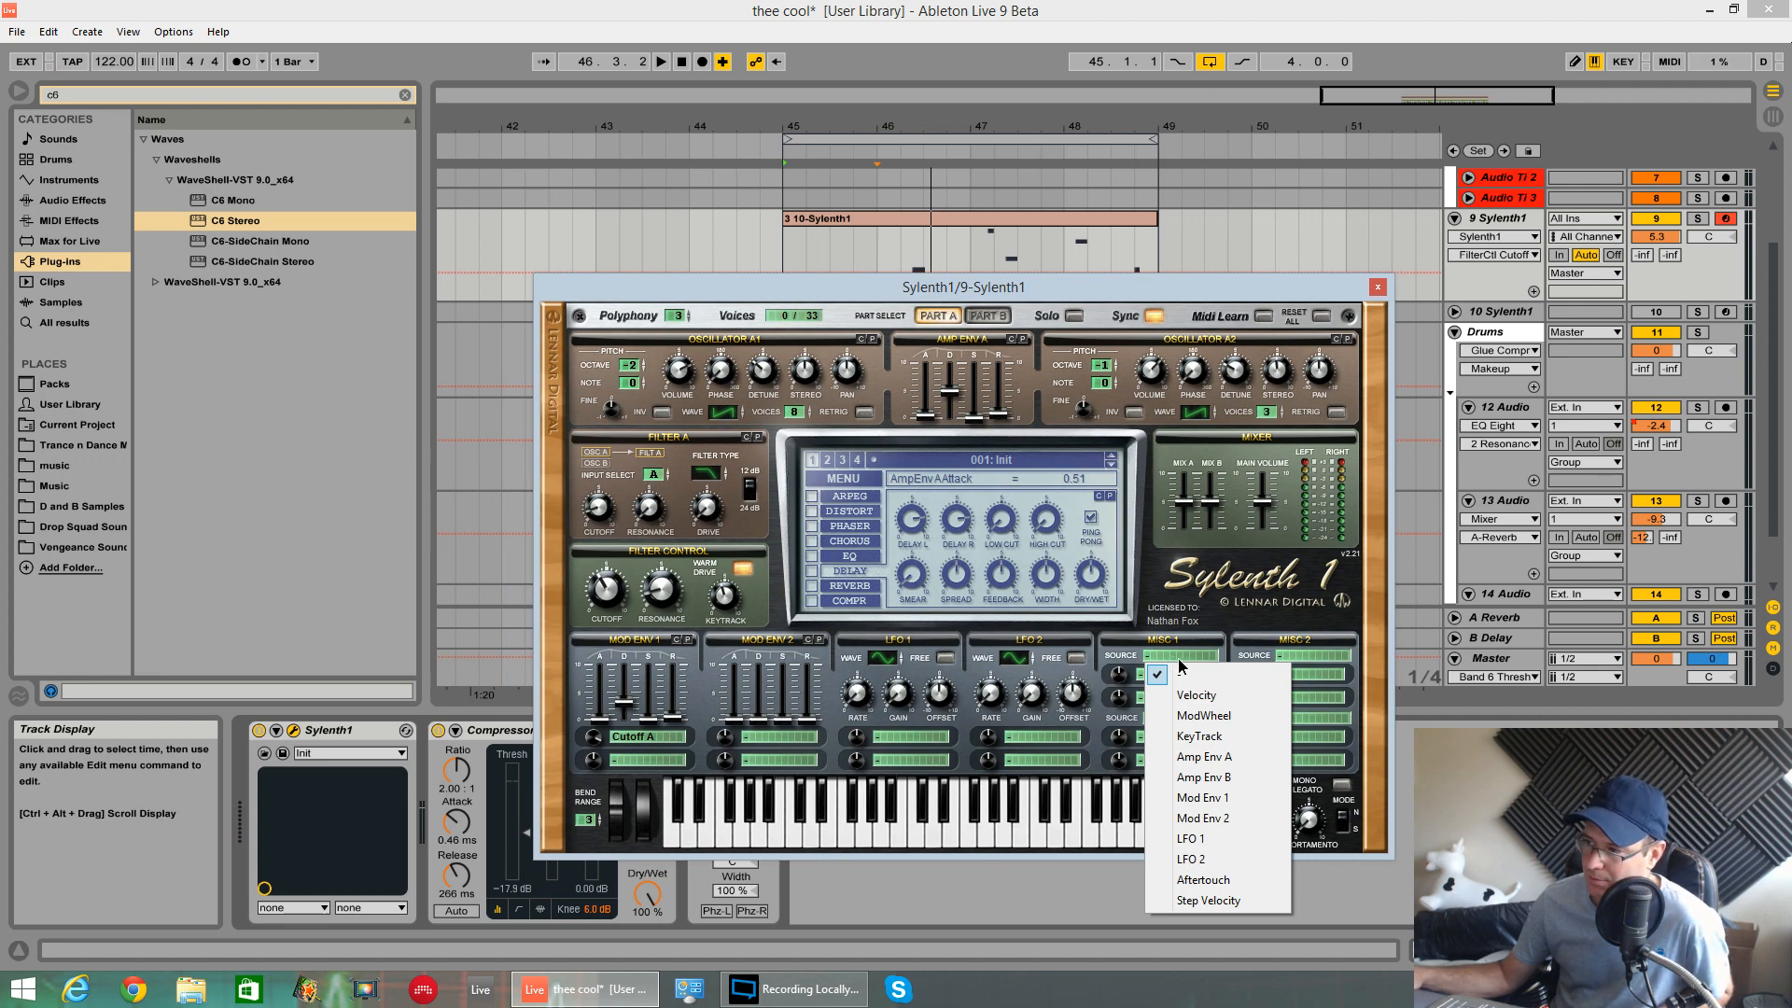
pyautogui.click(1195, 736)
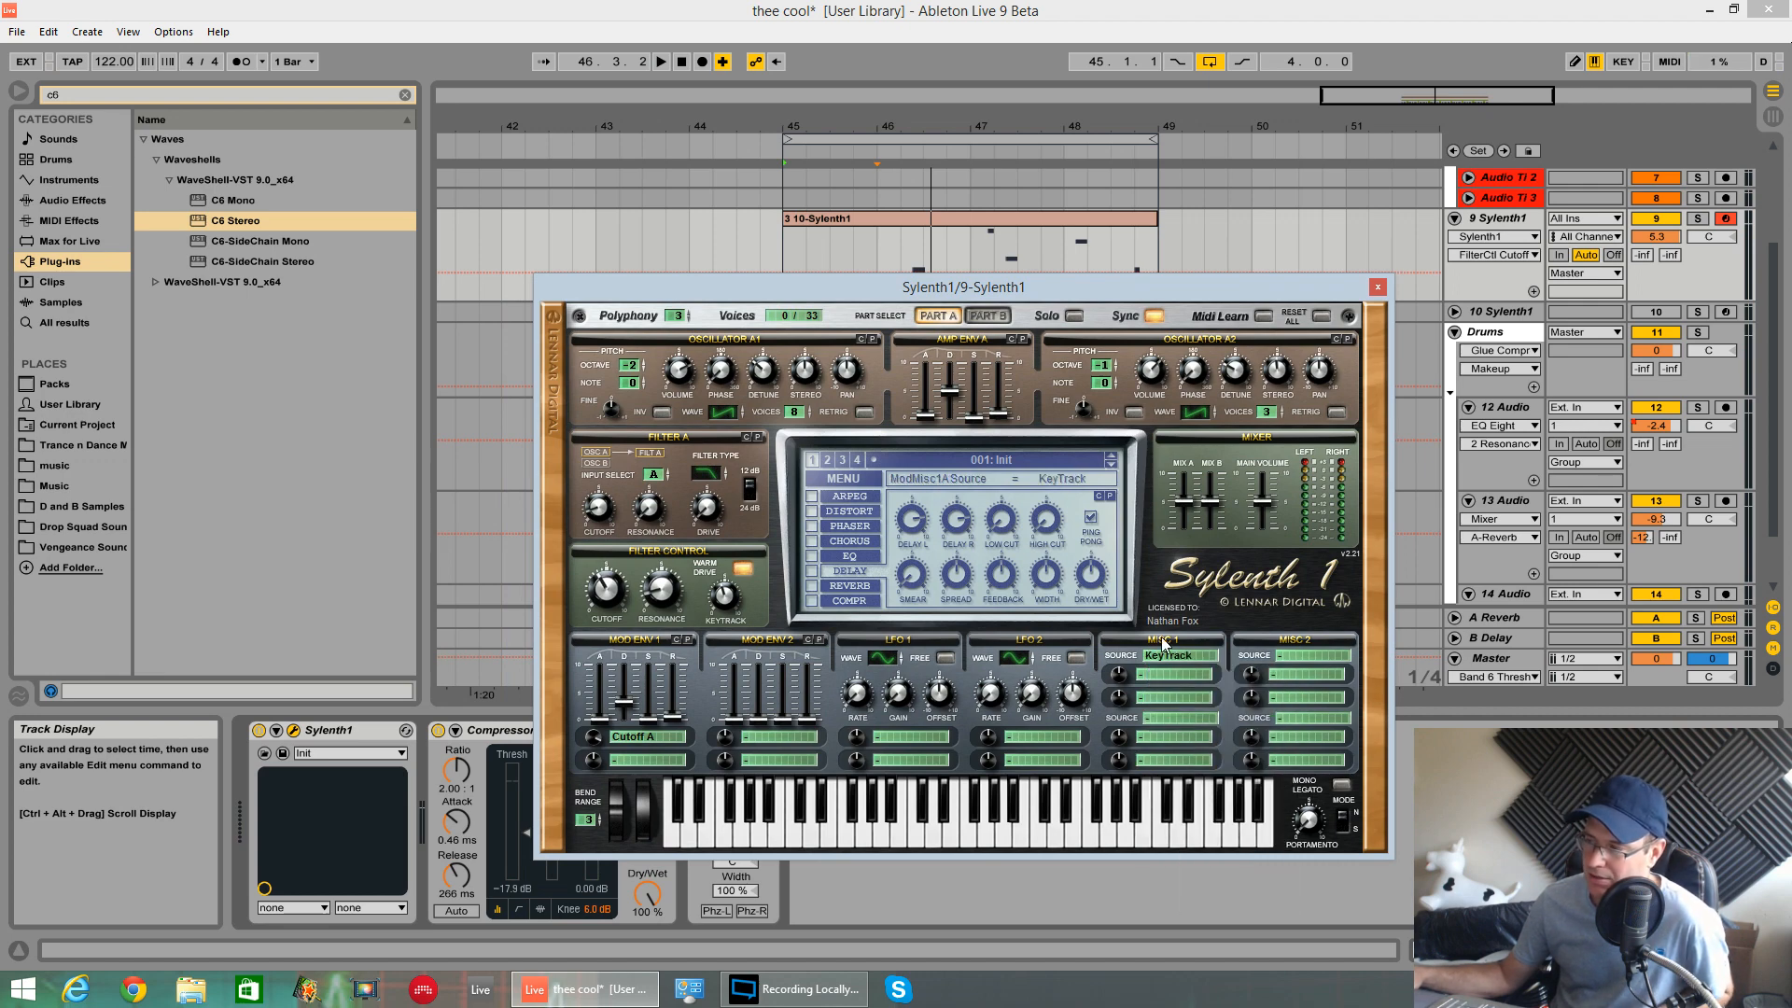
pyautogui.click(1172, 681)
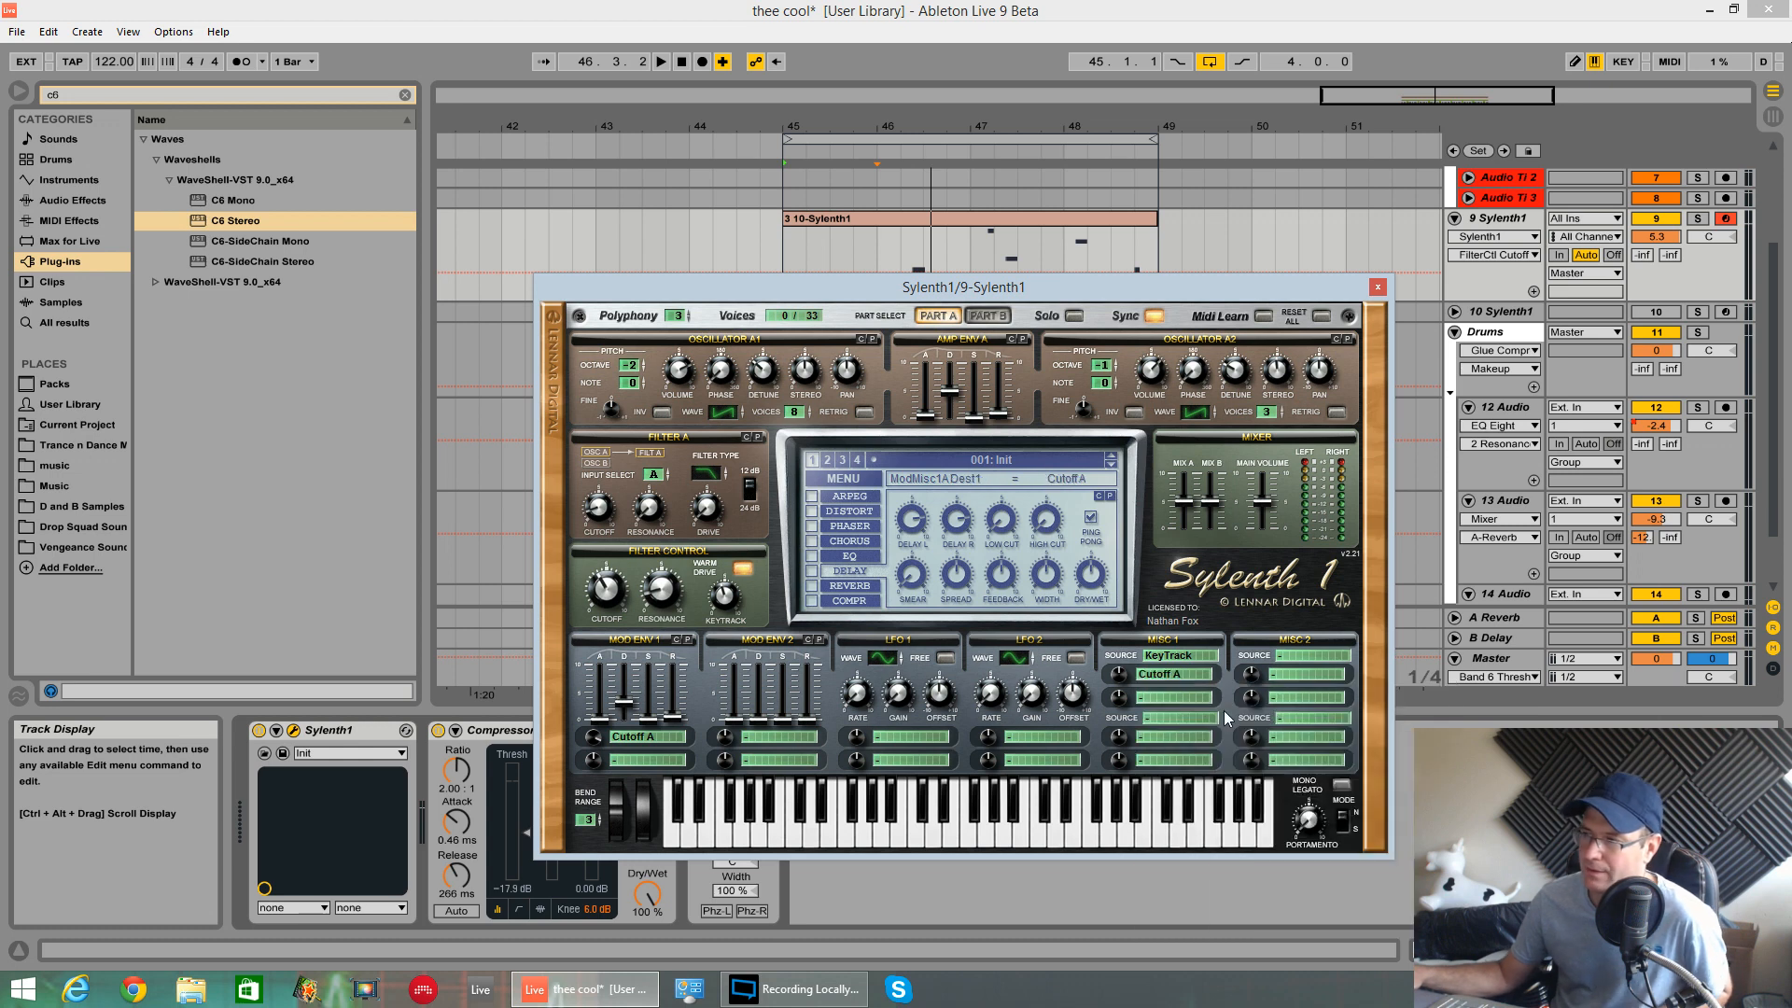
pyautogui.click(1279, 714)
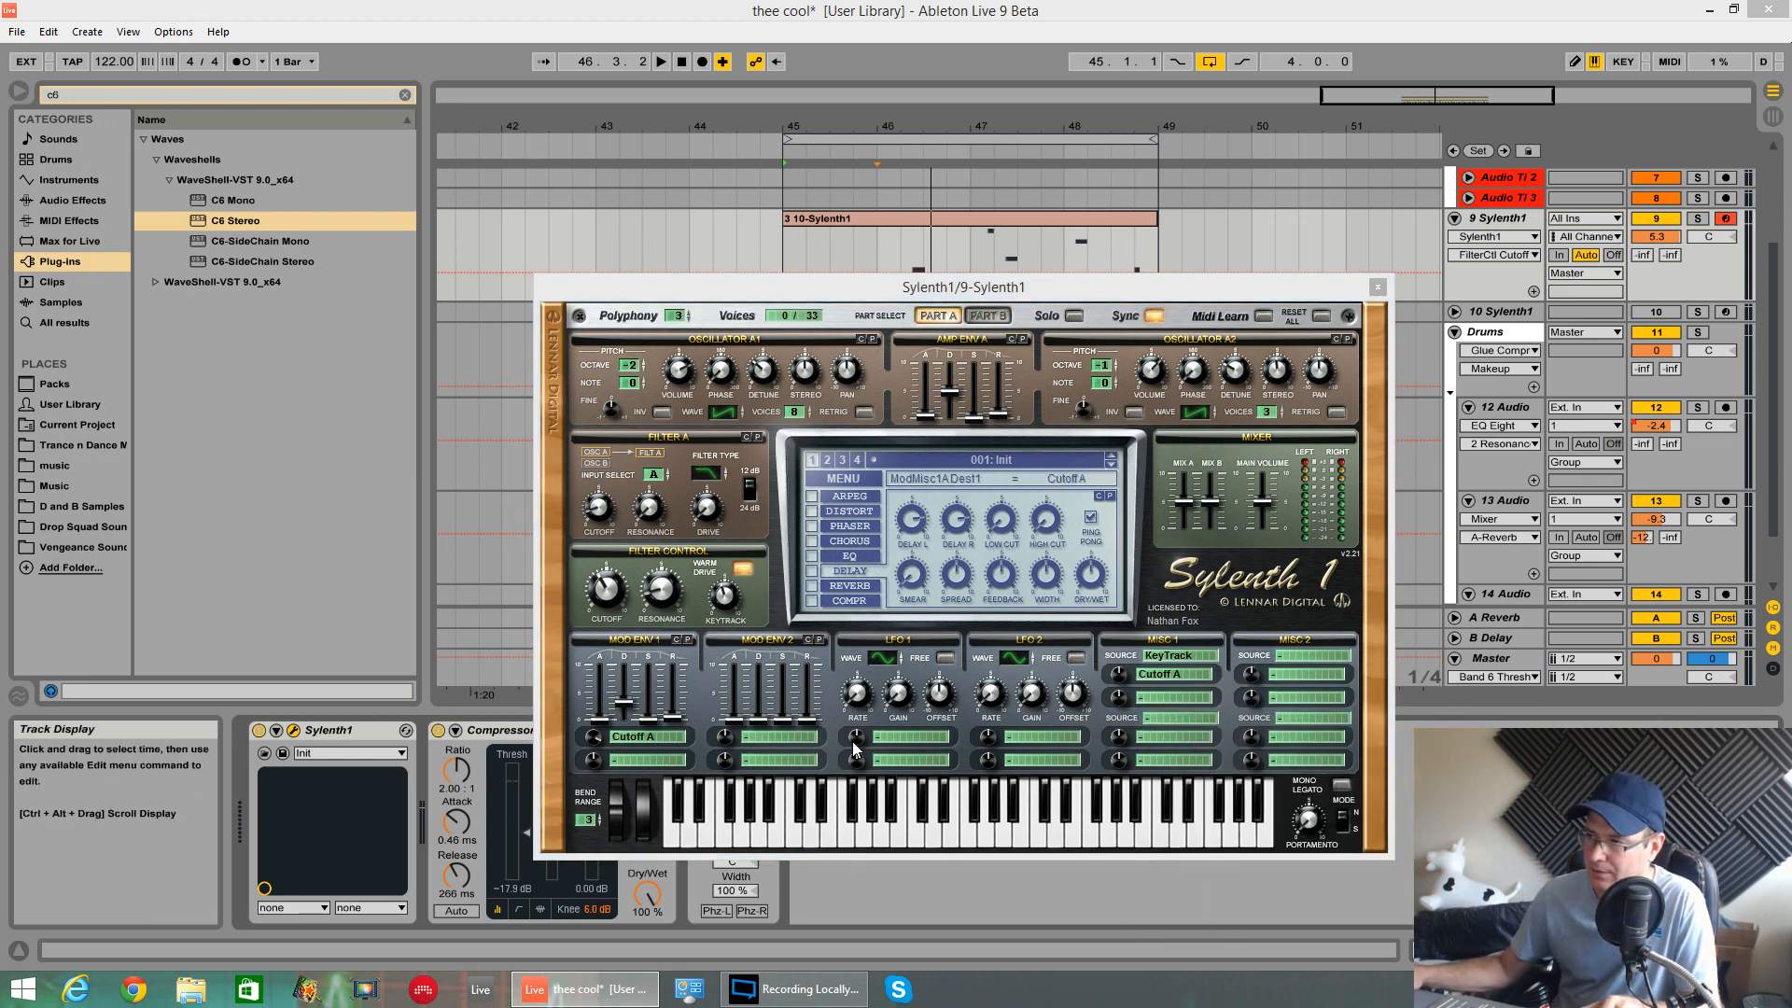
# - Set the Misc 1 KeyTrack amount on Cutoff A to 0.95 during playback and audition the bassline
pyautogui.press('space')
pyautogui.click(1122, 680)
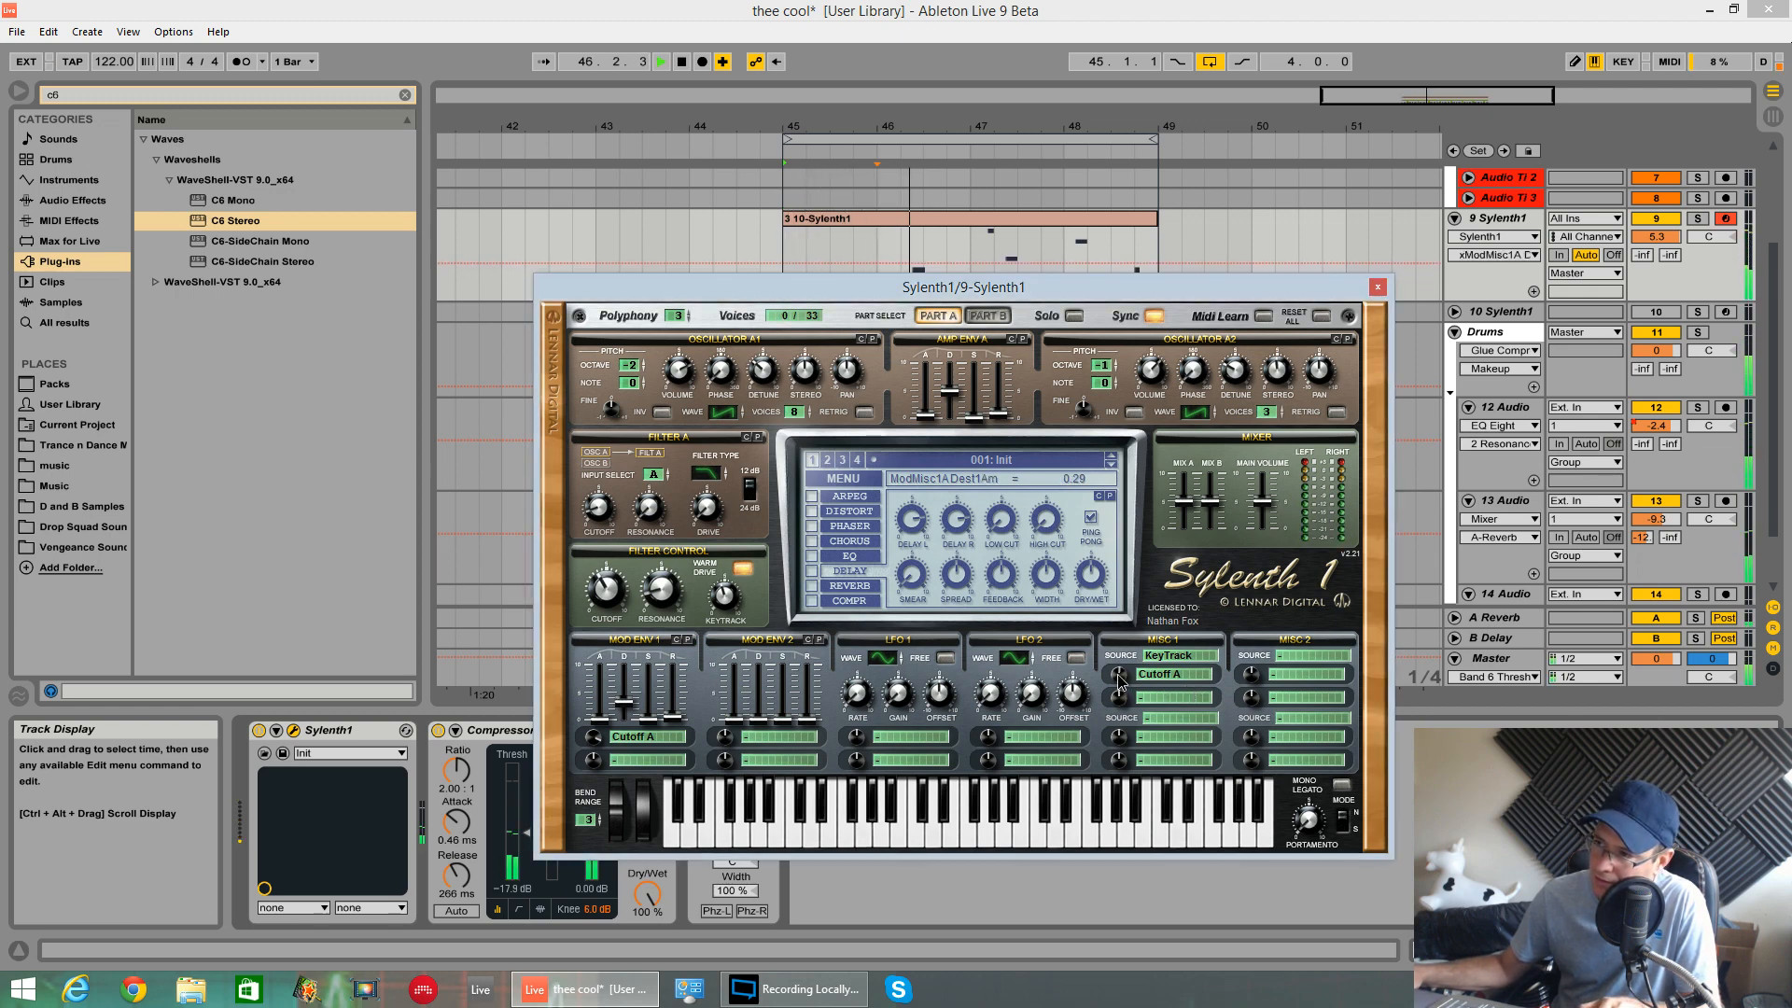
pyautogui.moveTo(1119, 672); pyautogui.dragTo(1118, 667)
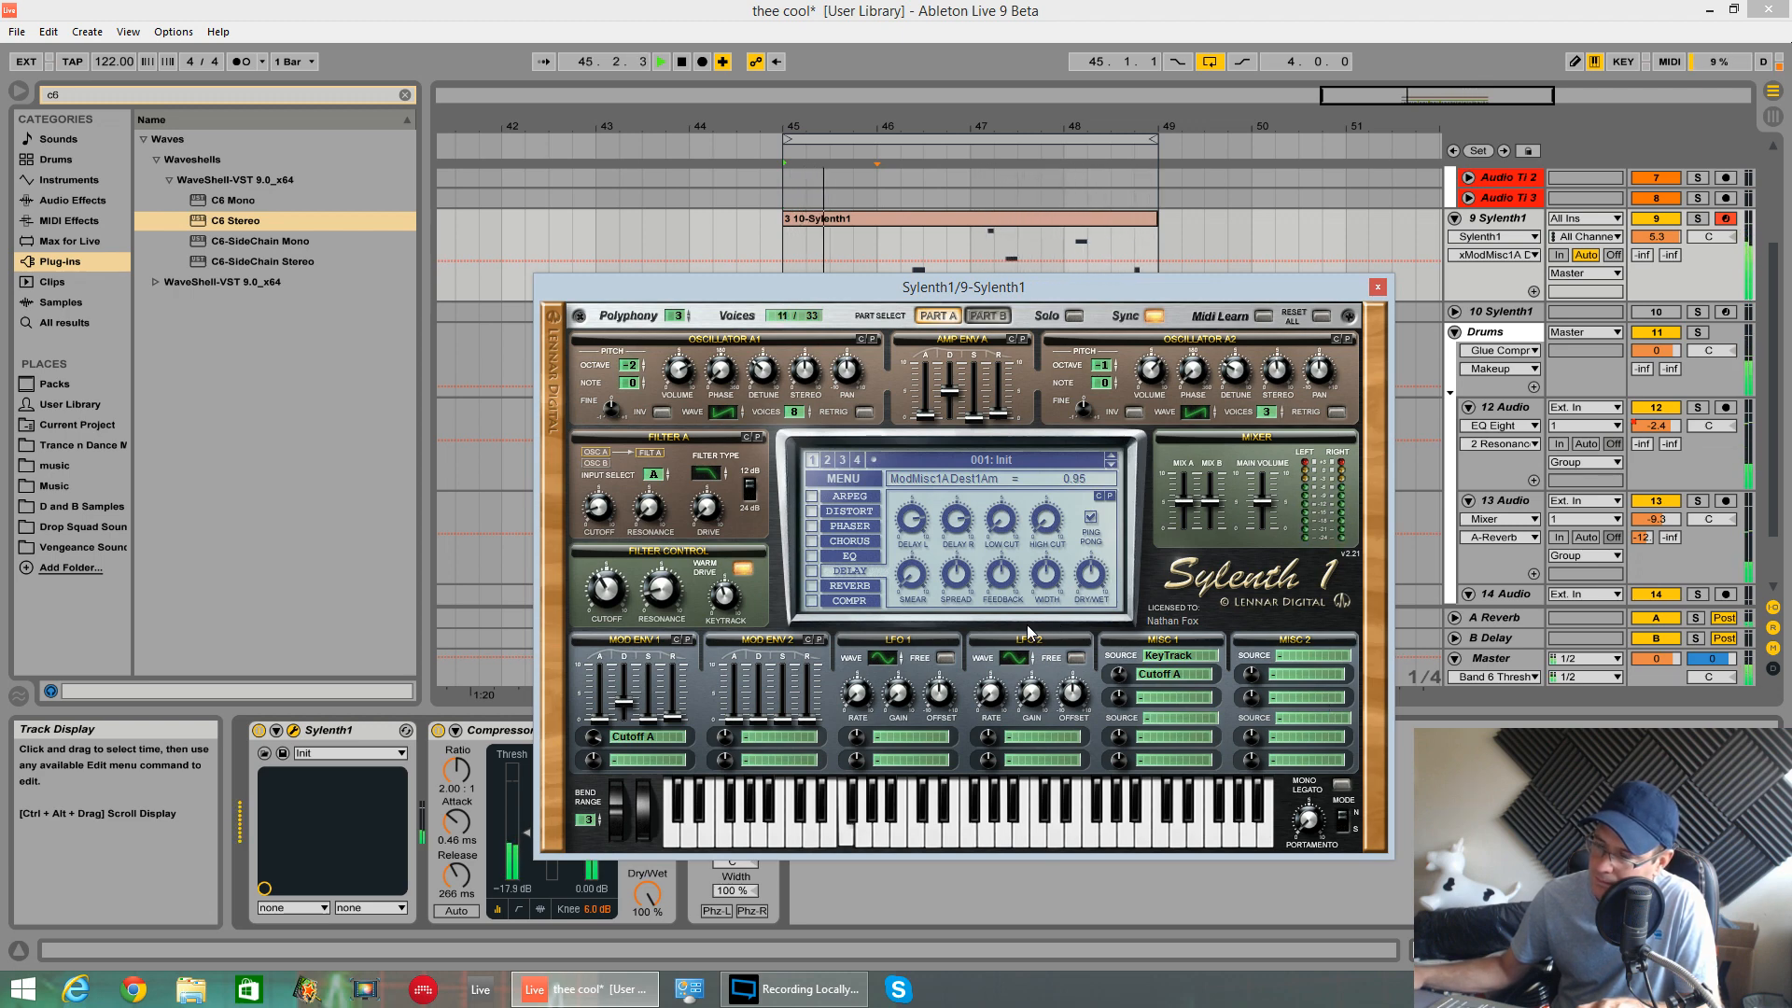
pyautogui.press('space')
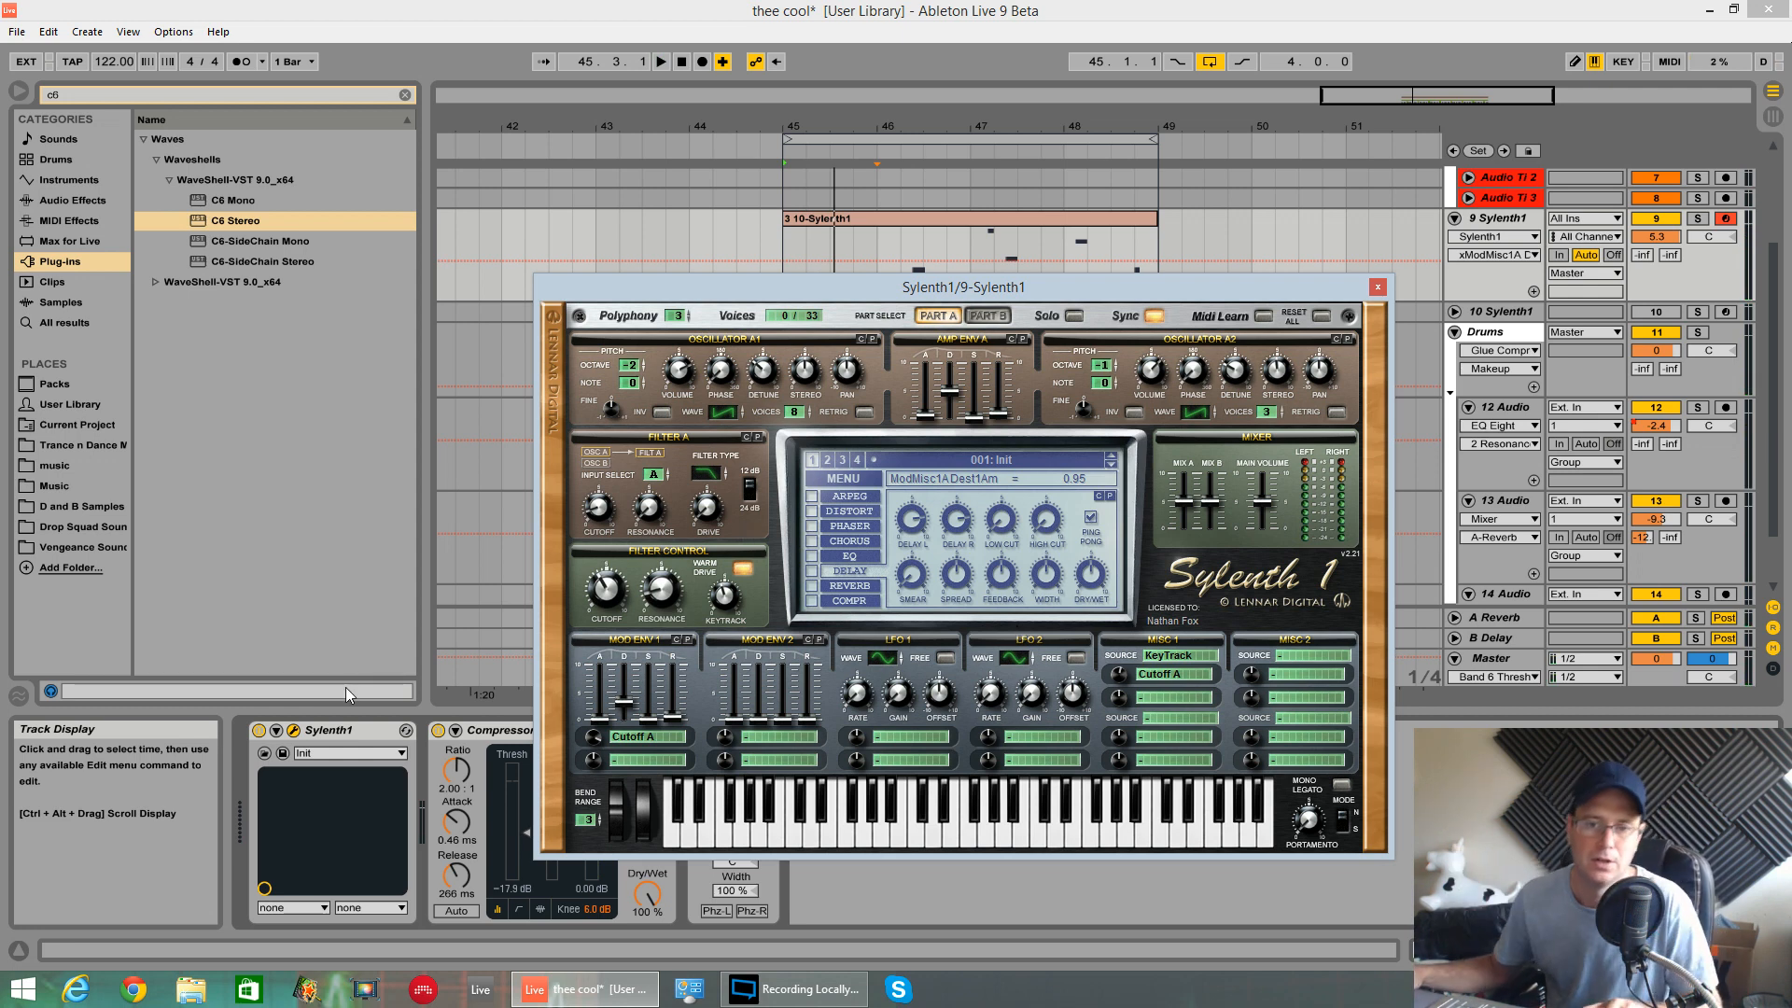
pyautogui.press('space')
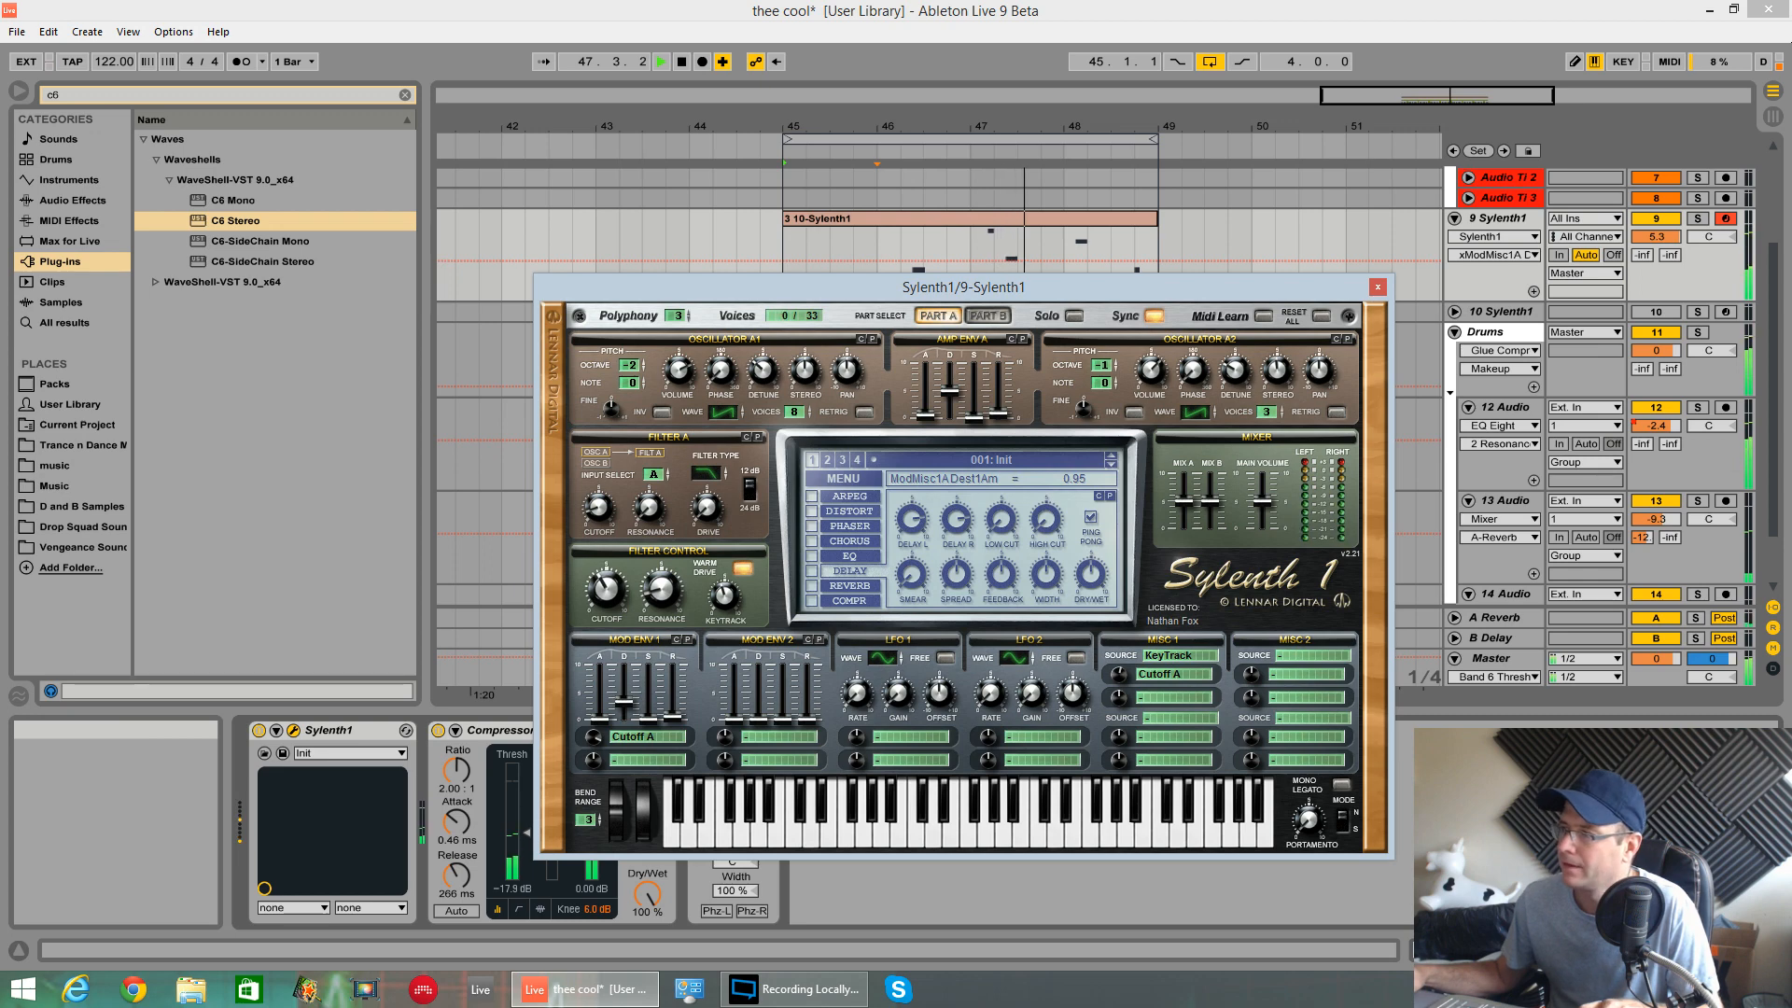
pyautogui.press('space')
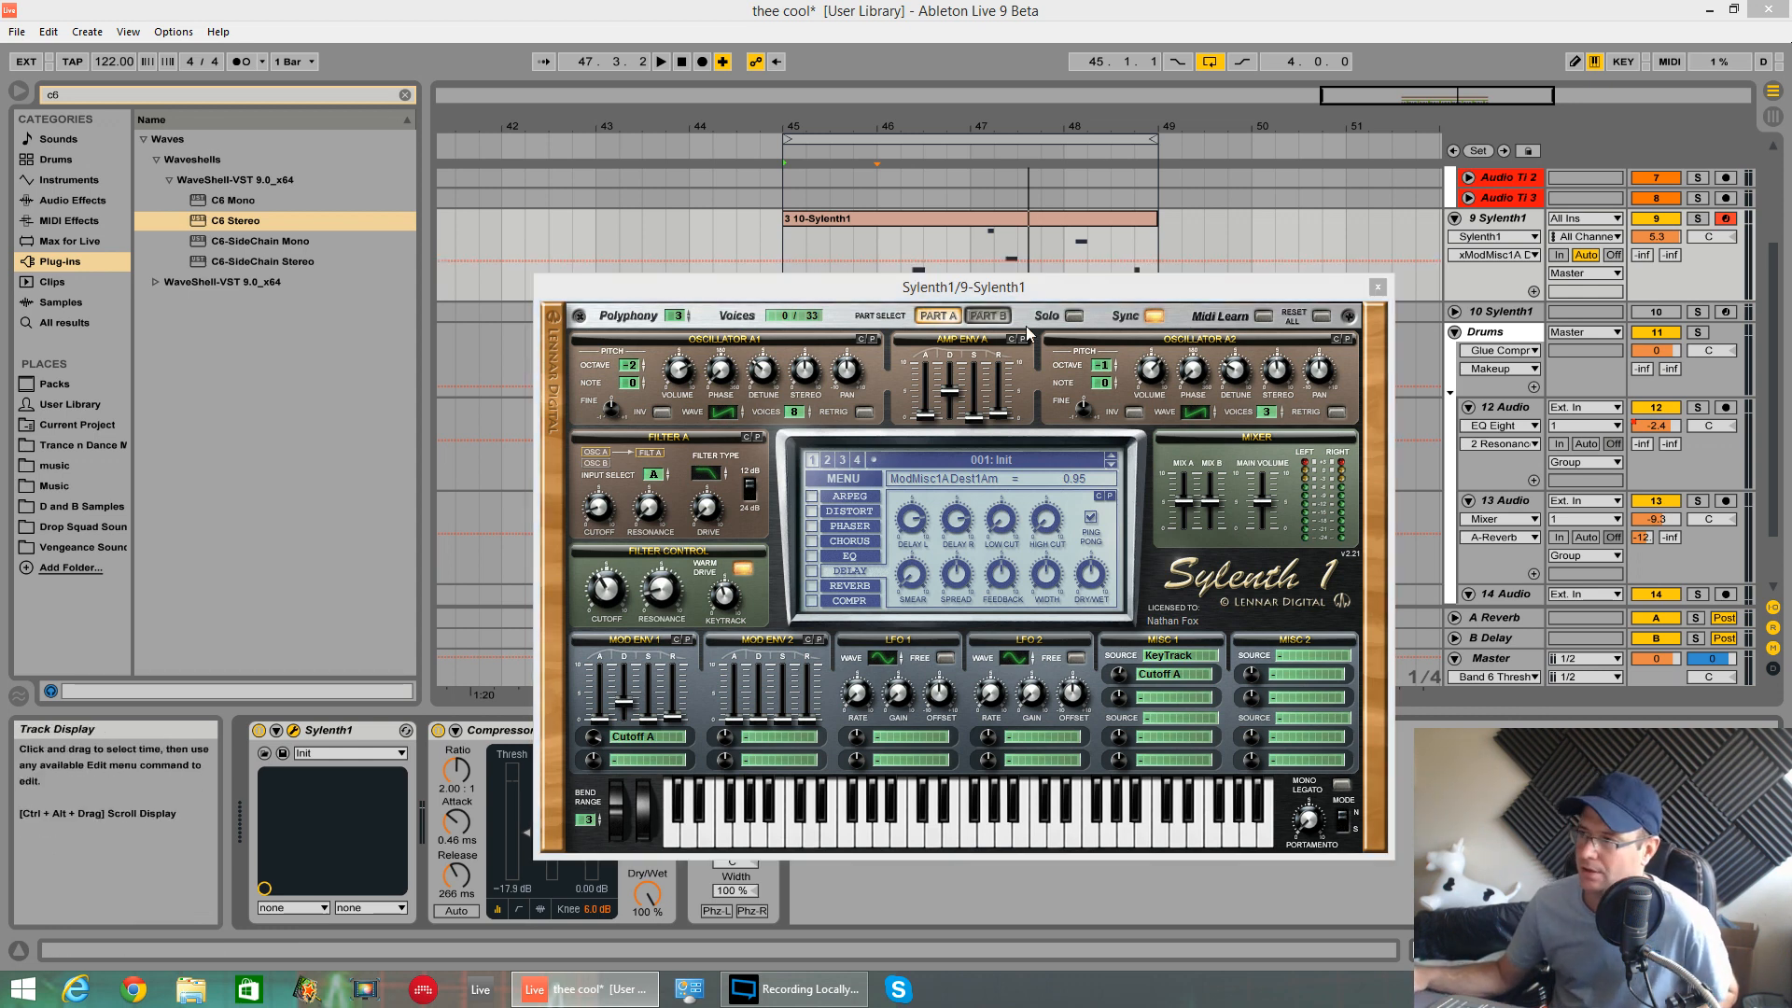
# - Show Part B and set Oscillator B1 to 2 voices, retrigger off and octave -2
pyautogui.click(985, 318)
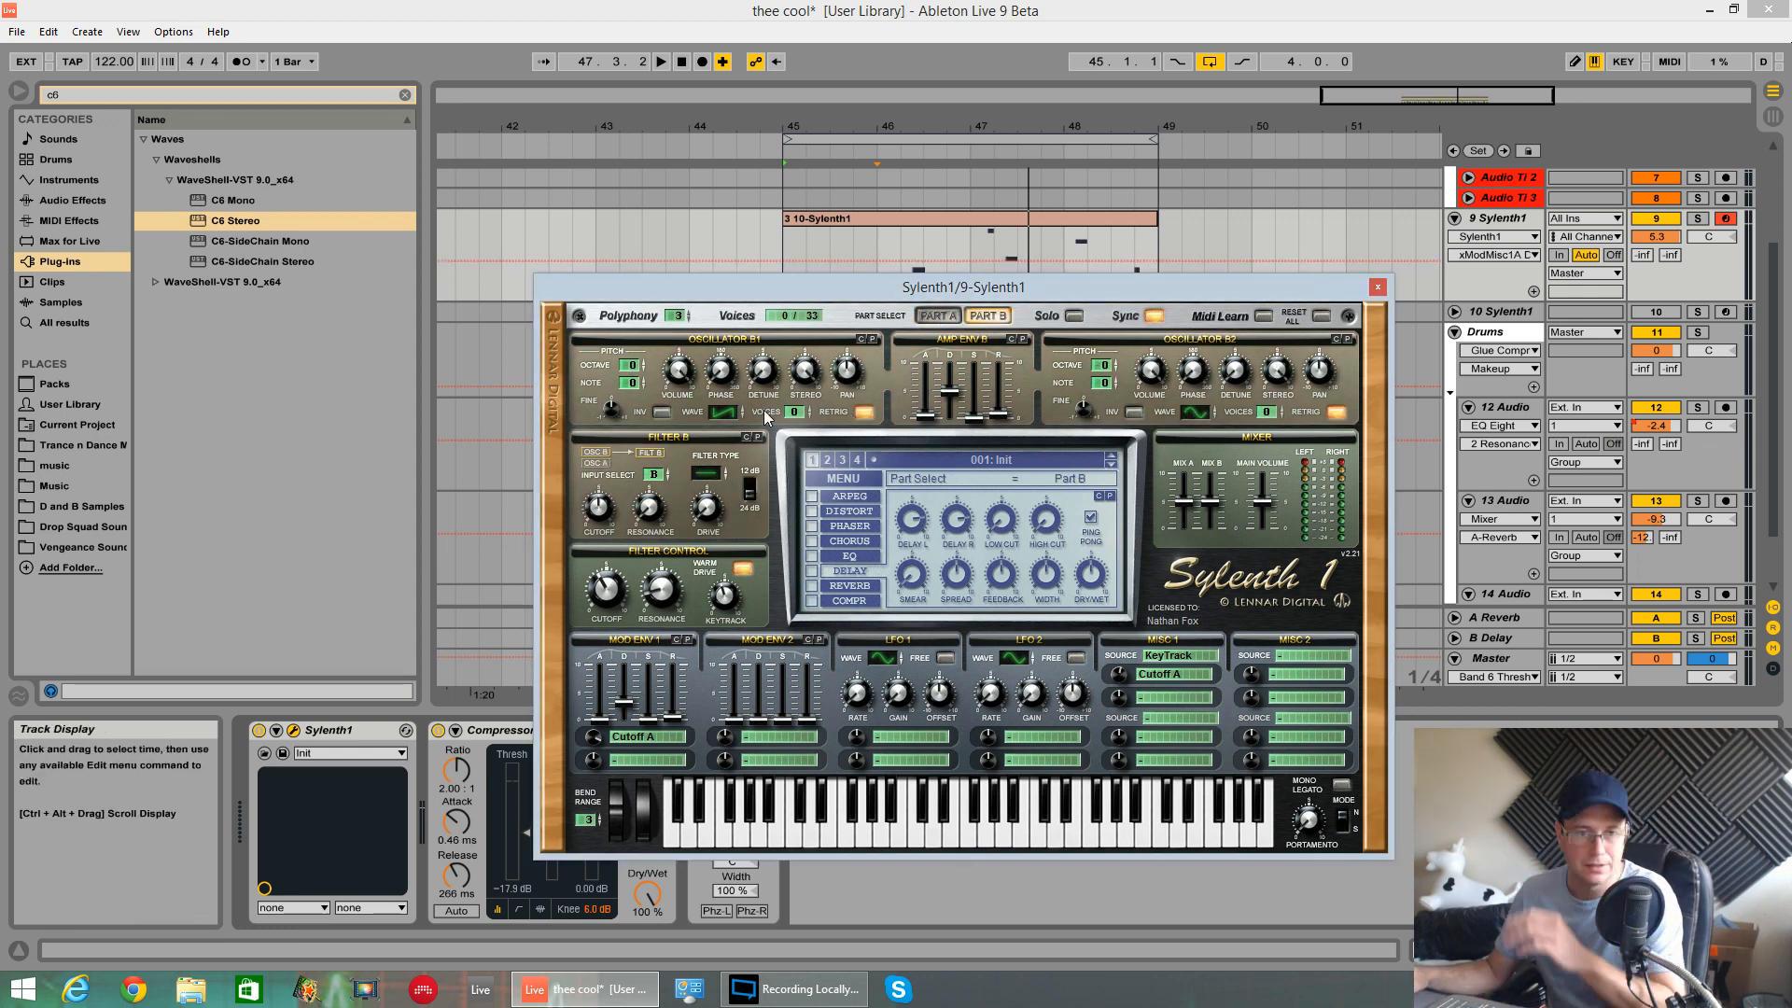
pyautogui.moveTo(732, 410); pyautogui.dragTo(796, 403)
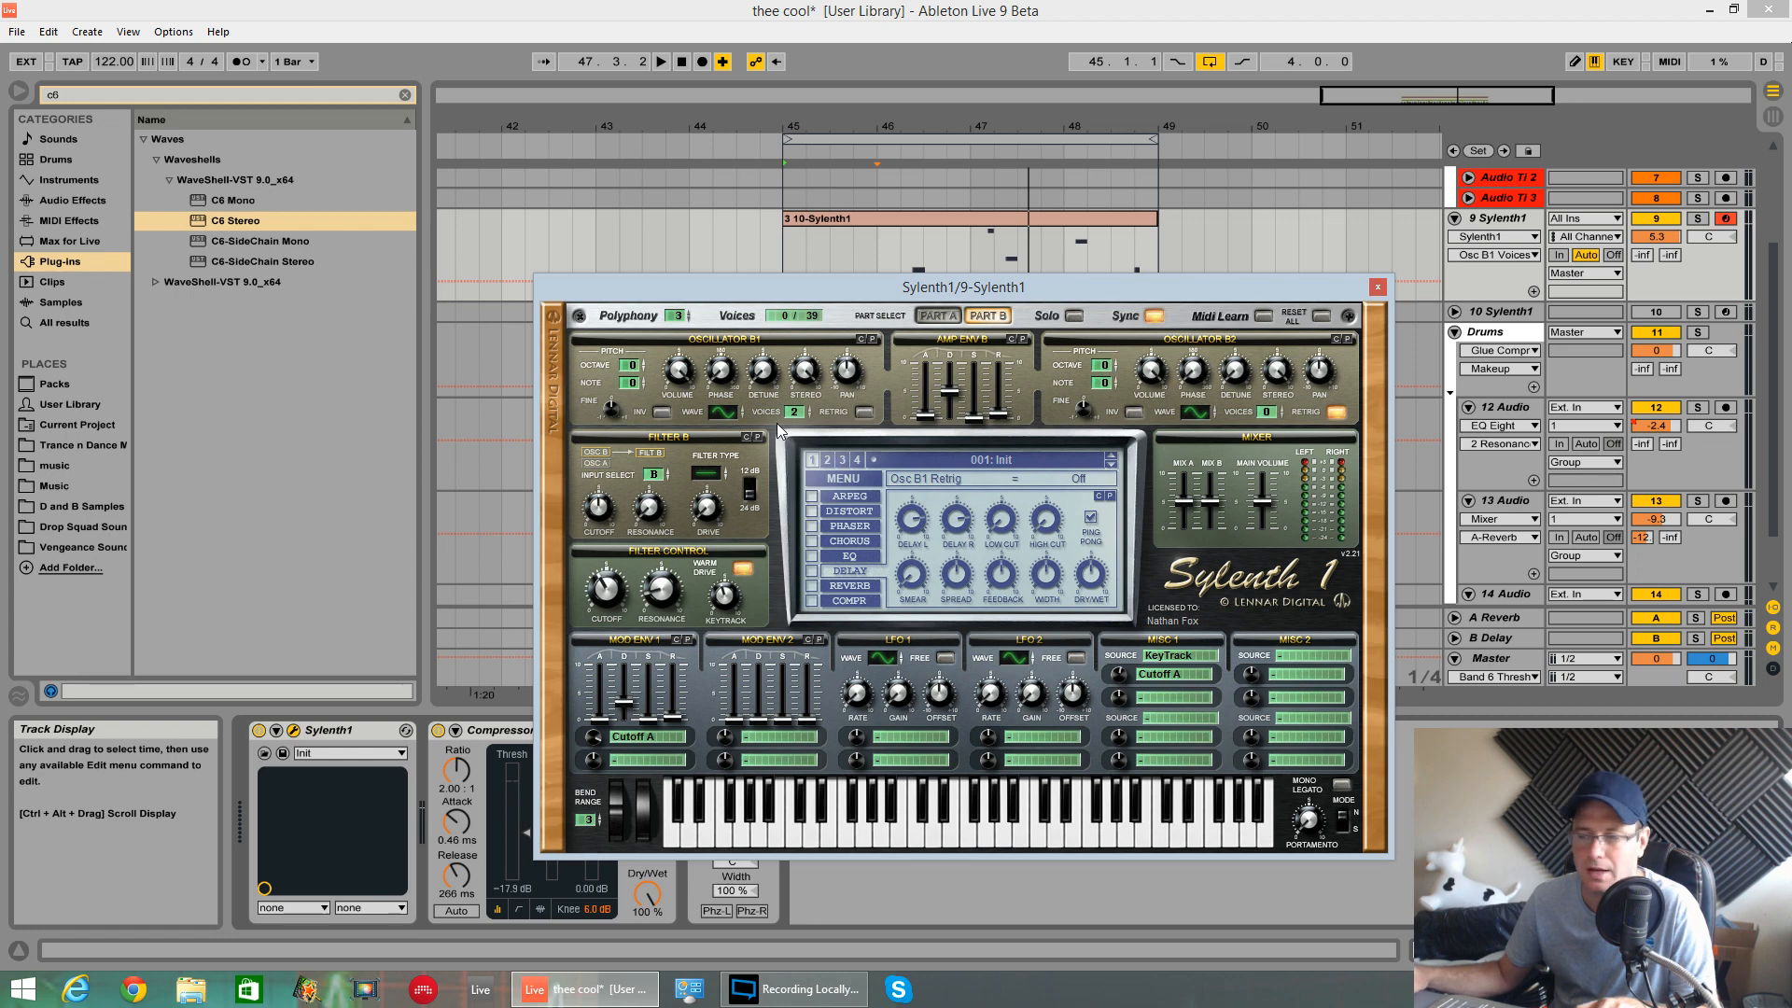
pyautogui.moveTo(643, 372); pyautogui.dragTo(637, 393)
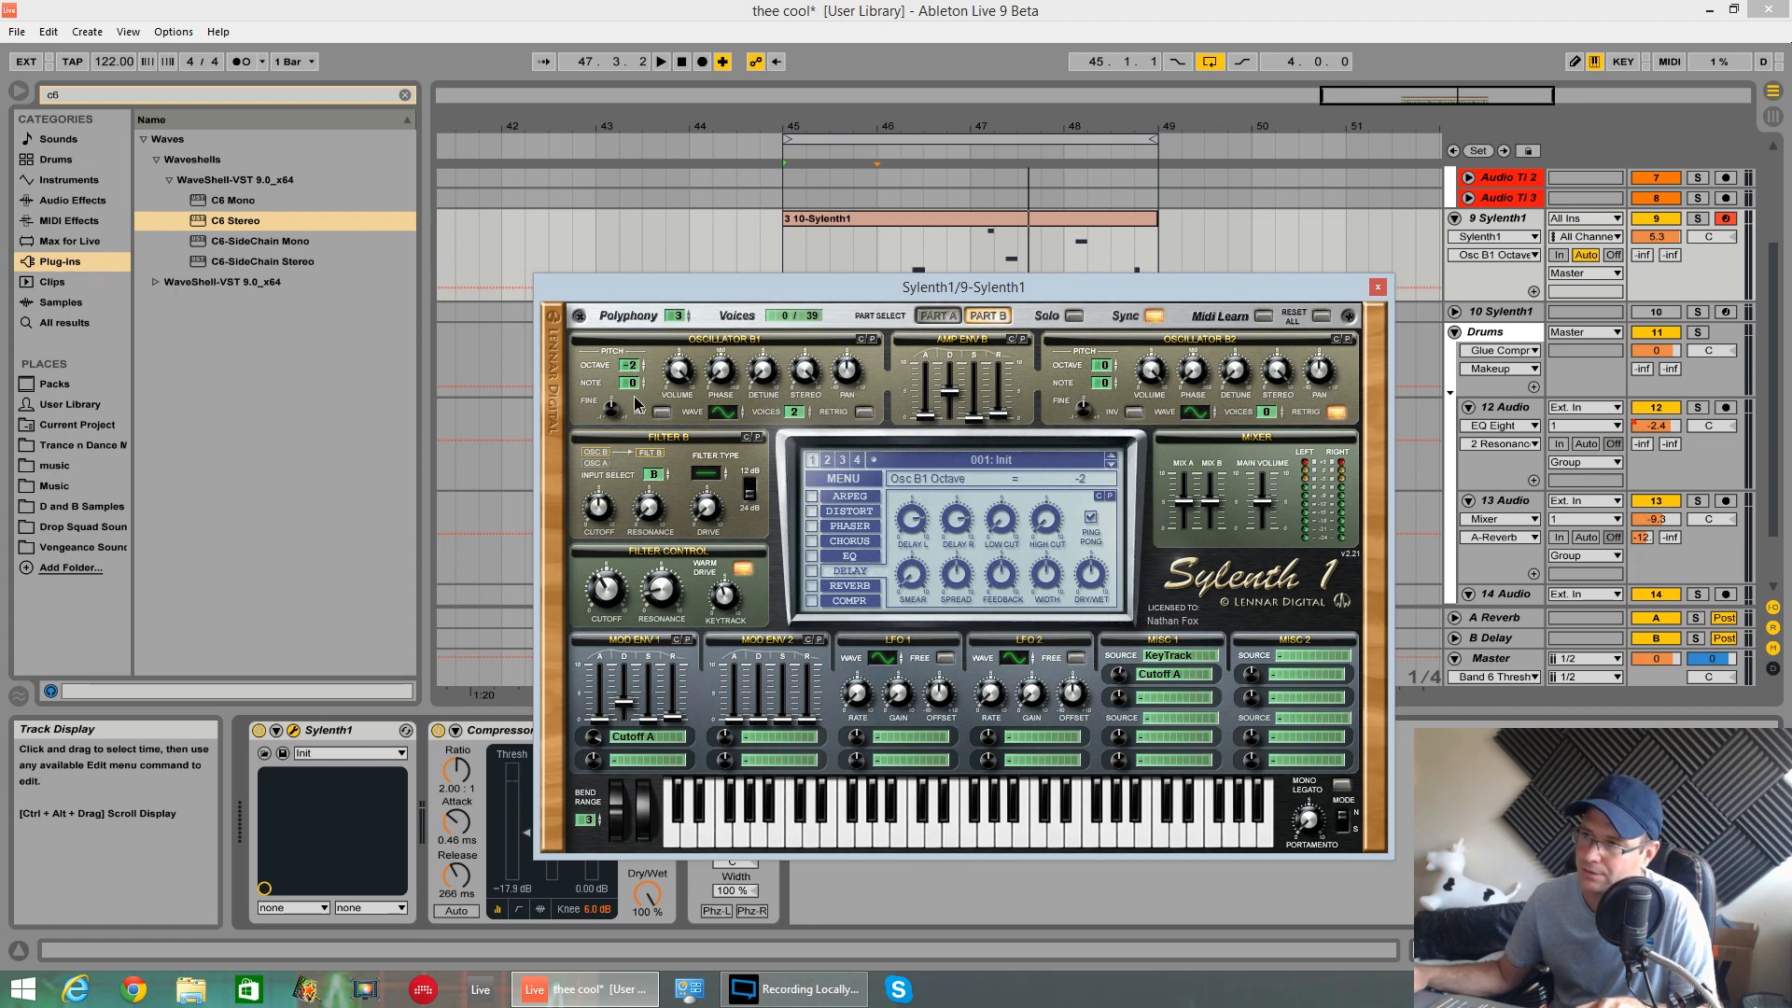
# - Solo Part B and audition its sound over the looped clip
pyautogui.click(1075, 316)
pyautogui.press('space')
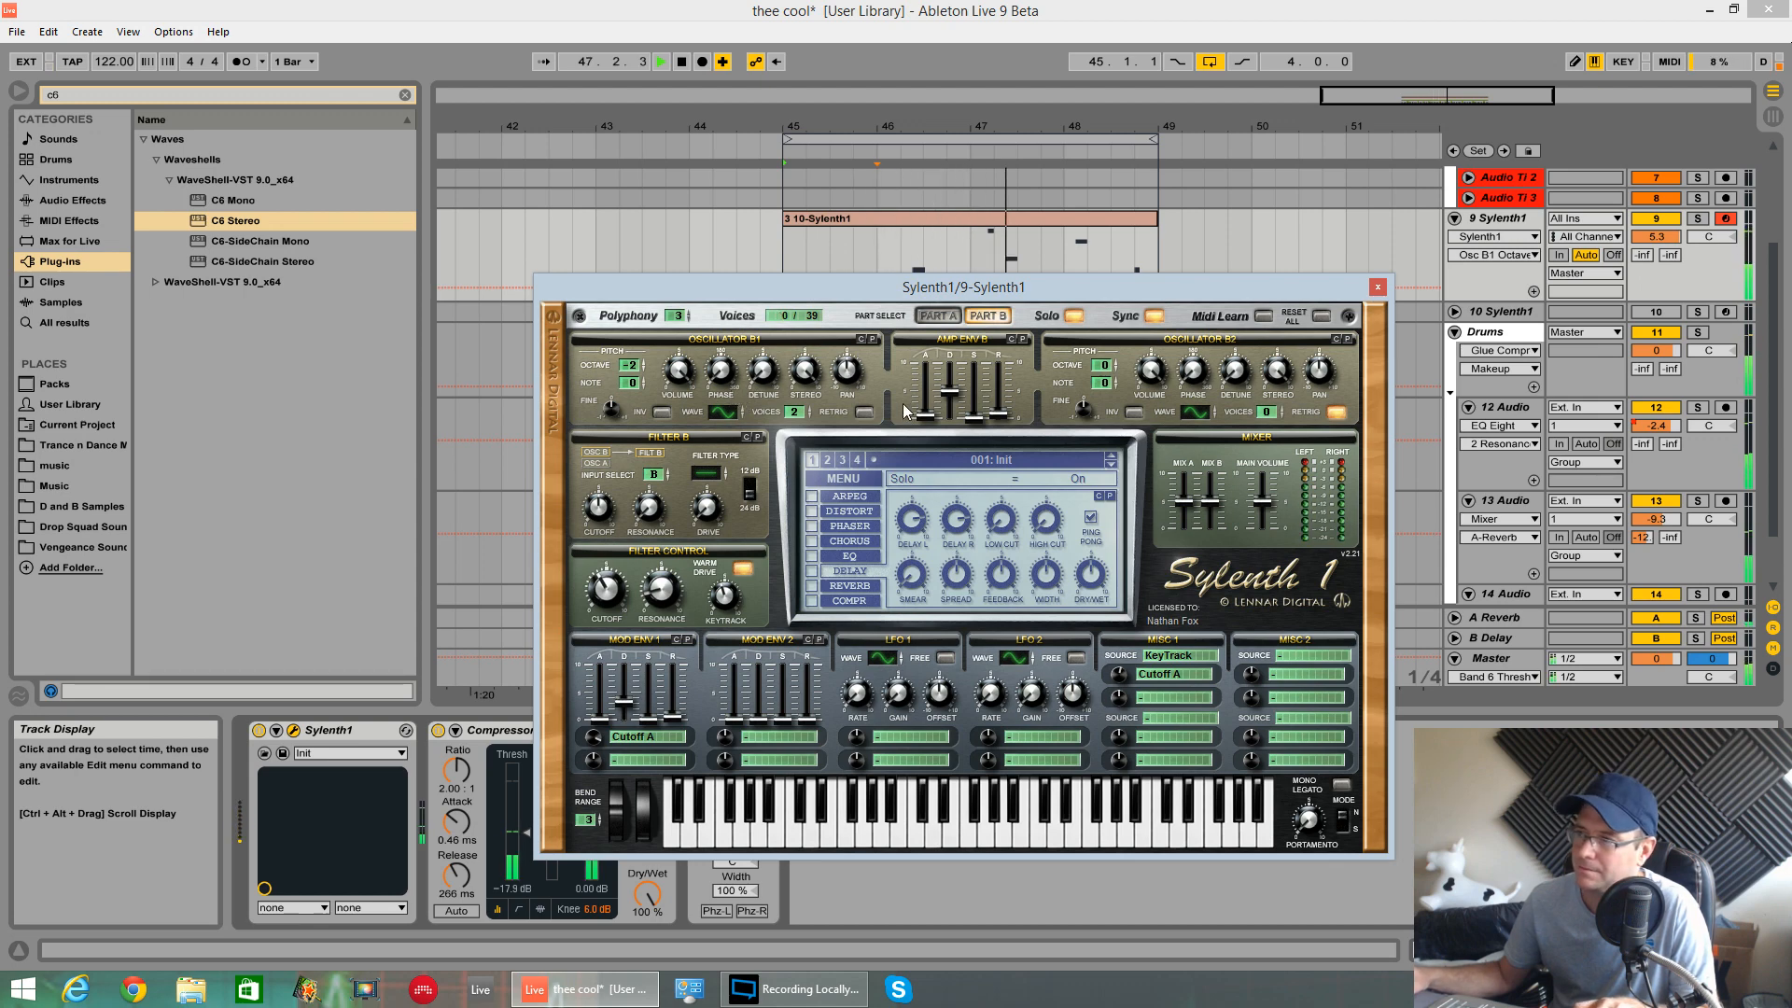
pyautogui.press('space')
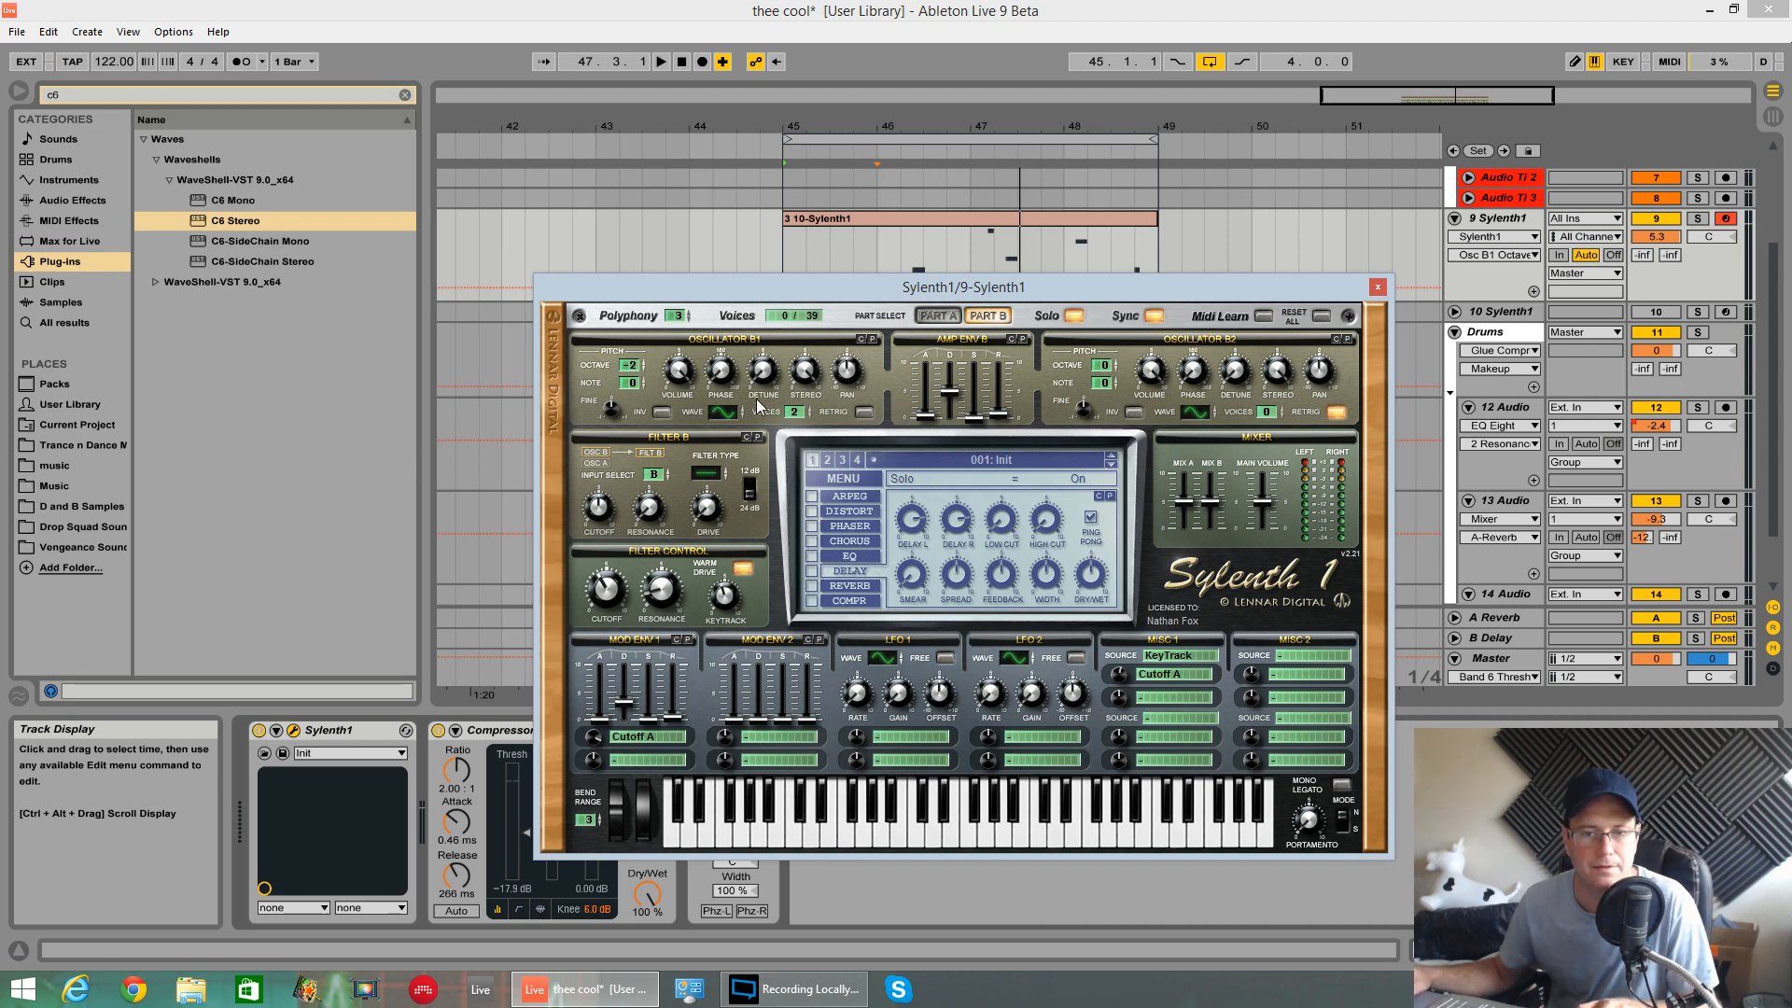
pyautogui.press('space')
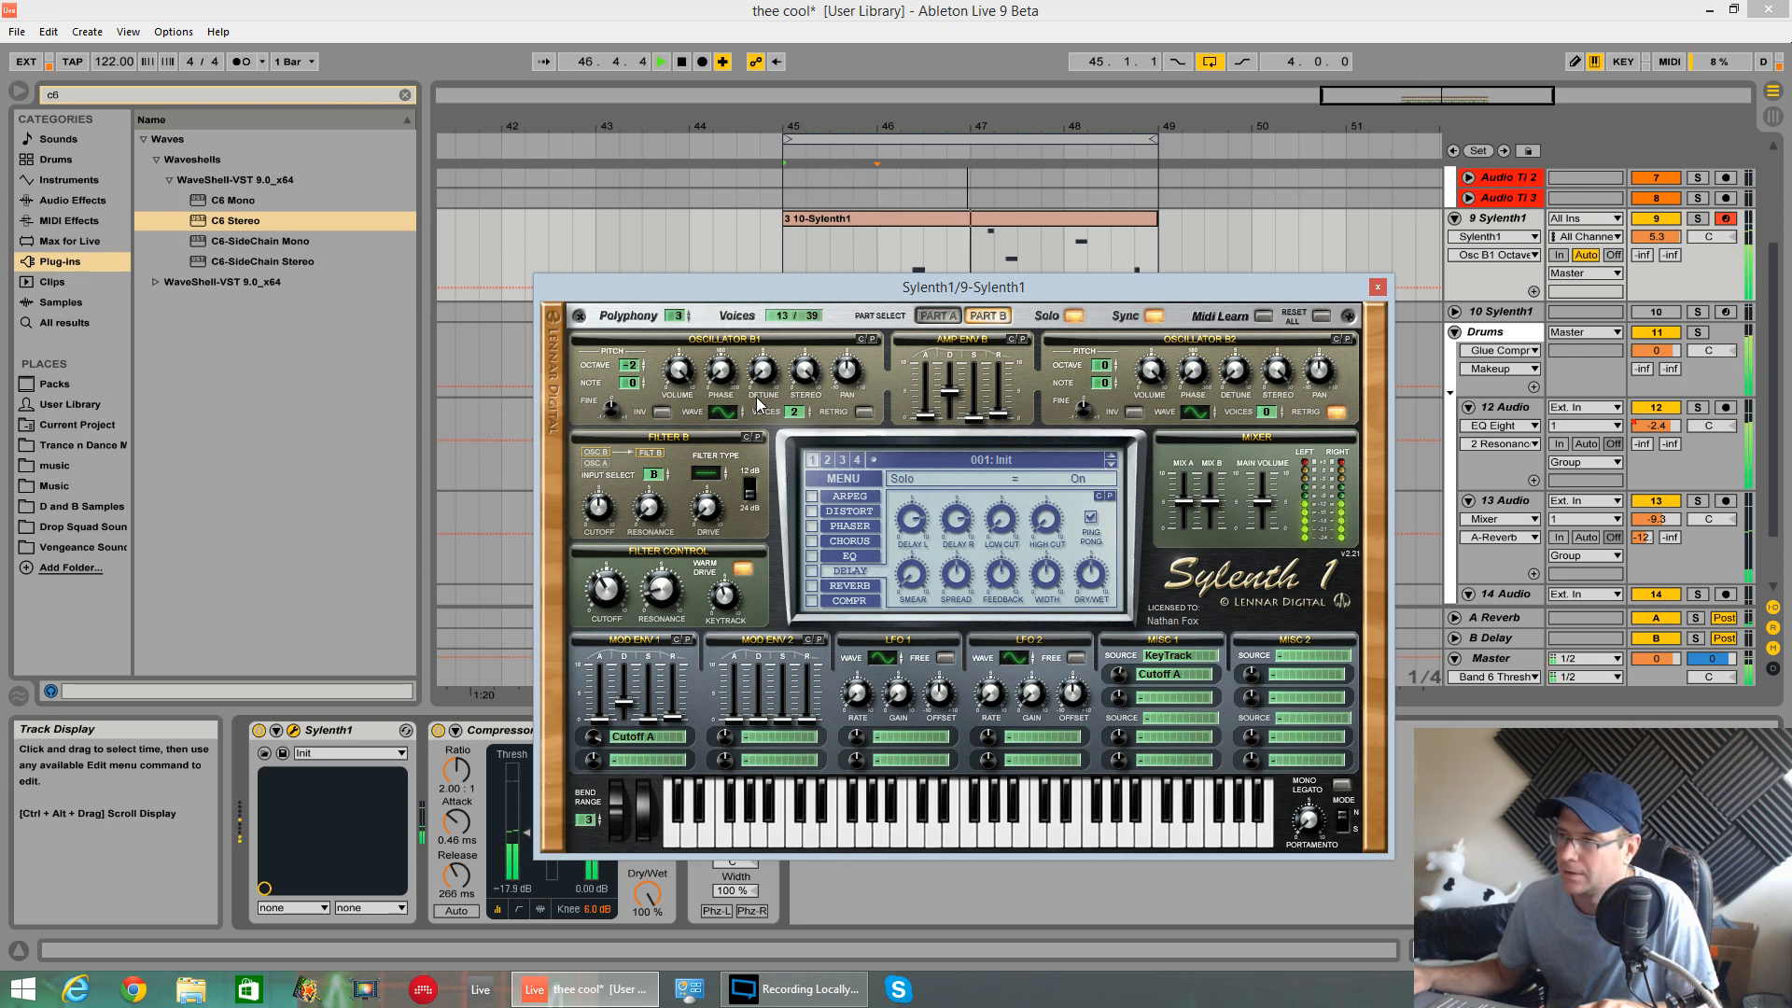
# - Set Filter B to Lowpass with a 4.79 Hz cutoff and Oscillator B1's stereo to 0.00, and stop playback
pyautogui.click(705, 473)
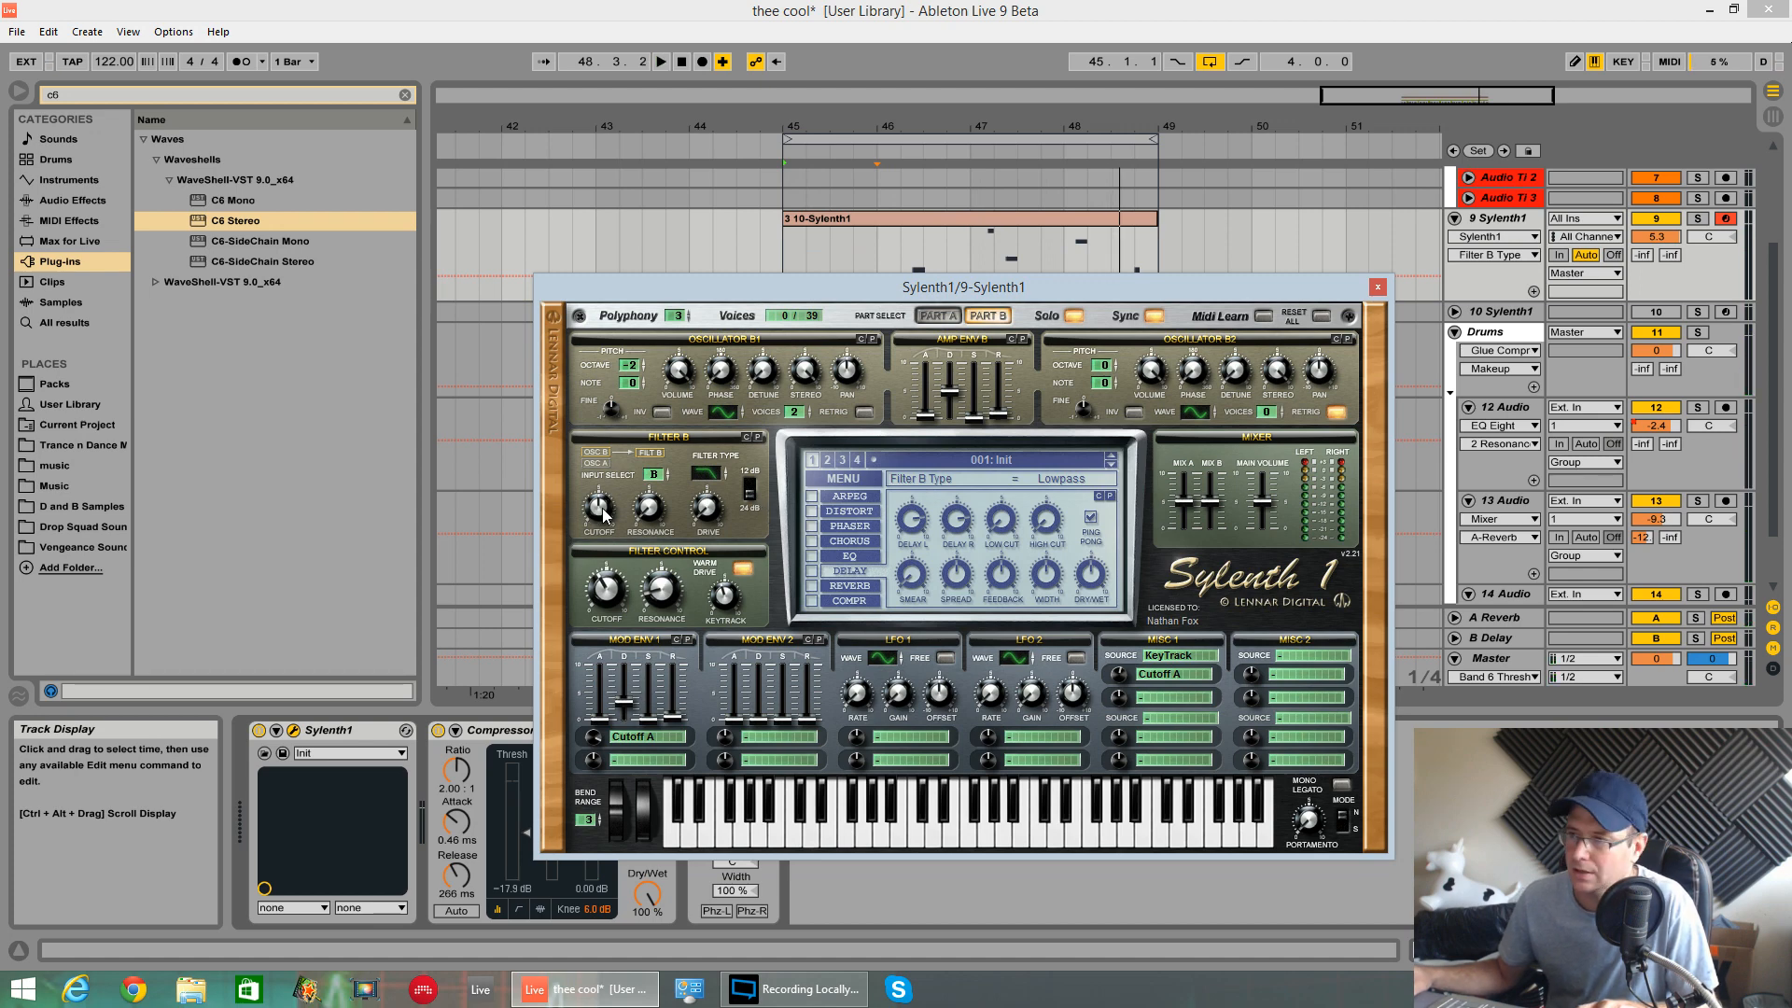
pyautogui.moveTo(604, 514); pyautogui.dragTo(604, 525)
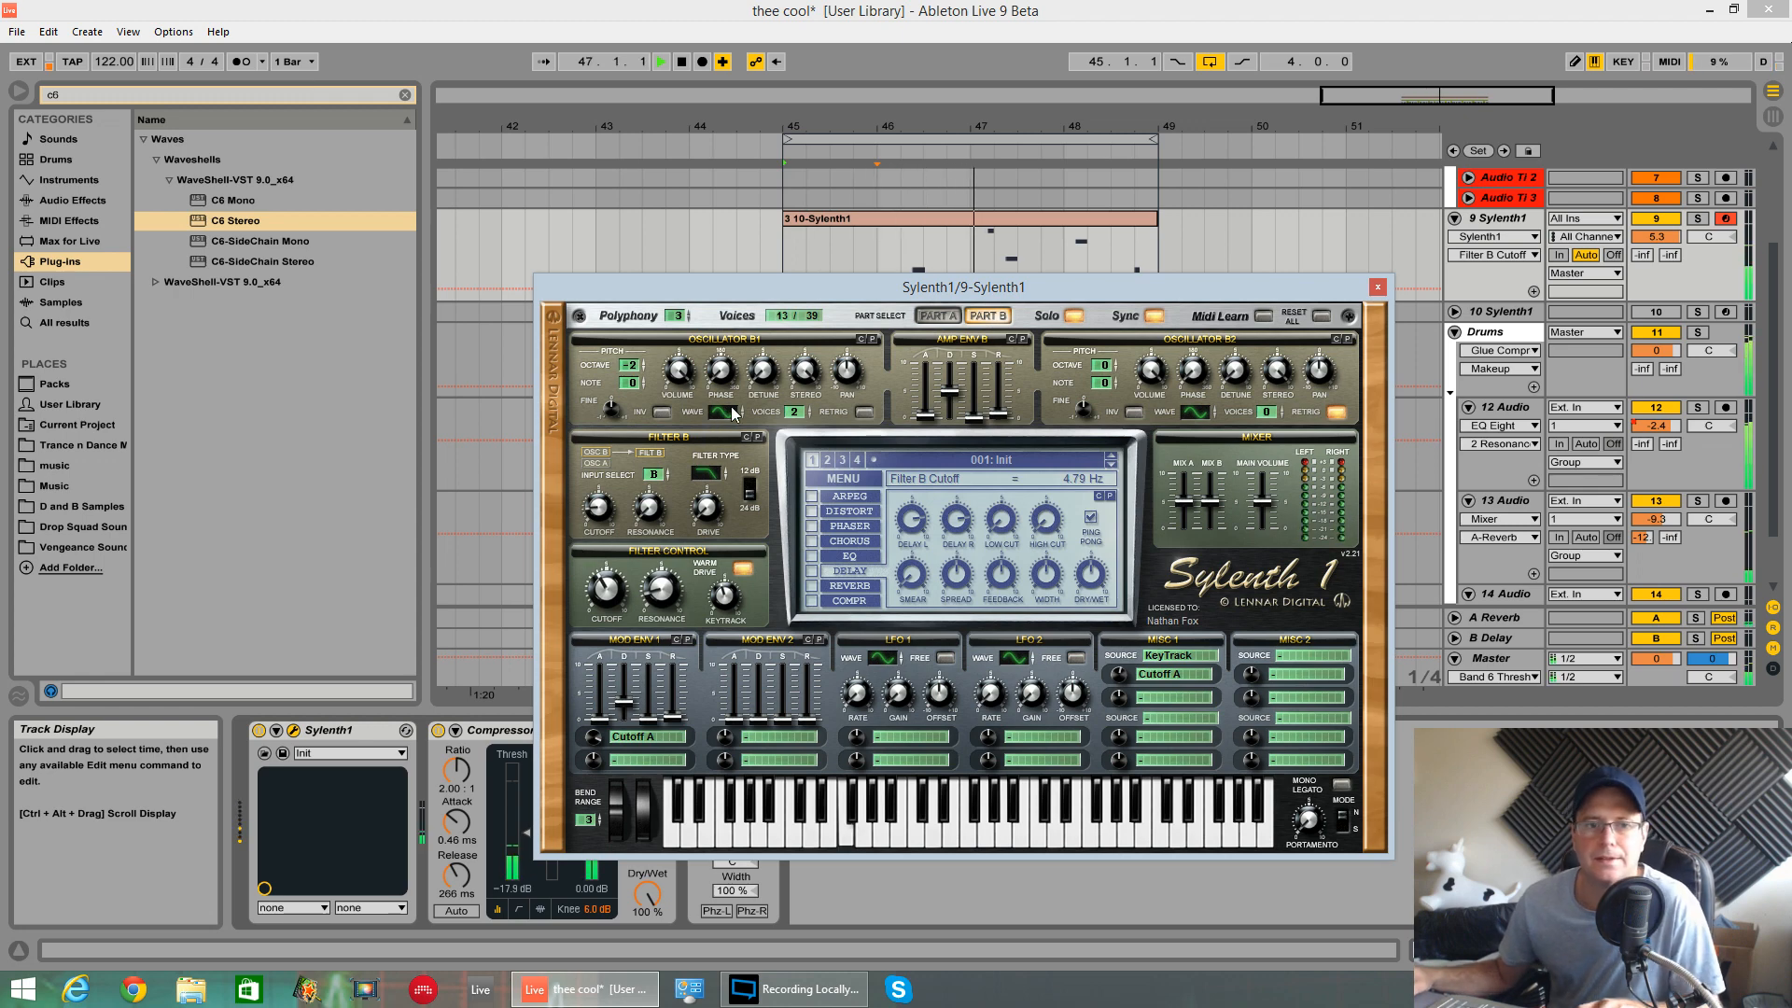
pyautogui.click(805, 371)
pyautogui.press('space')
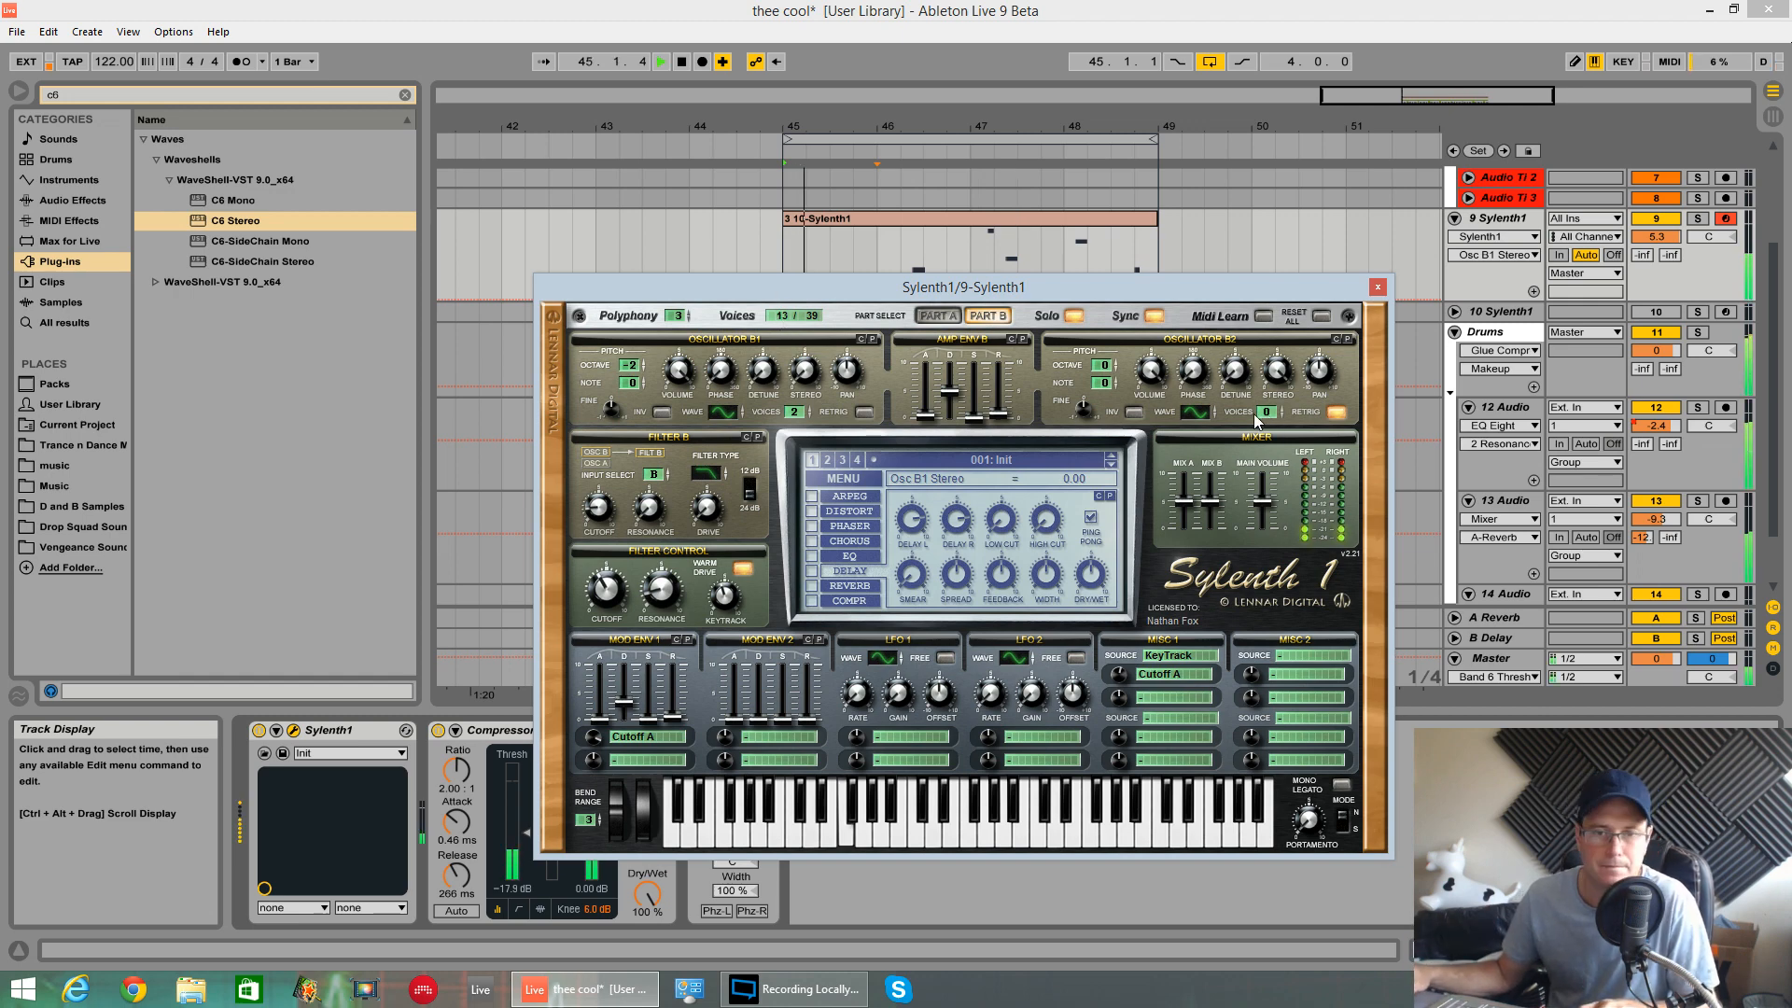
# - Set Oscillator B2 to a Pulse wave with 4 voices and octave -2, auditioning it in the loop
pyautogui.moveTo(1198, 411); pyautogui.dragTo(1196, 360)
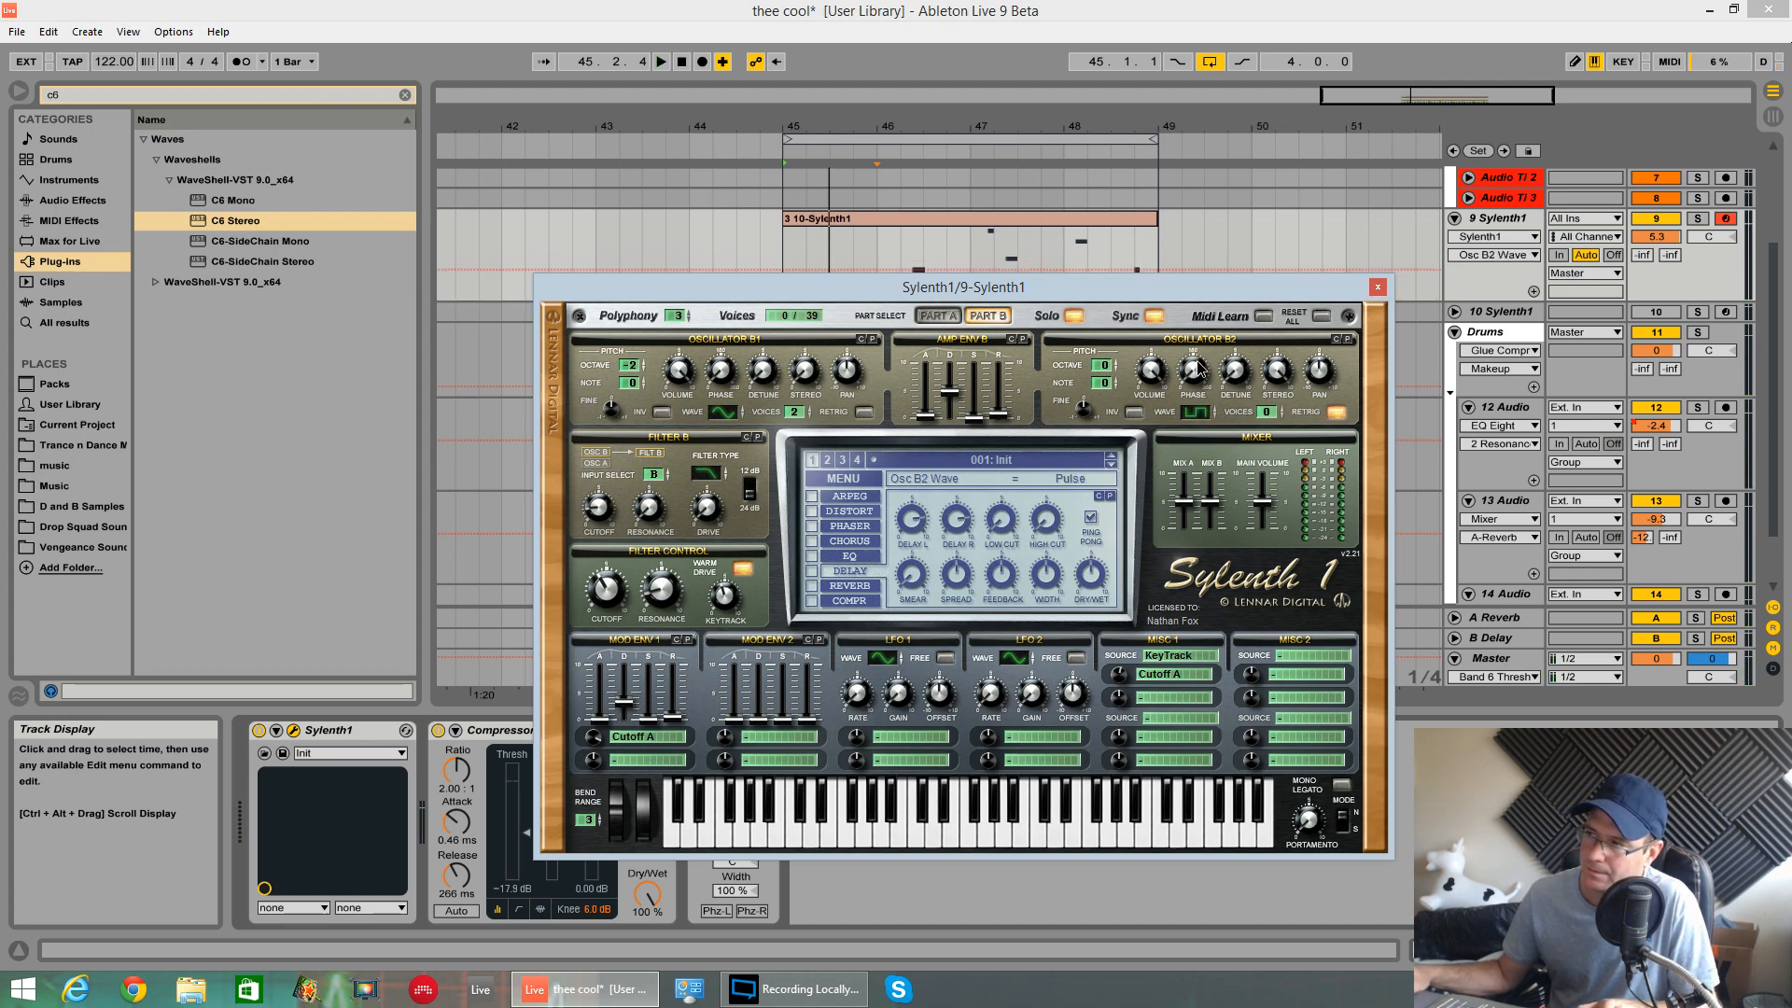
pyautogui.click(1267, 415)
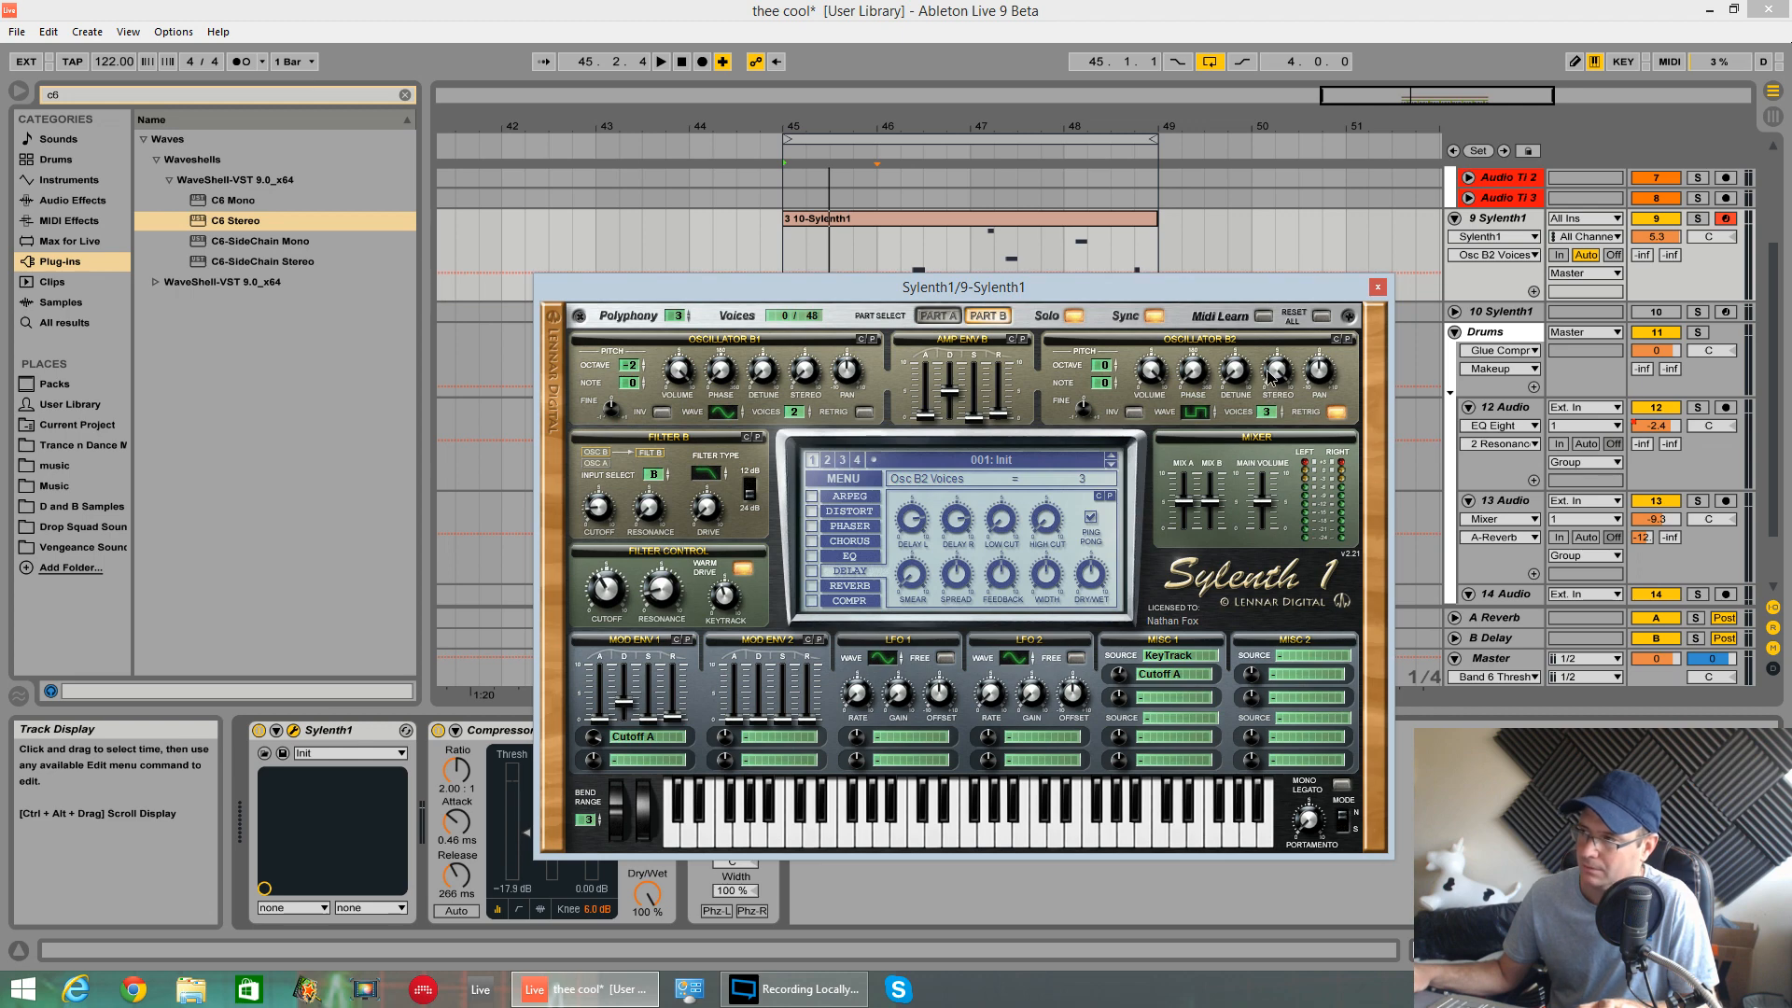
pyautogui.moveTo(1270, 377); pyautogui.dragTo(1268, 366)
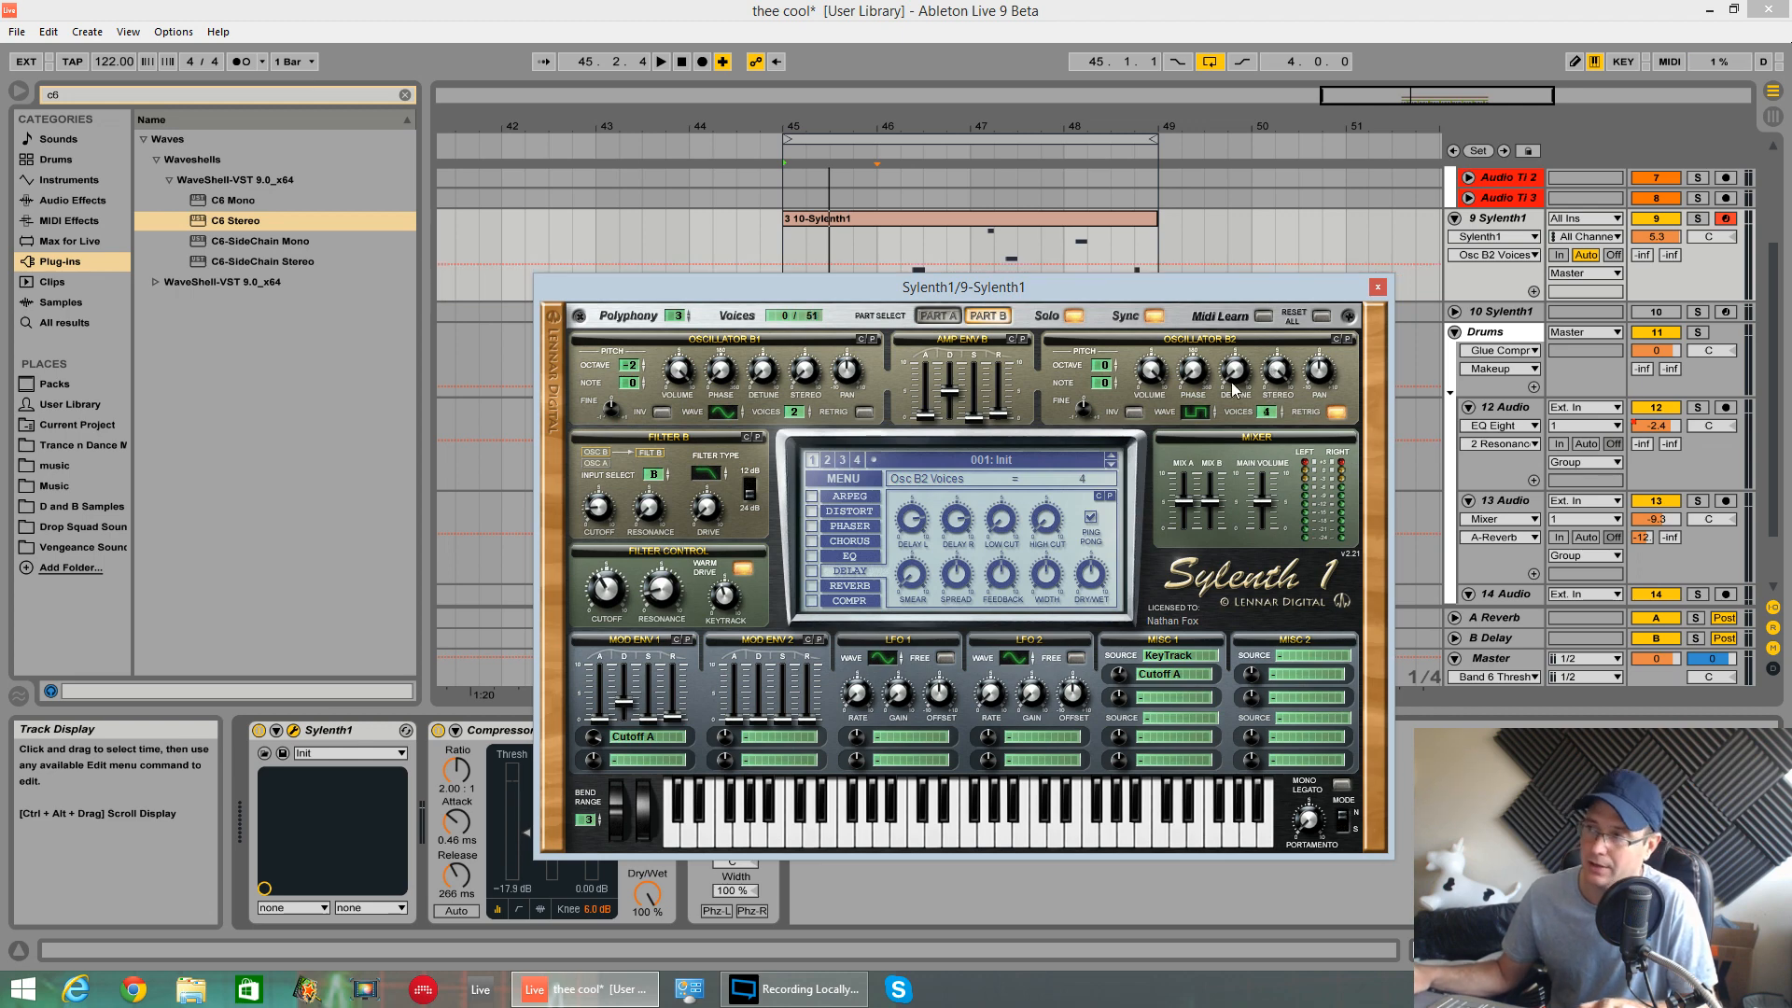
pyautogui.press('space')
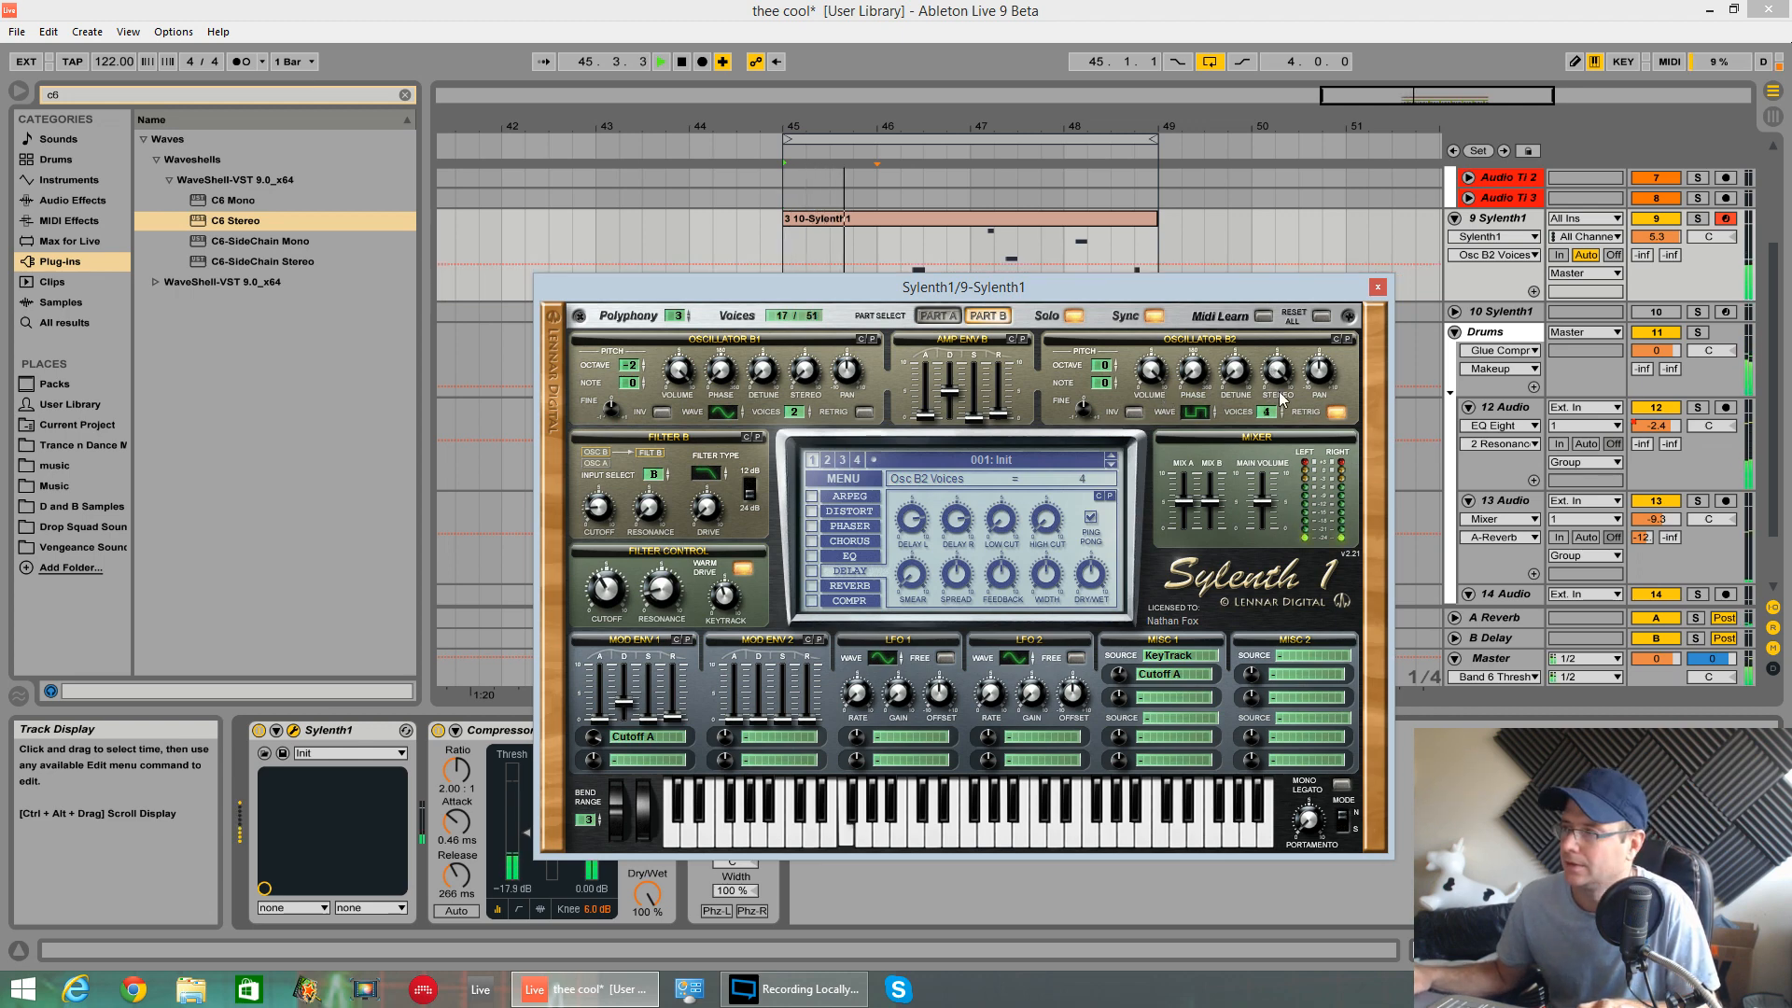
pyautogui.moveTo(1103, 366); pyautogui.dragTo(1102, 400)
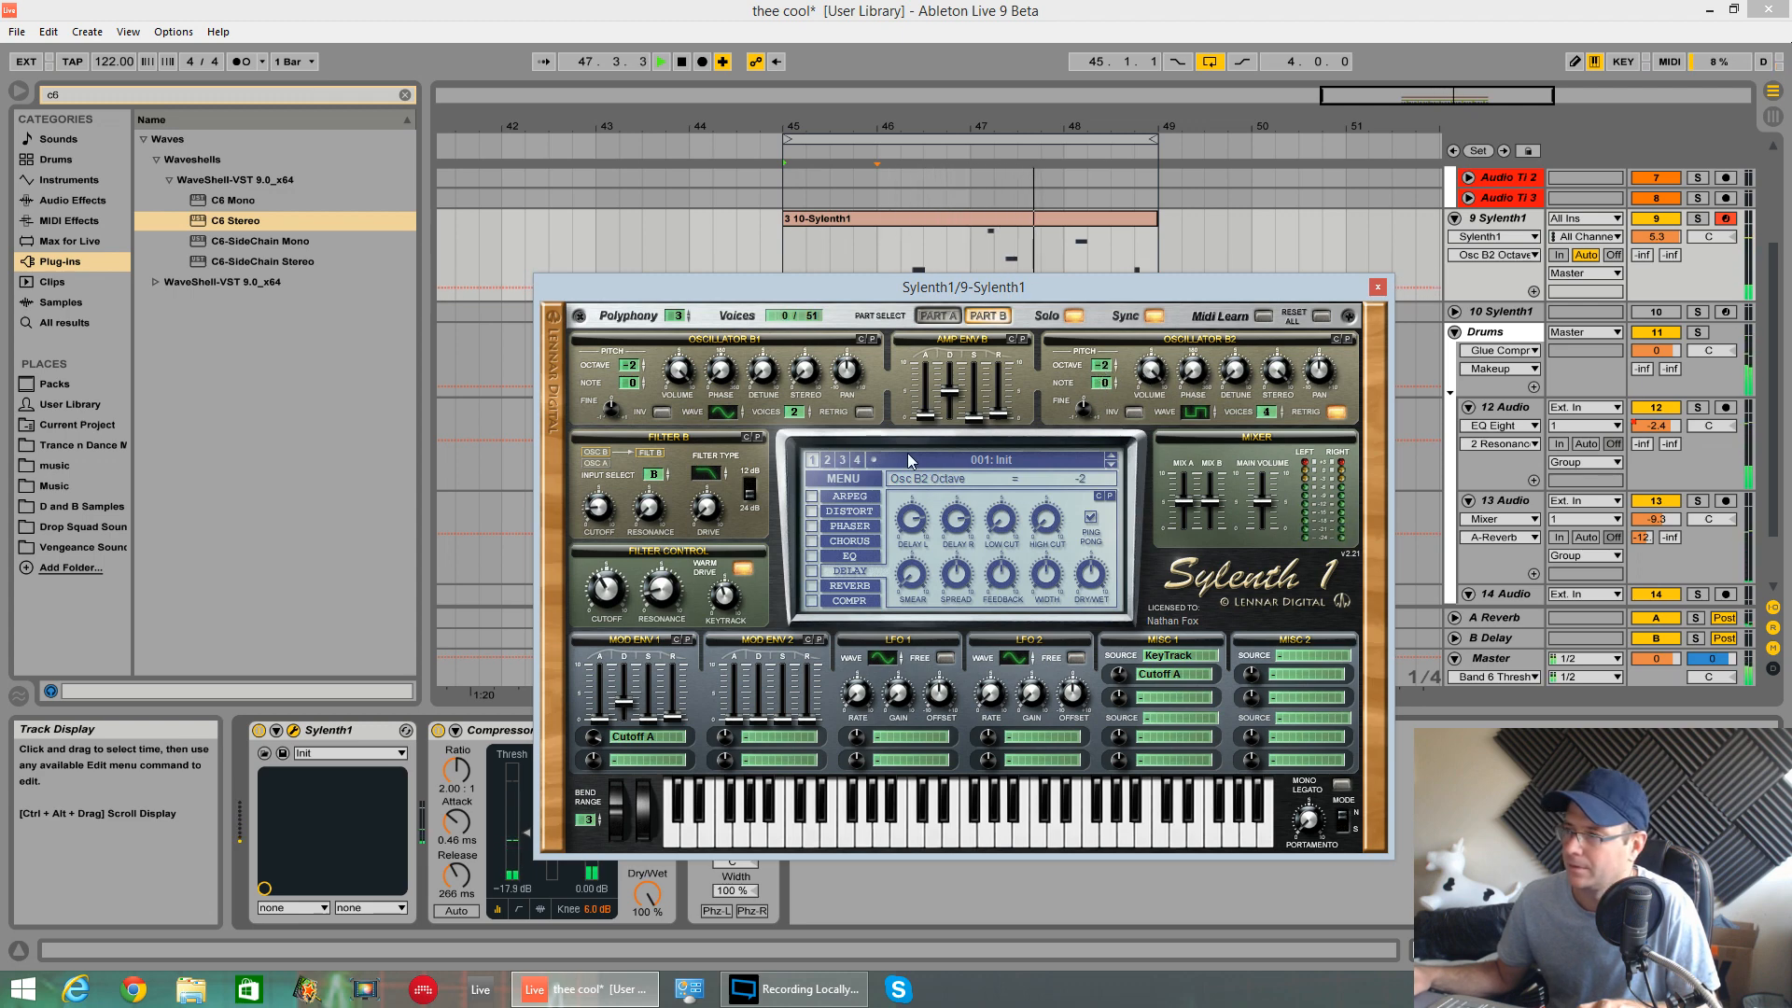
pyautogui.press('space')
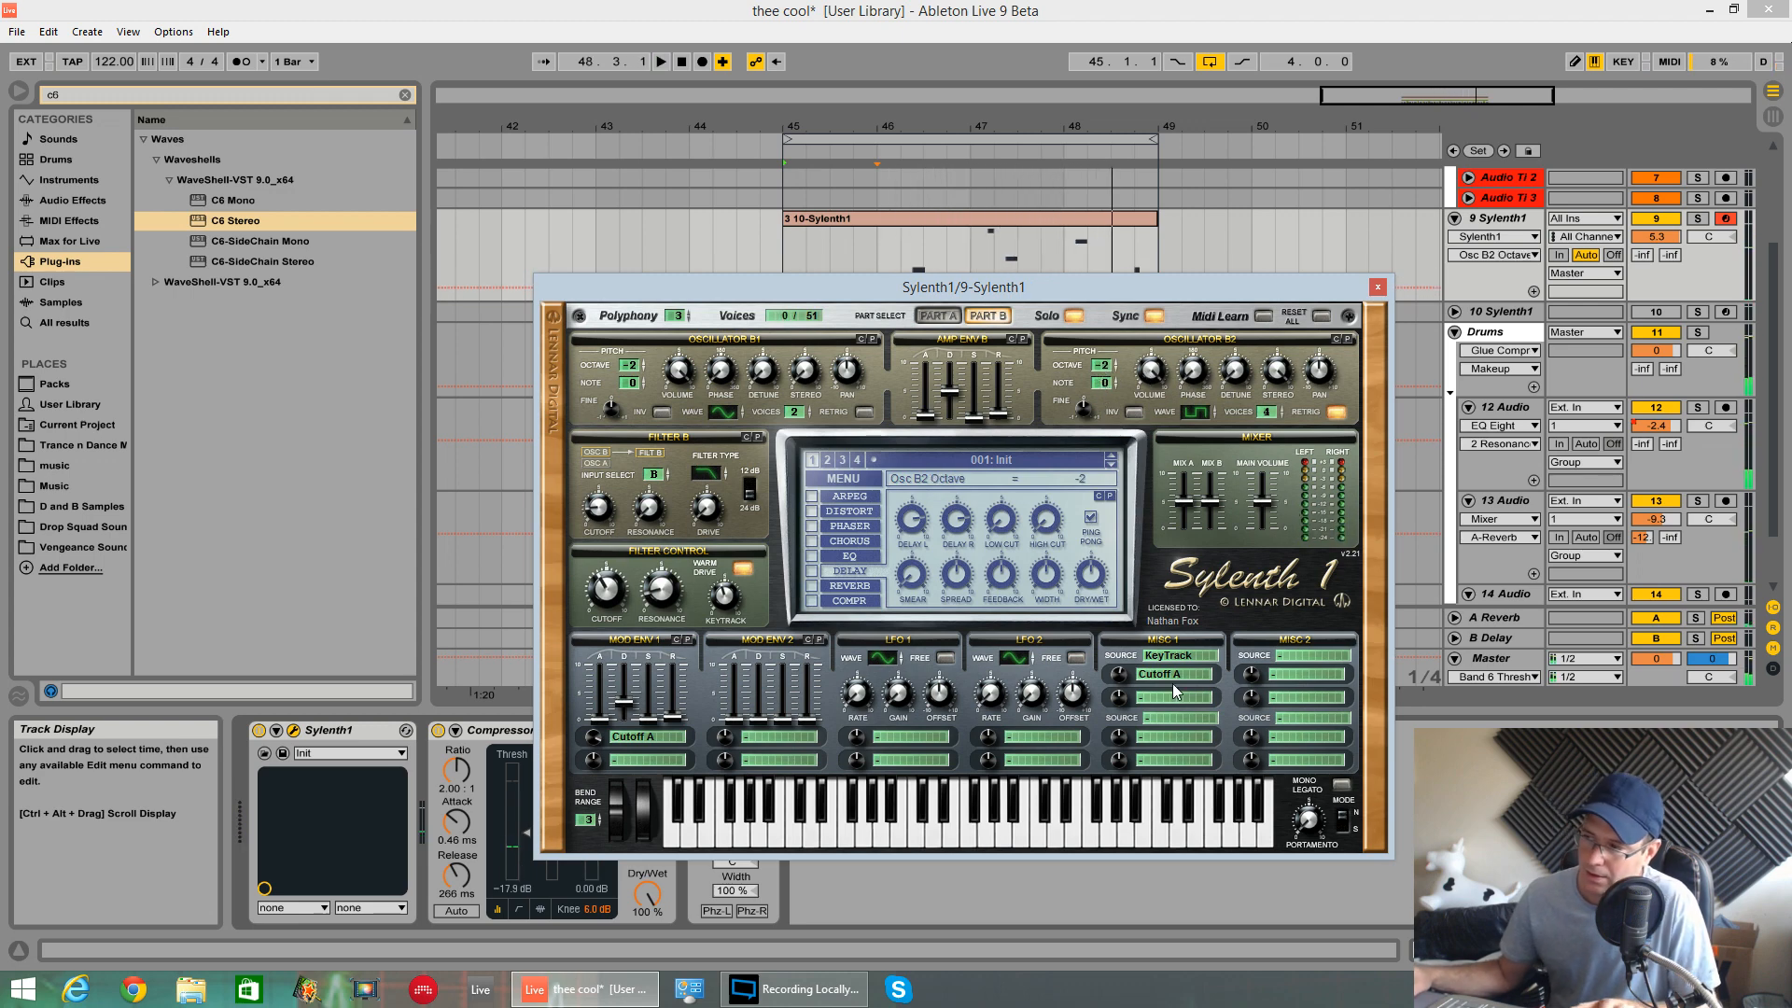
# - Change the Misc 1 KeyTrack destination to Cutoff AB, then recheck Oscillator B2's octave at -2 during playback
pyautogui.click(1184, 676)
pyautogui.click(1293, 744)
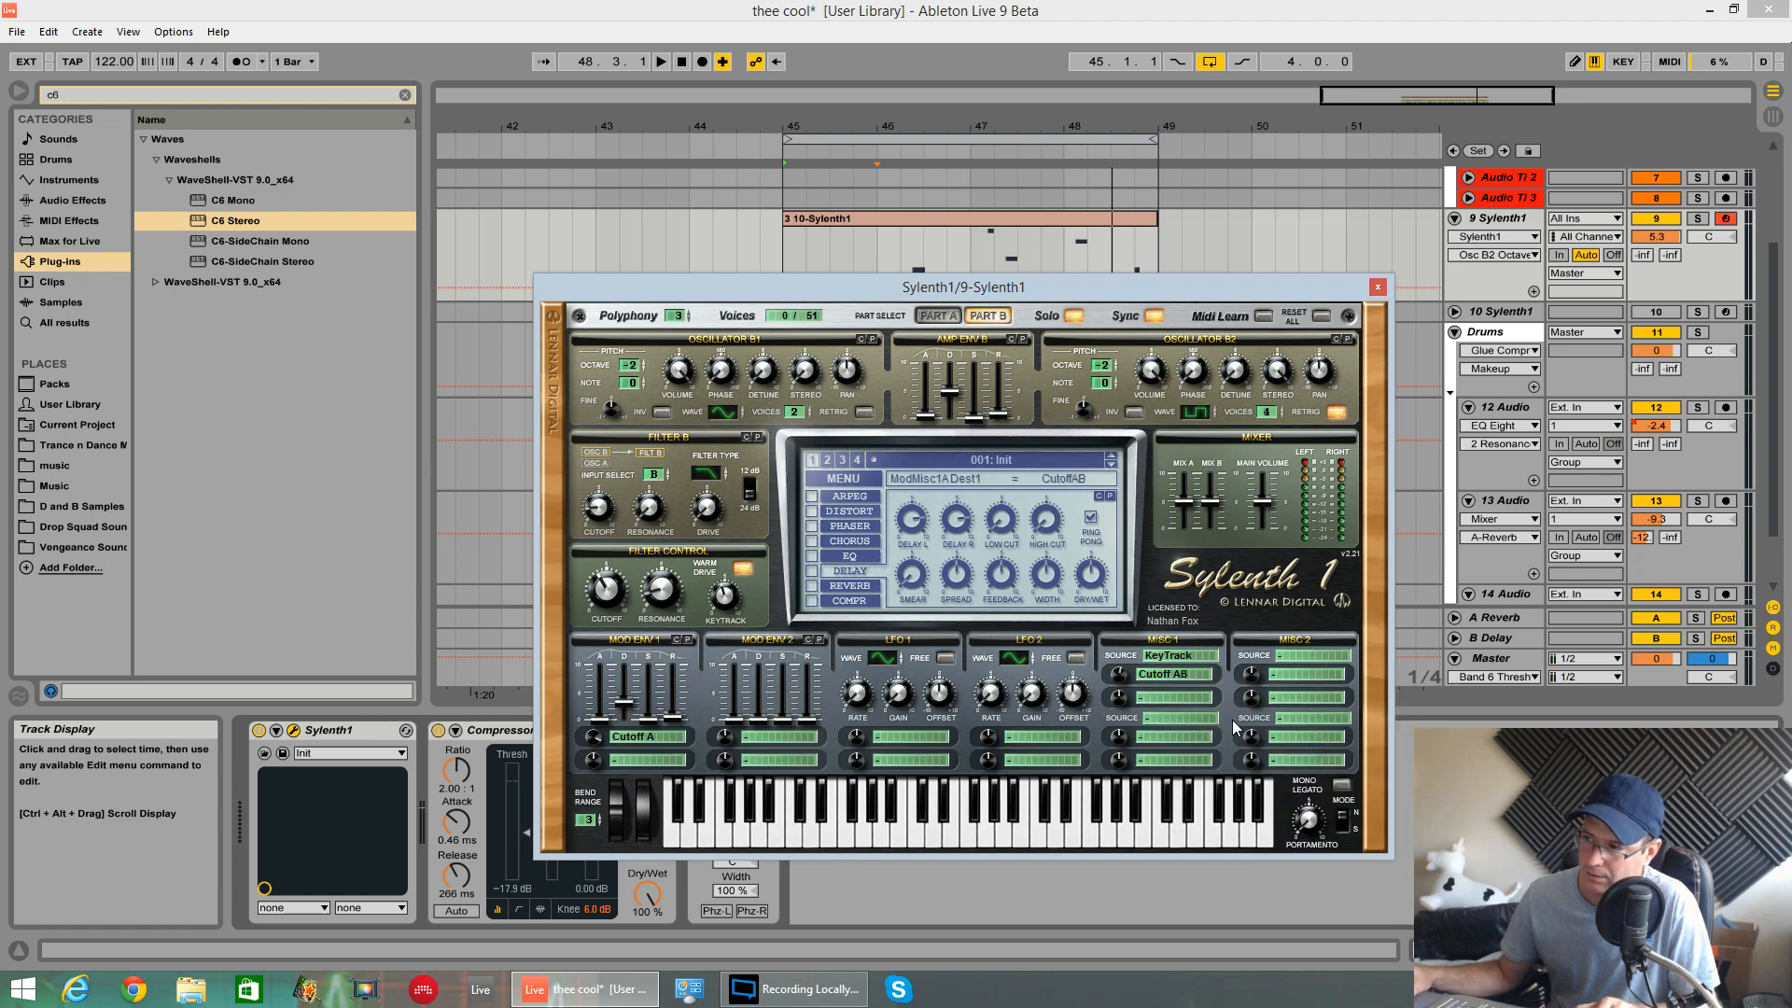
pyautogui.press('space')
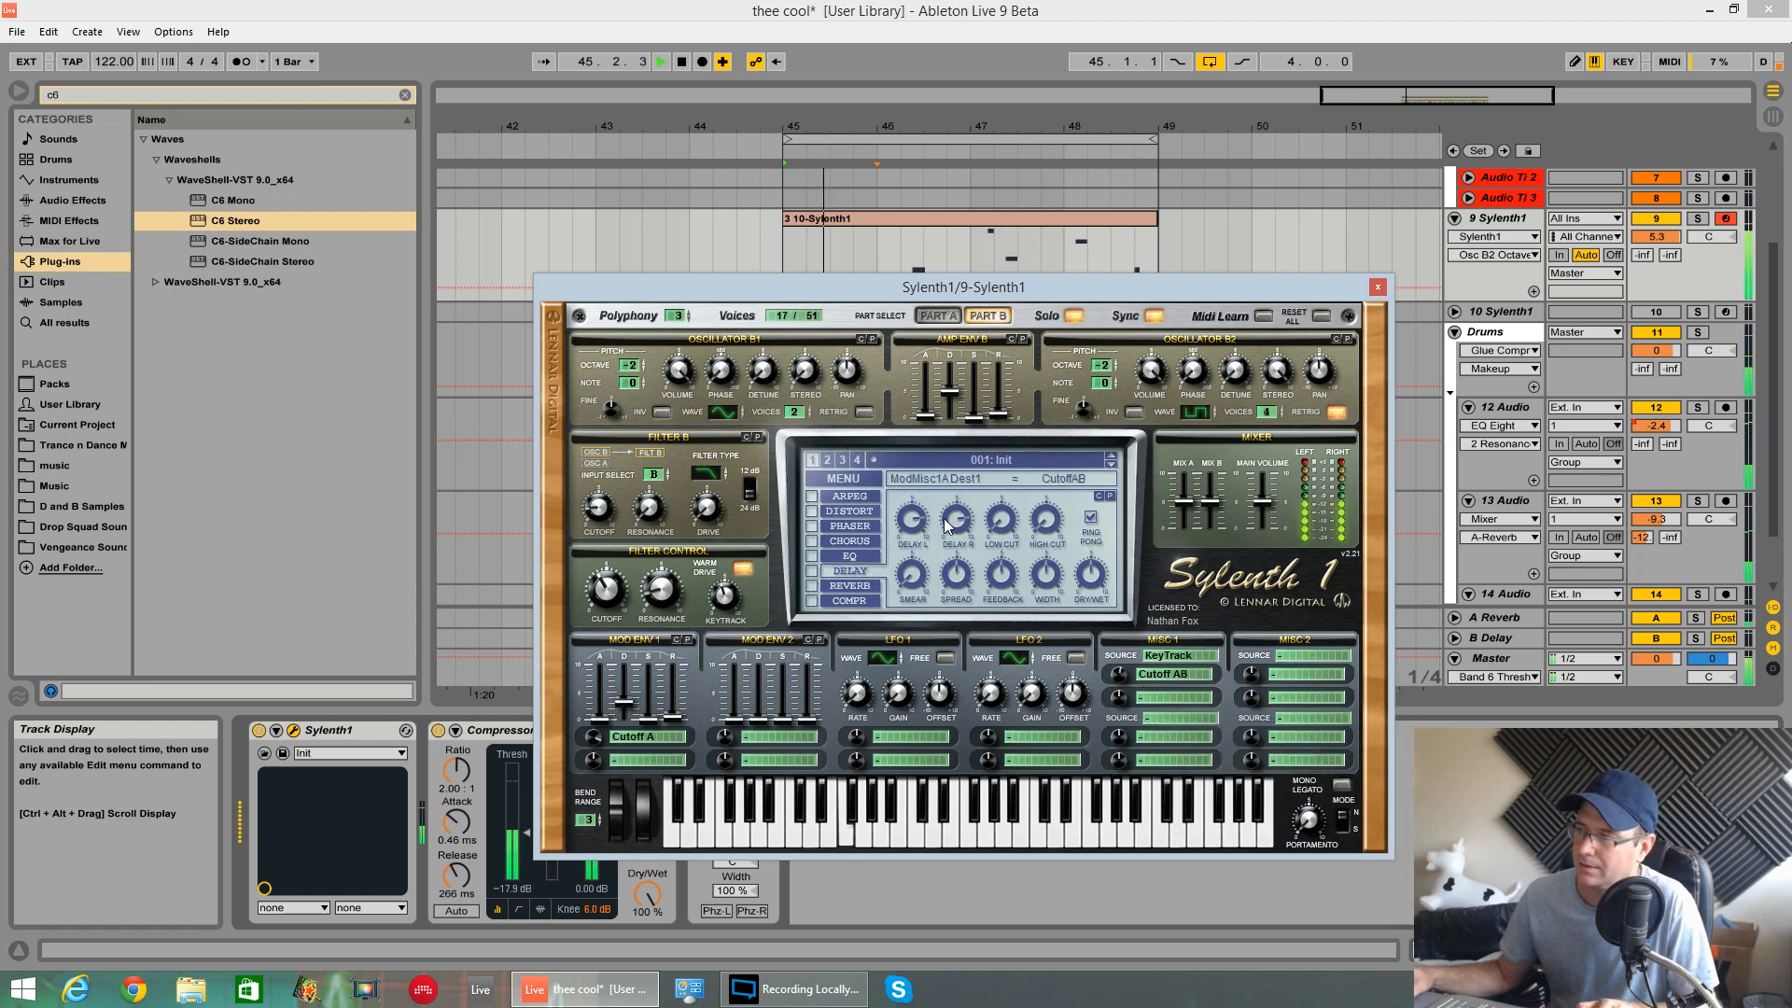
pyautogui.click(1106, 365)
pyautogui.moveTo(1107, 365); pyautogui.dragTo(1107, 365)
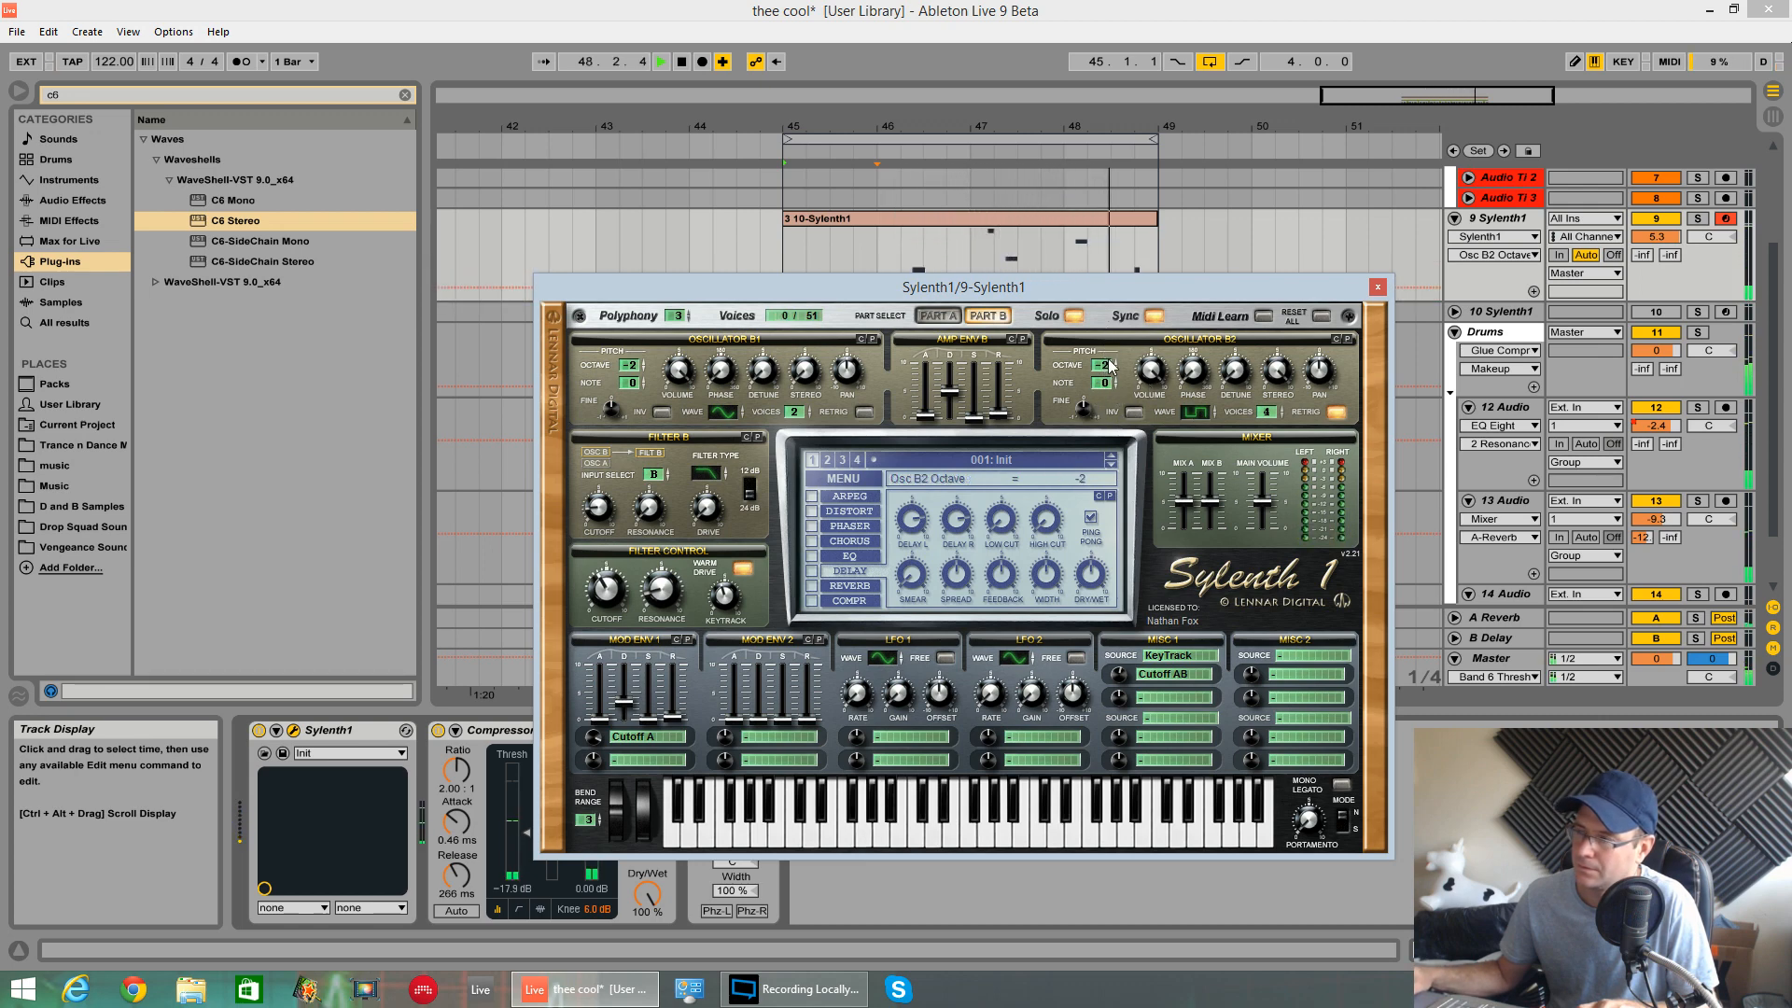
pyautogui.press('space')
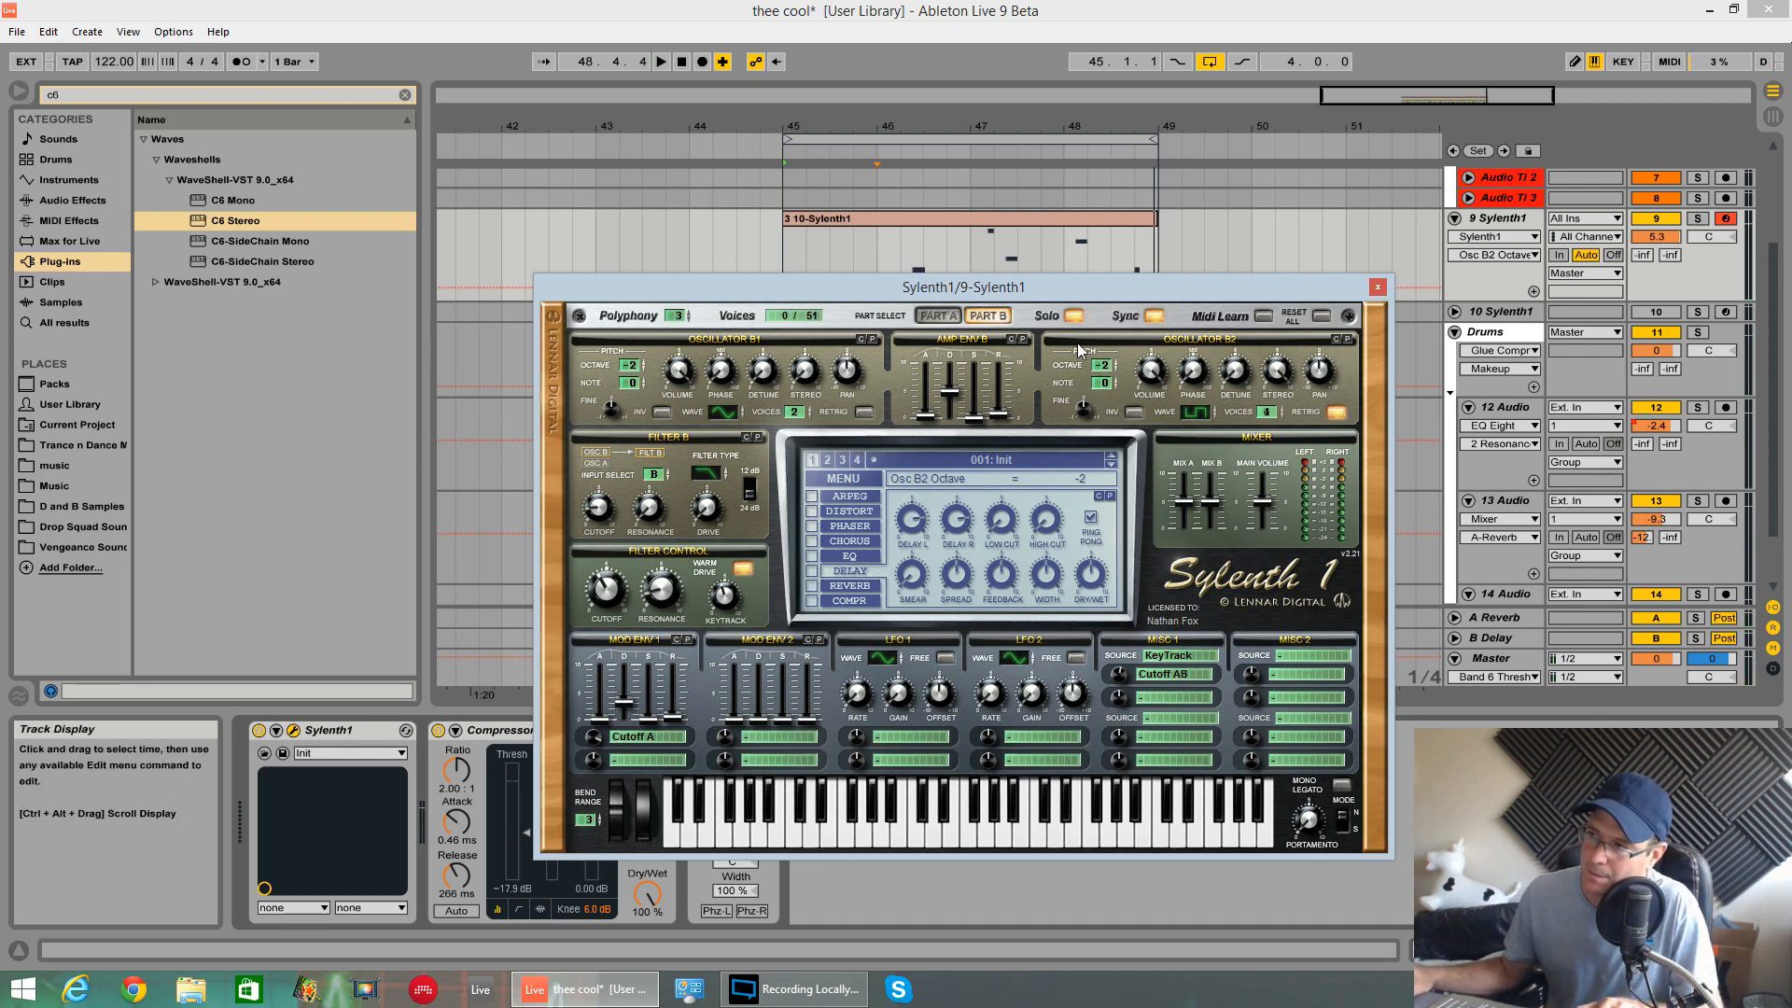
# - Turn off Solo, audition both parts together and lower the Mix B level to 1.90
pyautogui.press('space')
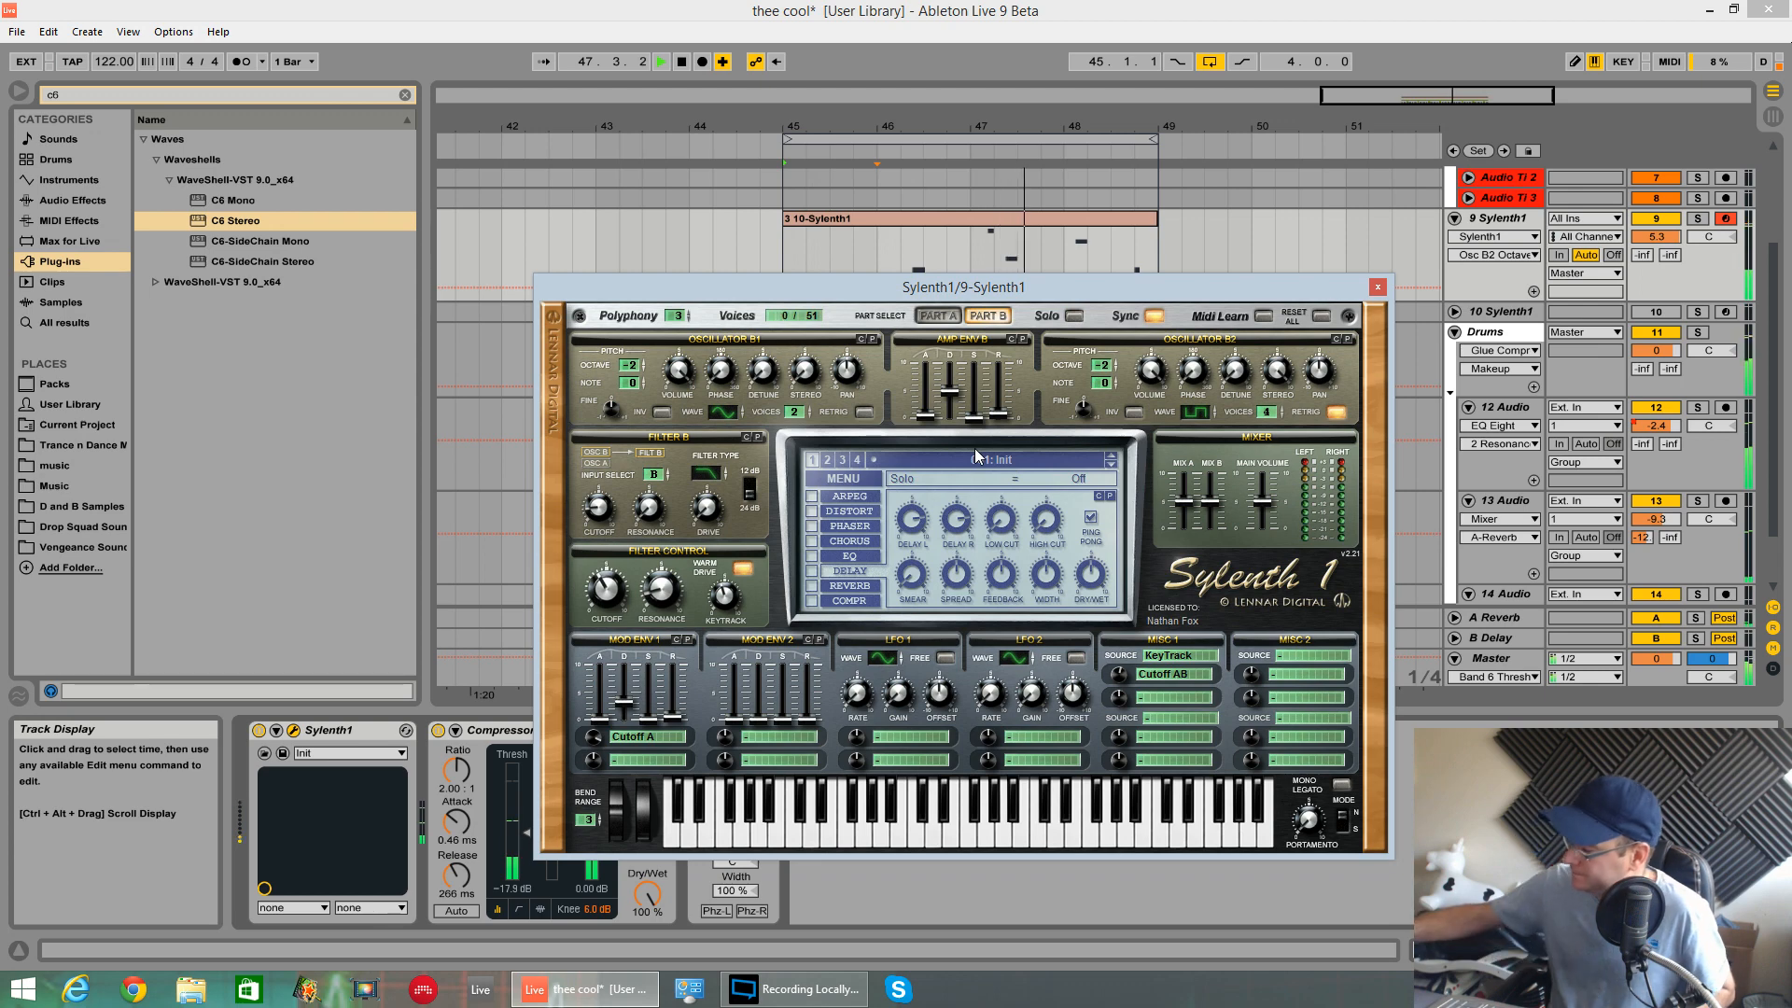
pyautogui.press('space')
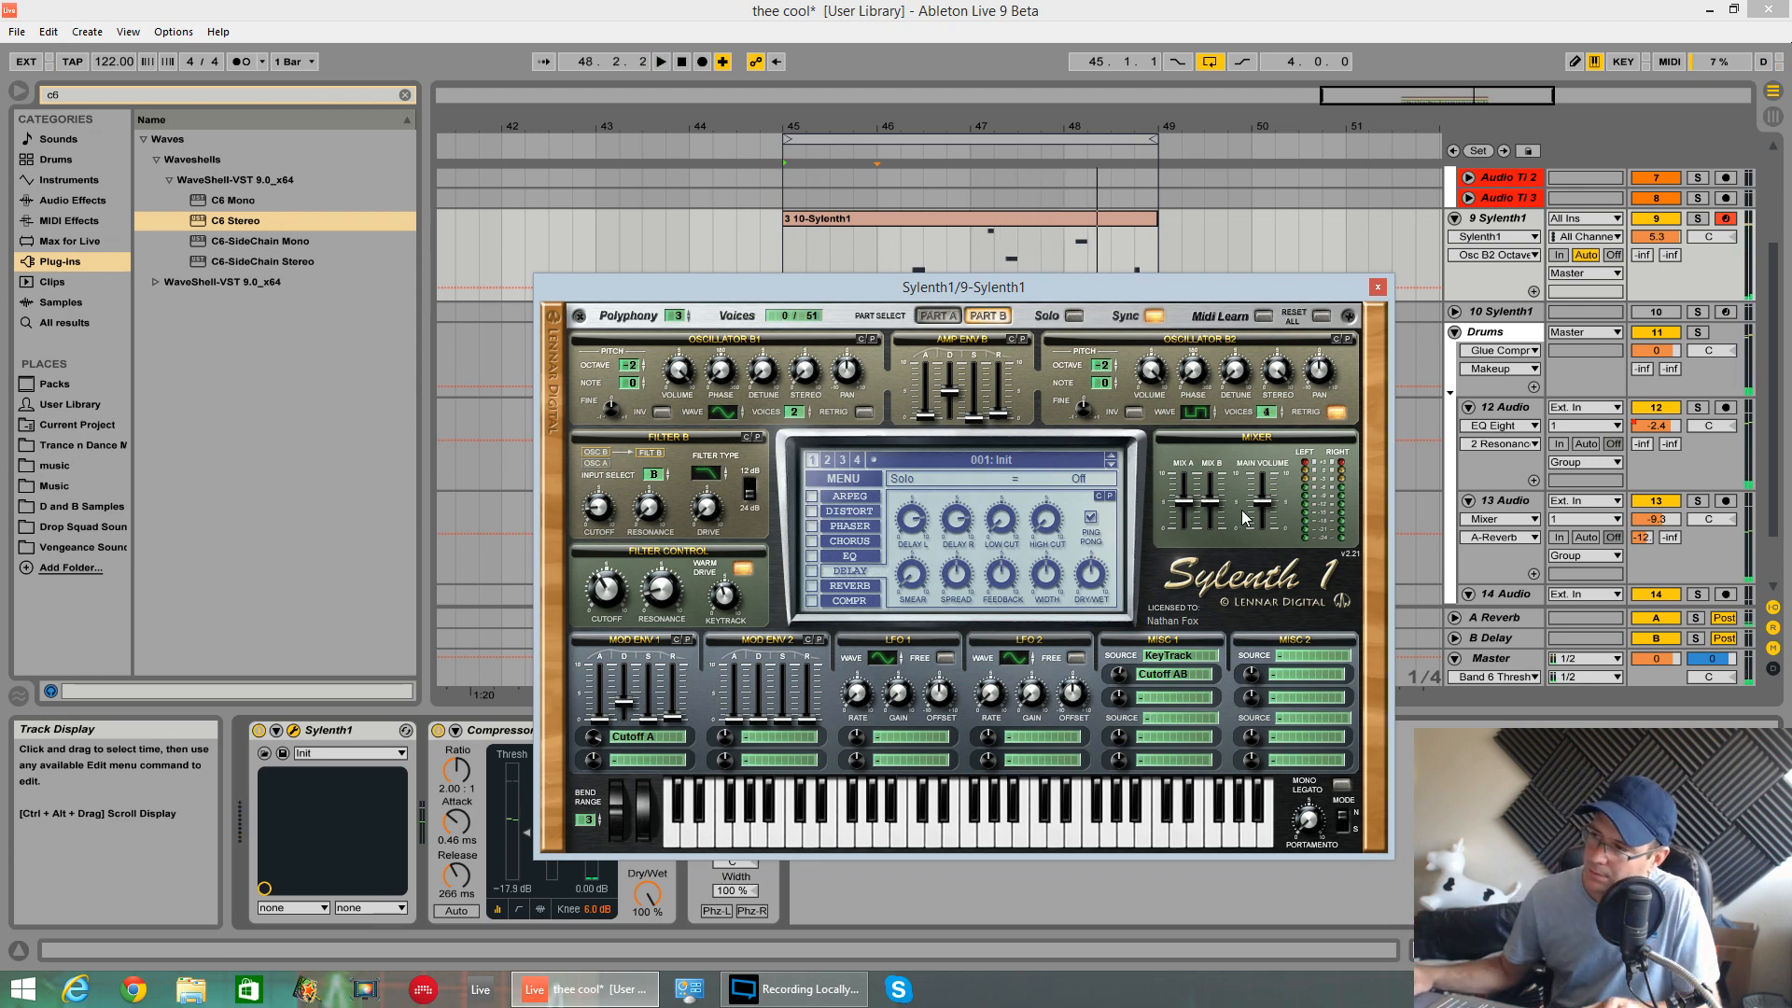
pyautogui.moveTo(1216, 507); pyautogui.dragTo(1212, 545)
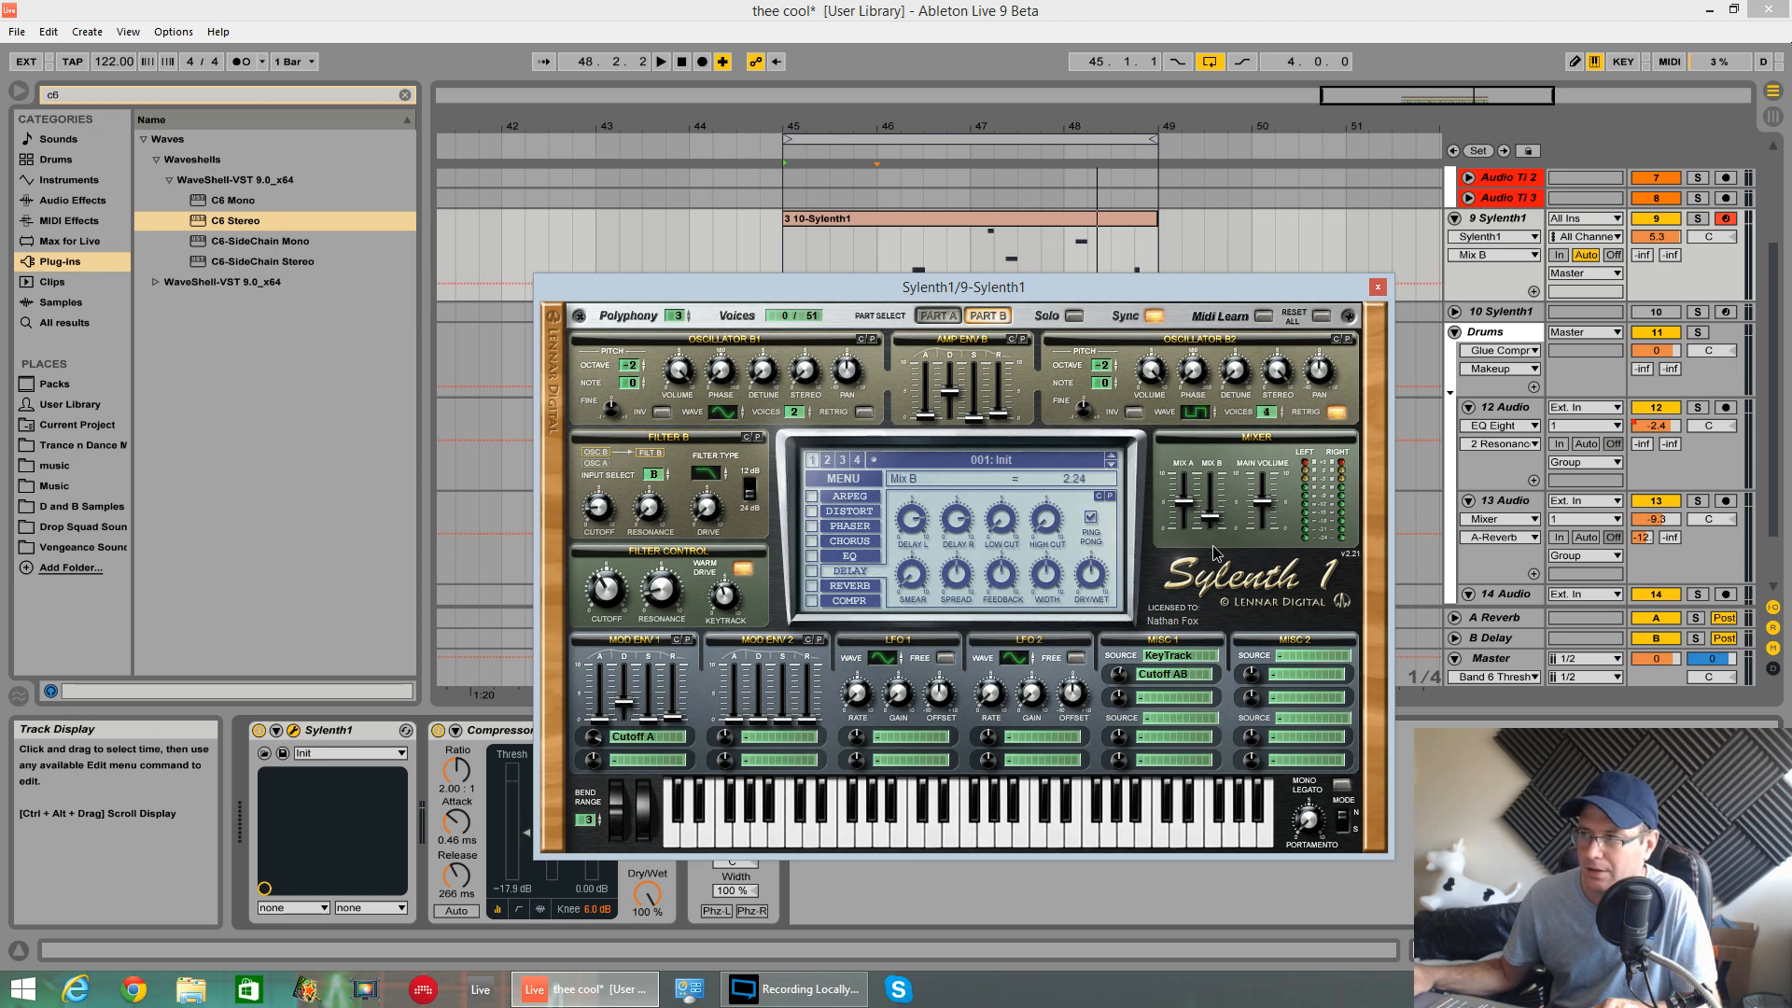
pyautogui.press('space')
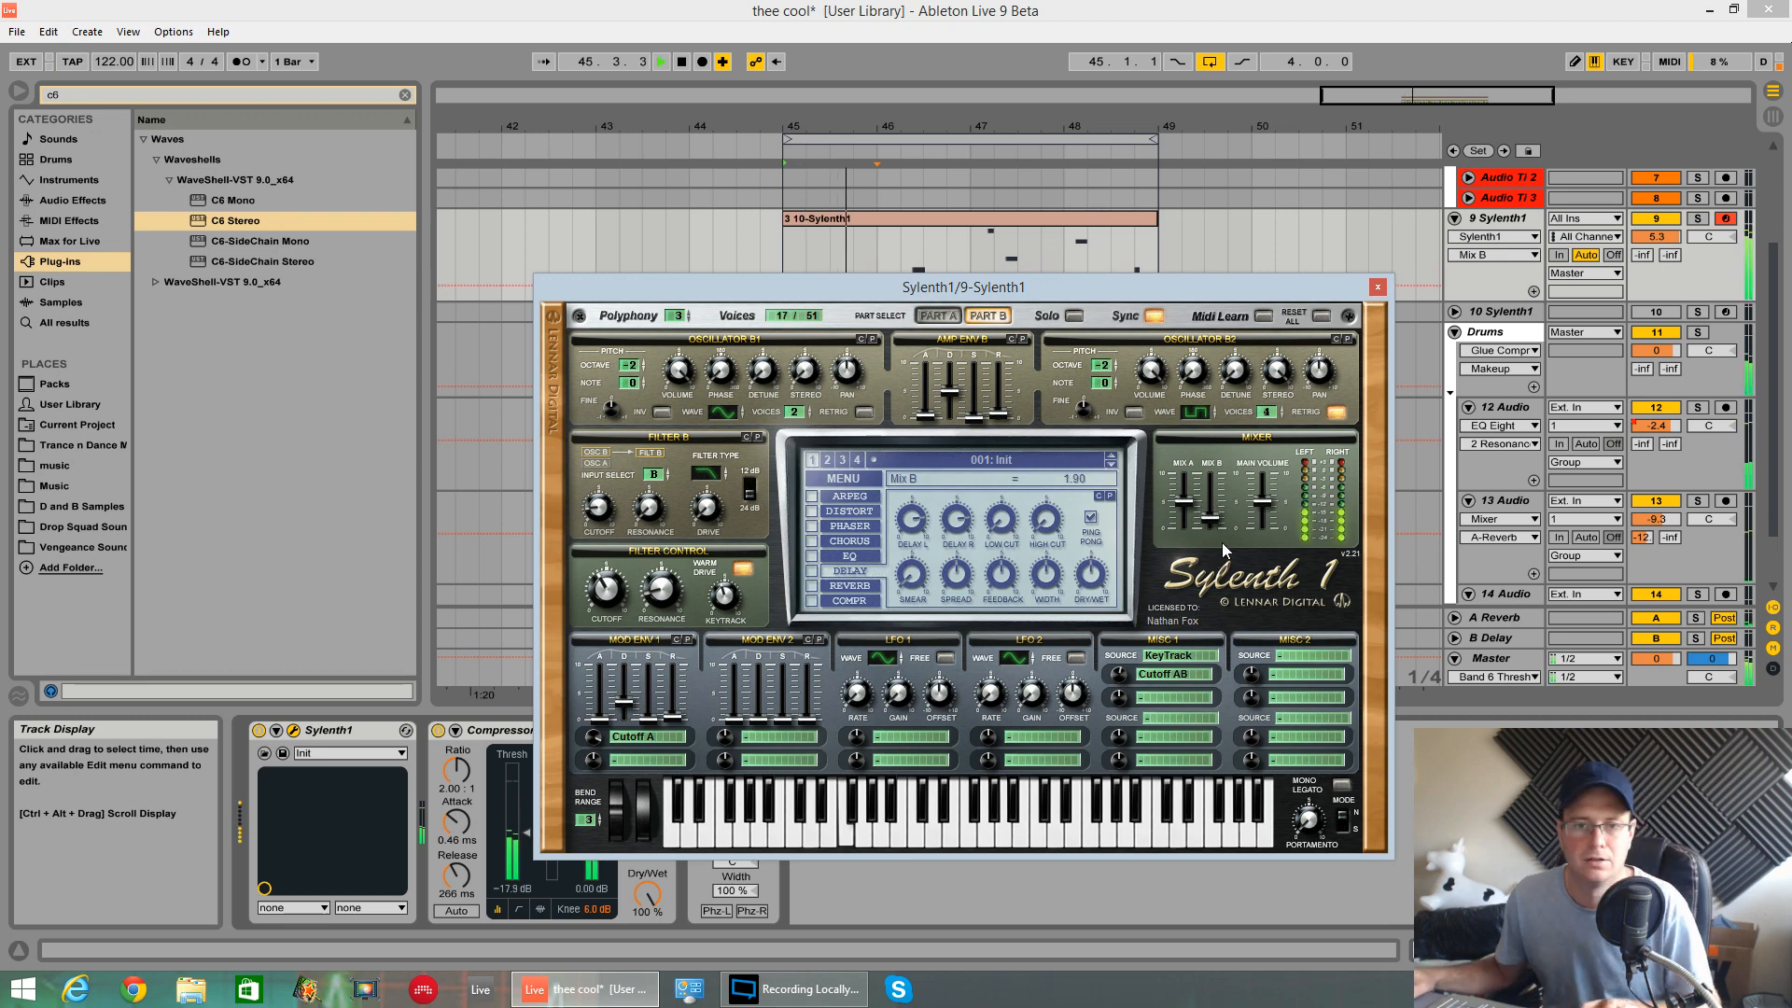
# - Set Oscillator B2's stereo to 0.00 while the loop plays
pyautogui.click(1090, 517)
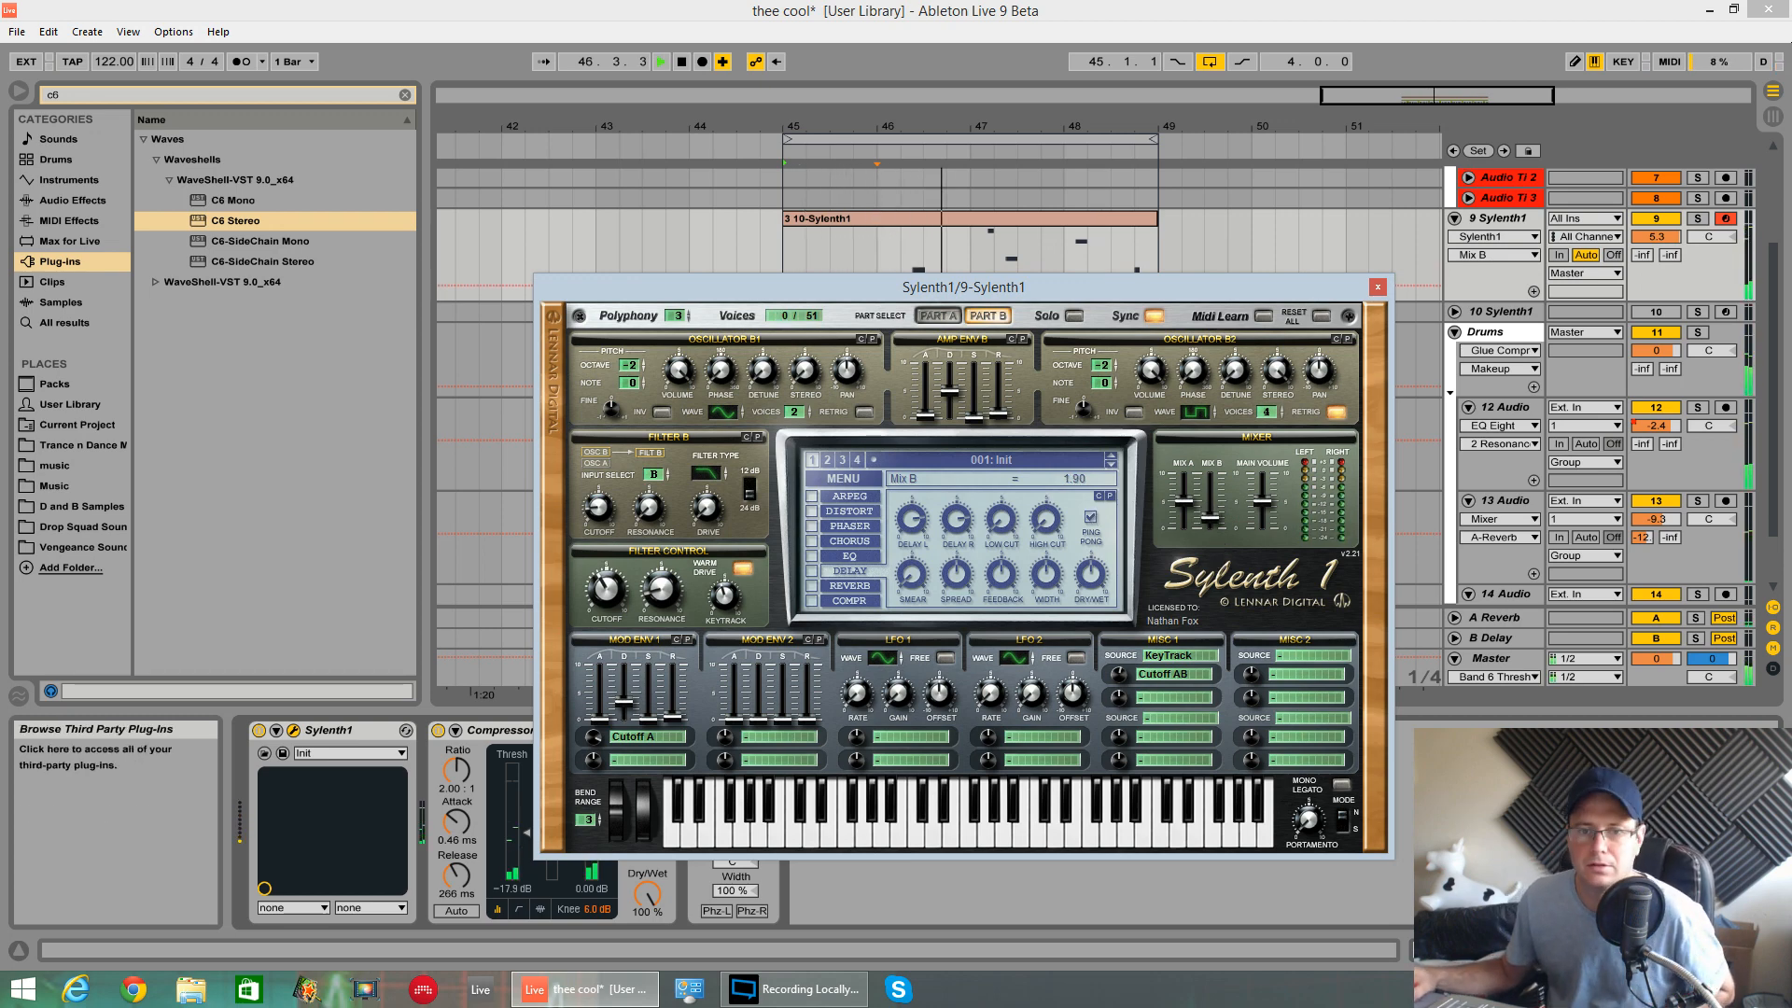
pyautogui.click(849, 258)
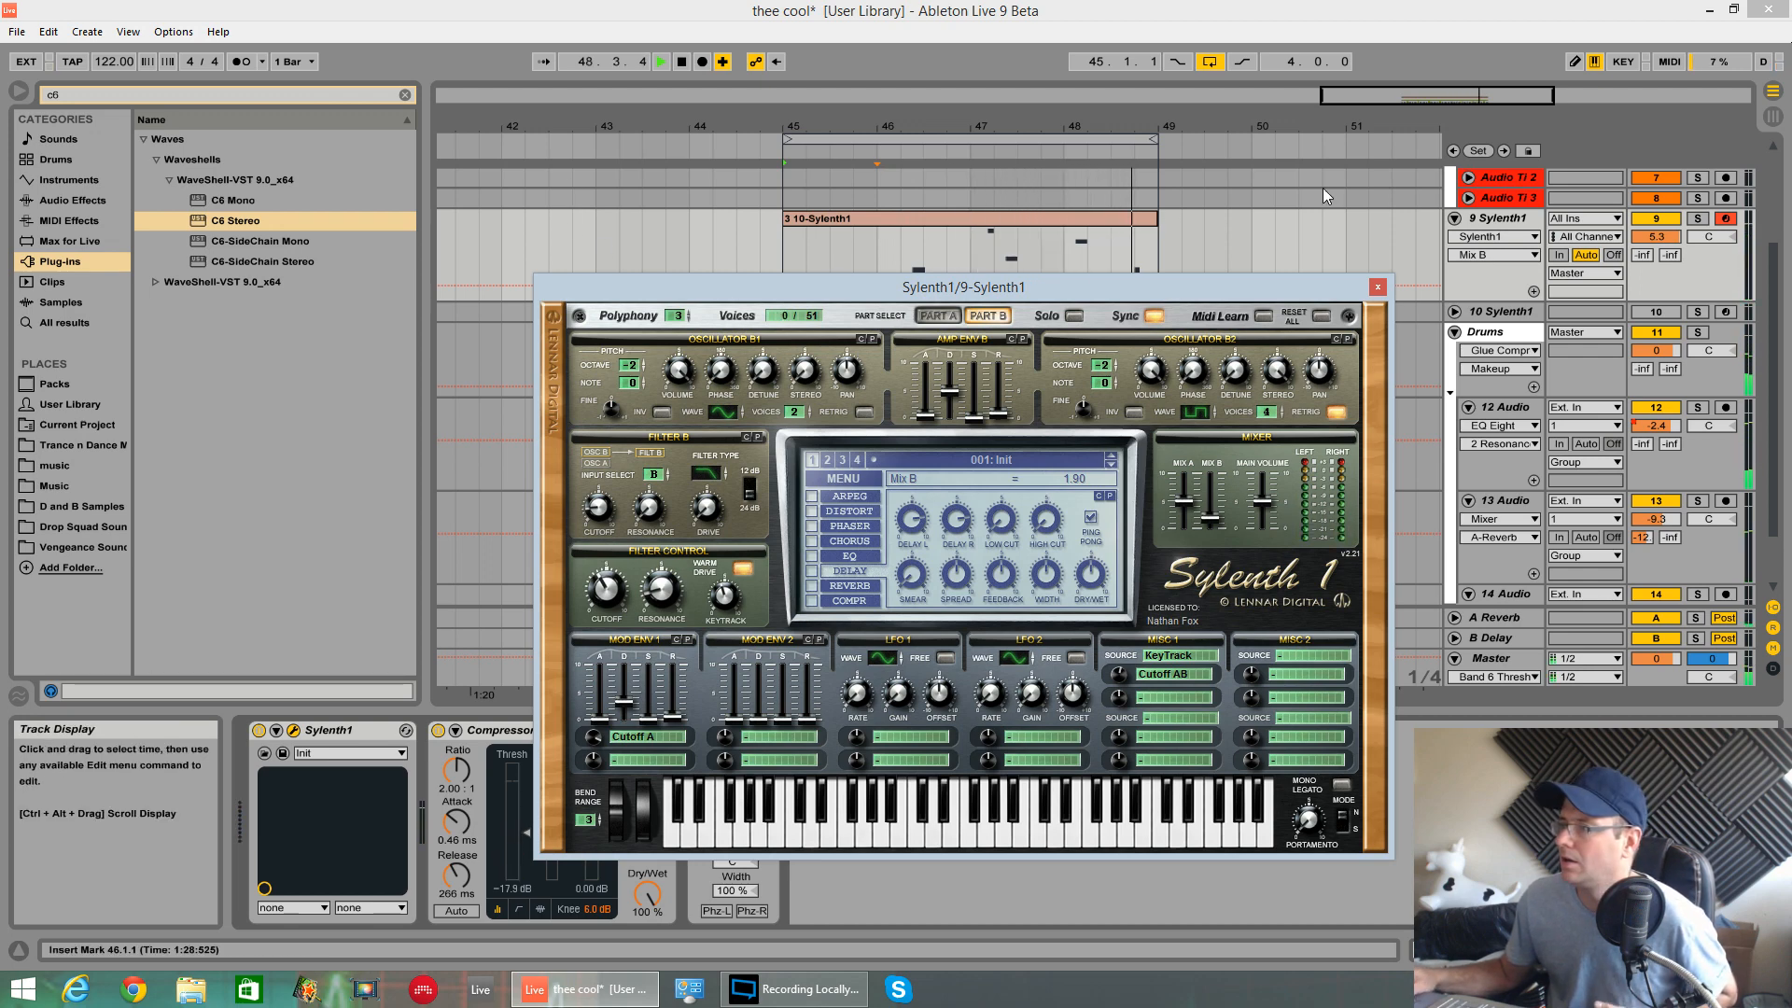
pyautogui.click(1277, 372)
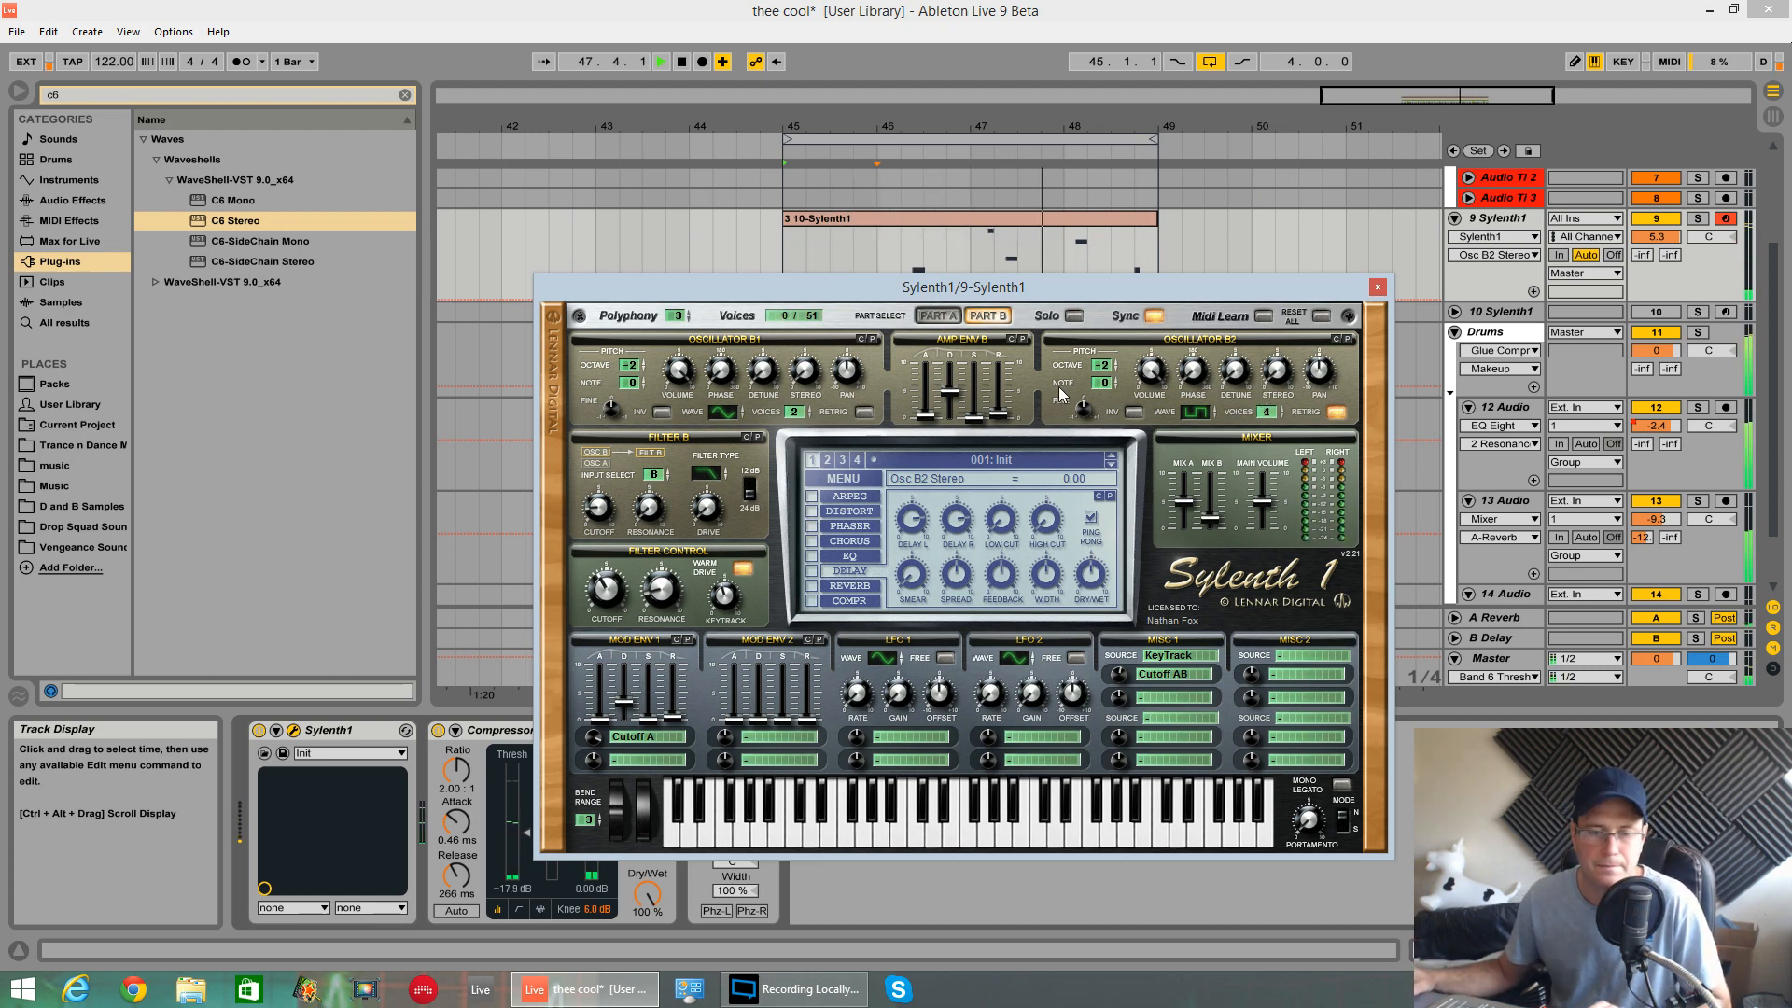
# - Stop playback, enable the delay effect and set its right delay time to 1/8
pyautogui.press('space')
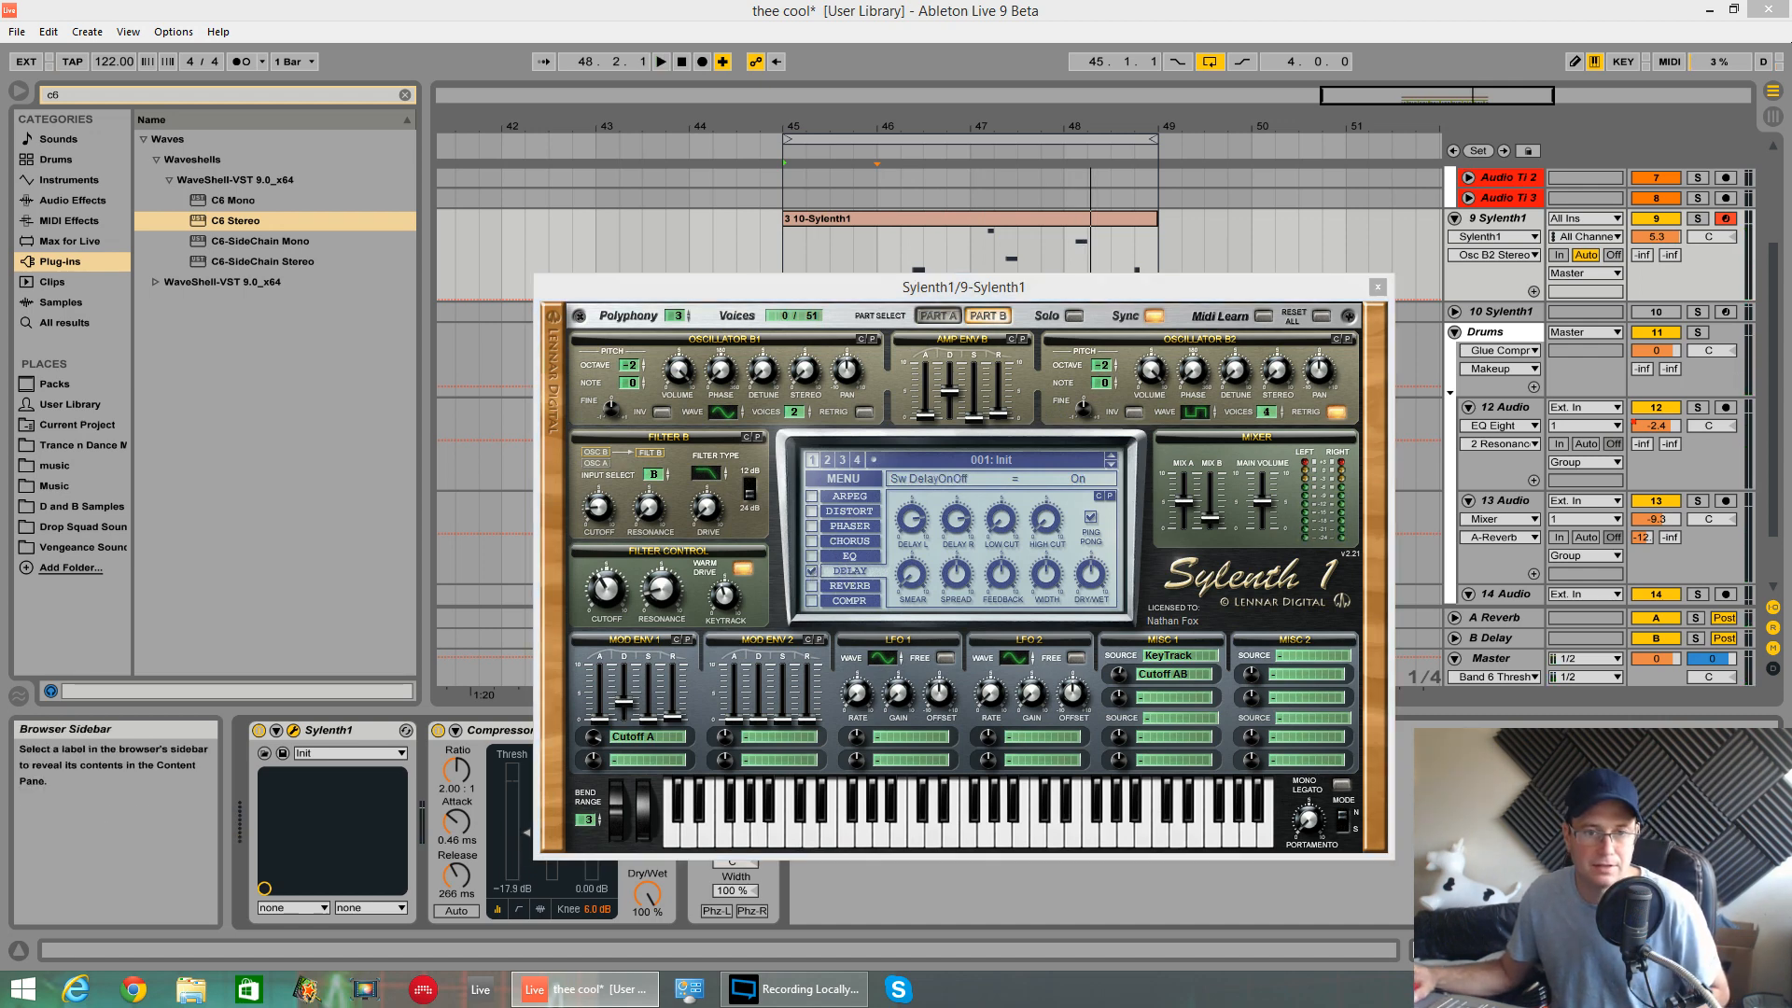
pyautogui.click(957, 518)
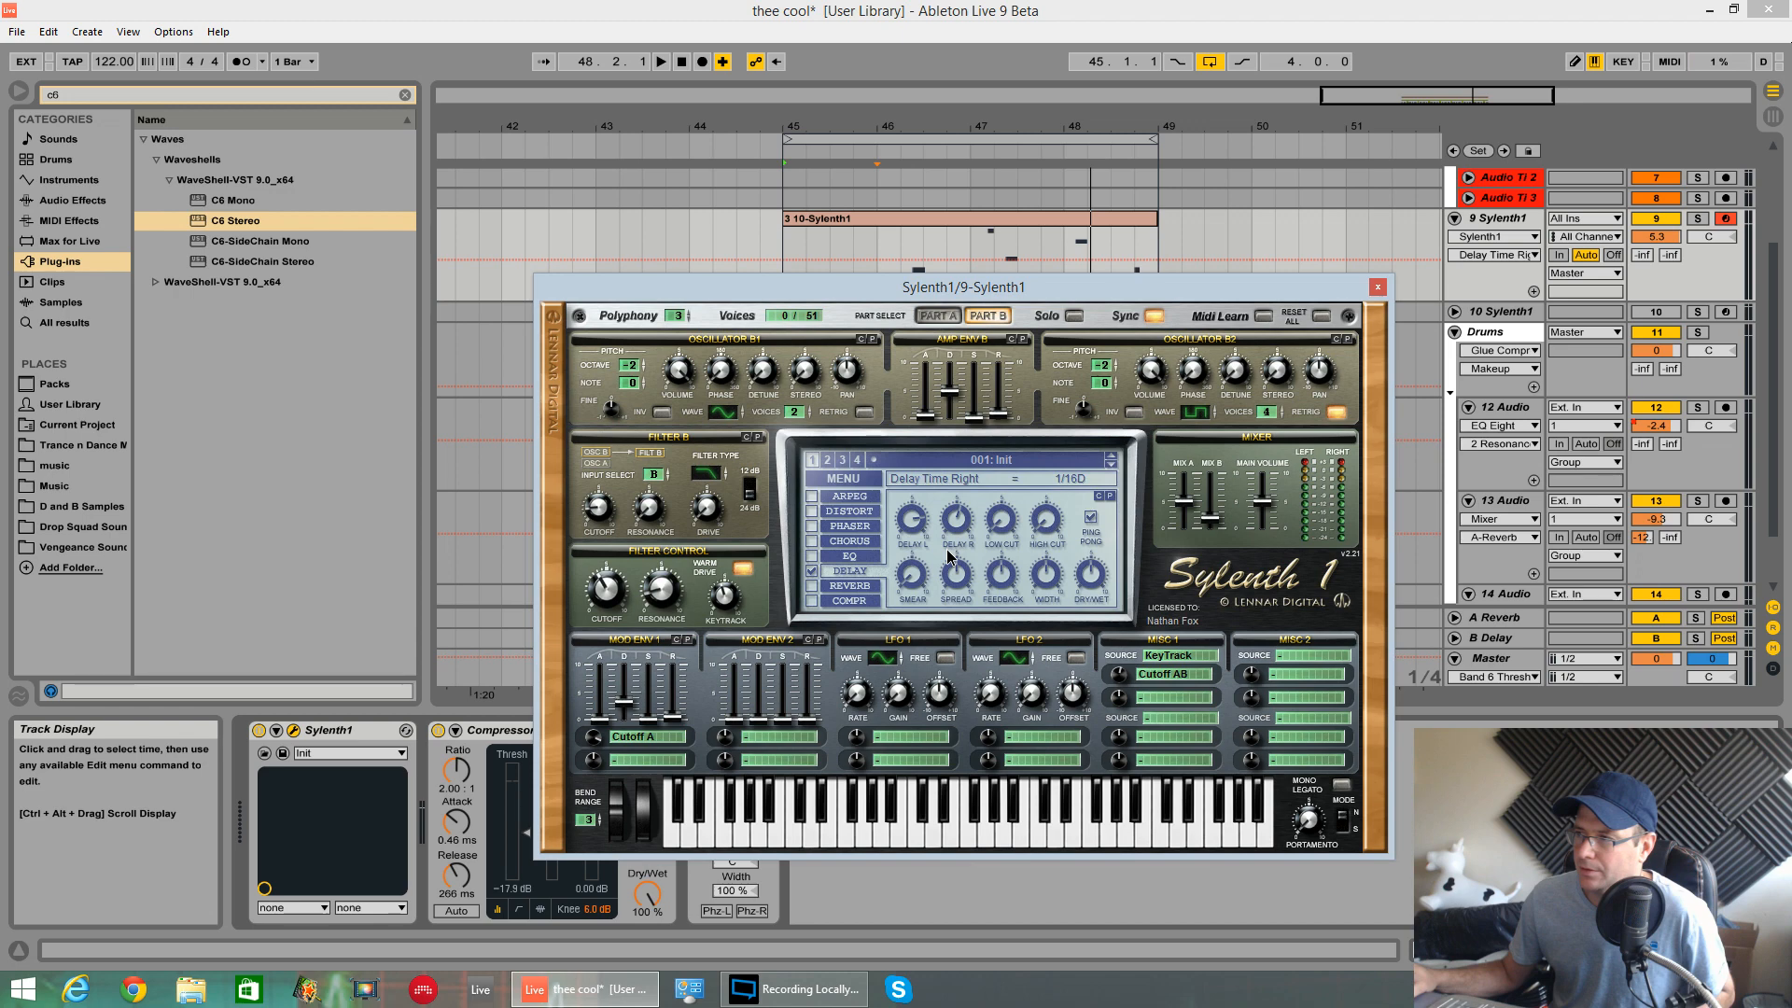
pyautogui.moveTo(948, 555); pyautogui.dragTo(949, 546)
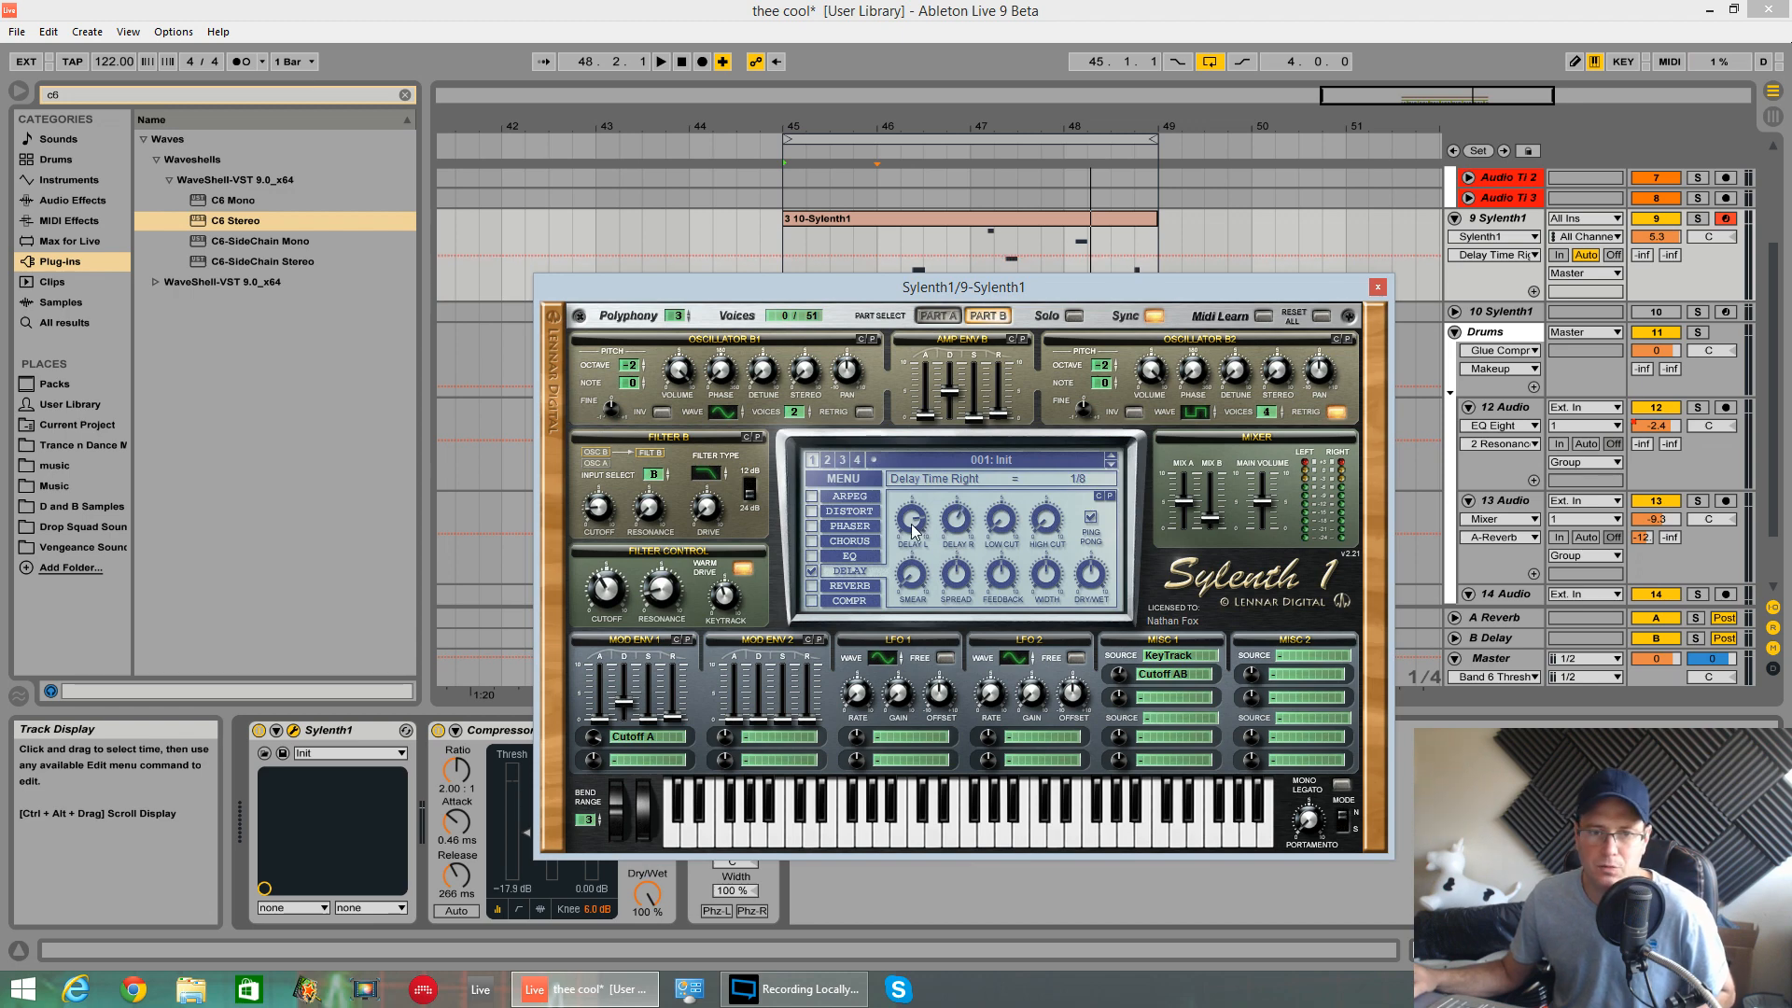
# - Set the delay's low cut to 661.22 Hz while auditioning the loop
pyautogui.click(997, 519)
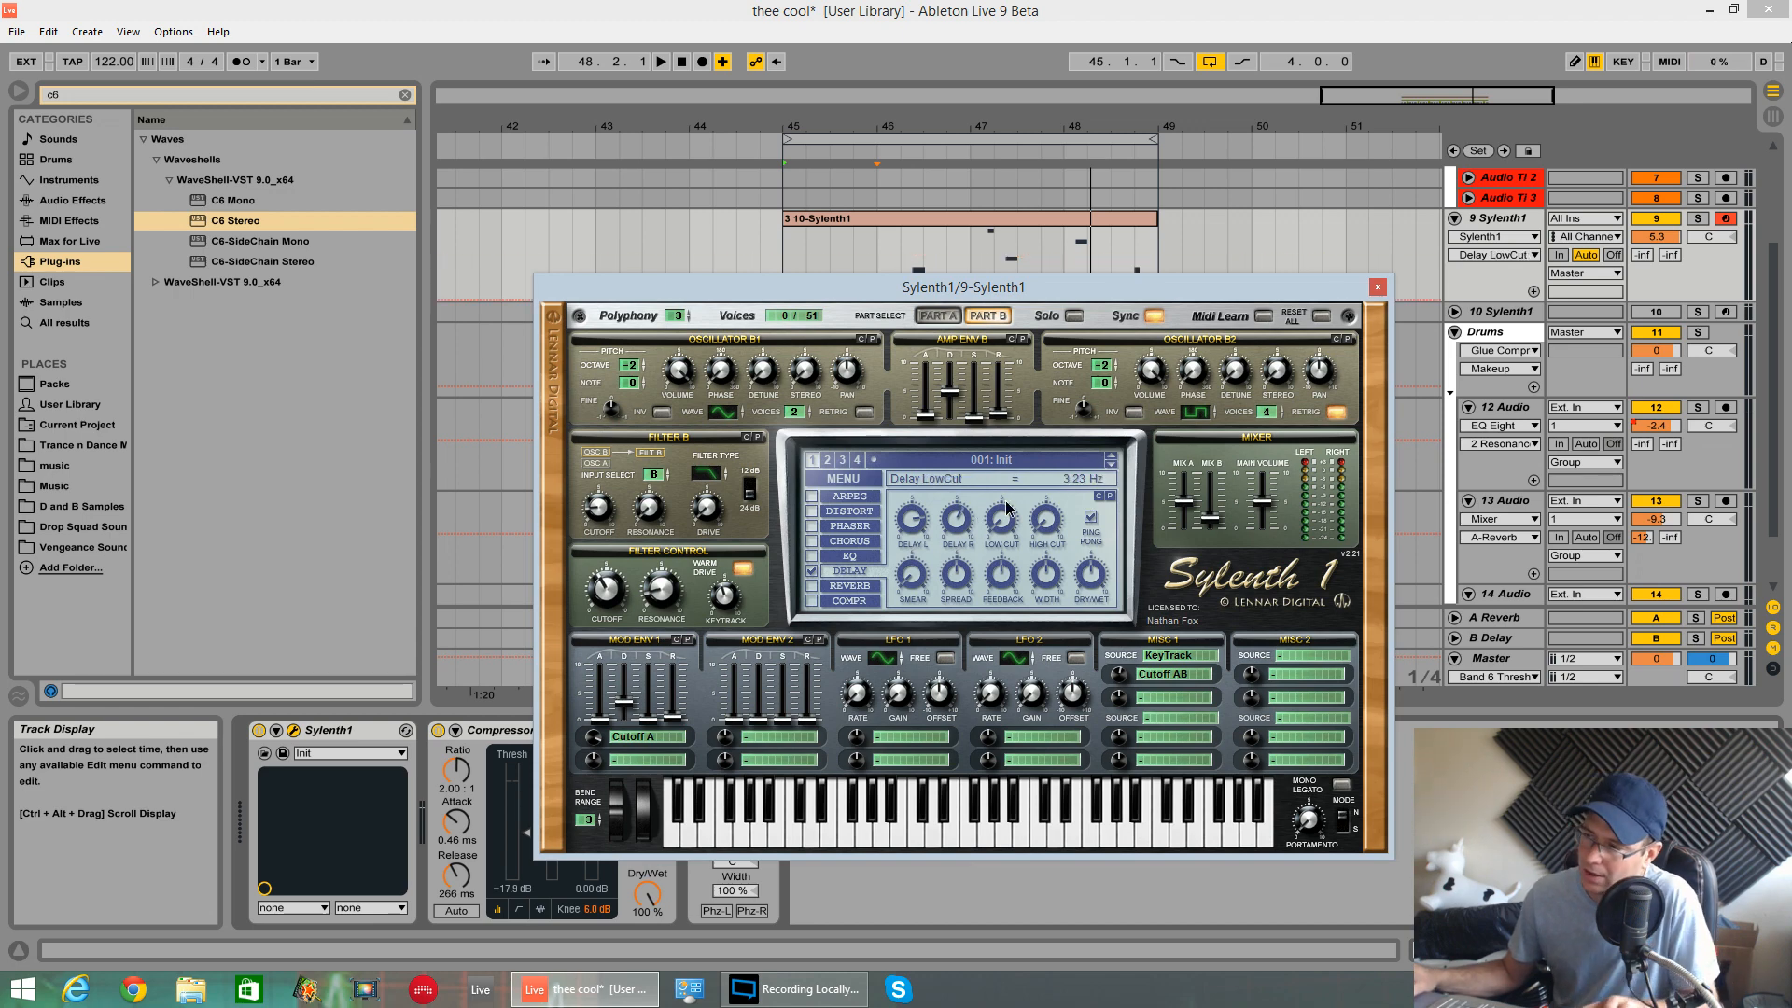
pyautogui.moveTo(1009, 397); pyautogui.dragTo(1004, 397)
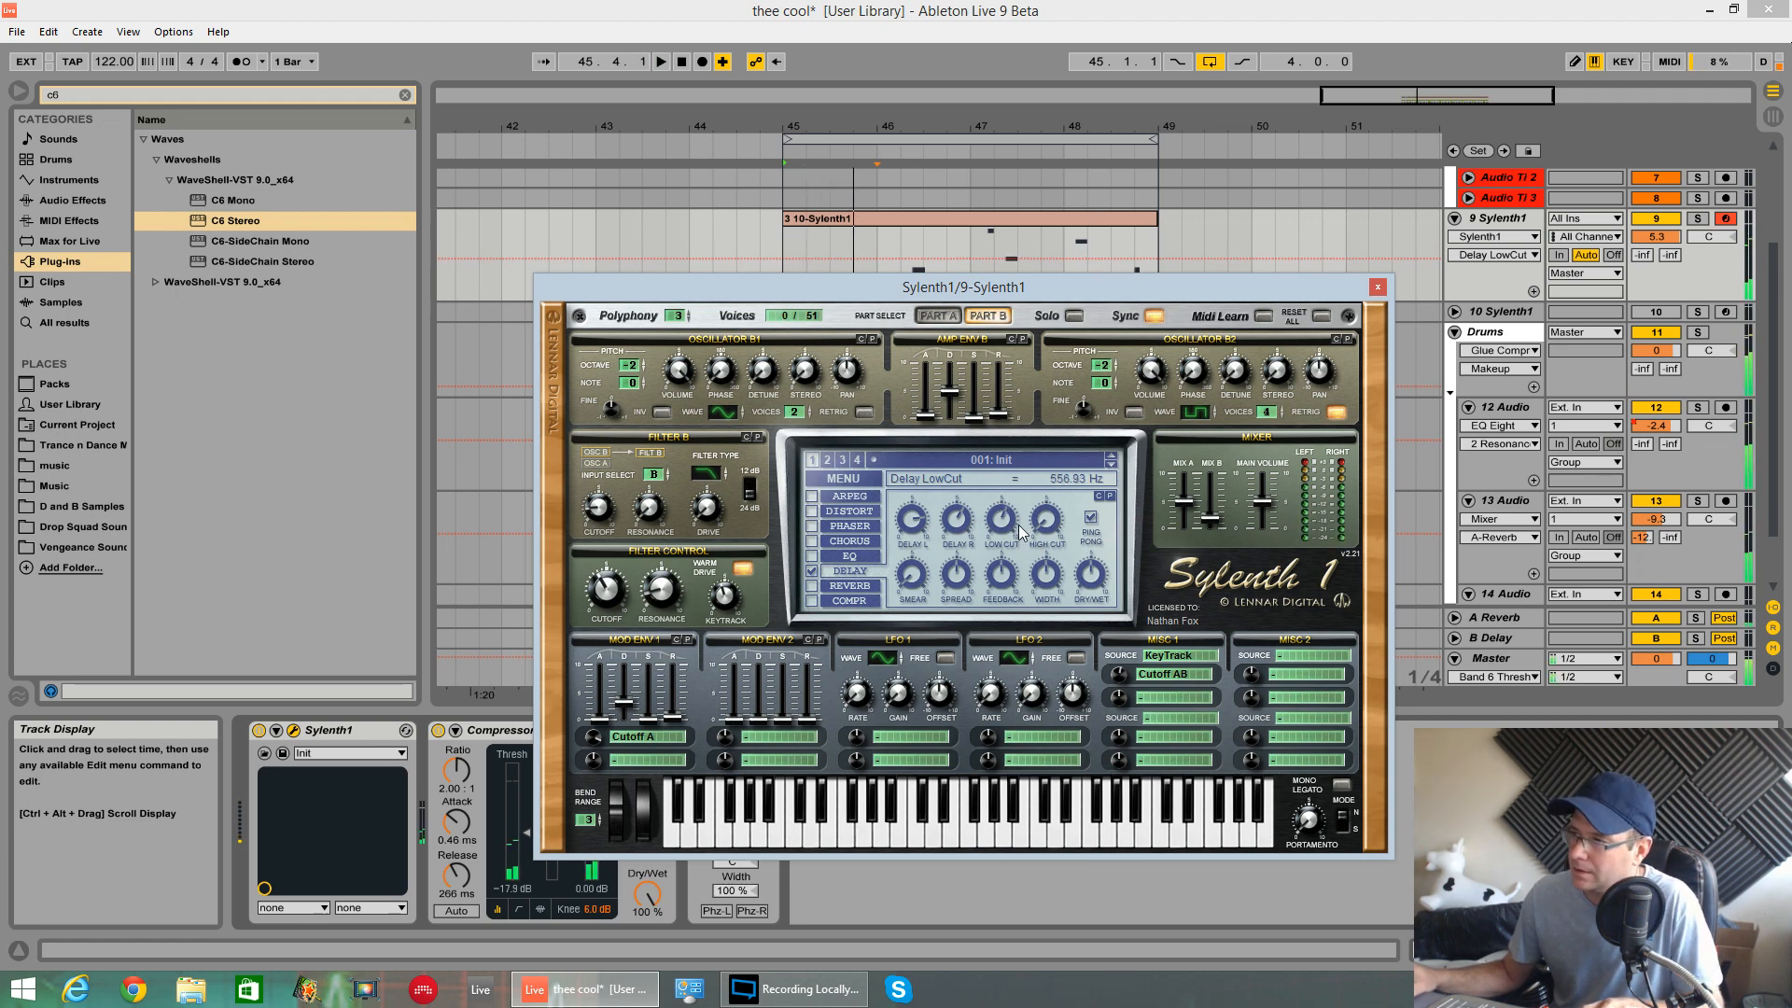
pyautogui.moveTo(1021, 532)
pyautogui.mouseDown()
pyautogui.moveTo(995, 434)
pyautogui.moveTo(1018, 526)
pyautogui.mouseUp()
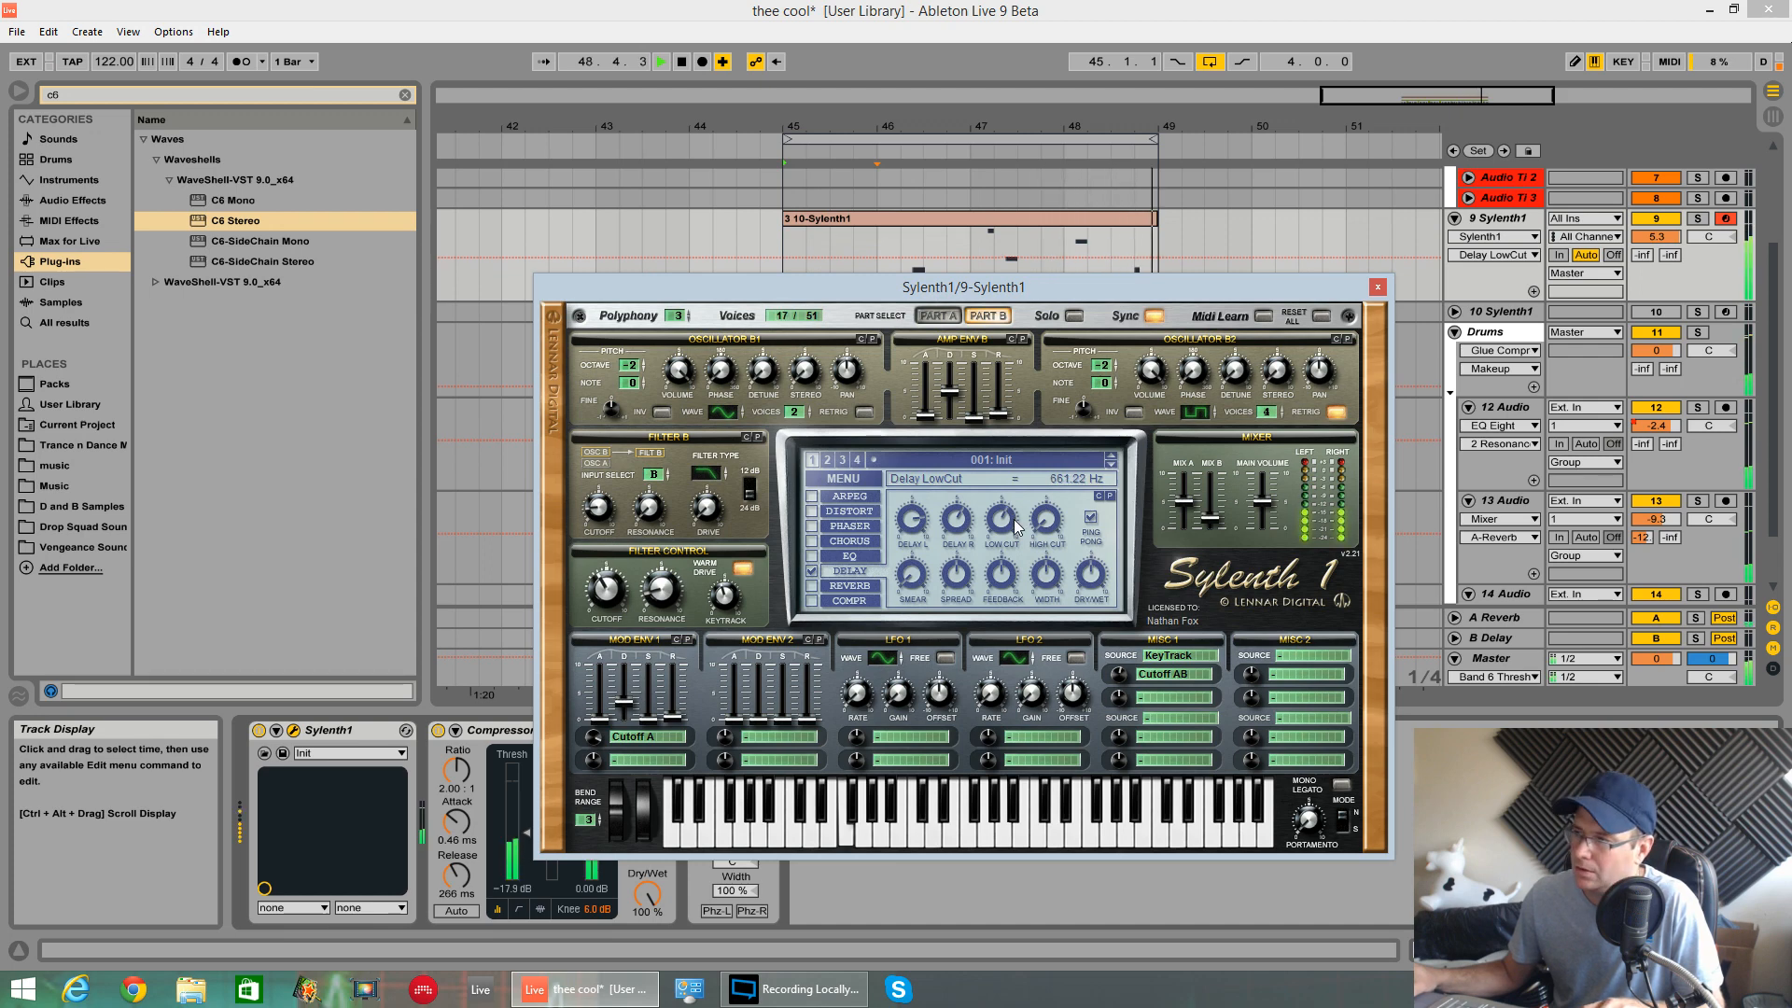
pyautogui.press('space')
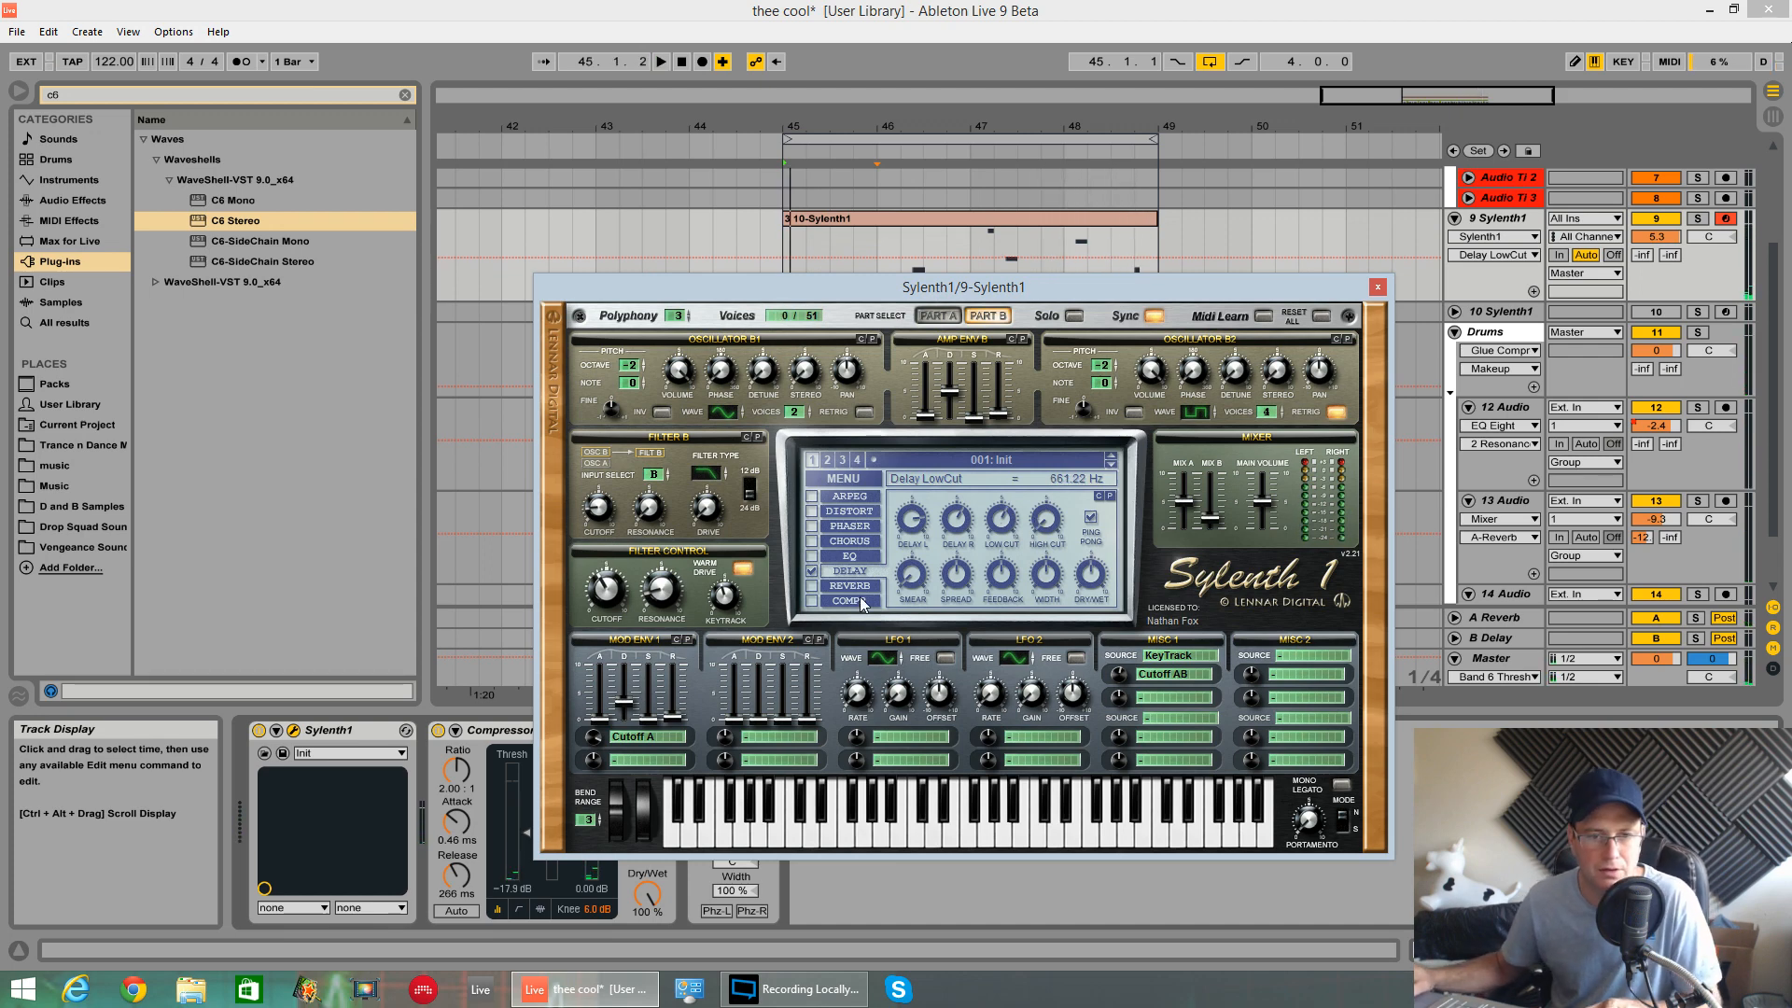
# - Set the delay's smear to 1.81 and dry/wet to 42.86 %, auditioning the result in the loop
pyautogui.click(913, 571)
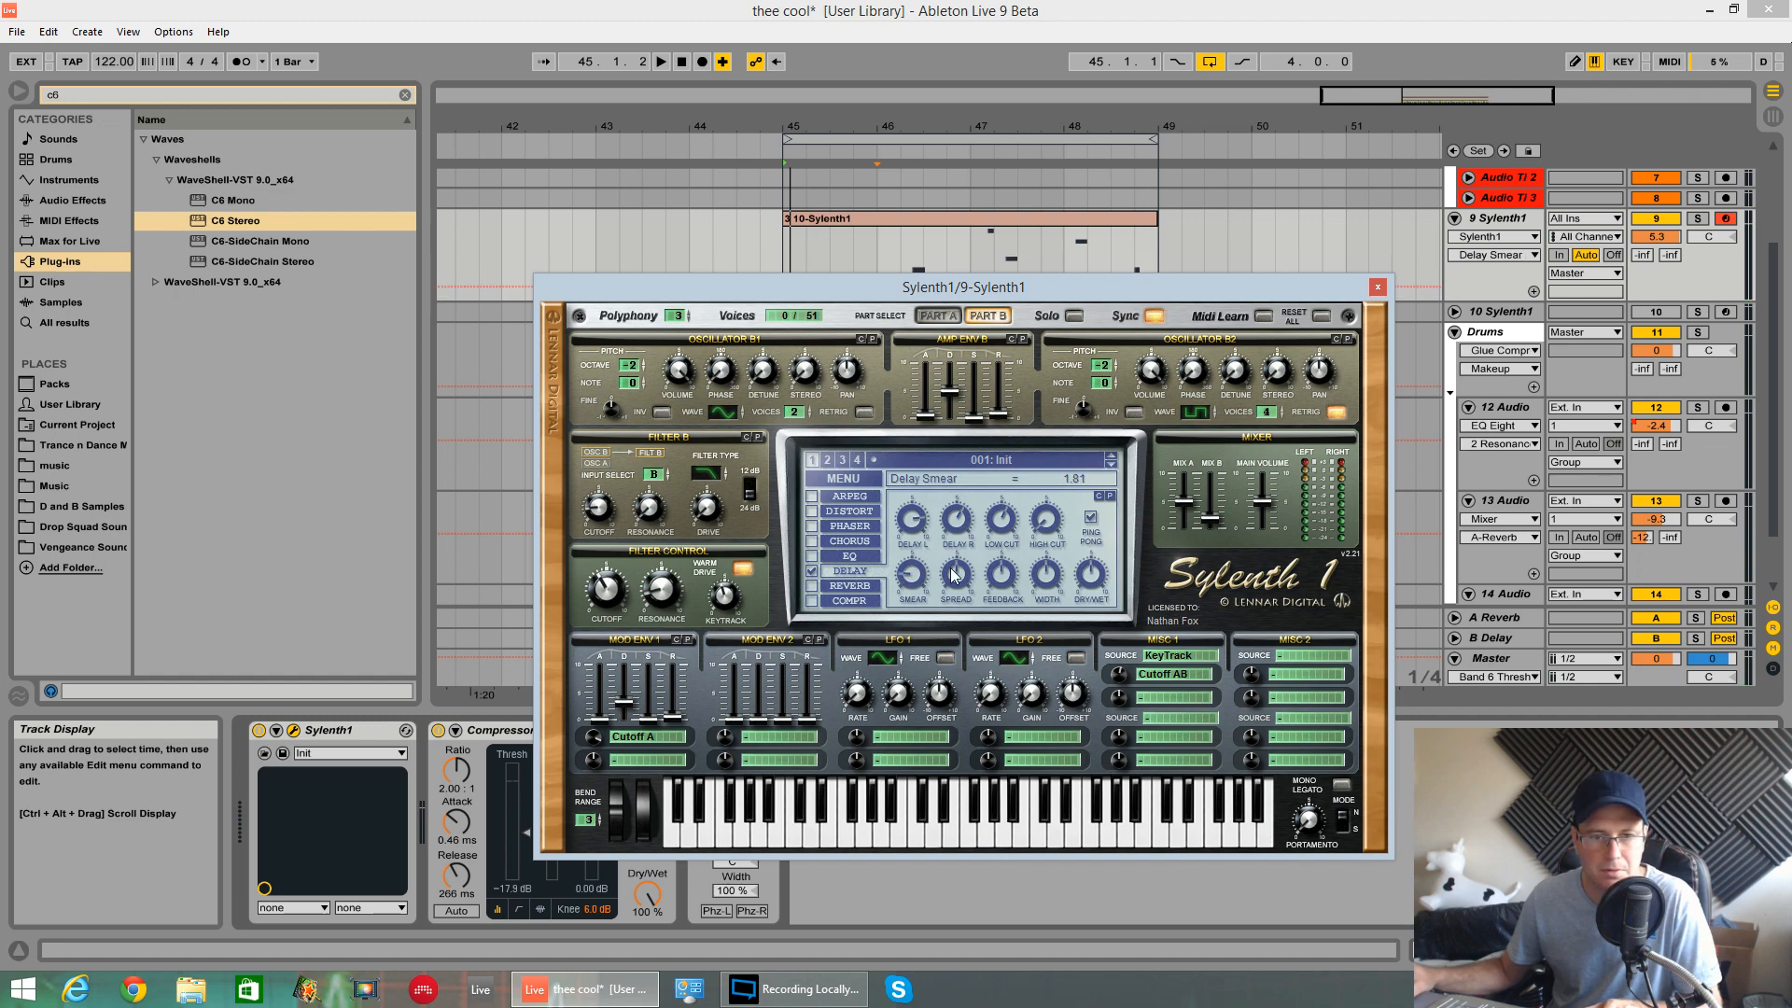
pyautogui.moveTo(959, 567)
pyautogui.mouseDown()
pyautogui.moveTo(1001, 553)
pyautogui.moveTo(1087, 601)
pyautogui.moveTo(1097, 571)
pyautogui.mouseUp()
pyautogui.press('space')
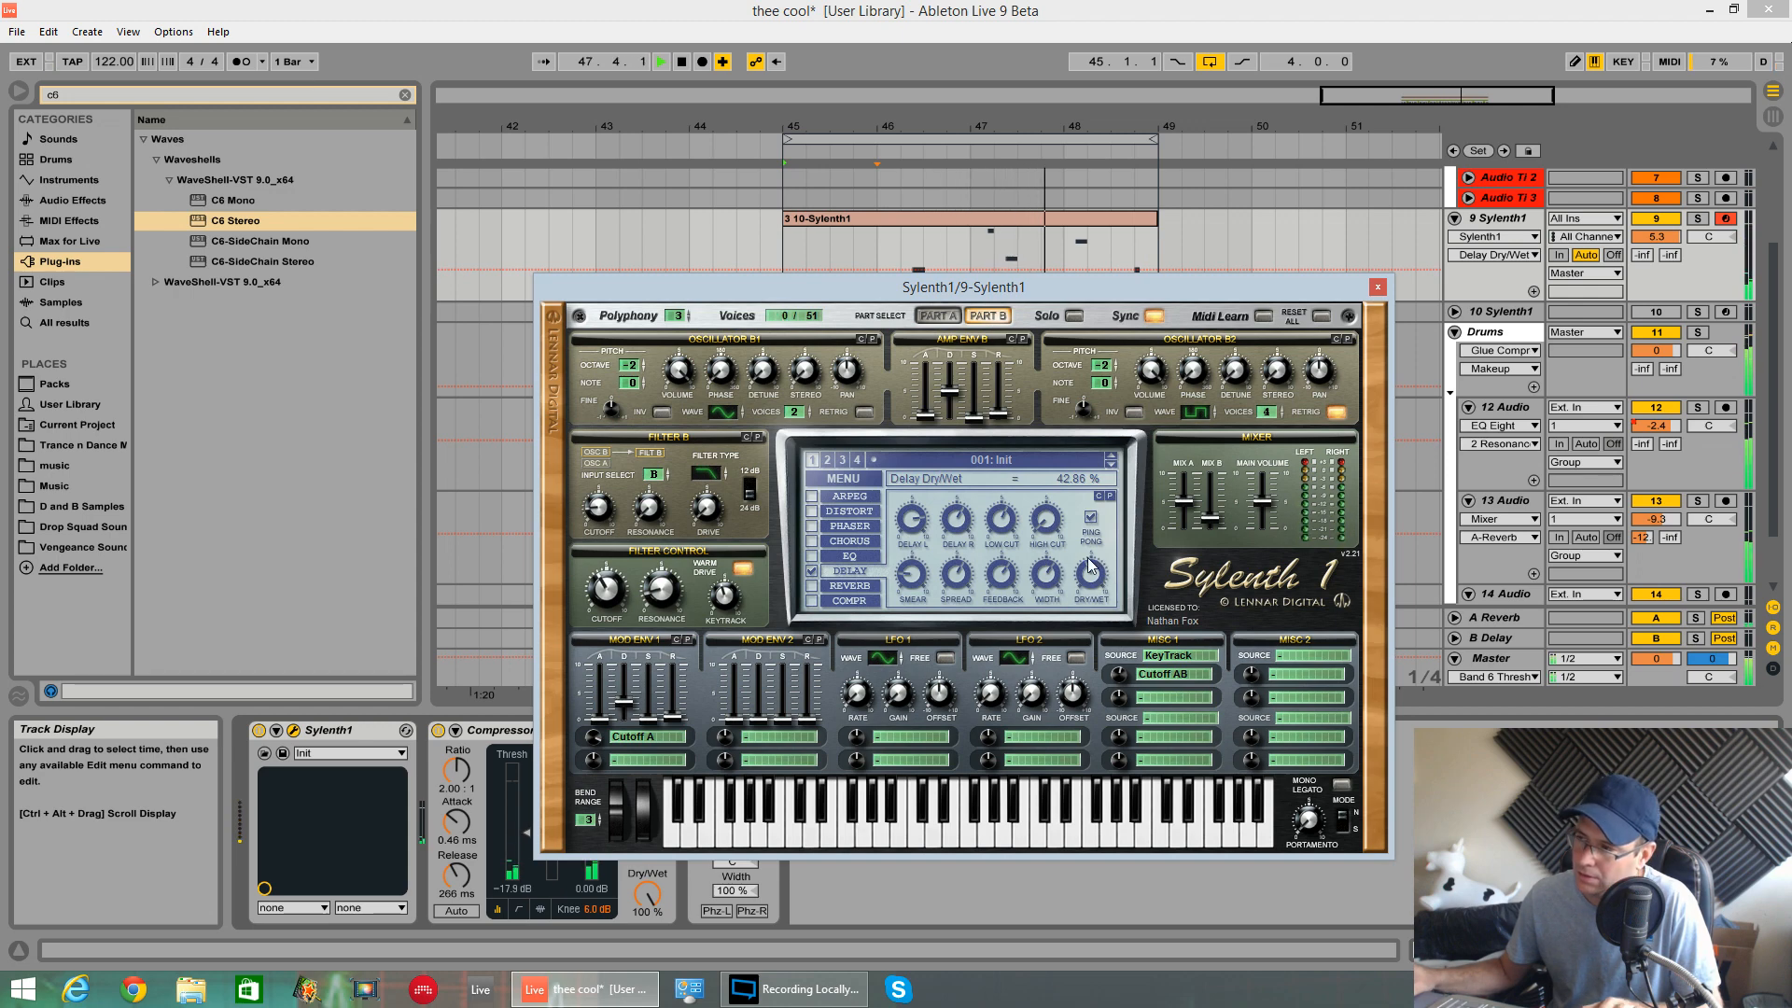
pyautogui.press('space')
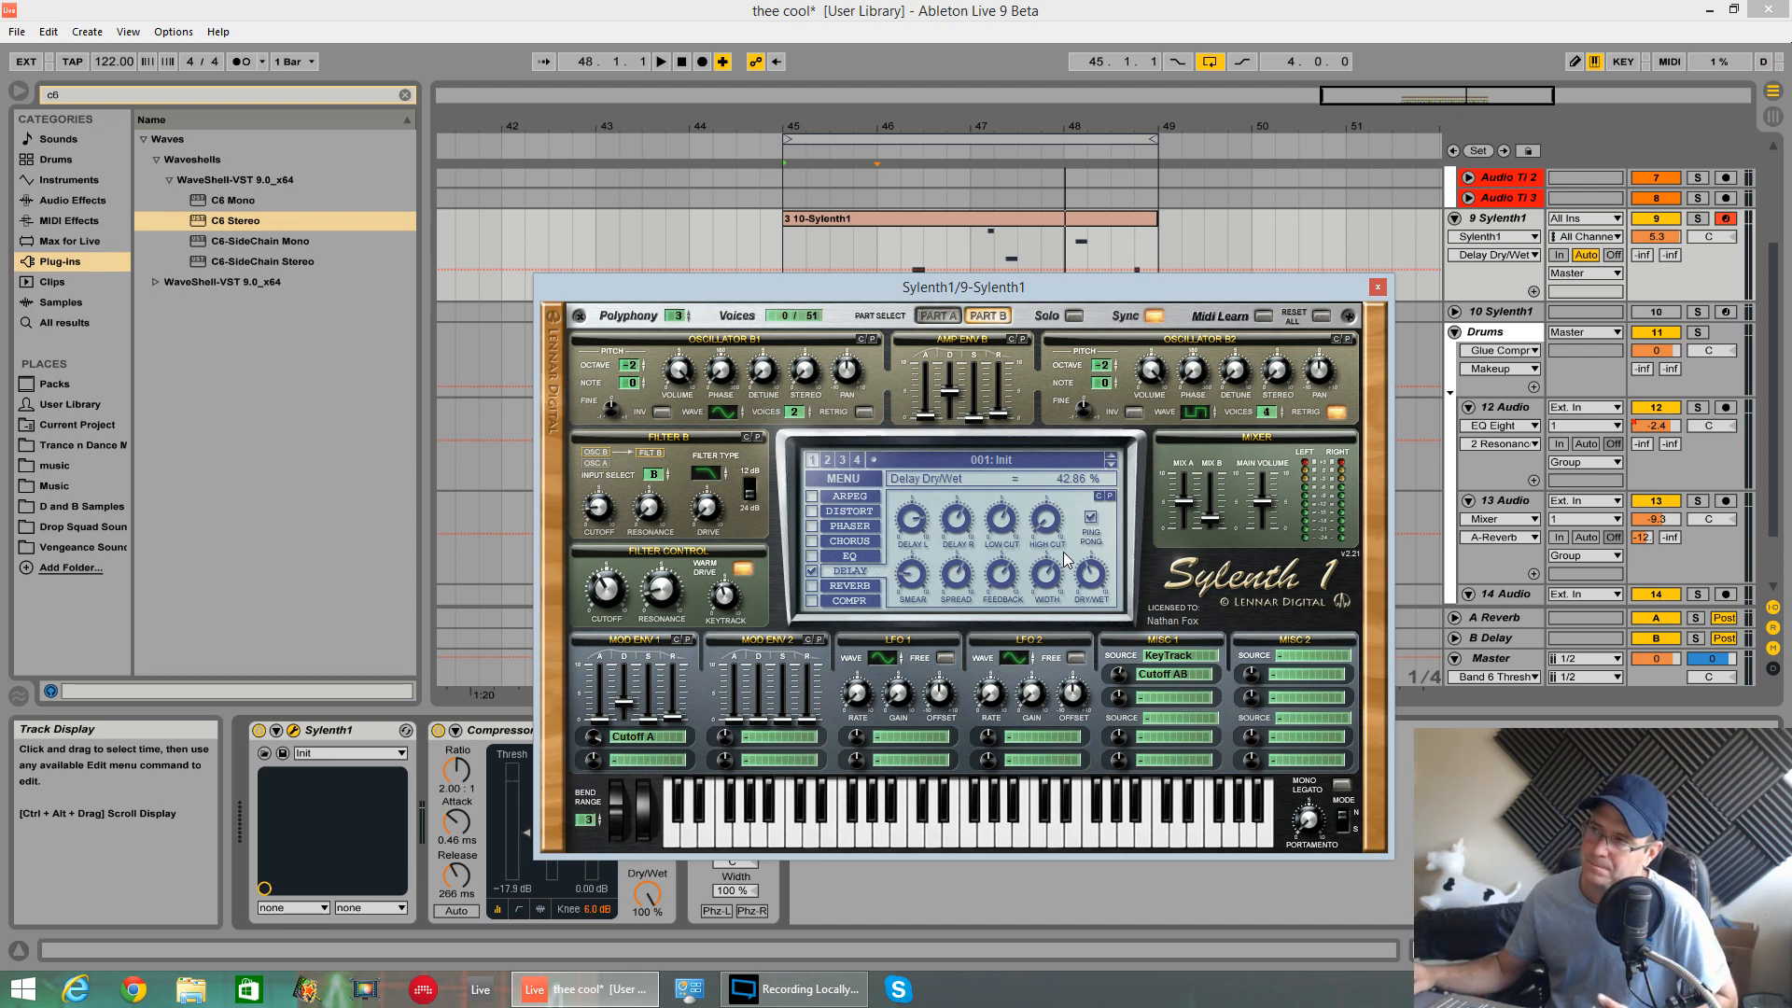
# - Open the bass MIDI clip on track 9 and examine its notes in an enlarged note editor
pyautogui.click(984, 220)
pyautogui.moveTo(1009, 287); pyautogui.dragTo(1433, 1006)
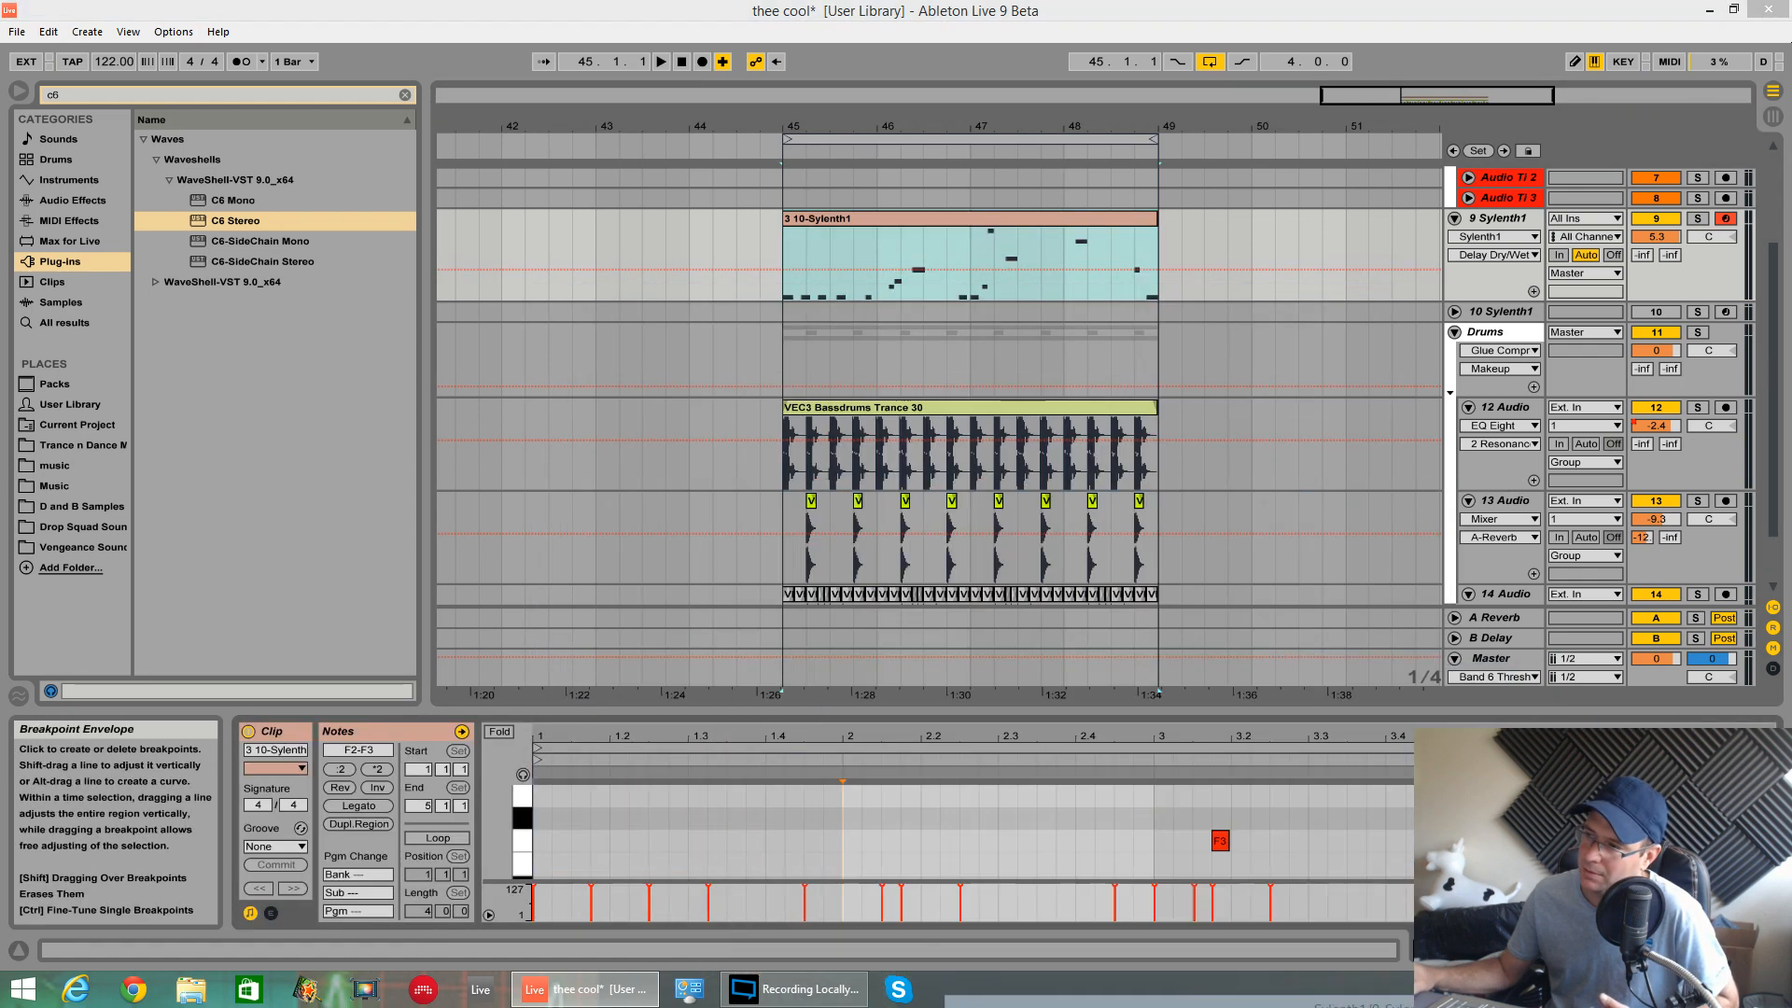
pyautogui.moveTo(1018, 713); pyautogui.dragTo(1008, 246)
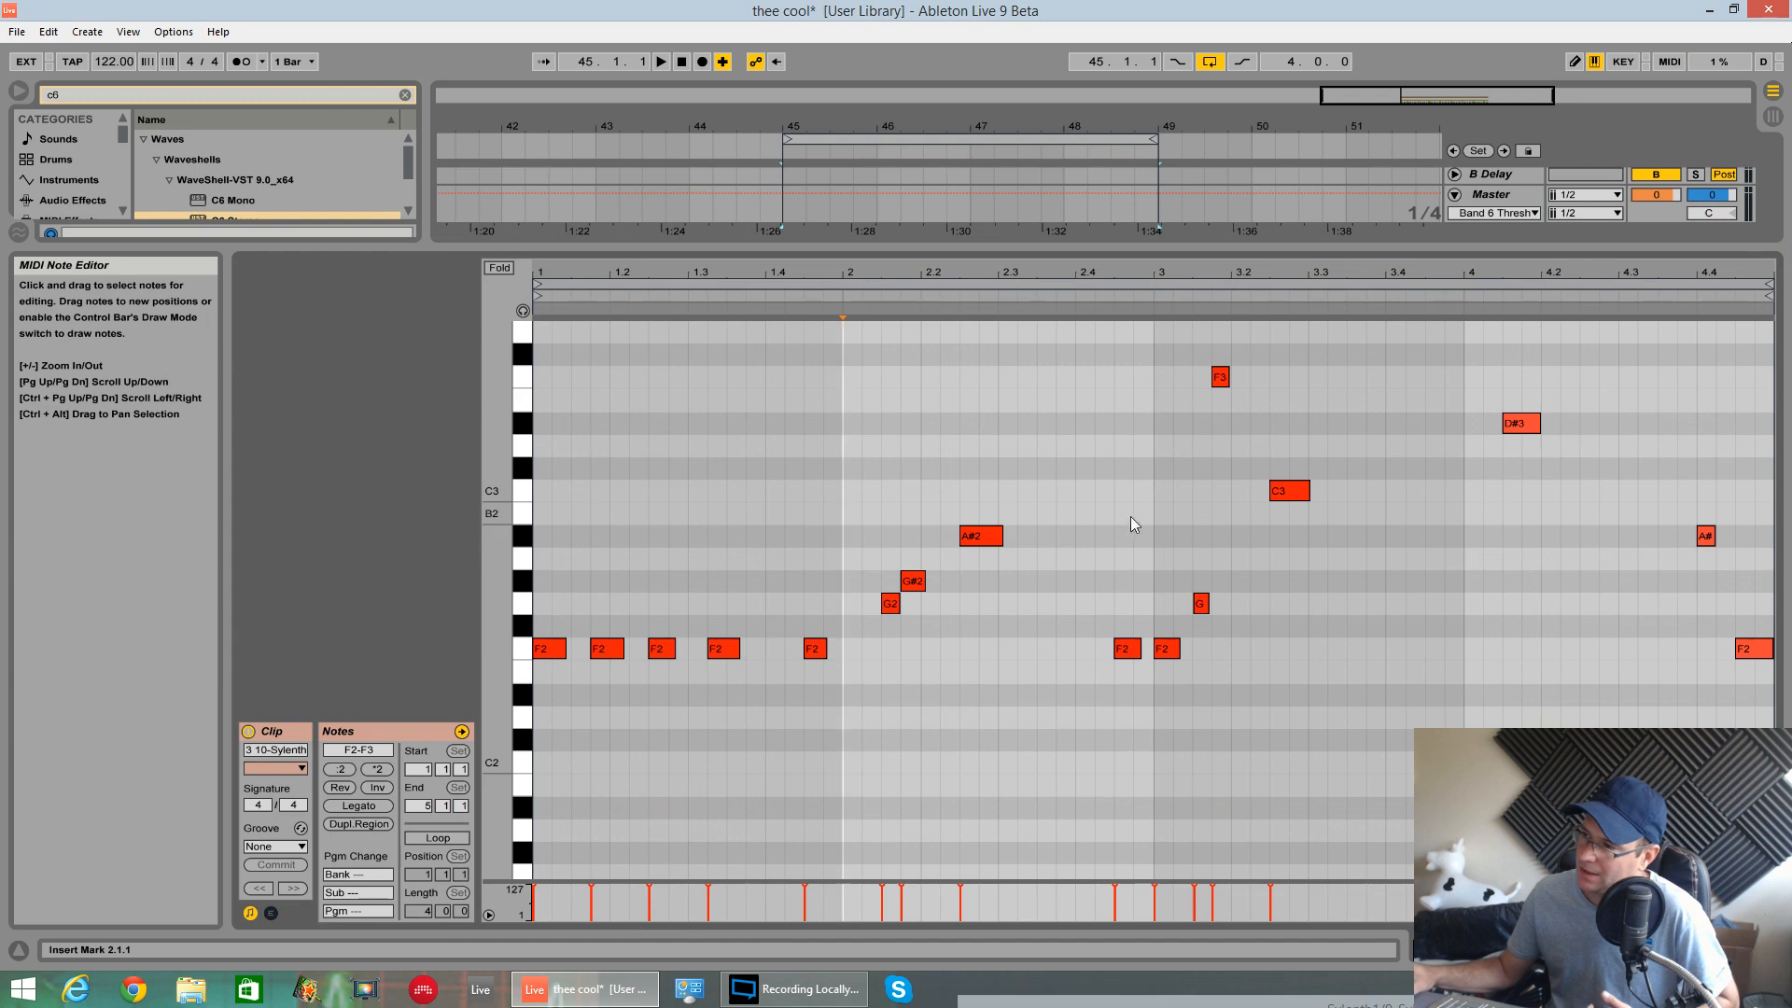
pyautogui.moveTo(1155, 248); pyautogui.dragTo(1154, 712)
# - Start the loop and reopen the Sylenth1 plug-in window from track 9, placing it fully in view
pyautogui.press('space')
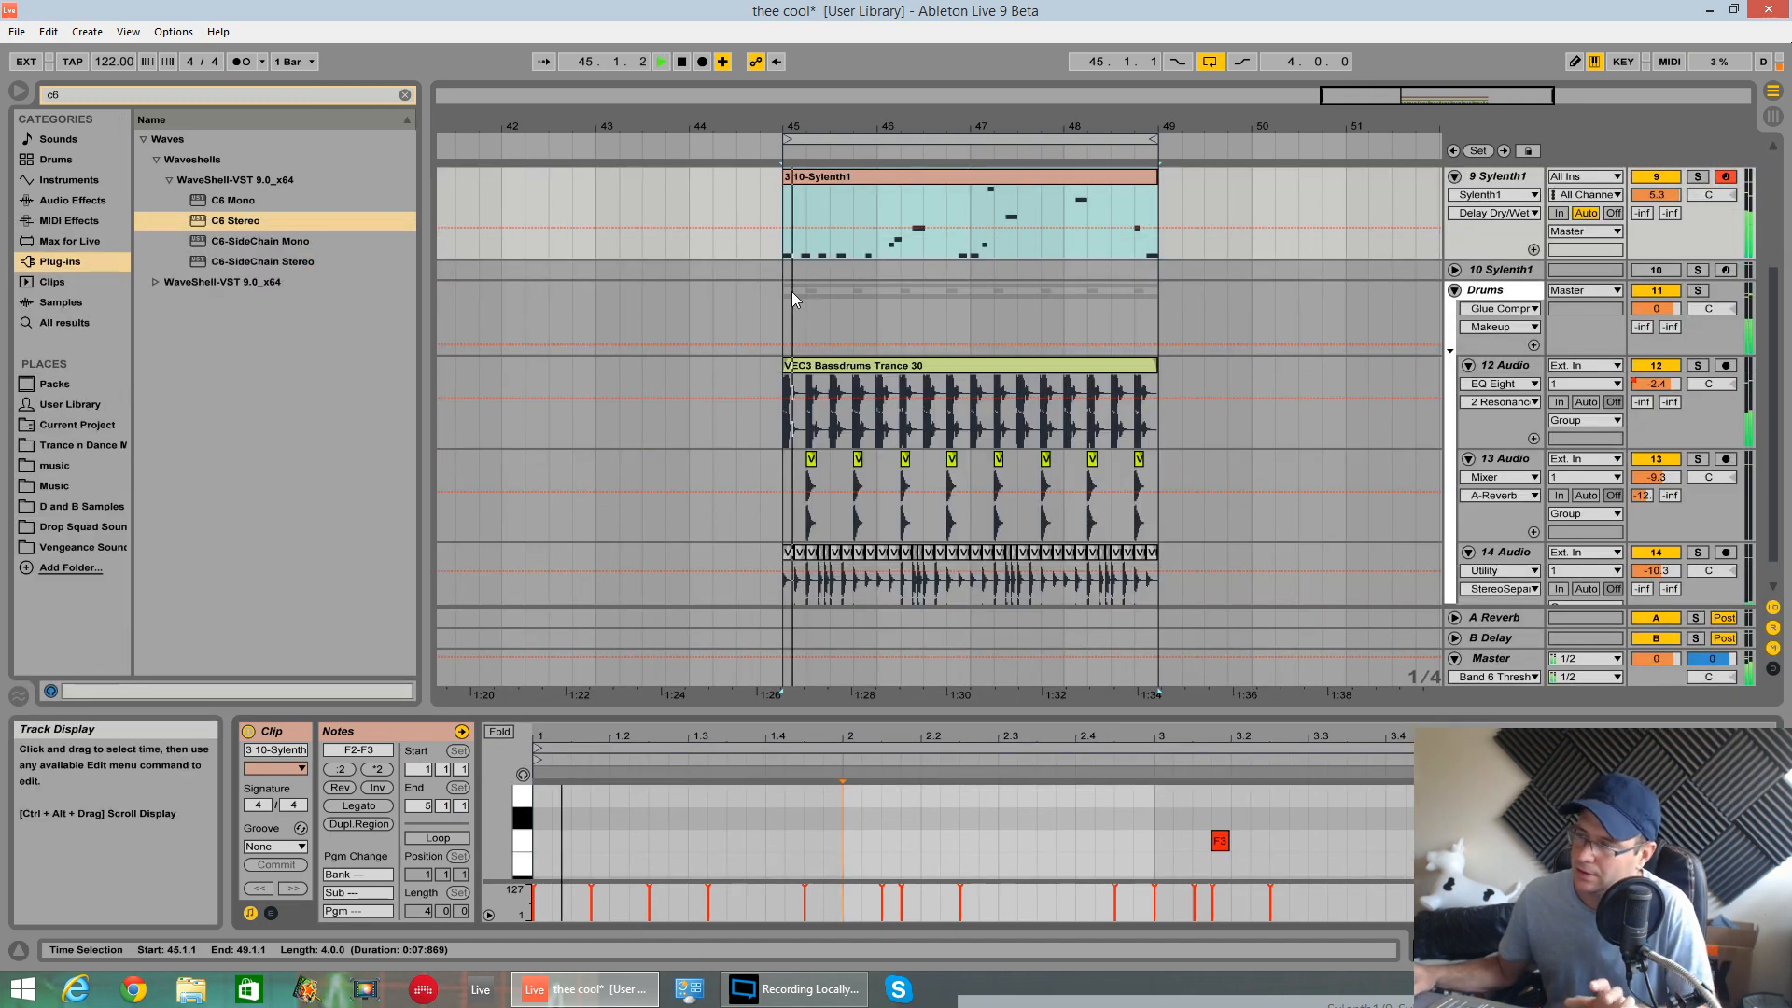
pyautogui.click(1520, 189)
pyautogui.doubleClick(1520, 189)
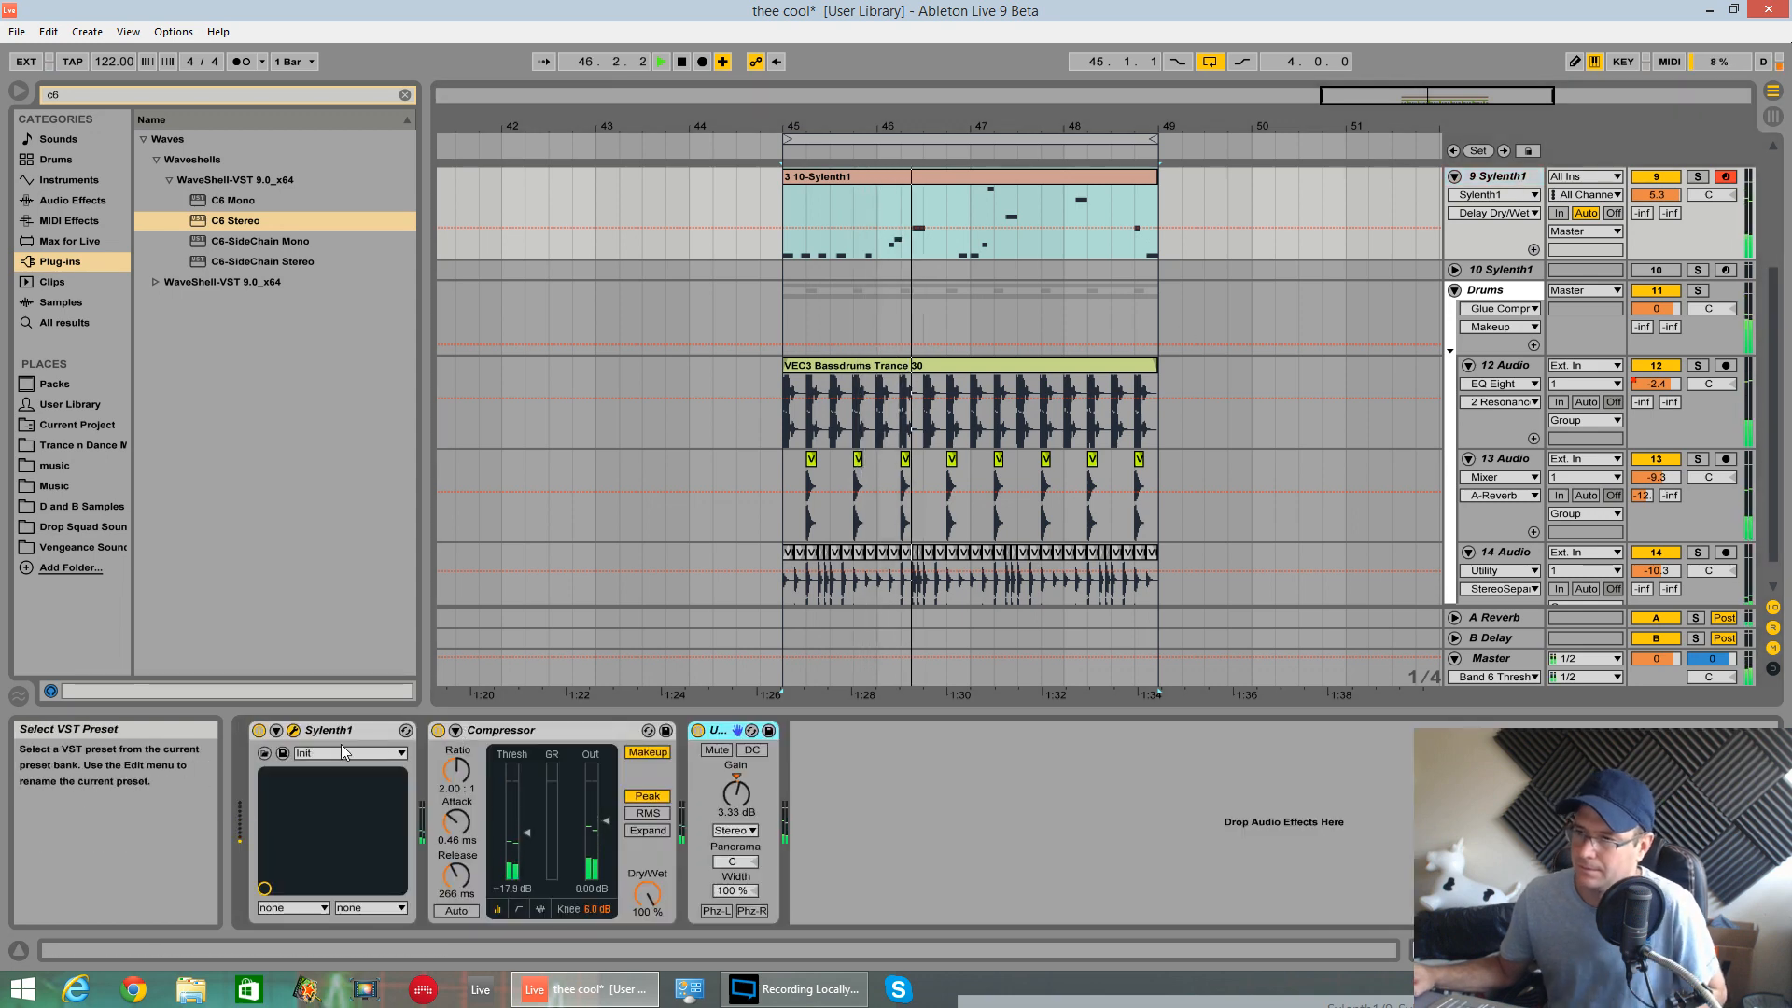
pyautogui.click(295, 732)
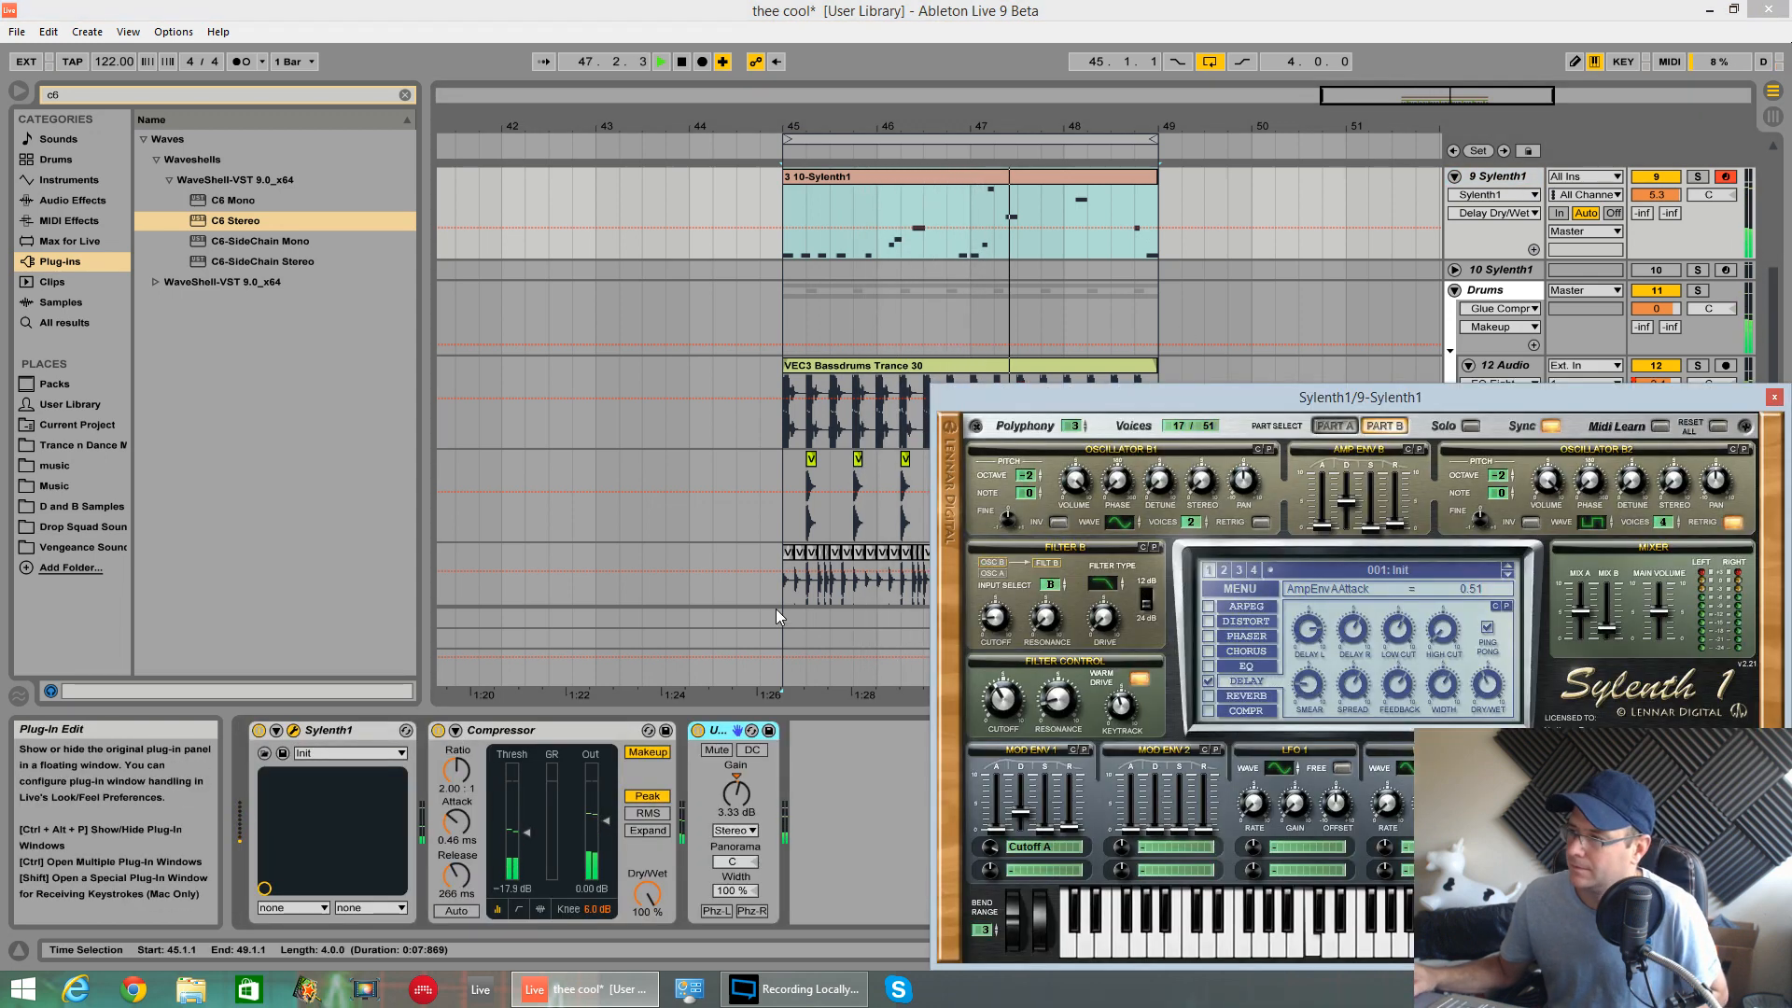
pyautogui.moveTo(1212, 392); pyautogui.dragTo(877, 235)
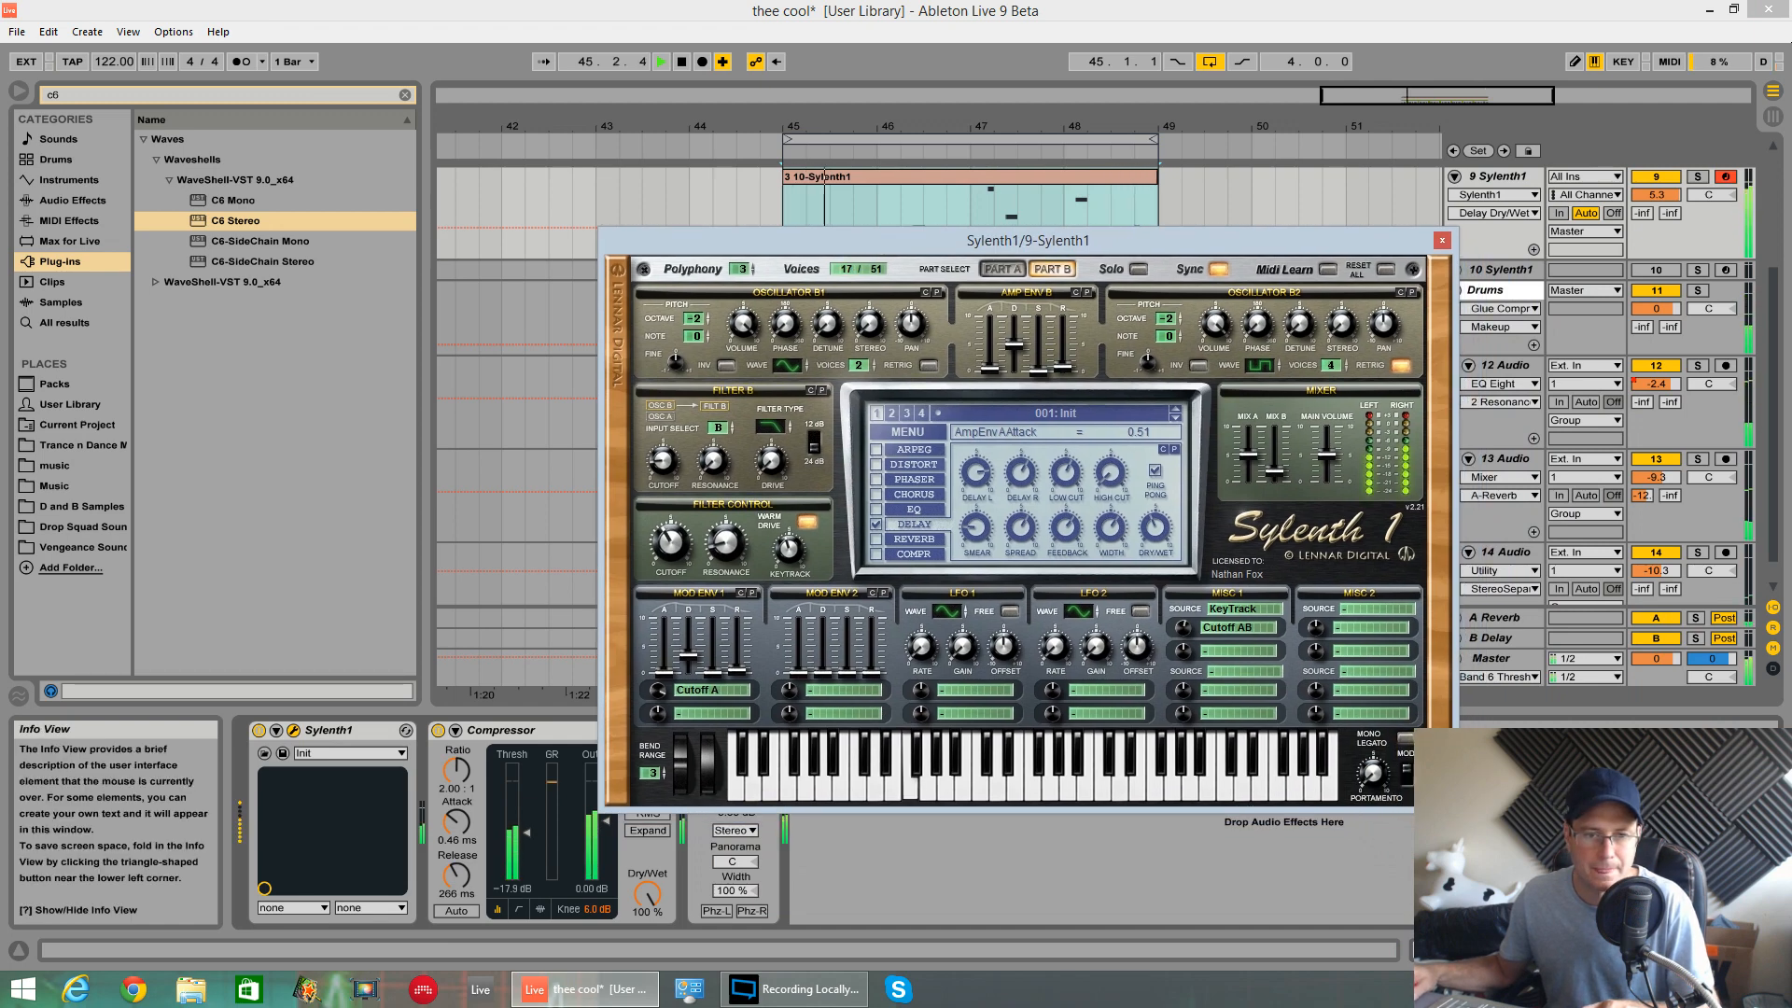
# - Enable the Sylenth1 compressor, set its threshold to -15.14 dB and adjust its attack
pyautogui.click(876, 554)
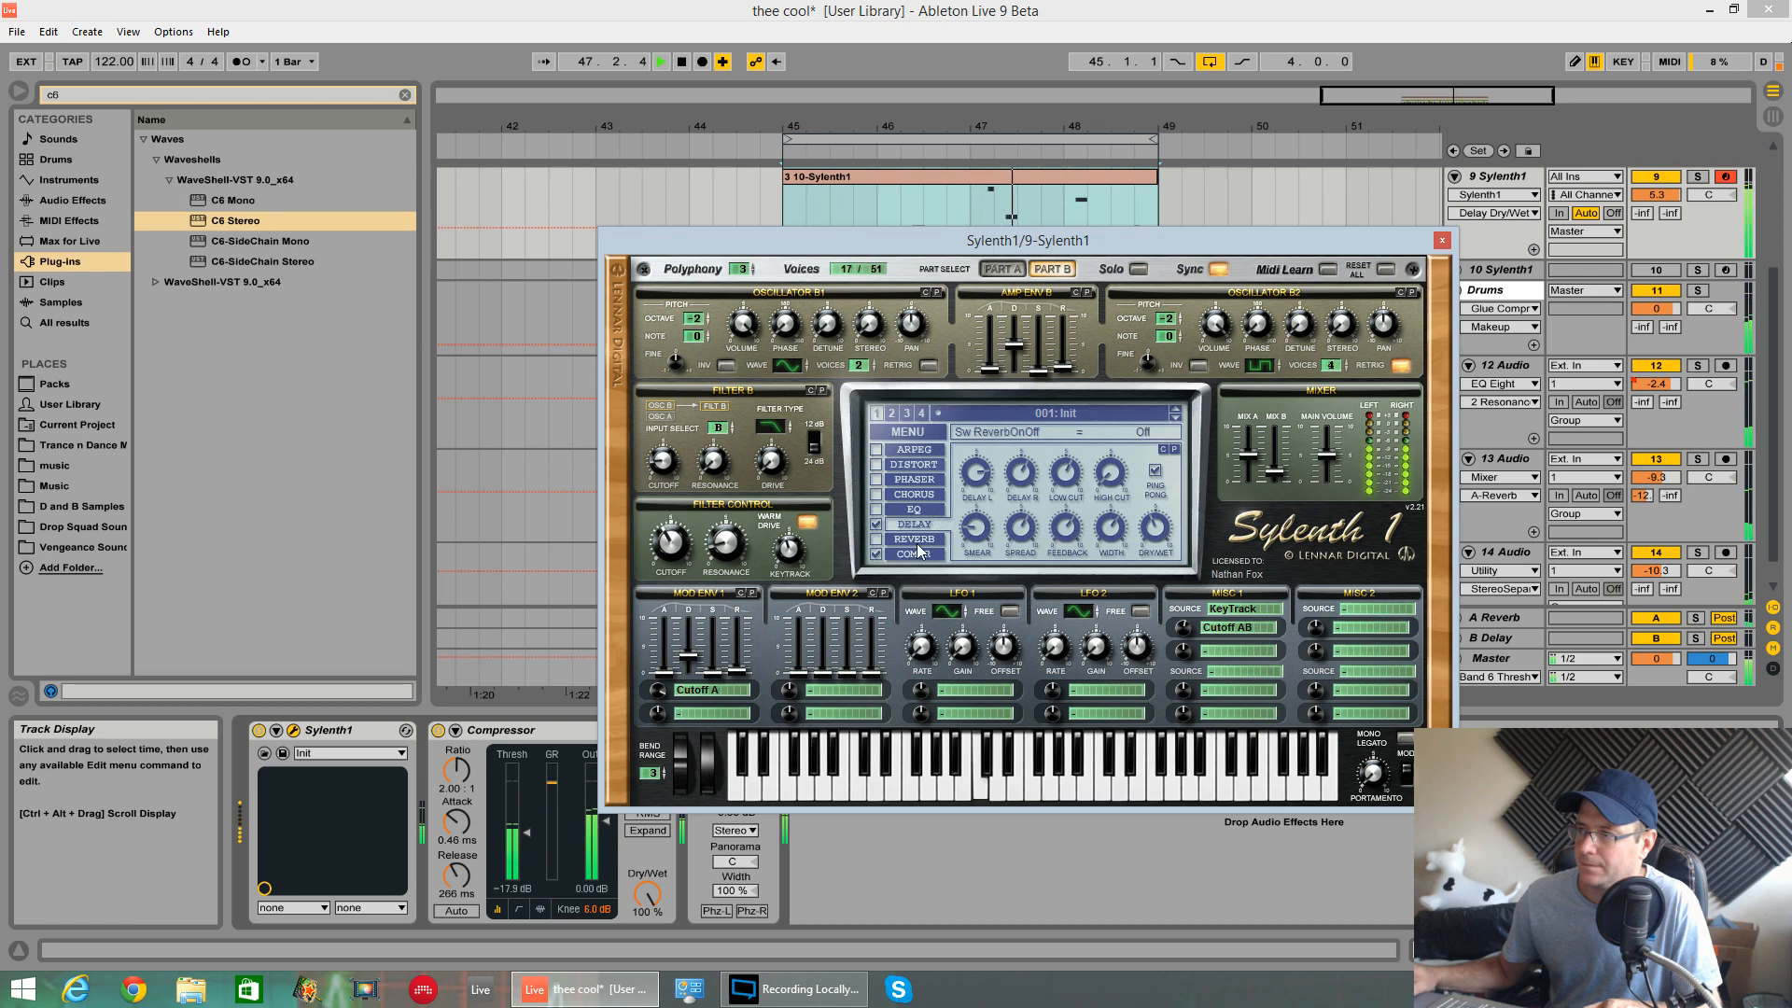
pyautogui.click(915, 554)
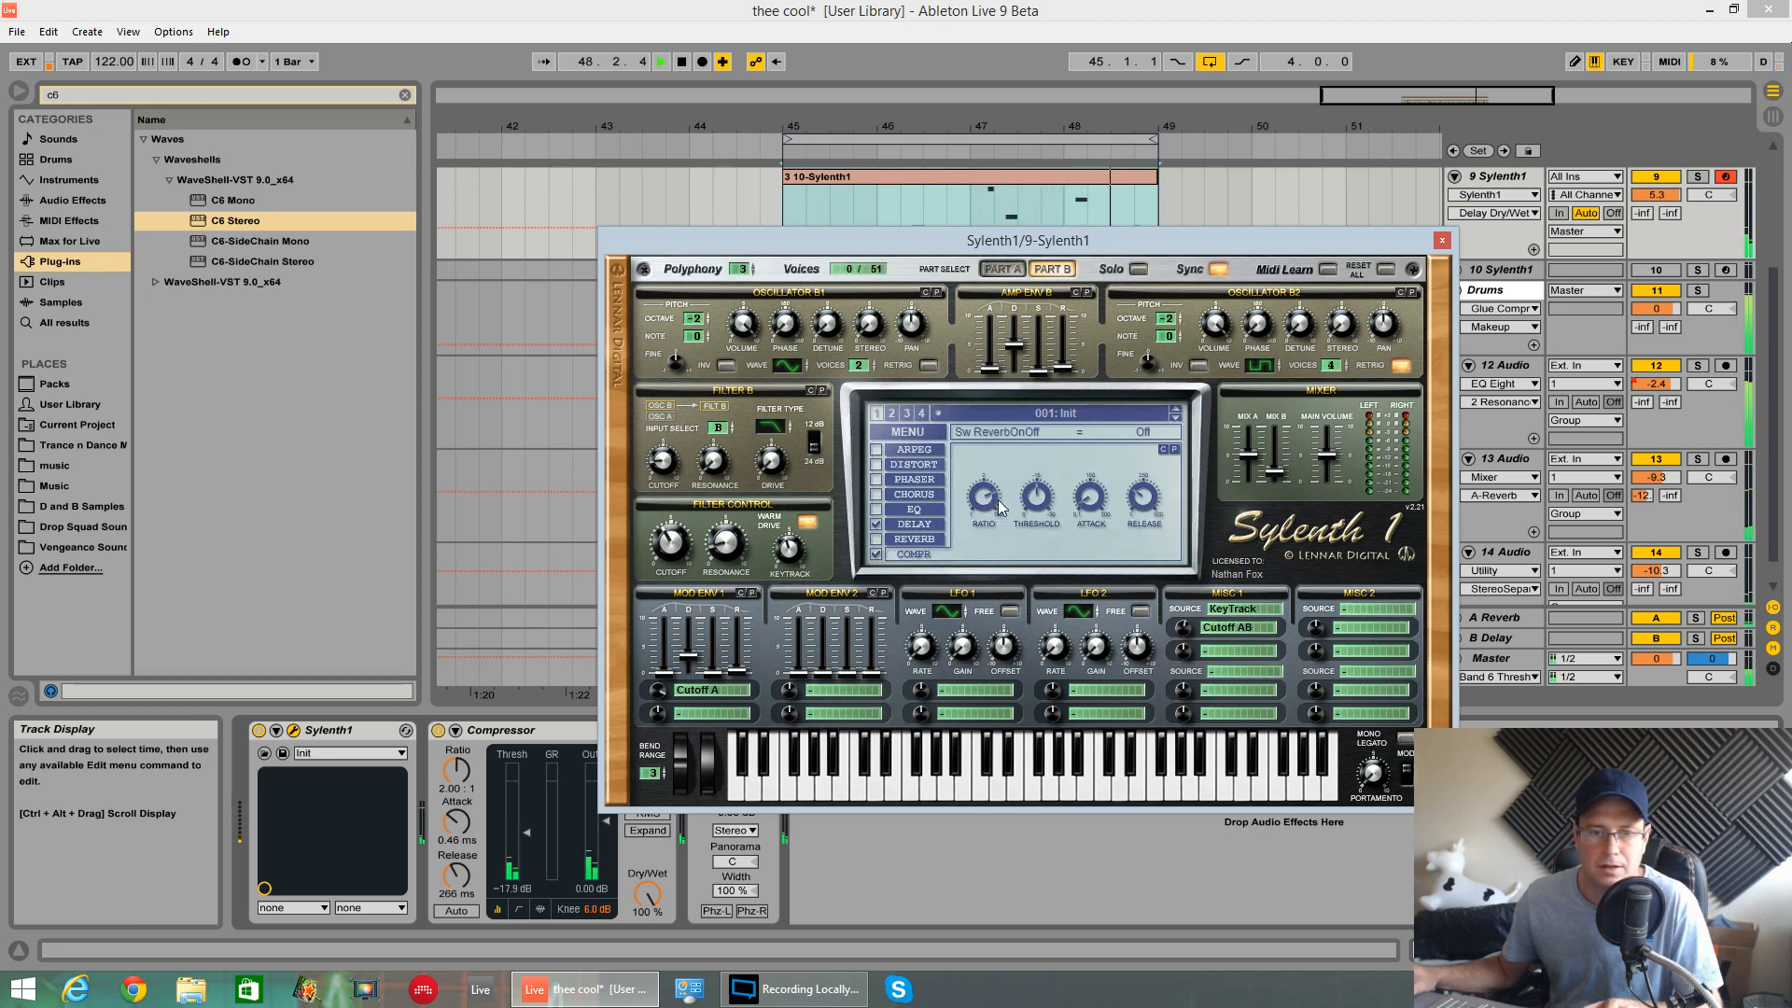
pyautogui.click(1033, 500)
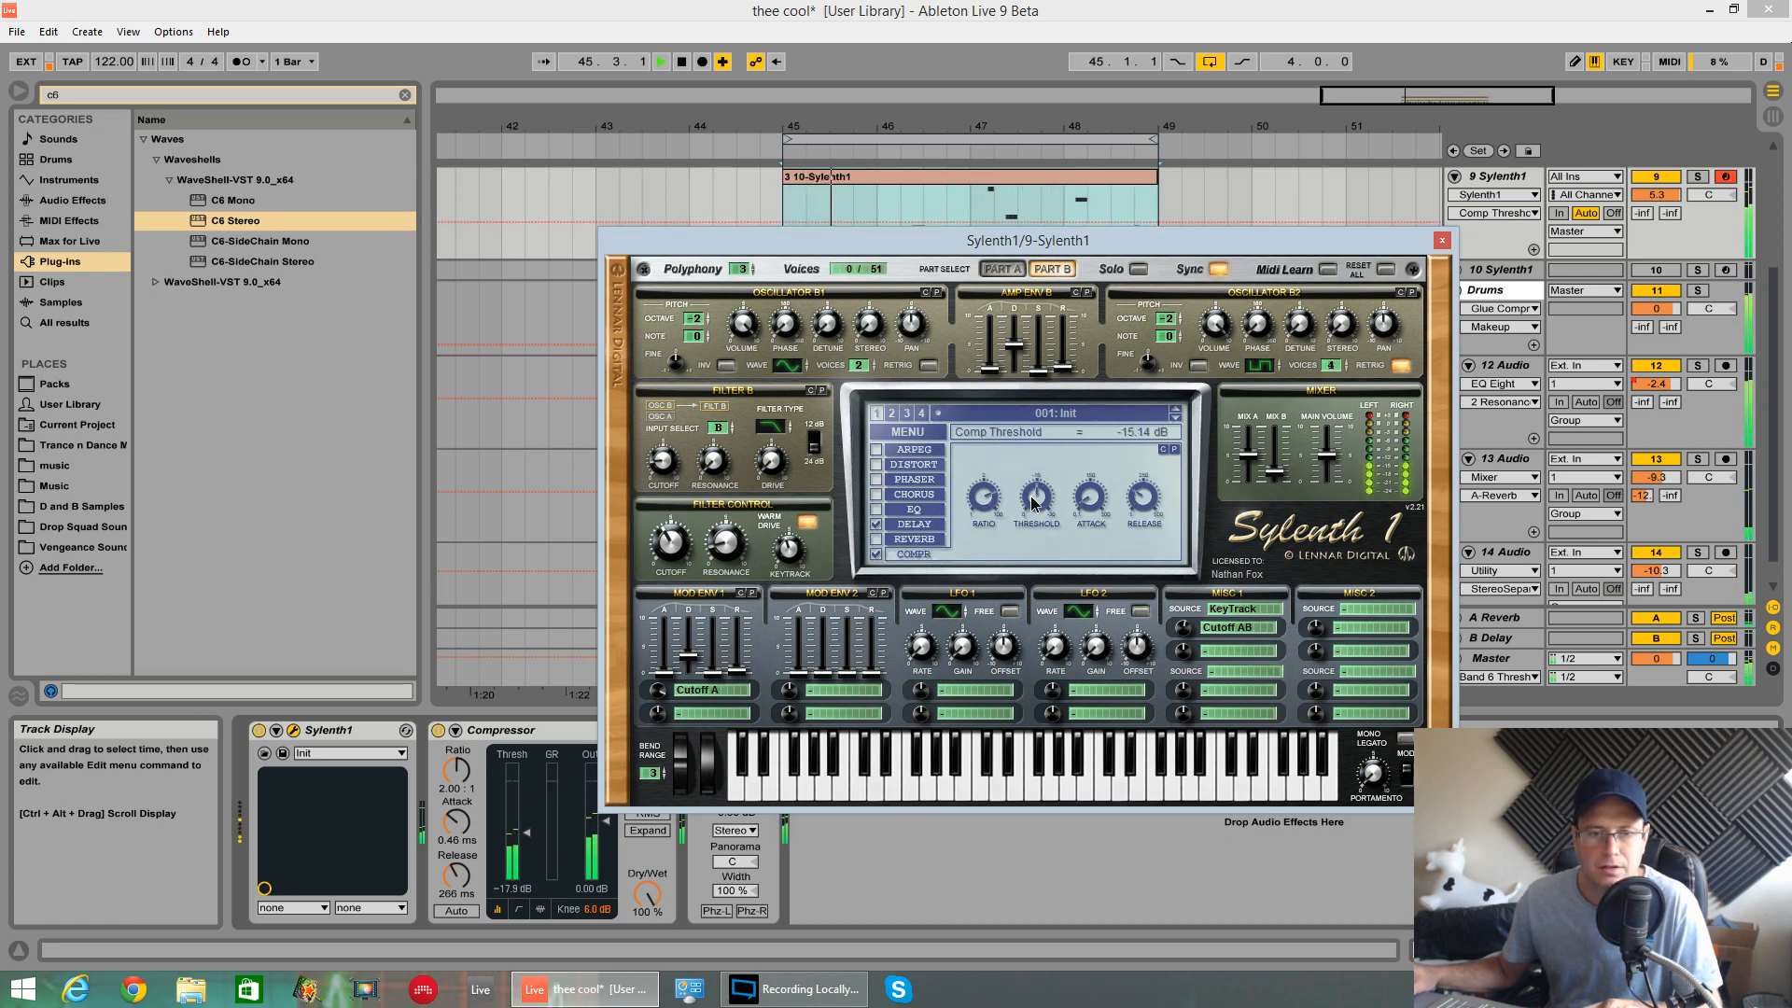
pyautogui.click(1094, 498)
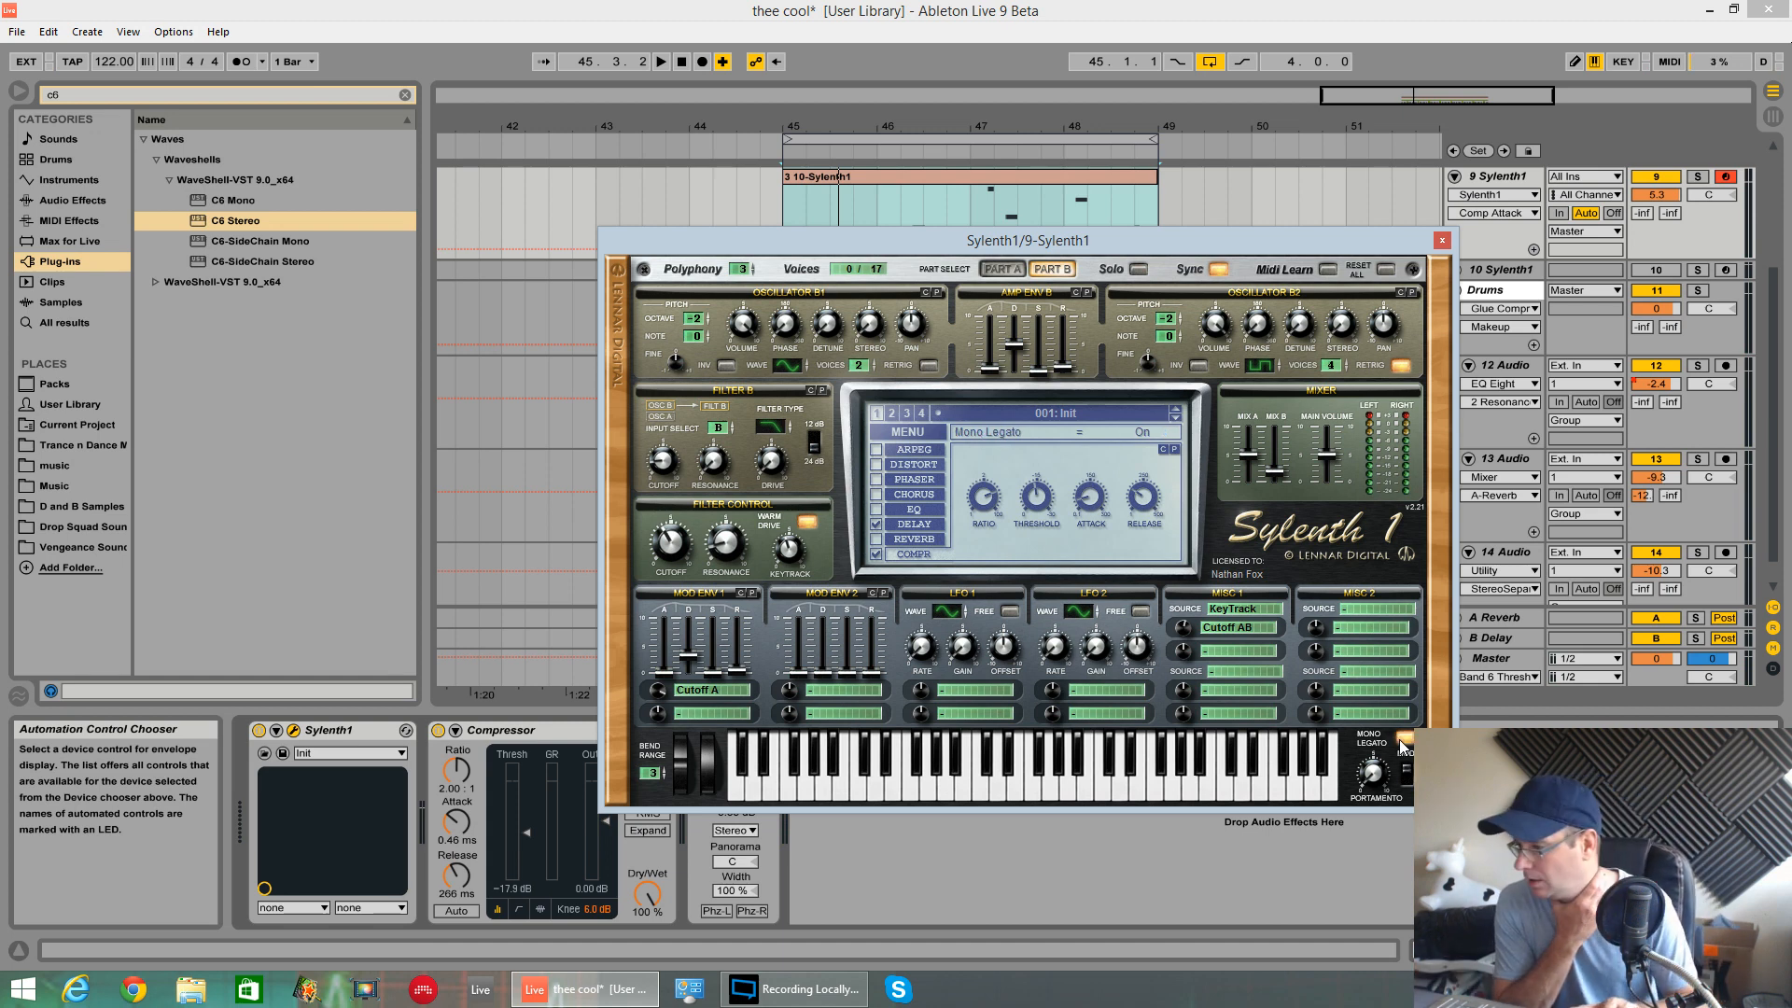
# - Turn on Mono Legato and audition the finished bass patch in the loop
pyautogui.press('space')
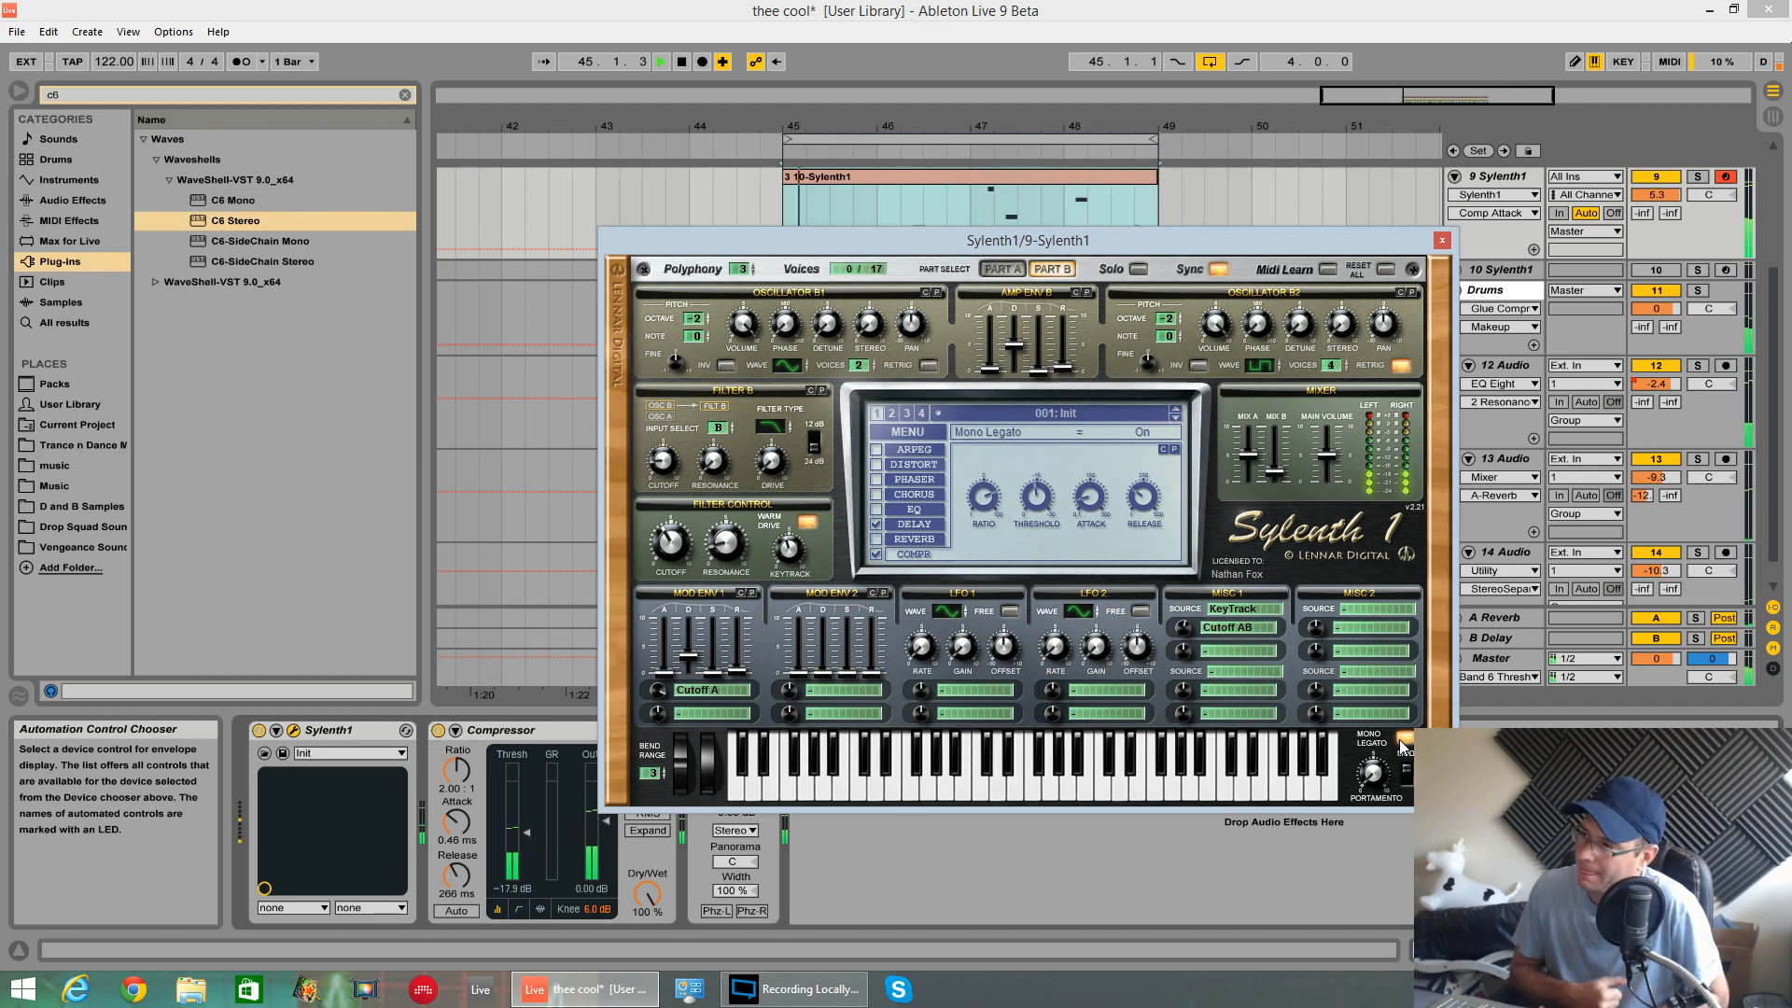
pyautogui.press('space')
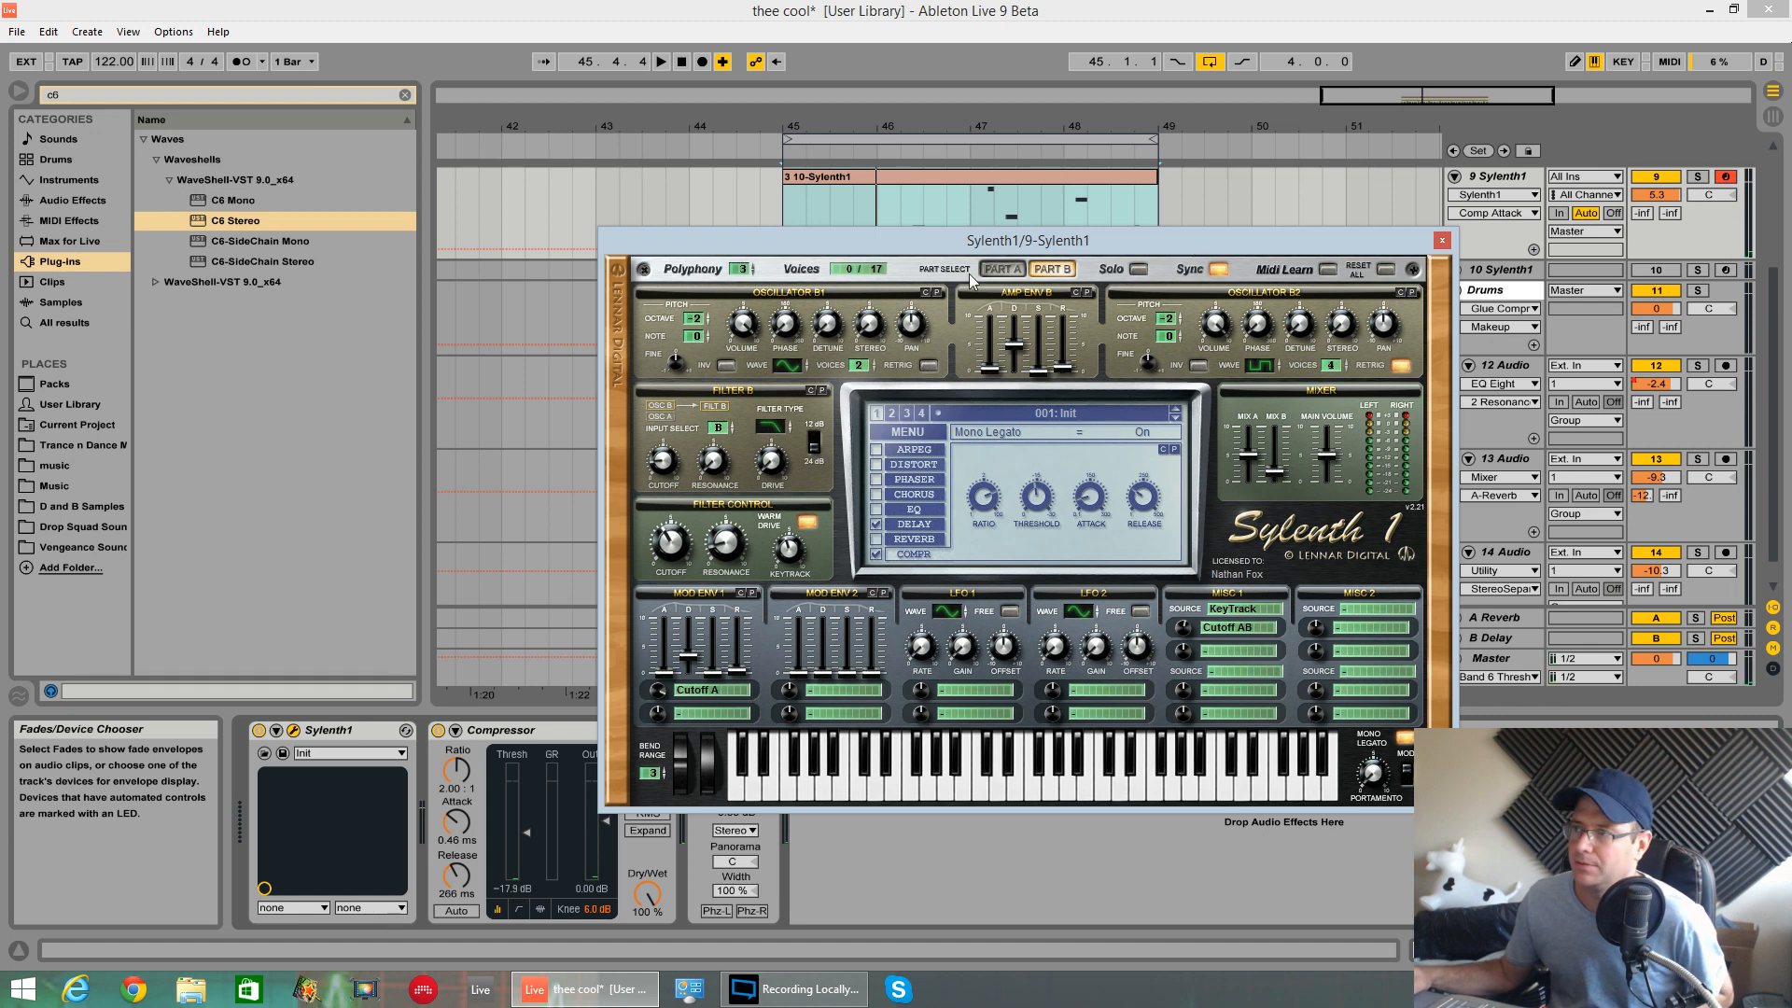
pyautogui.moveTo(1039, 251); pyautogui.dragTo(967, 205)
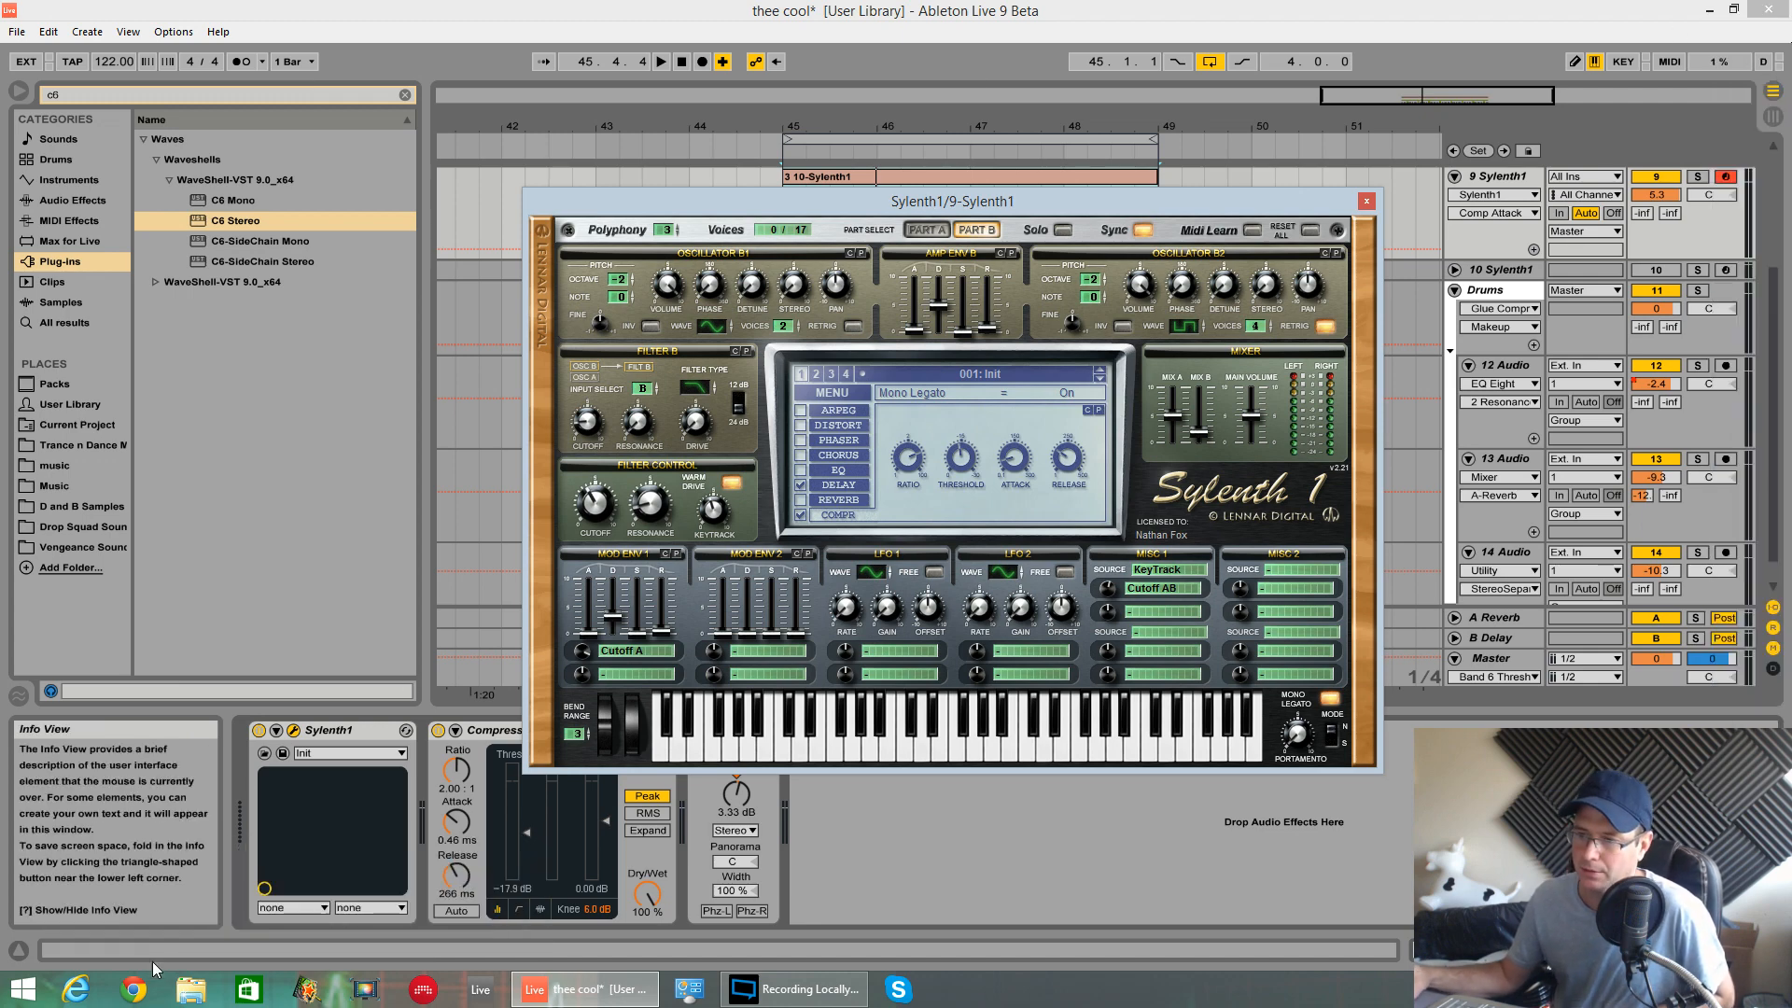
# - Switch to Chrome, open the Sound Design Tutorials Facebook page and look through its message inbox for tutorial requests
pyautogui.click(134, 990)
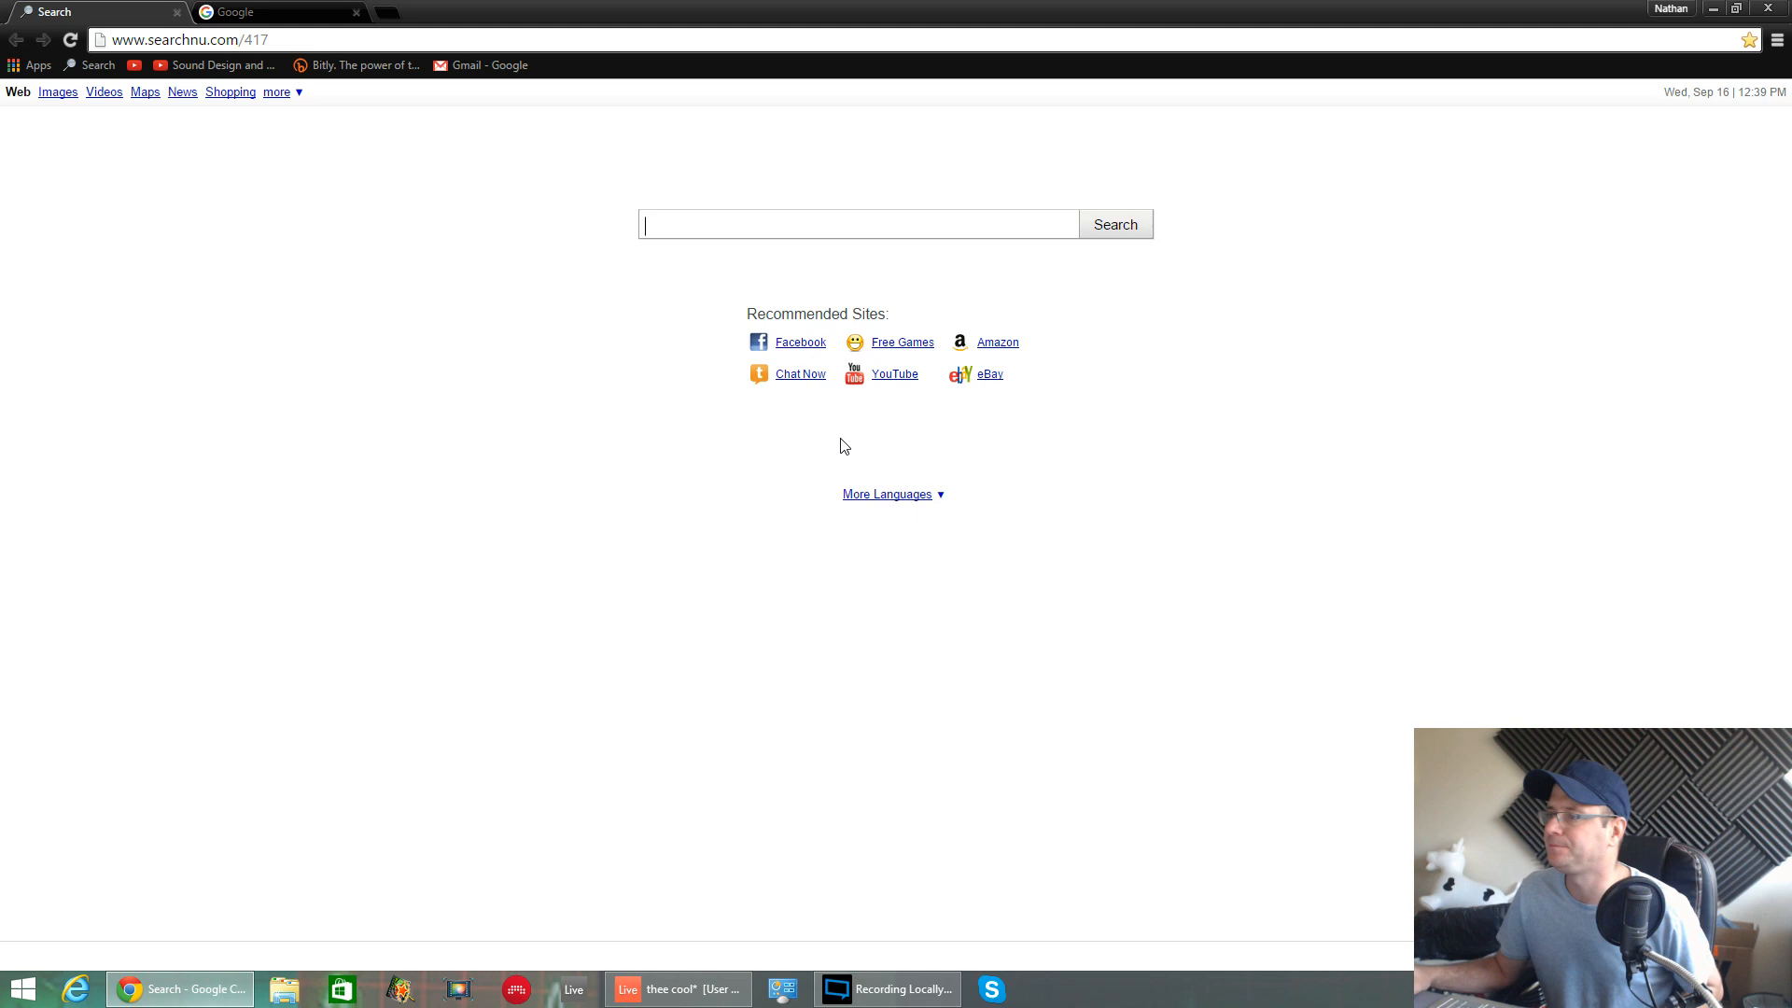
pyautogui.click(801, 343)
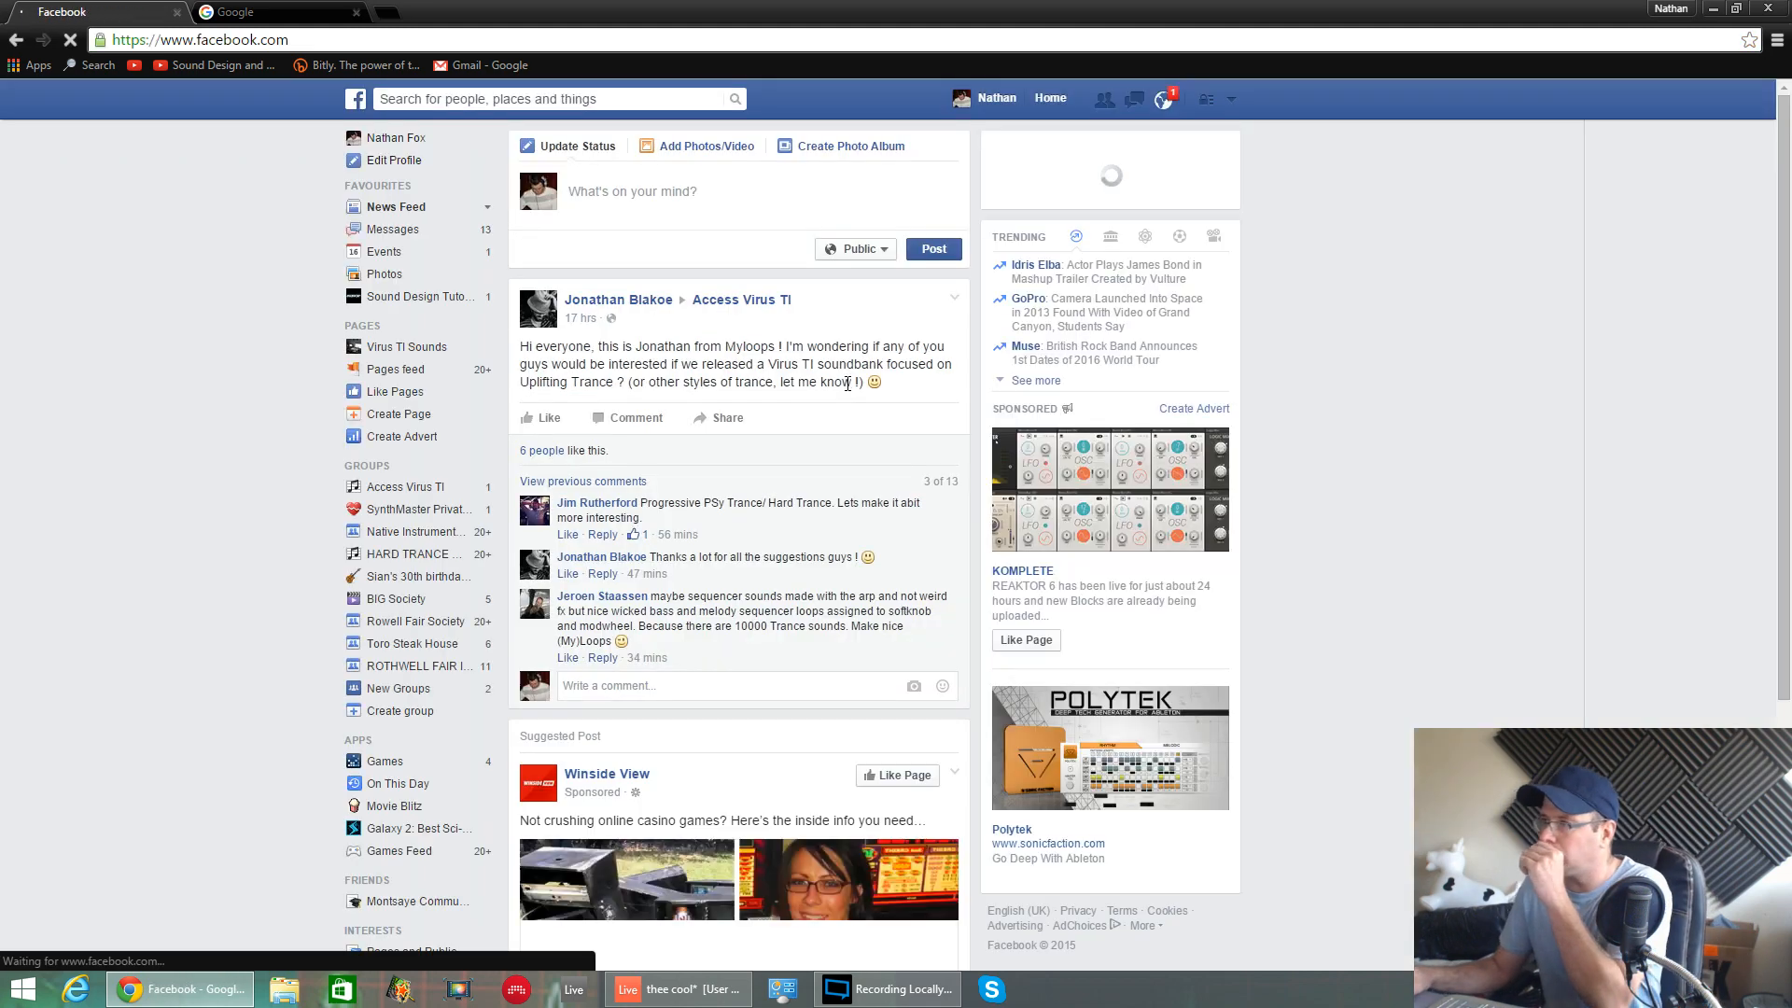
pyautogui.click(463, 301)
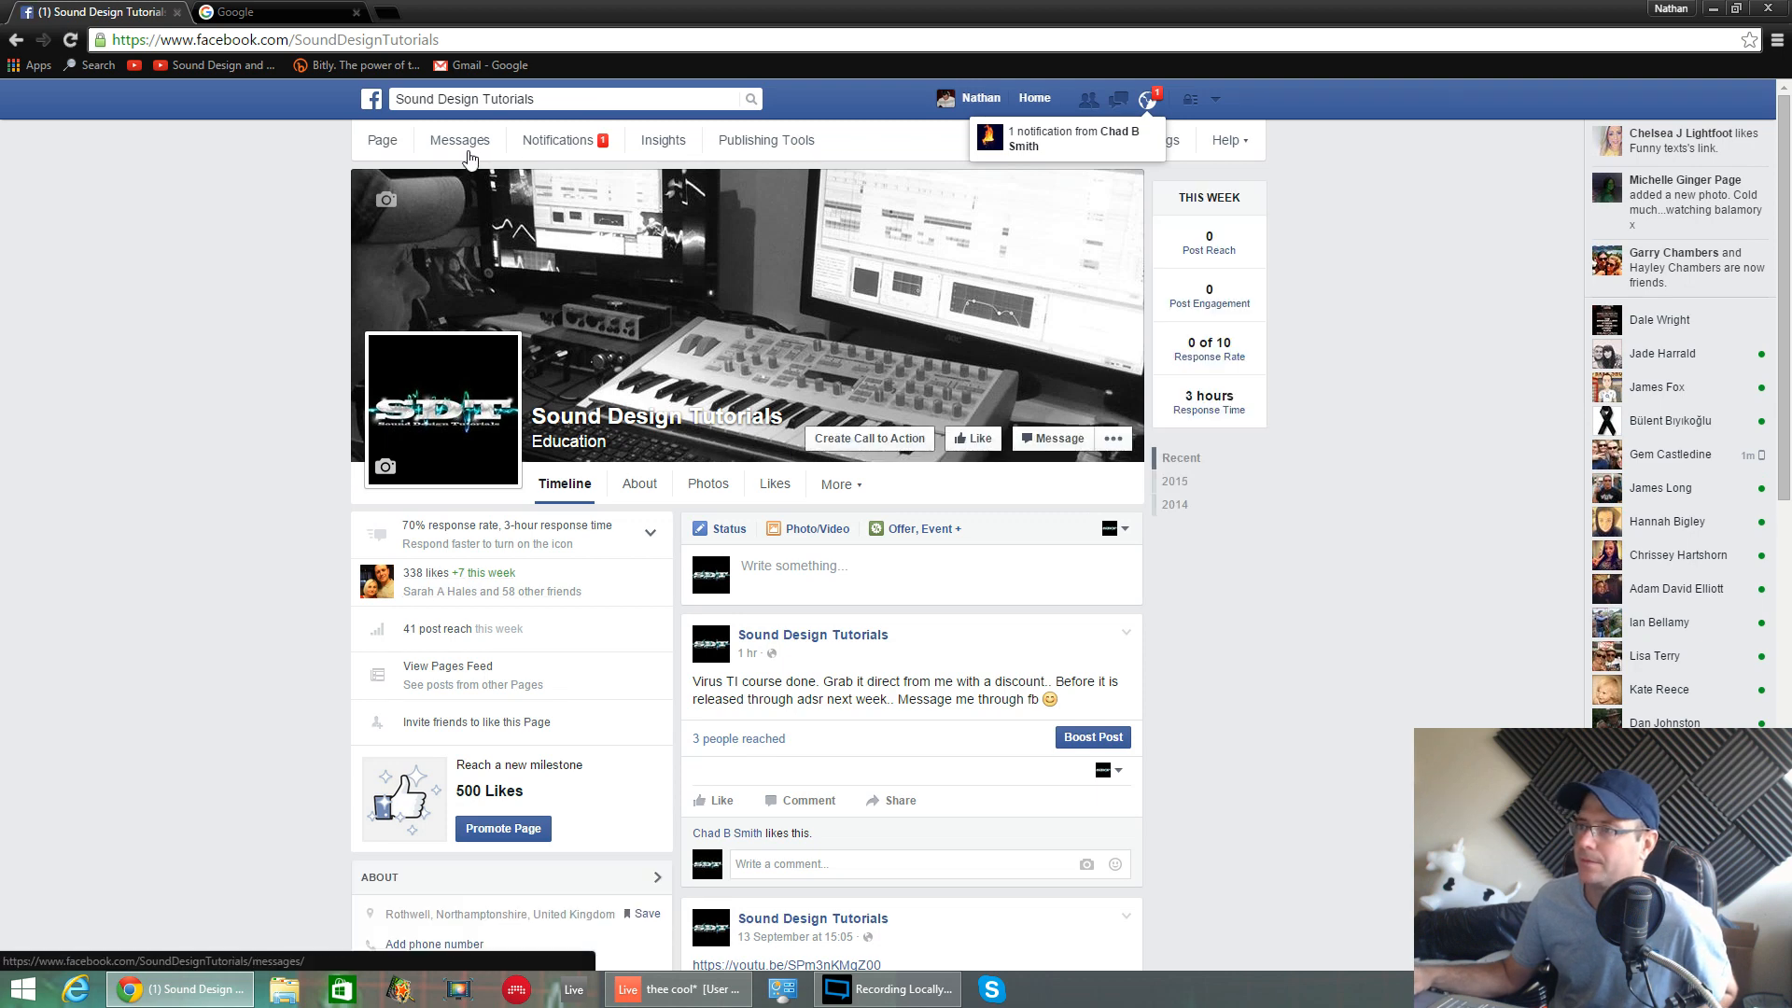
pyautogui.click(446, 140)
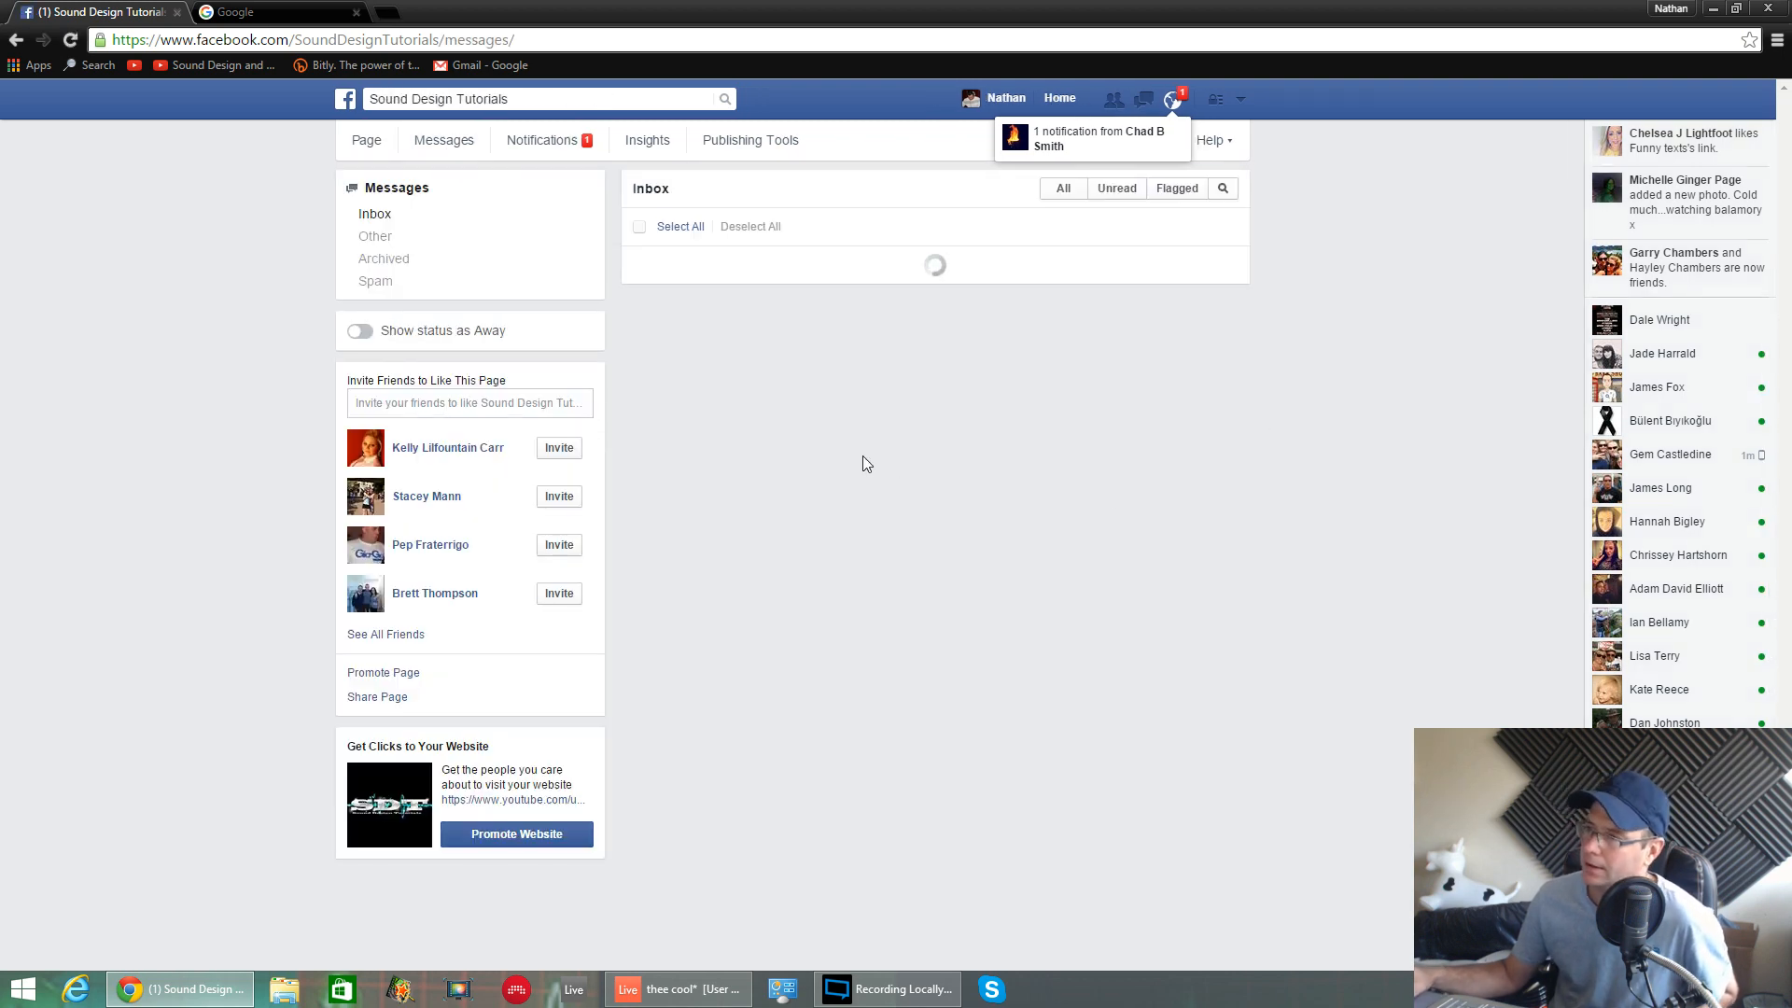
pyautogui.scroll(-5, 852, 318)
pyautogui.scroll(5, 892, 429)
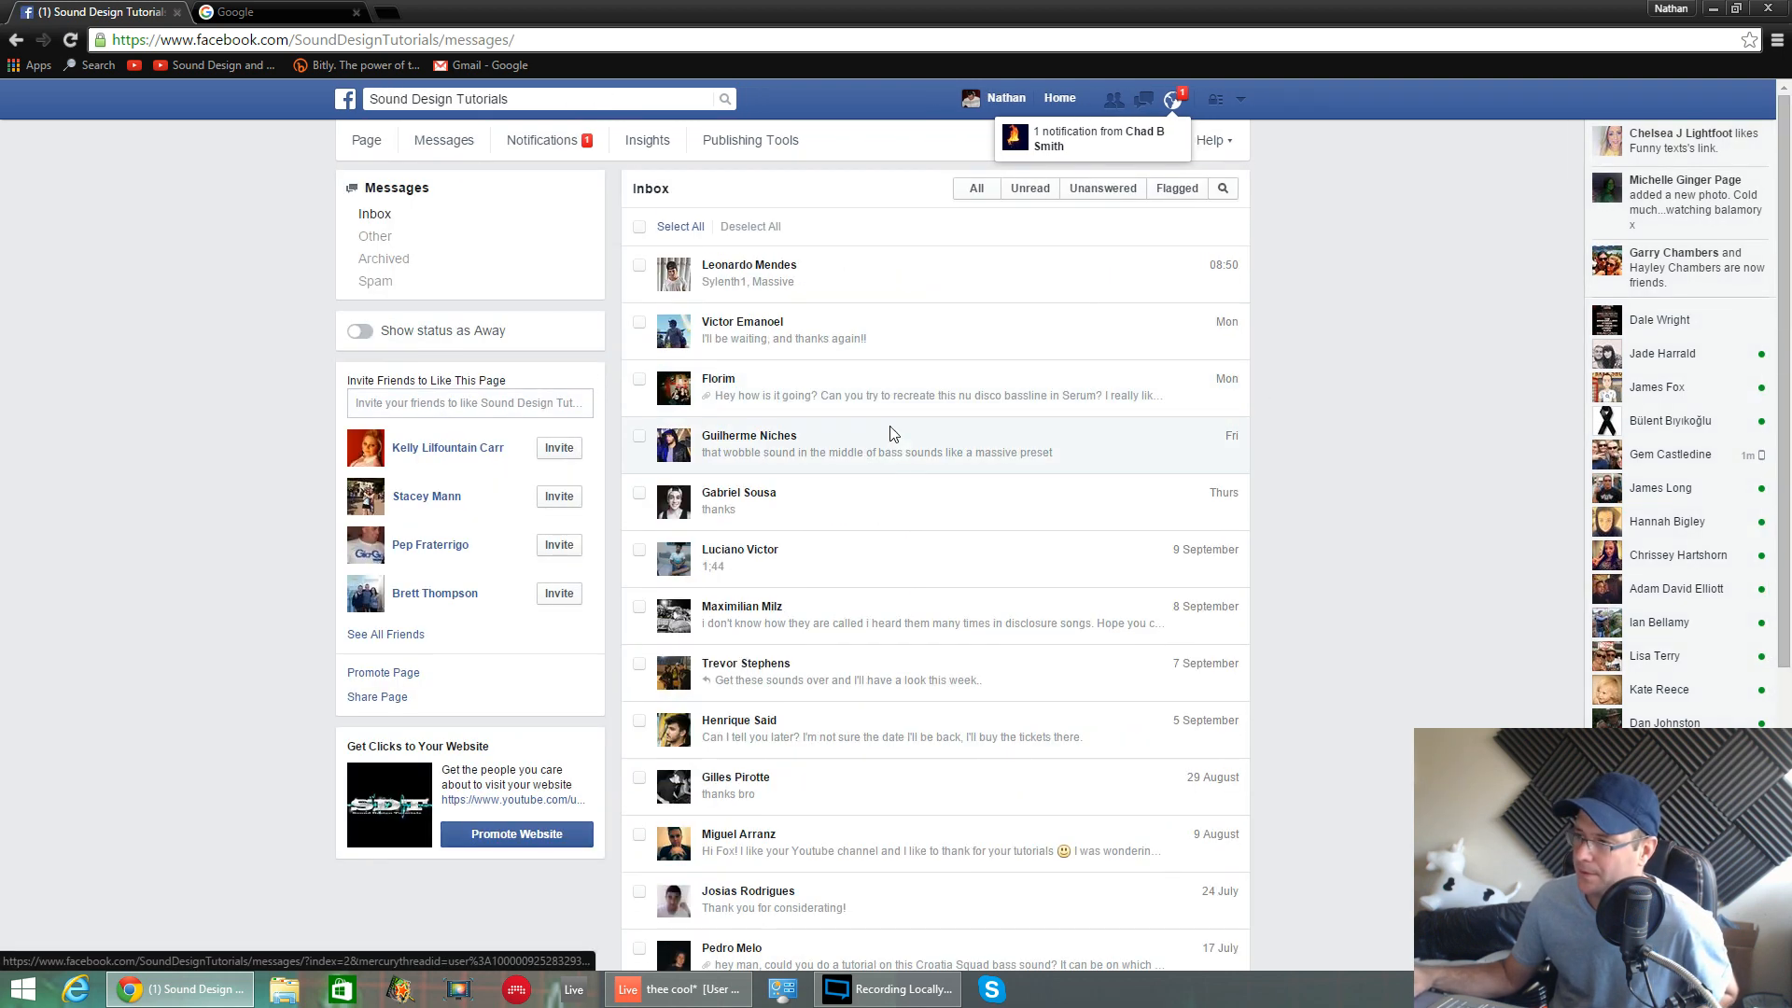
pyautogui.scroll(-5, 892, 418)
pyautogui.scroll(4, 892, 417)
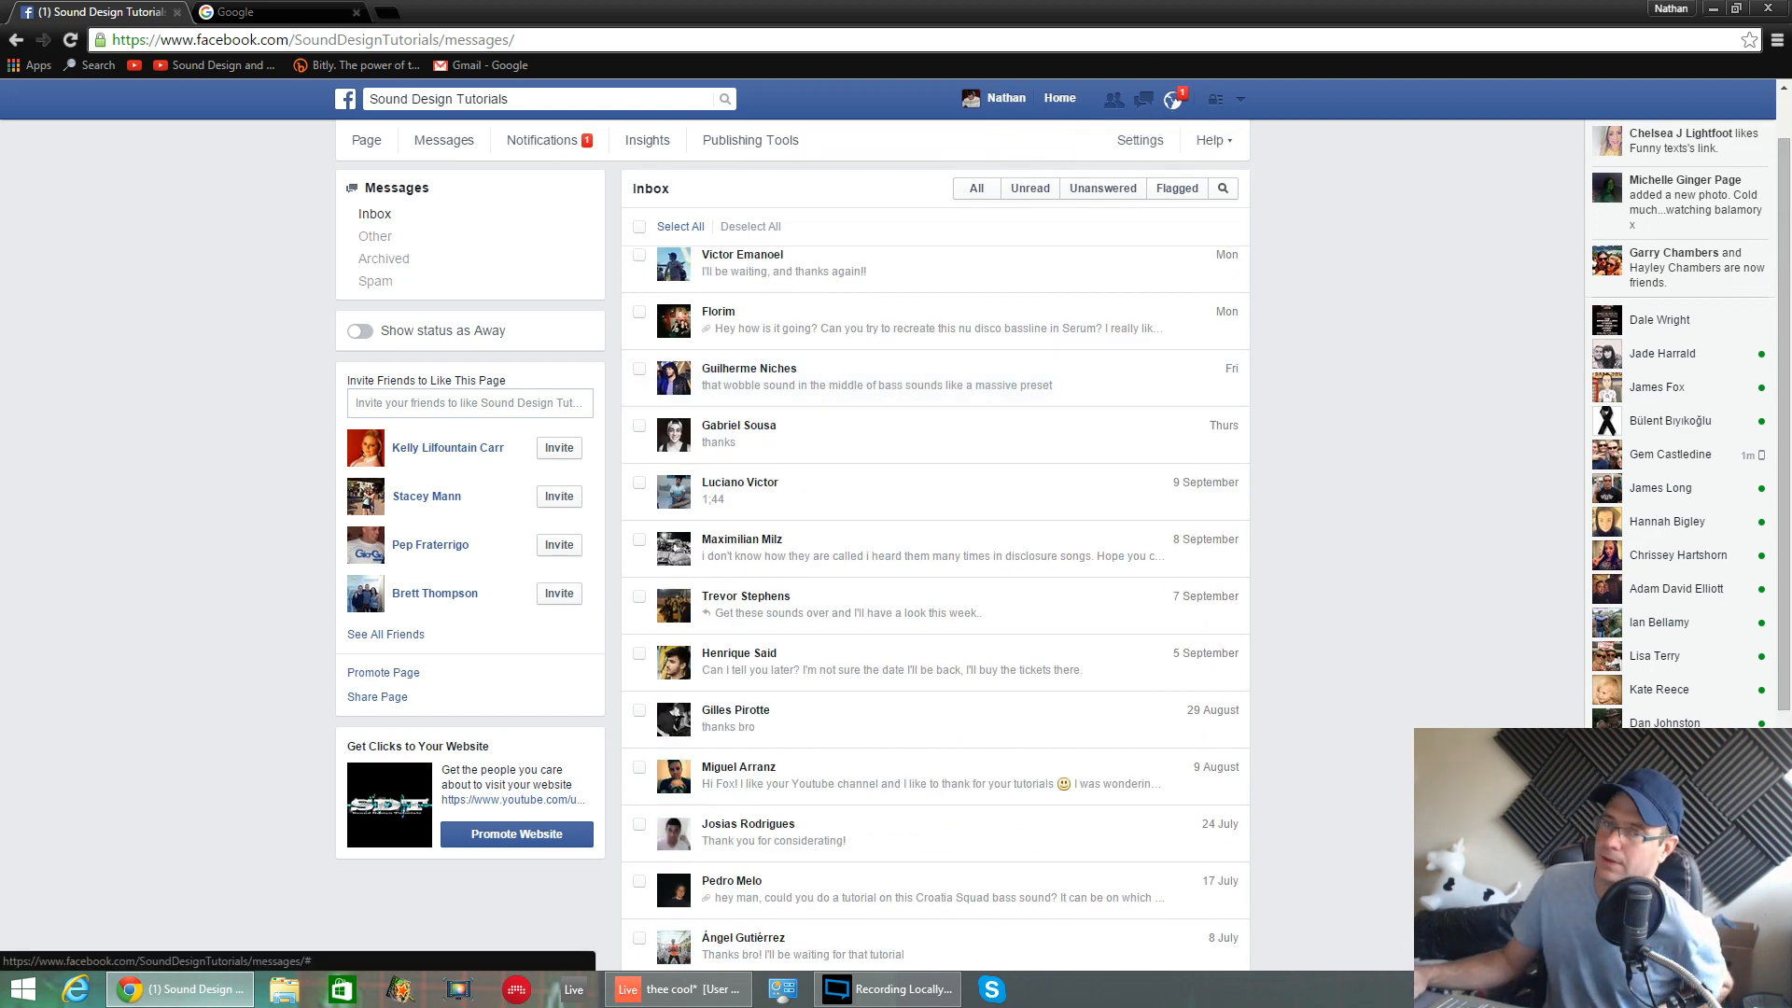
pyautogui.hotkey('alt', 'Tab')
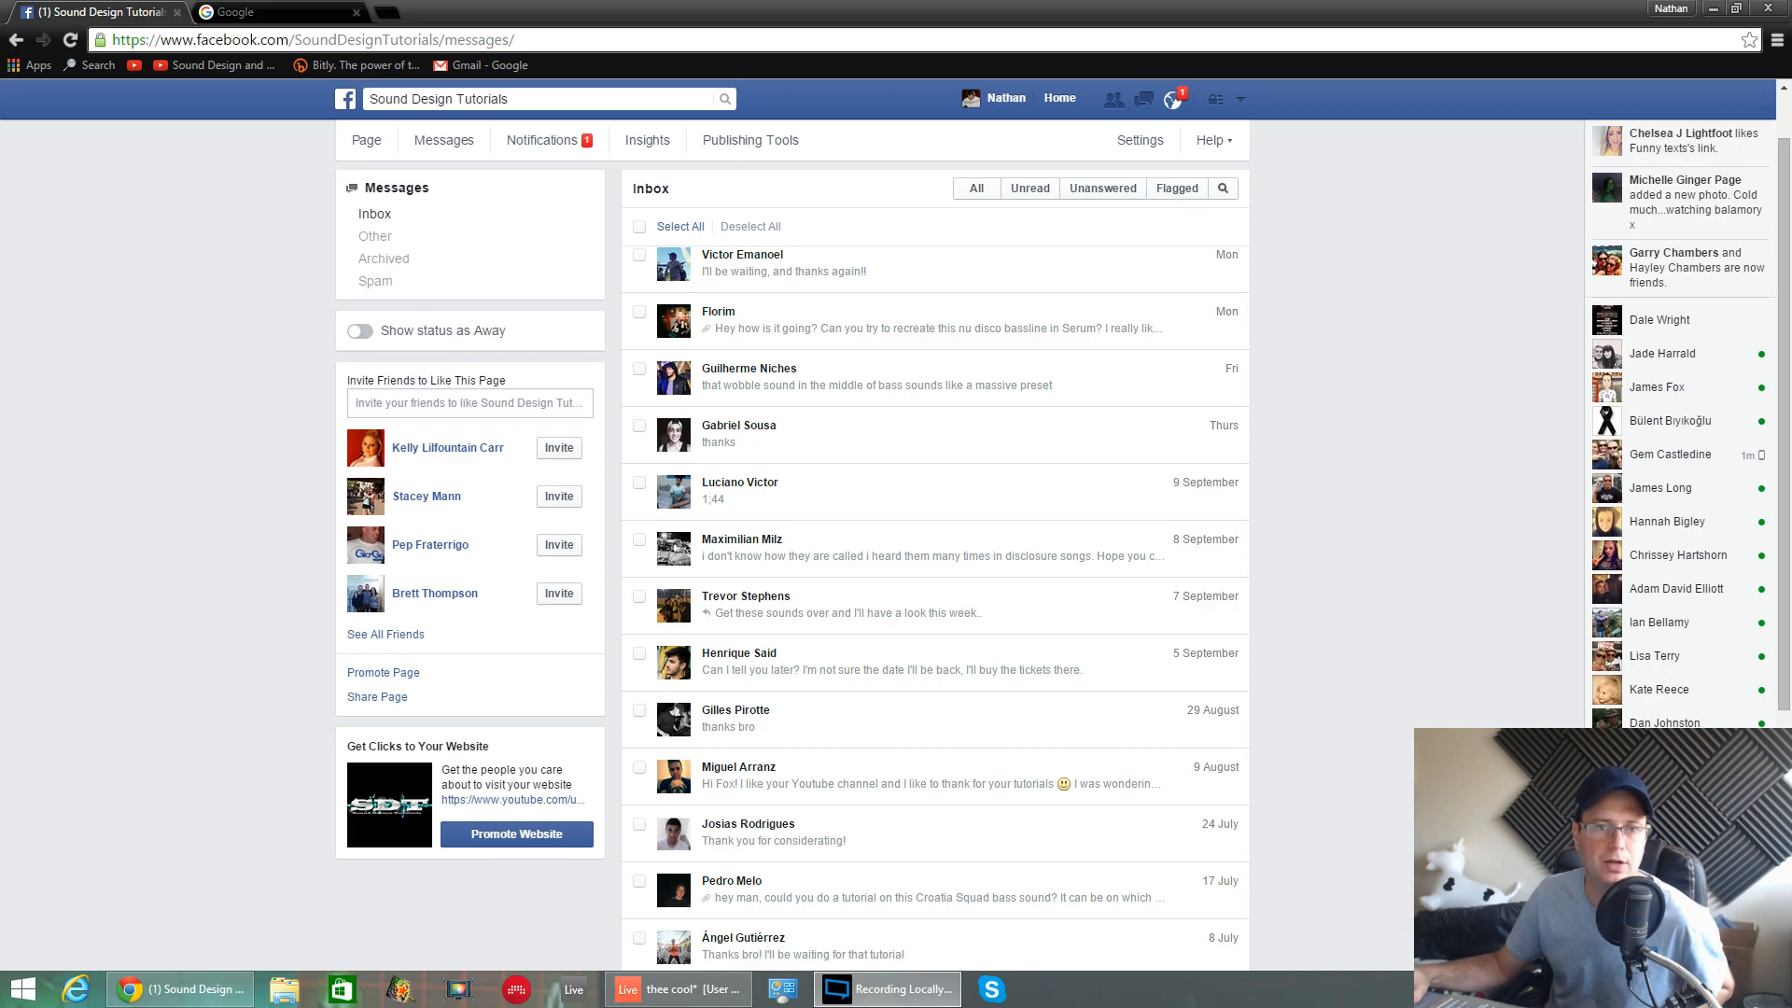